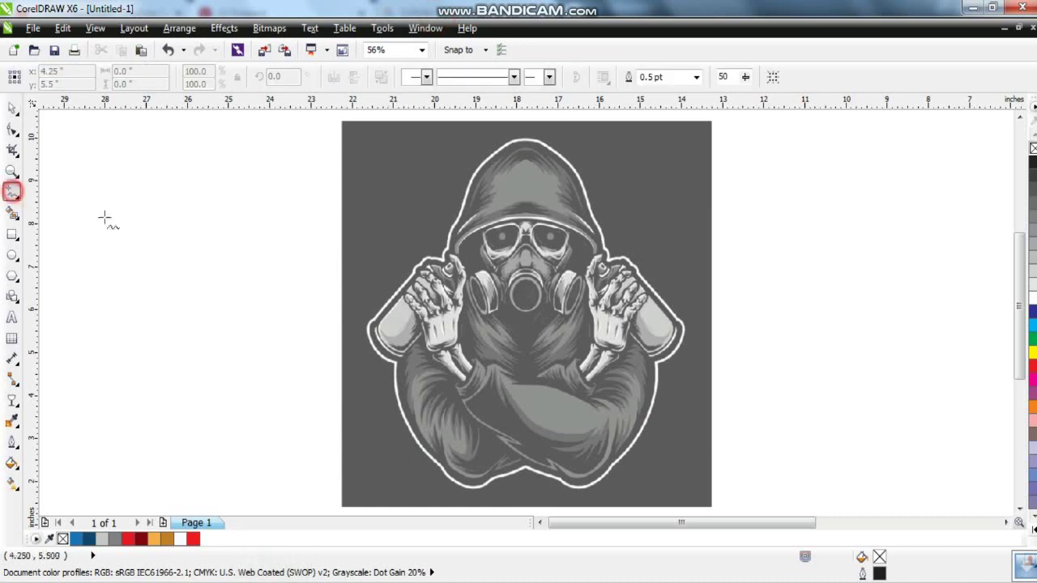
# - Draw a vertical line from the artwork's top to bottom and nudge it onto the figure's centre
pyautogui.click(521, 126)
pyautogui.click(525, 488)
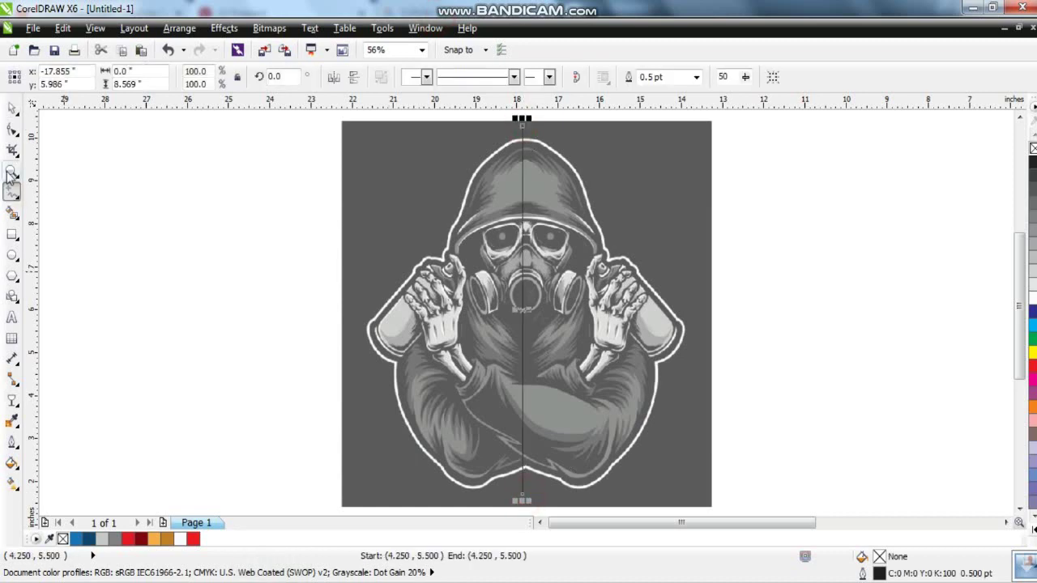
pyautogui.press('z')
pyautogui.scroll(5, 522, 479)
pyautogui.click(11, 108)
pyautogui.moveTo(548, 305); pyautogui.dragTo(575, 305)
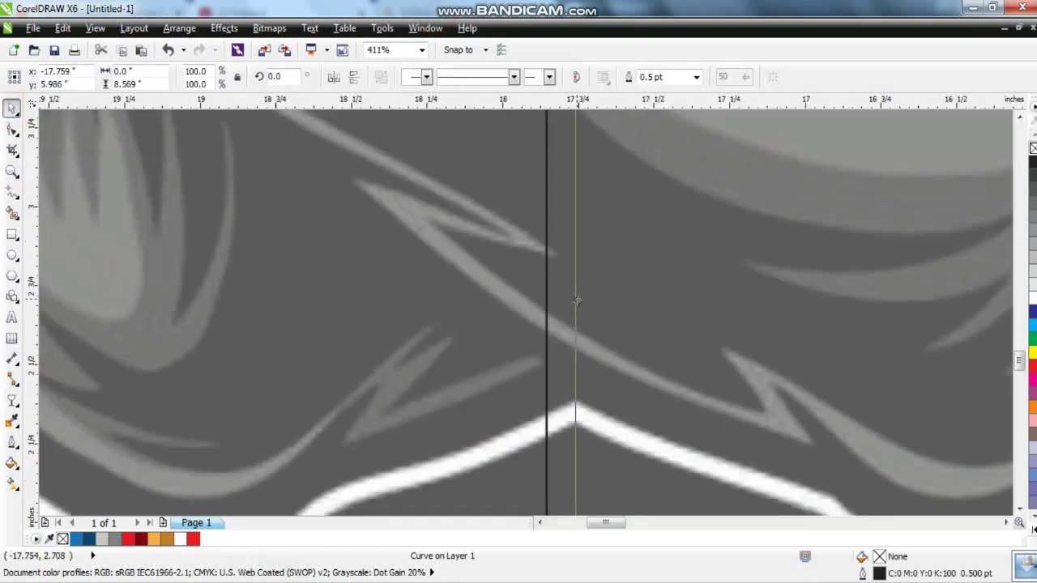
pyautogui.press('F4')
# - Give the centre line a 2 pt white outline, then zoom in on the hood
pyautogui.click(11, 442)
pyautogui.click(57, 346)
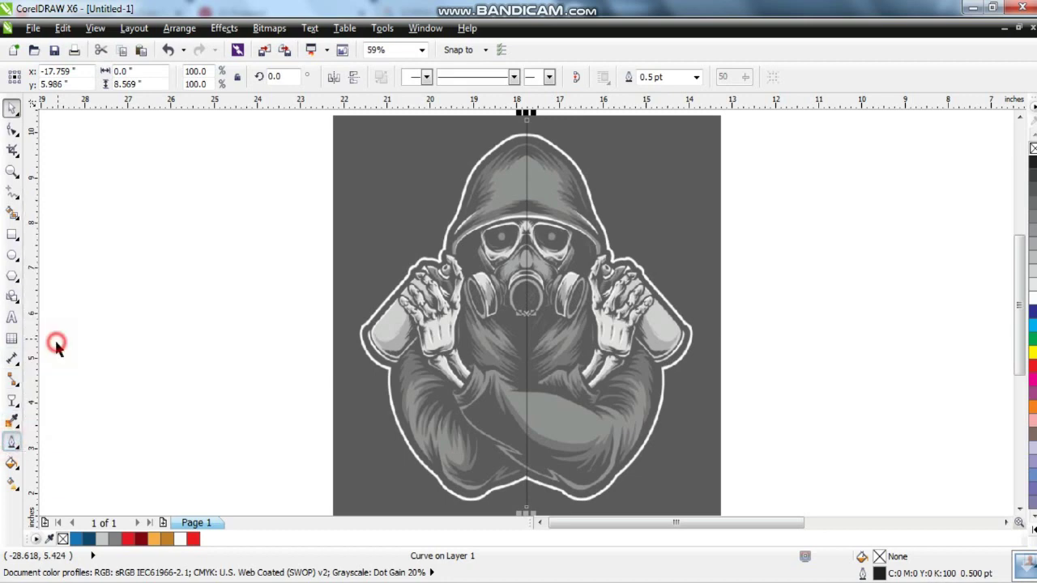
pyautogui.rightClick(1033, 339)
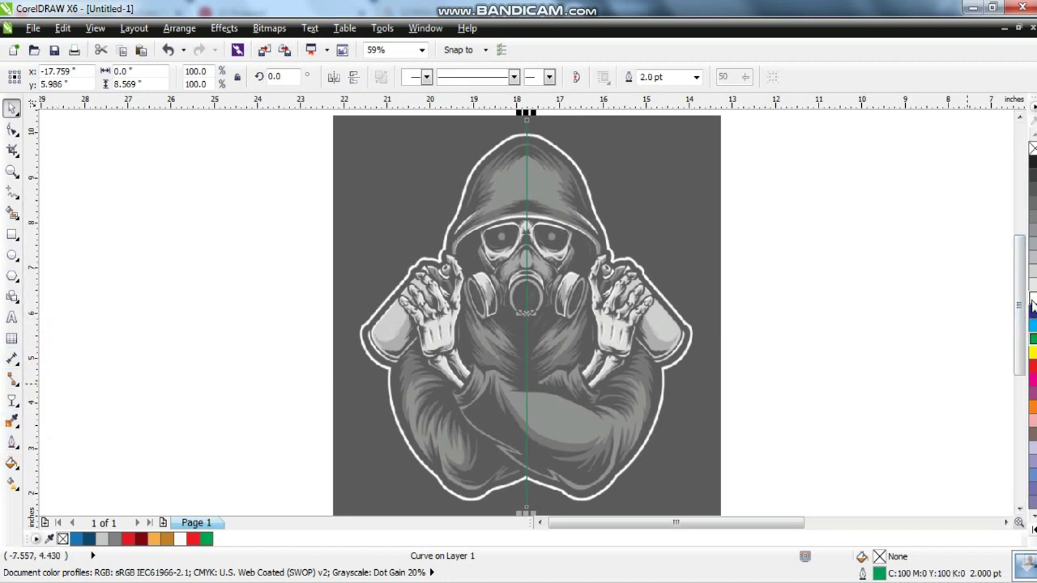
pyautogui.rightClick(1033, 298)
pyautogui.press('z')
pyautogui.moveTo(419, 126); pyautogui.dragTo(588, 279)
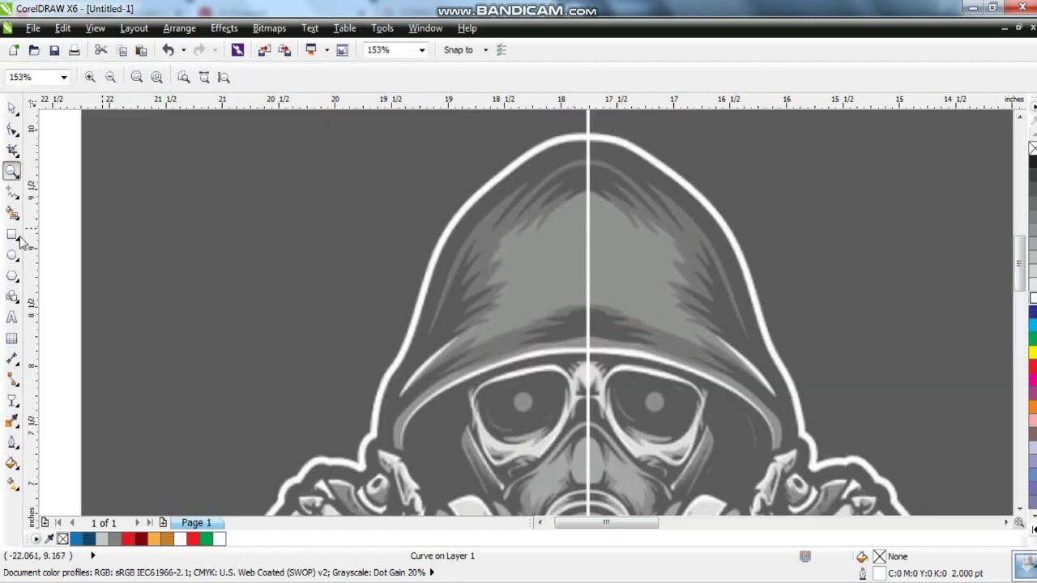
# - Trace the hood's left edge from the top down to its lower left as a 3 pt magenta polyline
pyautogui.click(13, 192)
pyautogui.click(497, 180)
pyautogui.click(416, 310)
pyautogui.click(394, 368)
pyautogui.click(369, 432)
pyautogui.doubleClick(362, 468)
pyautogui.click(12, 442)
pyautogui.click(59, 368)
pyautogui.rightClick(1031, 384)
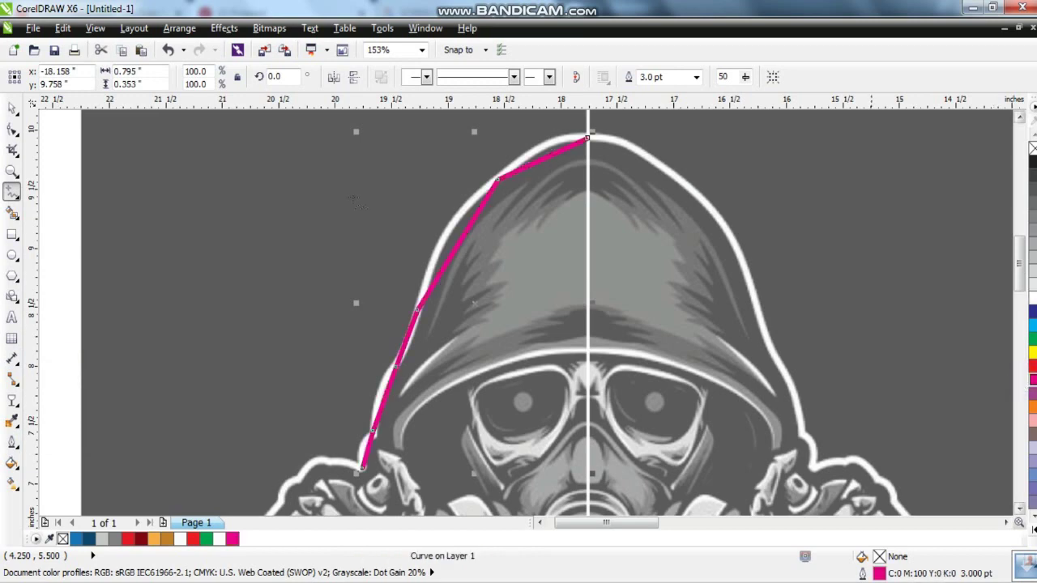
# - Extend the tracing around the spray can outline down past its bottom
pyautogui.scroll(-3, 313, 231)
pyautogui.scroll(3, 313, 232)
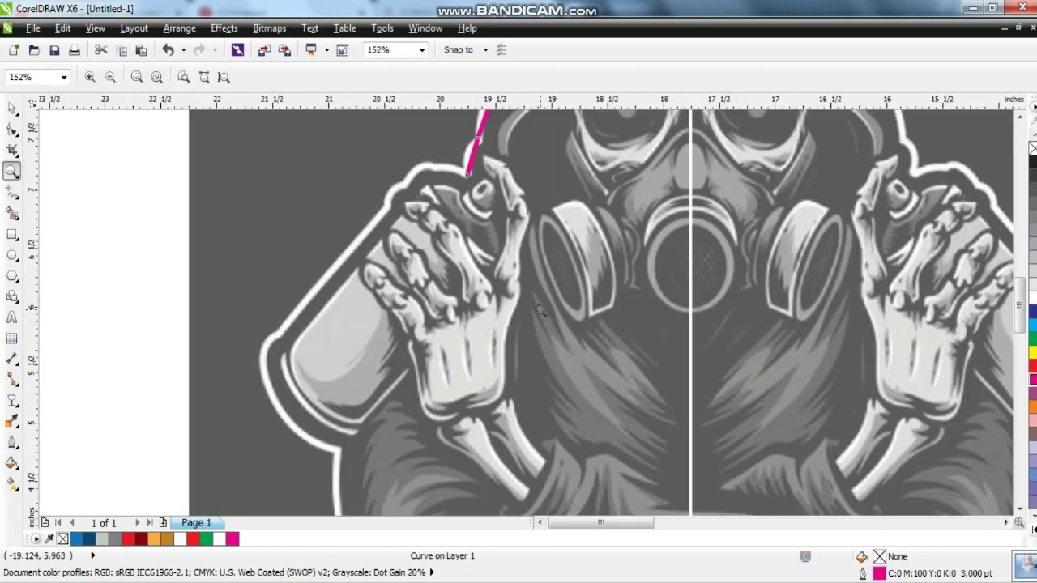
pyautogui.click(434, 170)
pyautogui.click(406, 183)
pyautogui.click(387, 209)
pyautogui.click(273, 340)
pyautogui.doubleClick(323, 455)
# - Trace the lower body and bottom edge across to the centre line
pyautogui.click(13, 171)
pyautogui.rightClick(378, 297)
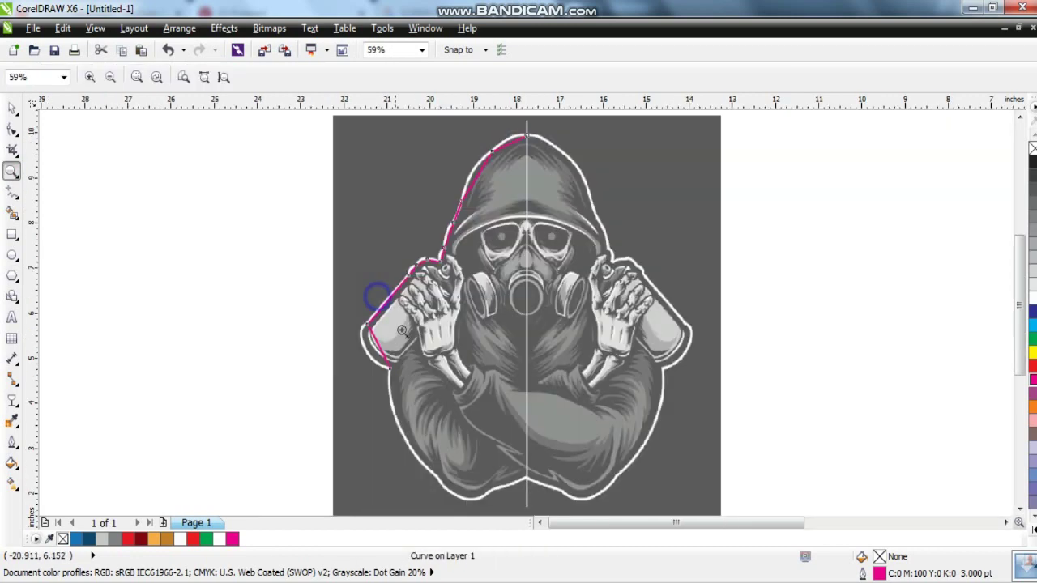
pyautogui.click(565, 491)
pyautogui.click(12, 195)
pyautogui.click(401, 162)
pyautogui.click(499, 378)
pyautogui.doubleClick(498, 378)
pyautogui.click(476, 356)
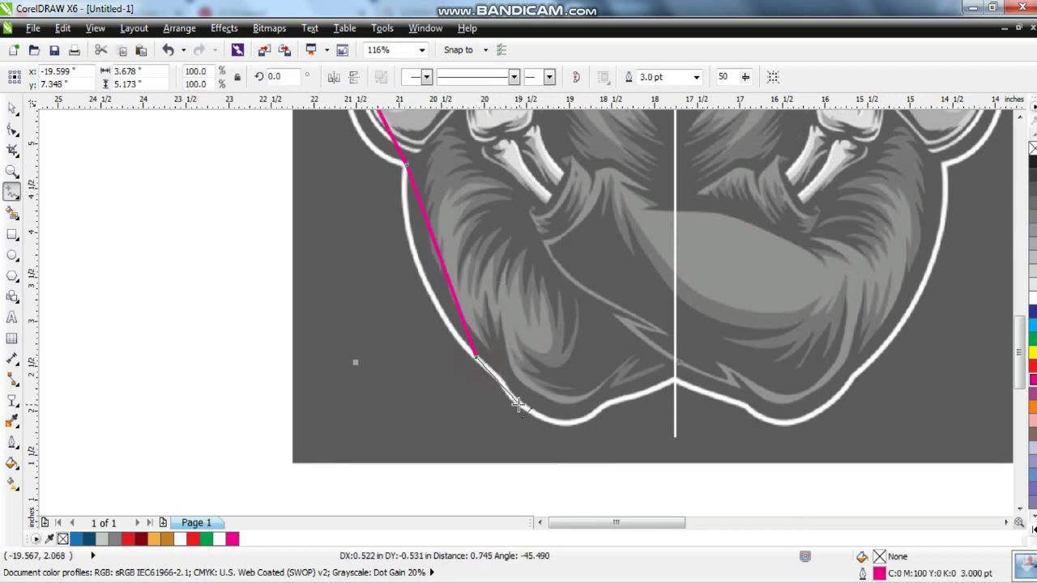
pyautogui.click(511, 394)
pyautogui.click(596, 413)
pyautogui.doubleClick(673, 379)
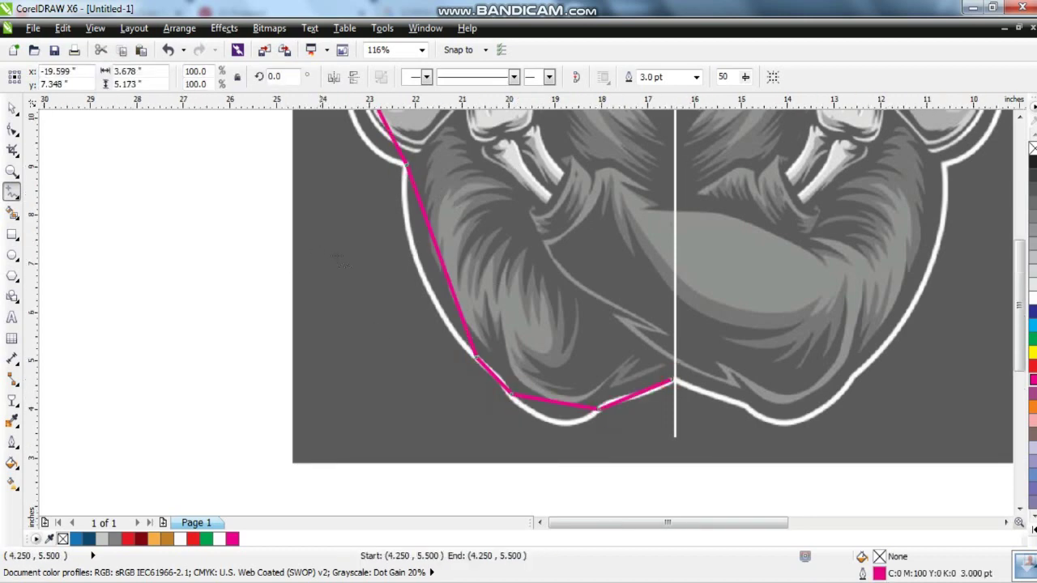
pyautogui.scroll(-3, 537, 453)
pyautogui.click(12, 129)
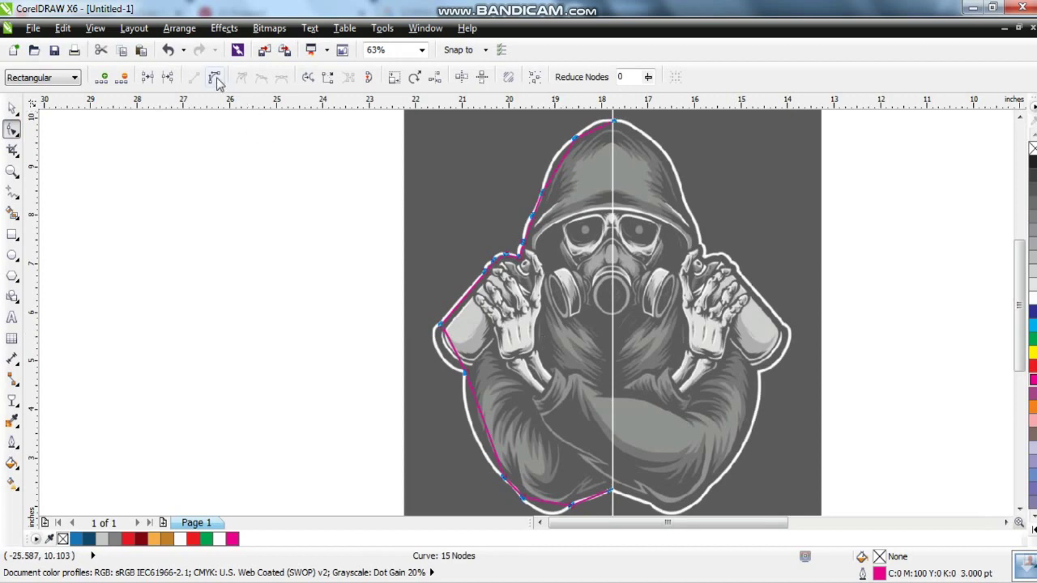
# - Bend the segments below the hood and around the spray can onto the white border
pyautogui.scroll(2, 616, 146)
pyautogui.scroll(2, 632, 211)
pyautogui.moveTo(640, 233); pyautogui.dragTo(639, 203)
pyautogui.moveTo(539, 317); pyautogui.dragTo(525, 312)
pyautogui.click(1019, 509)
pyautogui.click(1018, 511)
pyautogui.click(466, 324)
pyautogui.moveTo(436, 379); pyautogui.dragTo(433, 365)
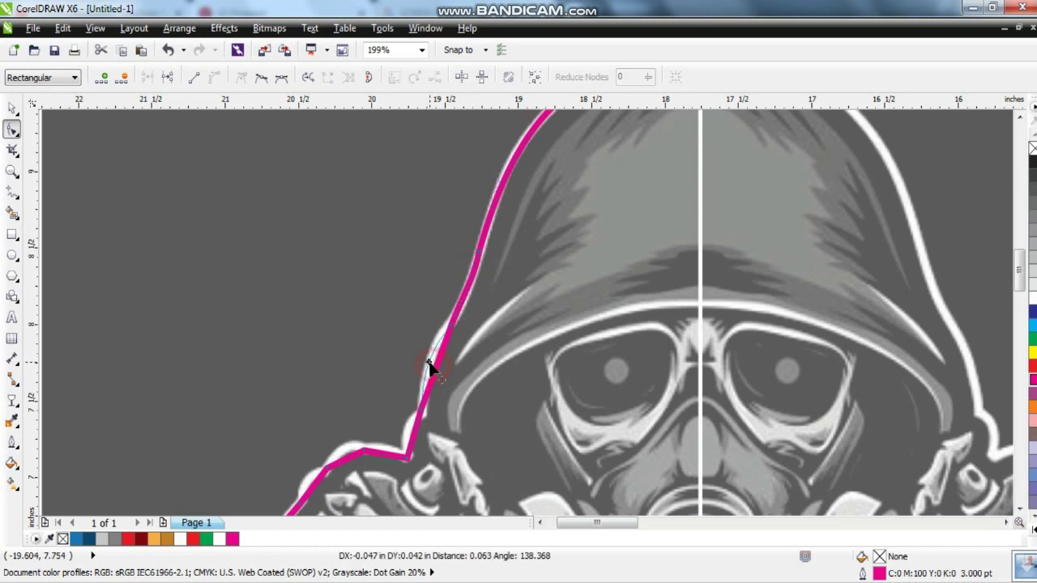
pyautogui.moveTo(414, 439)
pyautogui.mouseDown()
pyautogui.moveTo(347, 451)
pyautogui.moveTo(312, 475)
pyautogui.mouseUp()
pyautogui.scroll(-5, 1007, 501)
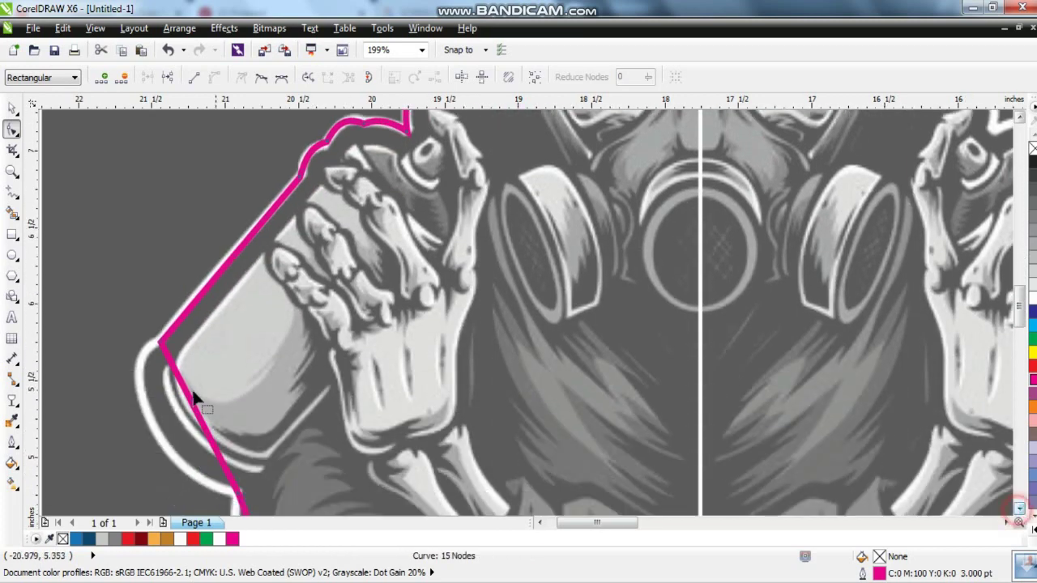
pyautogui.moveTo(179, 389); pyautogui.dragTo(130, 371)
pyautogui.moveTo(220, 452)
pyautogui.mouseDown()
pyautogui.moveTo(169, 490)
pyautogui.moveTo(151, 416)
pyautogui.mouseUp()
# - Curve the lower-left and bottom segments along the white border
pyautogui.scroll(-2, 203, 364)
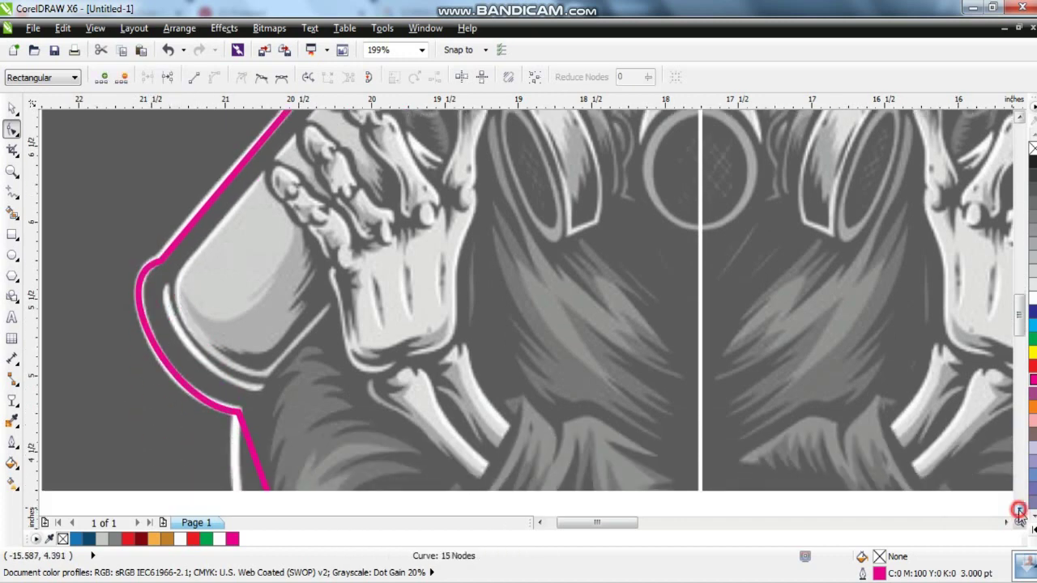
pyautogui.scroll(-2, 259, 324)
pyautogui.scroll(-2, 316, 296)
pyautogui.moveTo(294, 289); pyautogui.dragTo(266, 283)
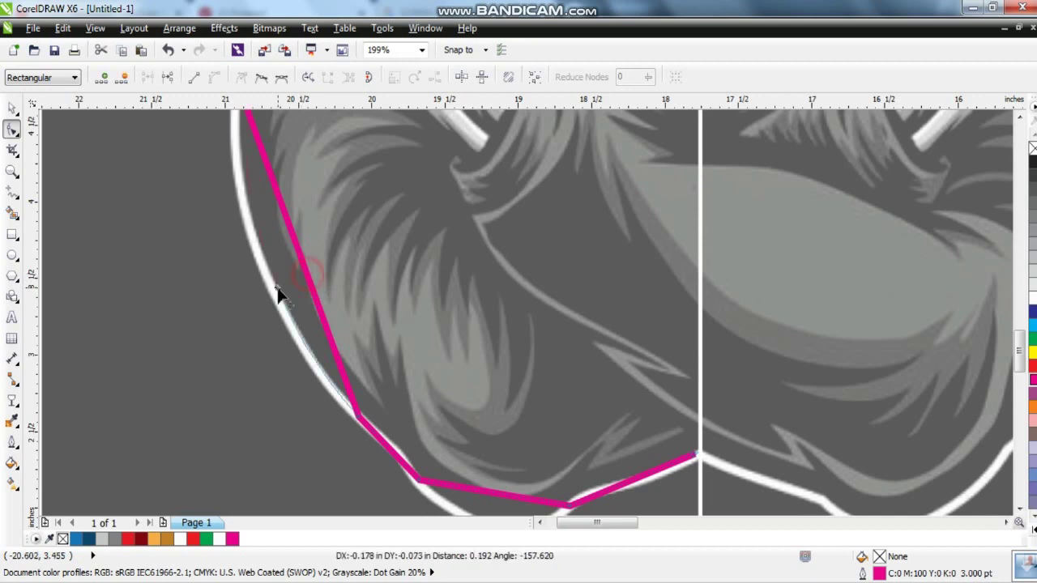
pyautogui.scroll(-2, 579, 382)
pyautogui.moveTo(559, 379); pyautogui.dragTo(539, 405)
pyautogui.moveTo(602, 374)
pyautogui.mouseDown()
pyautogui.moveTo(619, 362)
pyautogui.moveTo(656, 375)
pyautogui.mouseUp()
pyautogui.moveTo(600, 352); pyautogui.dragTo(651, 360)
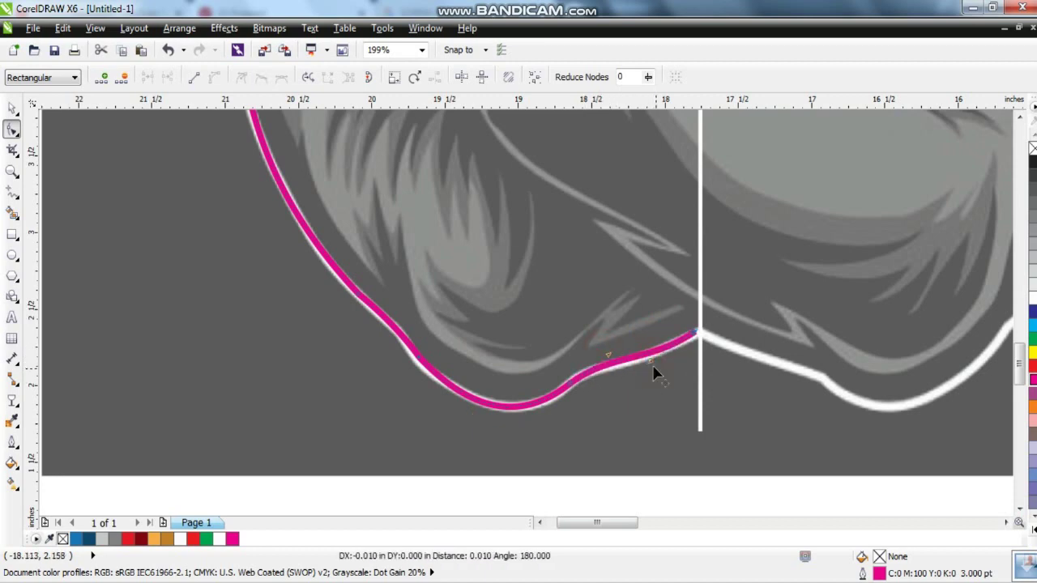
# - Thicken the whole magenta outline to 4 pt
pyautogui.press('space')
pyautogui.press('F4')
pyautogui.click(11, 413)
pyautogui.click(58, 378)
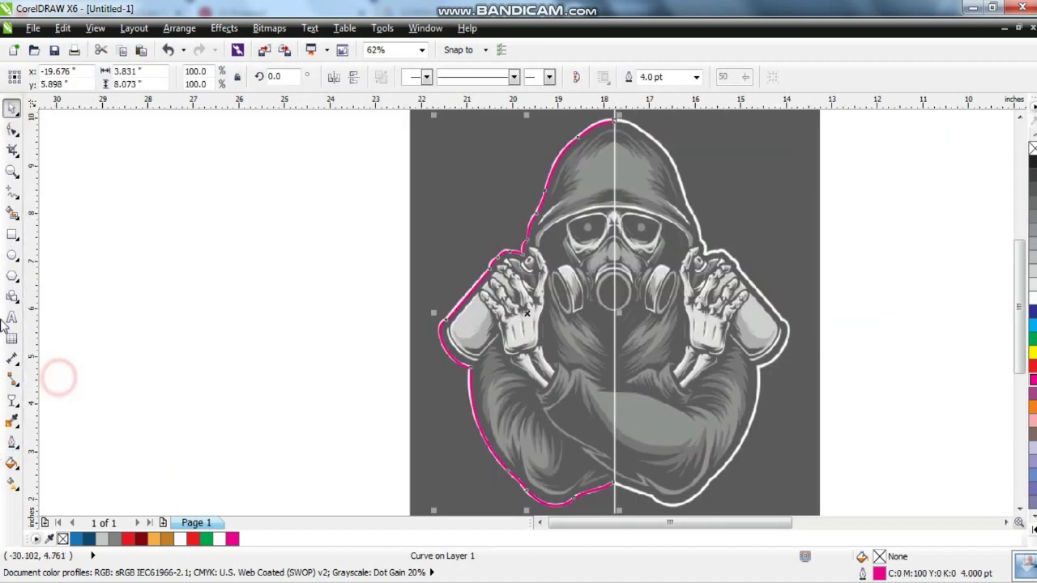
# - Duplicate the magenta half, mirror it horizontally onto the right side, and combine both halves
pyautogui.press('KP_Add')
pyautogui.click(333, 76)
pyautogui.moveTo(528, 308); pyautogui.dragTo(699, 308)
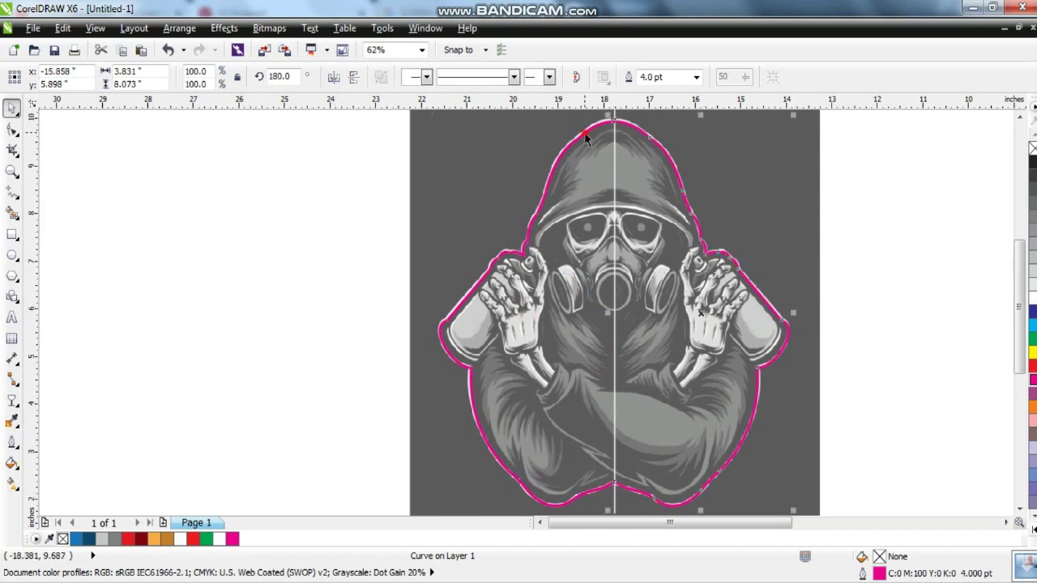
pyautogui.keyDown('shift'); pyautogui.click(585, 138); pyautogui.keyUp('shift')
pyautogui.press('z')
pyautogui.moveTo(429, 192); pyautogui.dragTo(721, 102)
pyautogui.press('space')
pyautogui.click(380, 76)
# - Join the two halves' end nodes at the bottom-centre seam to close the outline
pyautogui.press('F10')
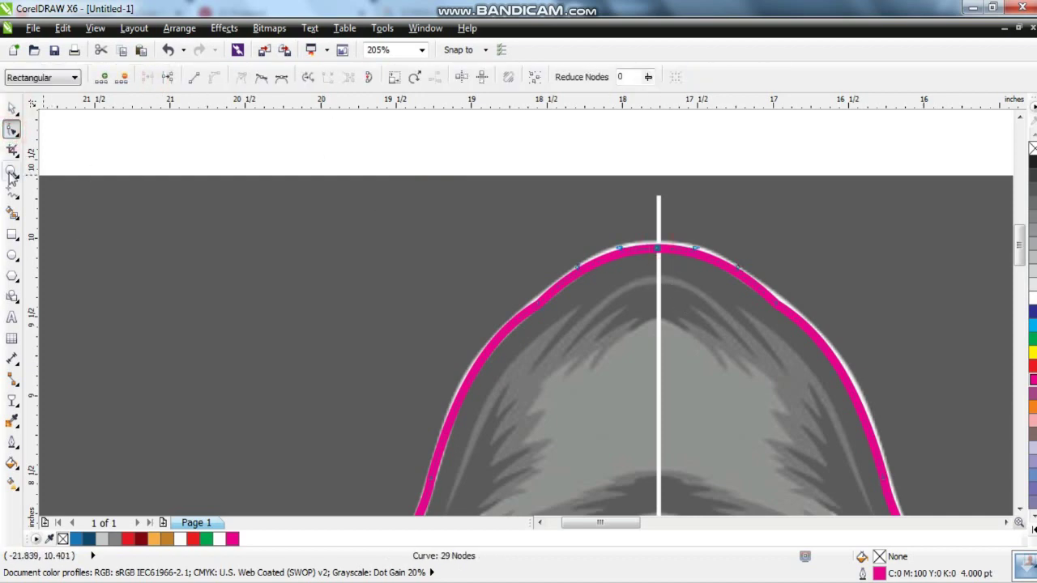
pyautogui.click(12, 172)
pyautogui.press('F4')
pyautogui.moveTo(567, 130); pyautogui.dragTo(673, 186)
pyautogui.moveTo(340, 243); pyautogui.dragTo(486, 340)
pyautogui.press('space')
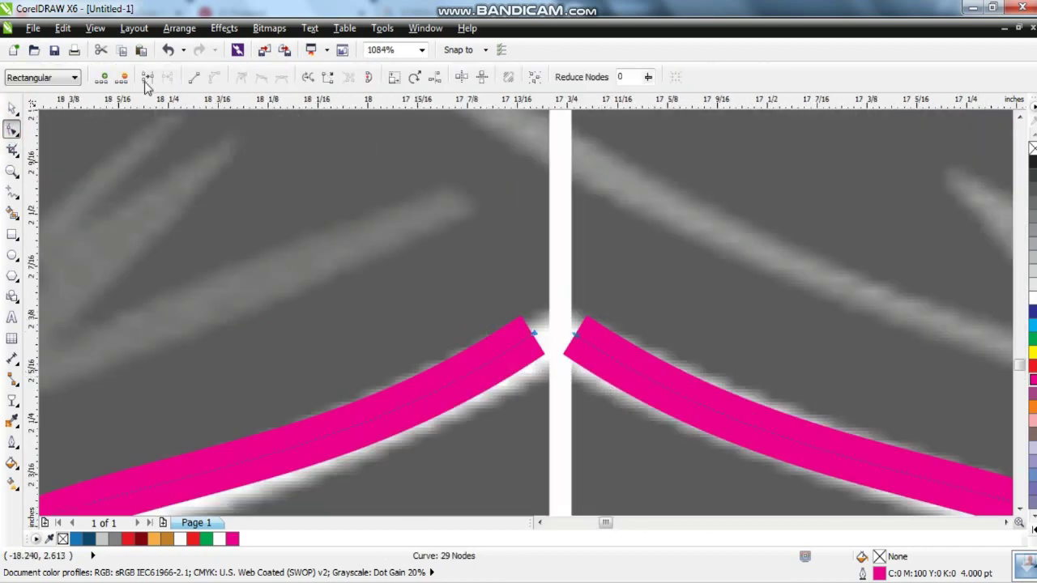
pyautogui.click(14, 110)
pyautogui.press('F4')
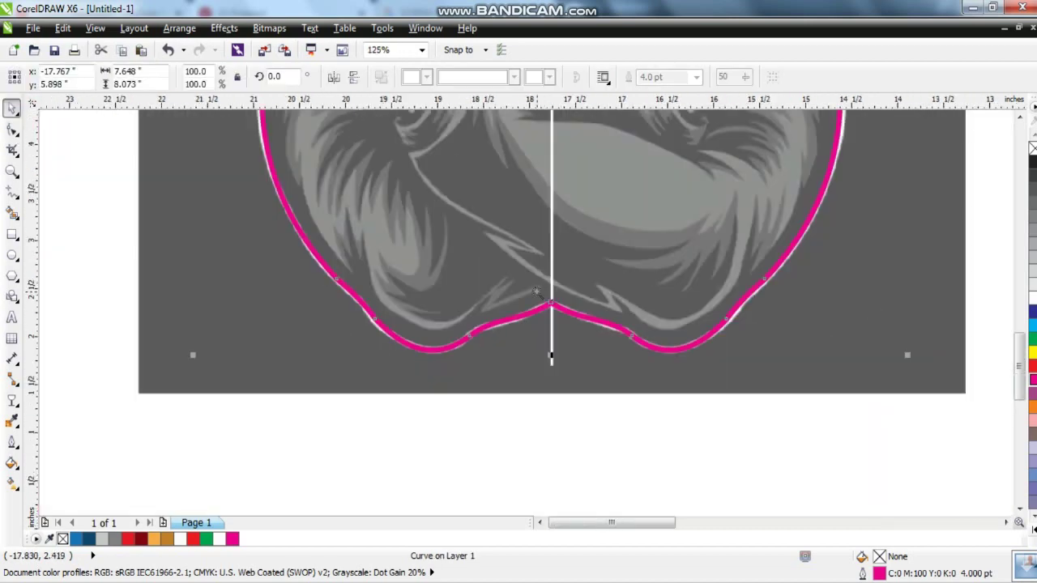
pyautogui.scroll(-2, 348, 301)
pyautogui.moveTo(348, 300); pyautogui.dragTo(664, 106)
pyautogui.press('F4')
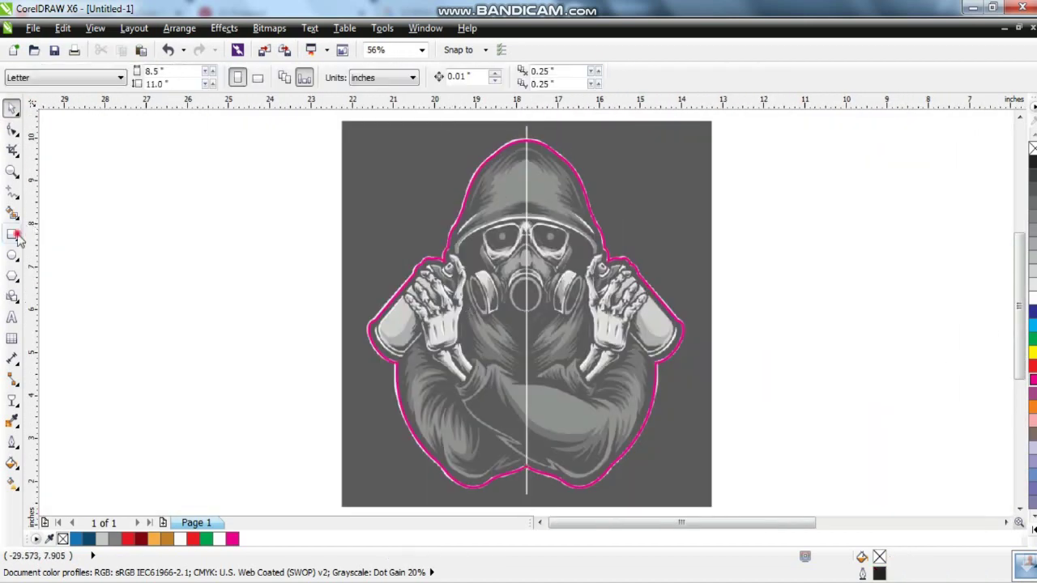
# - Draw a black-filled square panel to the left of the artwork
pyautogui.press('F6')
pyautogui.moveTo(332, 119); pyautogui.dragTo(60, 502)
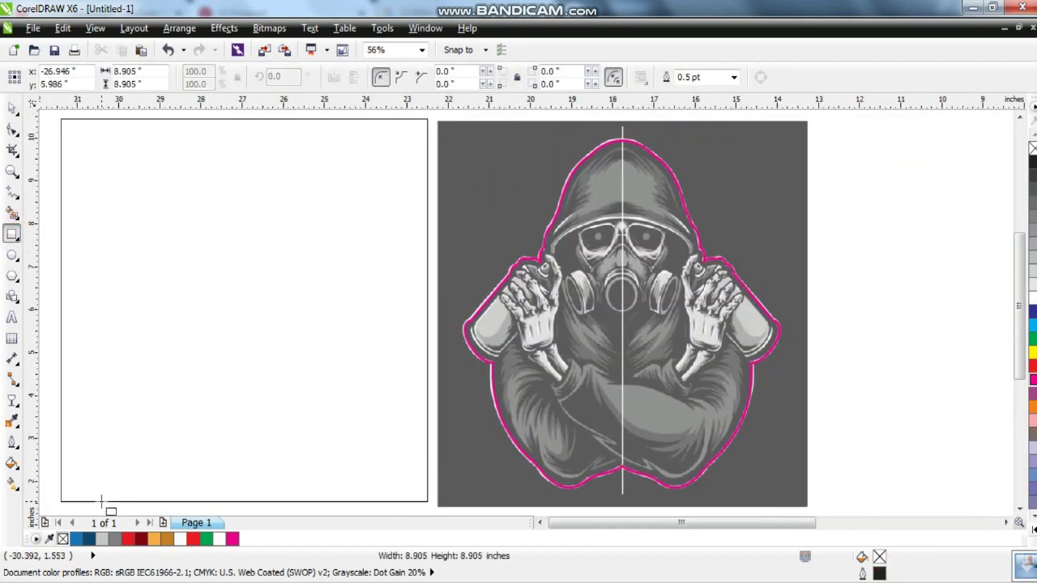
pyautogui.press('space')
pyautogui.click(1025, 559)
pyautogui.click(981, 154)
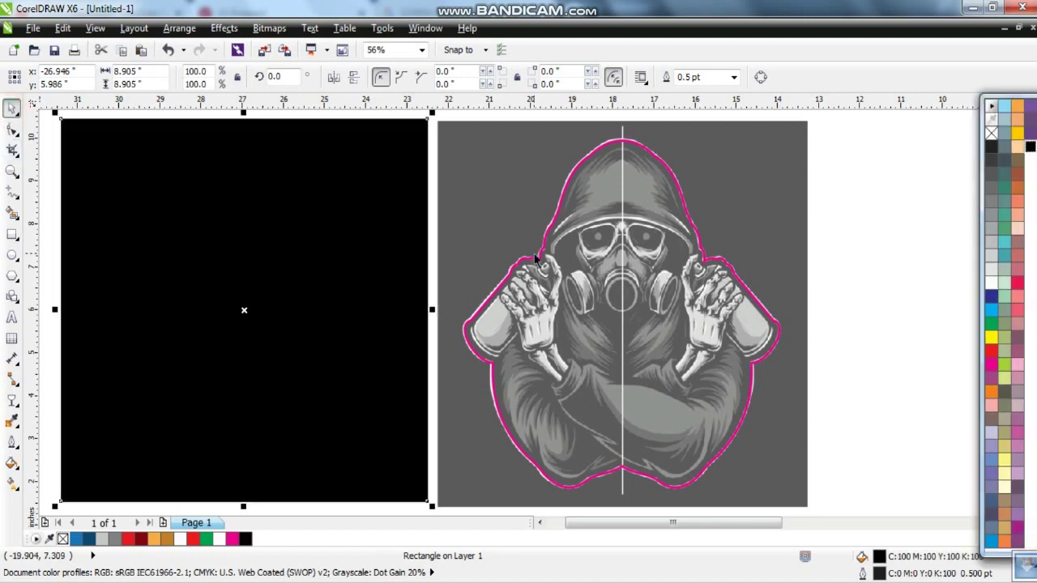
# - Paste the outline as a black shape with an 8 pt white border, centred in the panel
pyautogui.hotkey('ctrl', 'v')
pyautogui.rightClick(232, 539)
pyautogui.rightClick(180, 539)
pyautogui.click(13, 441)
pyautogui.click(49, 405)
pyautogui.click(243, 539)
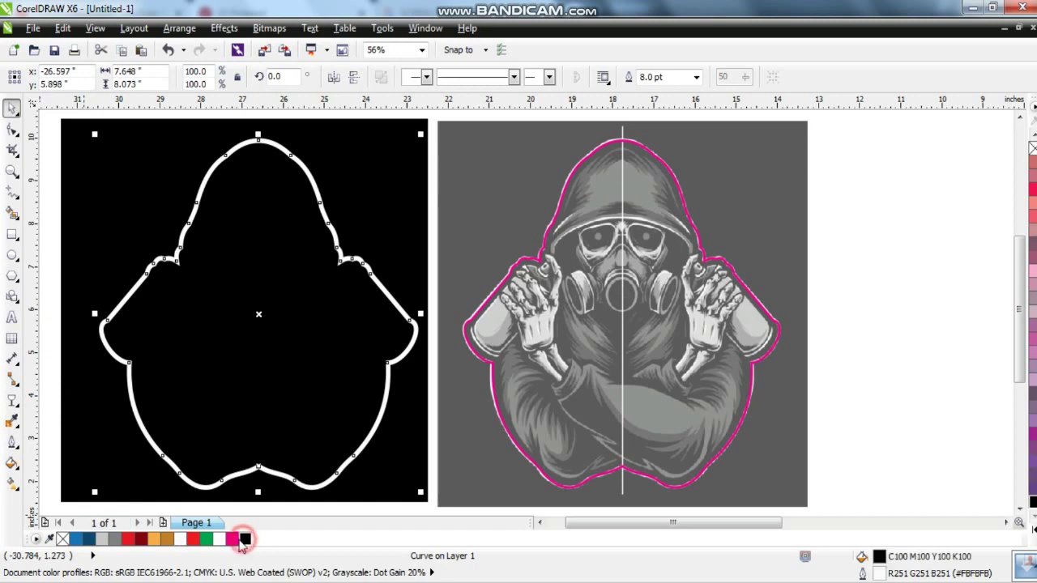
pyautogui.keyDown('shift'); pyautogui.click(400, 441); pyautogui.keyUp('shift')
pyautogui.press('e')
pyautogui.press('c')
pyautogui.press('Escape')
# - Make the silhouette's white border thinner
pyautogui.click(352, 272)
pyautogui.click(13, 444)
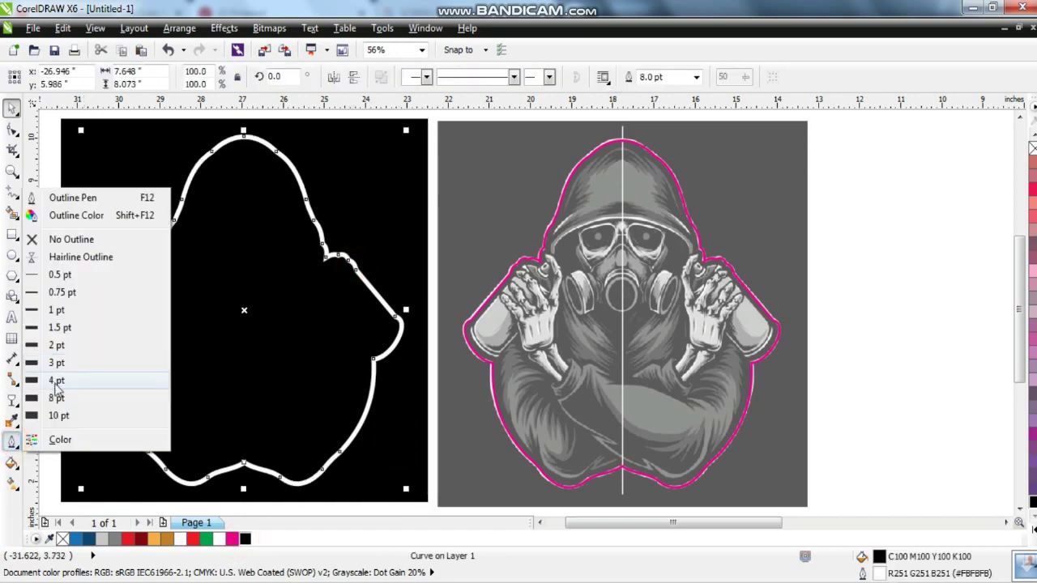
pyautogui.click(40, 313)
# - Delete the magenta tracing from the reference and zoom in on the hood
pyautogui.click(856, 265)
pyautogui.click(725, 261)
pyautogui.press('Delete')
pyautogui.click(879, 281)
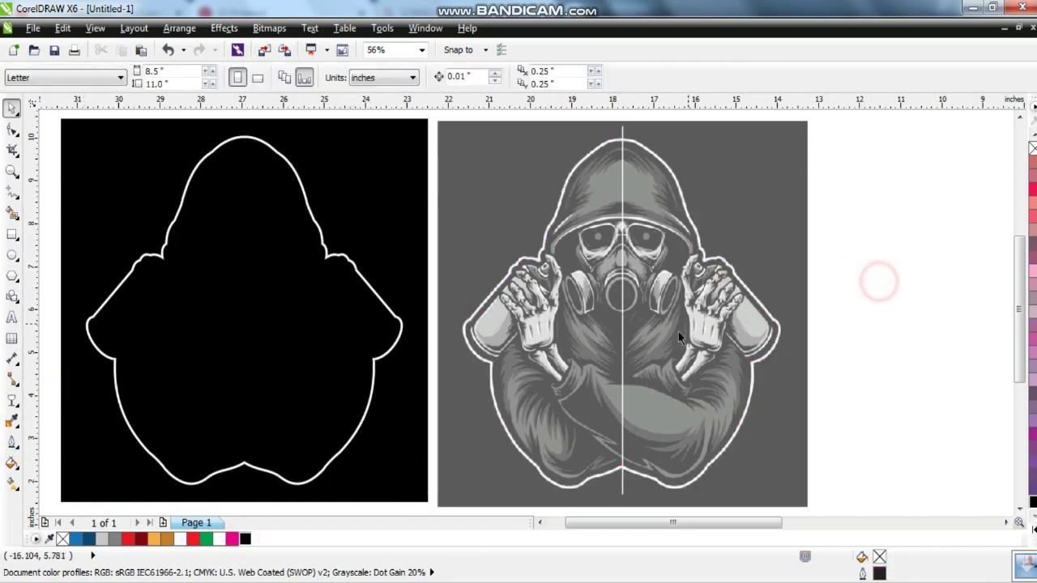
pyautogui.click(11, 170)
pyautogui.click(537, 143)
pyautogui.click(638, 421)
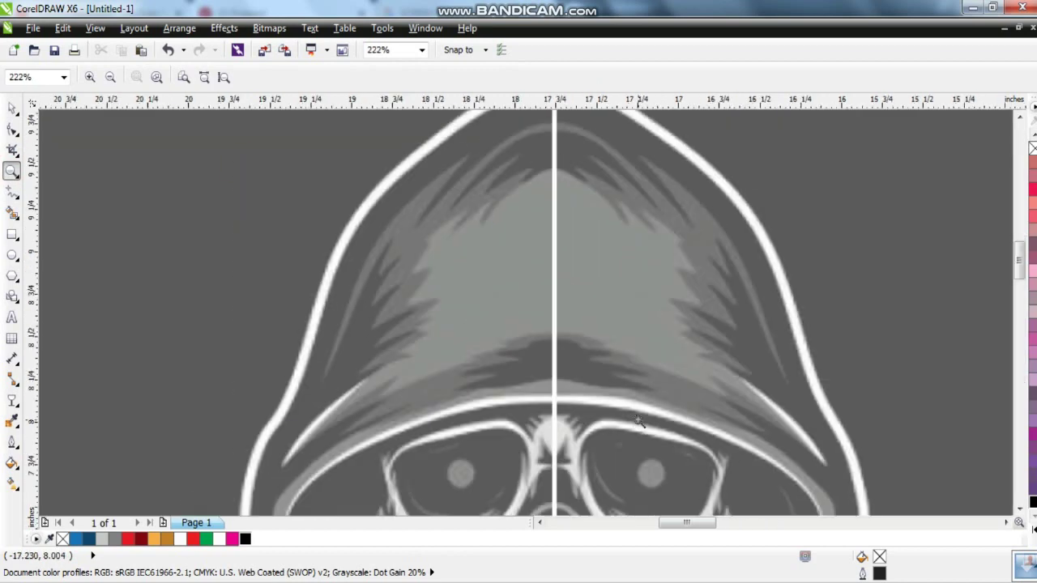
# - Trace the left half of the zigzag fur outline from the hood centre up to the hood top
pyautogui.click(11, 191)
pyautogui.click(551, 396)
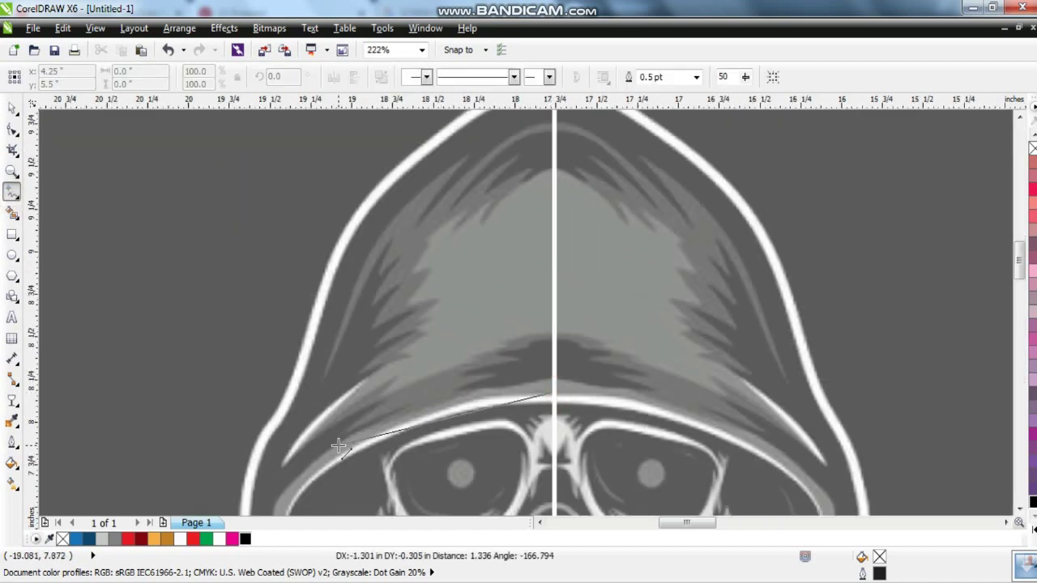
pyautogui.click(346, 445)
pyautogui.click(403, 409)
pyautogui.click(343, 430)
pyautogui.click(387, 398)
pyautogui.click(282, 463)
pyautogui.click(357, 375)
pyautogui.click(414, 354)
pyautogui.click(377, 342)
pyautogui.click(414, 331)
pyautogui.click(374, 327)
pyautogui.click(414, 310)
pyautogui.click(368, 302)
pyautogui.click(394, 283)
pyautogui.click(393, 260)
pyautogui.click(380, 278)
pyautogui.doubleClick(388, 238)
pyautogui.click(461, 154)
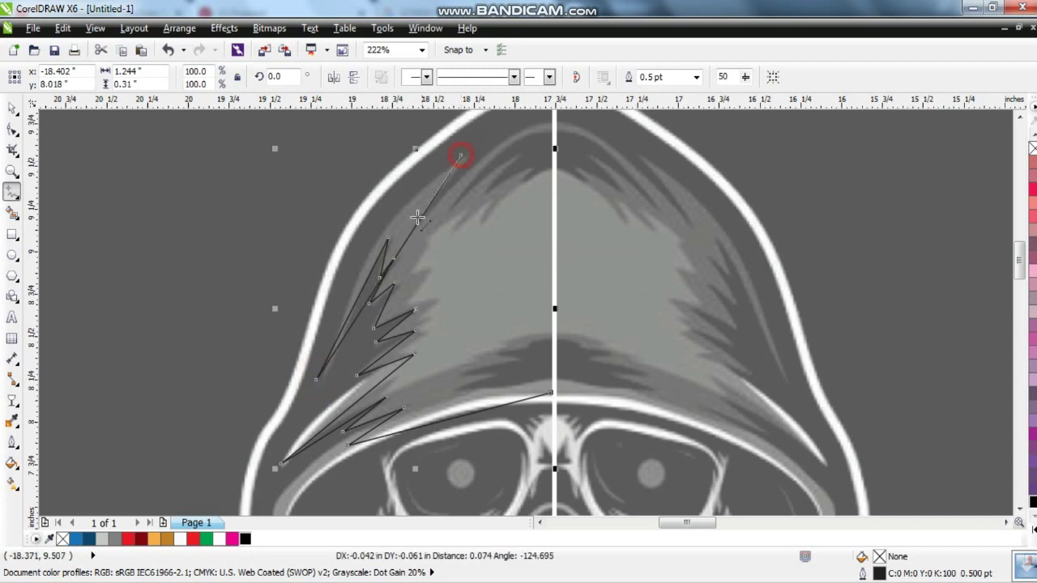
pyautogui.click(552, 130)
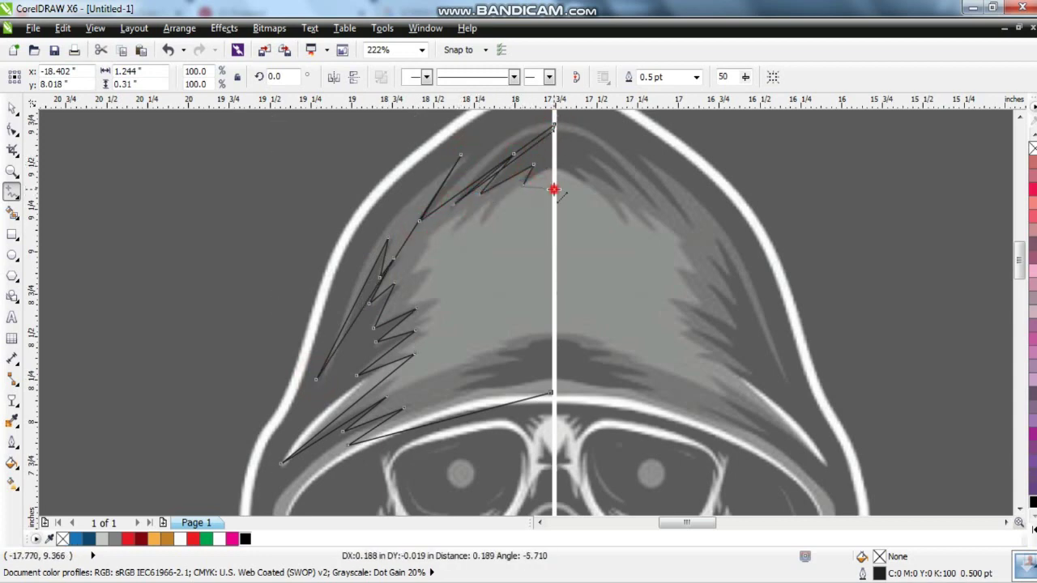
# - Convert the fur outline to curves and bend its lower-left, bottom and upper segments
pyautogui.click(12, 128)
pyautogui.click(564, 384)
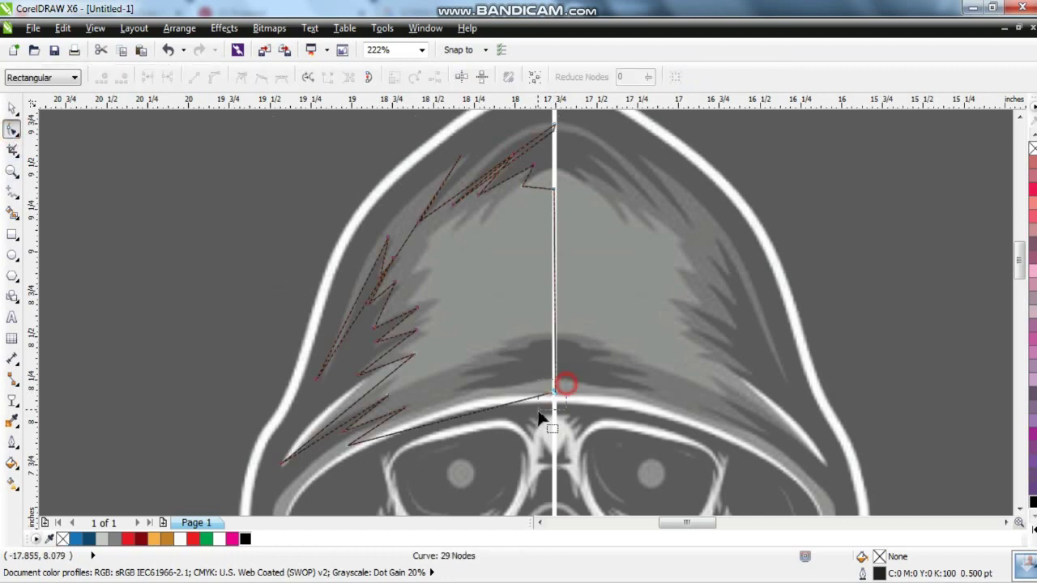
pyautogui.click(215, 76)
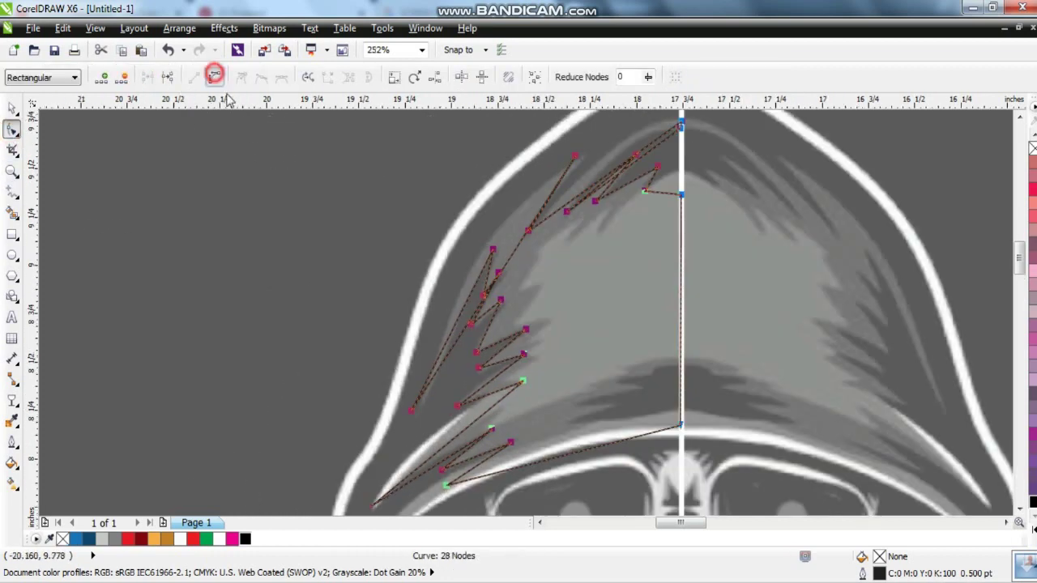
pyautogui.click(502, 276)
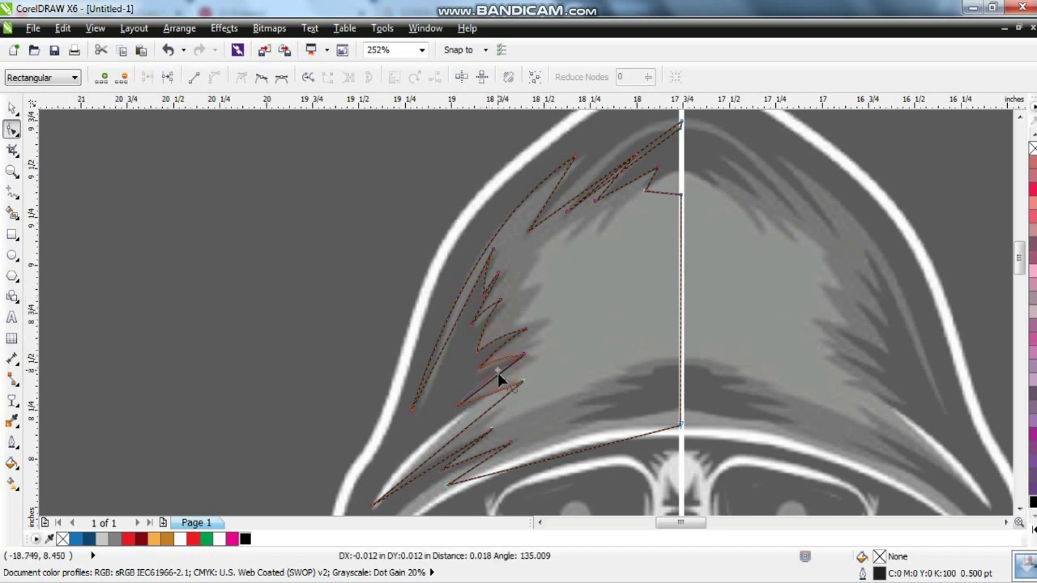
pyautogui.moveTo(495, 395)
pyautogui.mouseDown()
pyautogui.moveTo(449, 426)
pyautogui.moveTo(461, 452)
pyautogui.mouseUp()
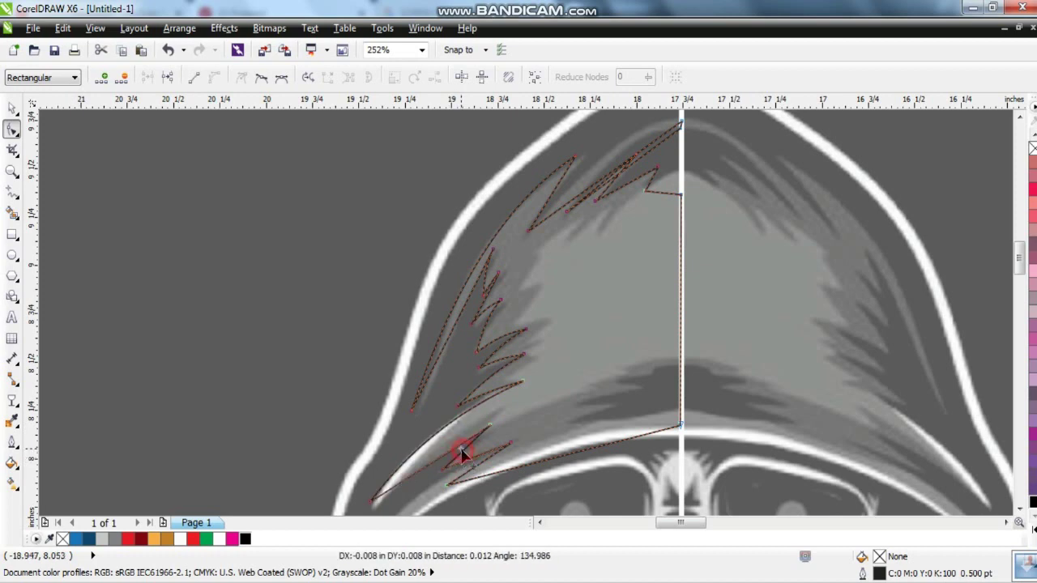
pyautogui.moveTo(556, 459); pyautogui.dragTo(529, 448)
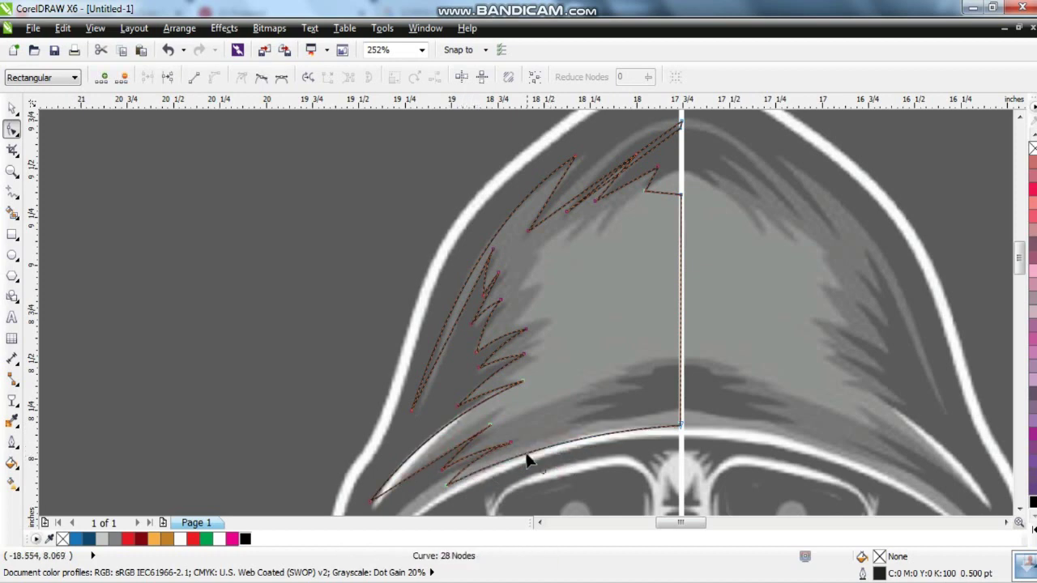
pyautogui.moveTo(651, 148)
pyautogui.mouseDown()
pyautogui.moveTo(648, 139)
pyautogui.moveTo(628, 182)
pyautogui.mouseUp()
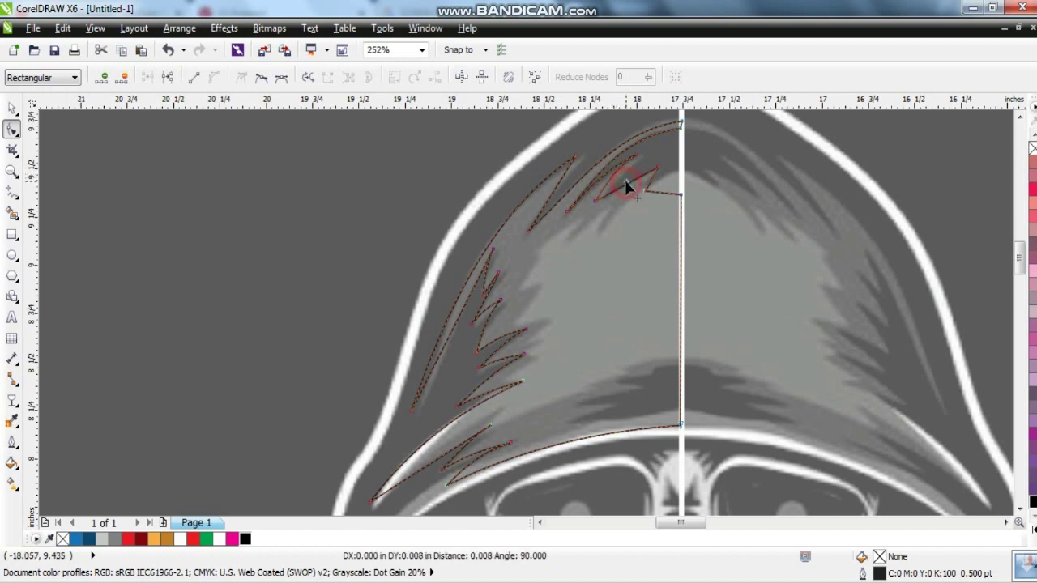
# - Fill the fur half dark blue, mirror a copy to the right and combine both halves
pyautogui.click(13, 108)
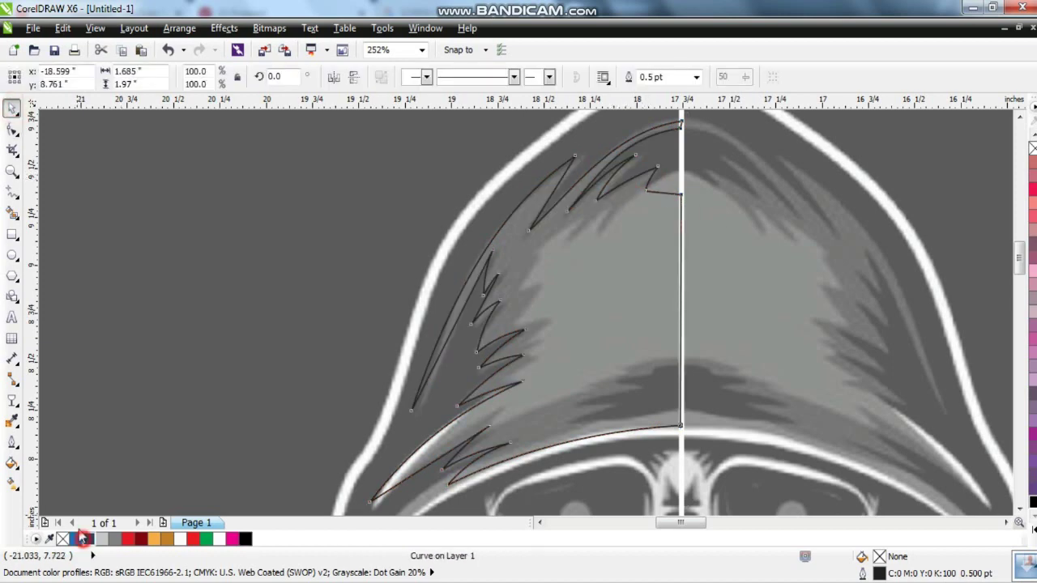
pyautogui.click(82, 538)
pyautogui.moveTo(363, 312); pyautogui.dragTo(706, 303)
pyautogui.rightClick(706, 303)
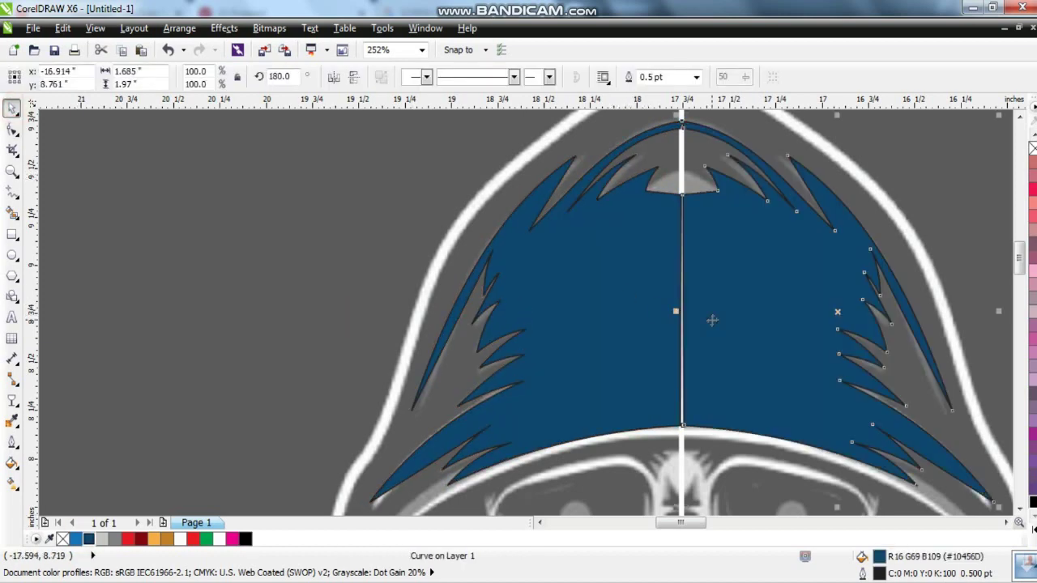
pyautogui.keyDown('shift'); pyautogui.click(641, 300); pyautogui.keyUp('shift')
pyautogui.click(475, 76)
pyautogui.scroll(-2, 300, 299)
pyautogui.scroll(-2, 300, 299)
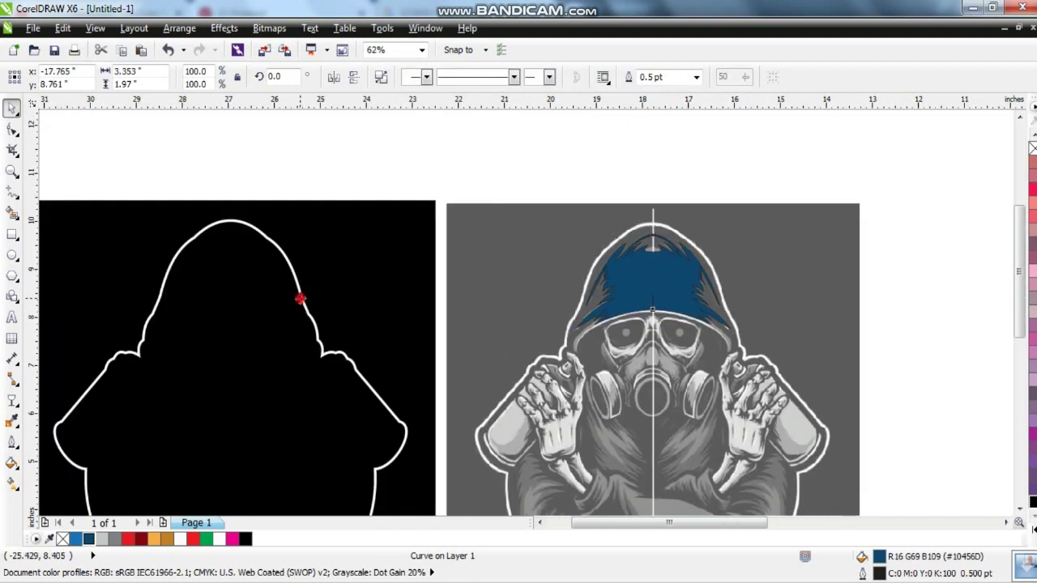
# - Move the dark blue fur onto the black panel's hood and zoom into the reference hood top
pyautogui.moveTo(299, 300); pyautogui.dragTo(264, 276)
pyautogui.press('Escape')
pyautogui.press('z')
pyautogui.moveTo(737, 339); pyautogui.dragTo(538, 209)
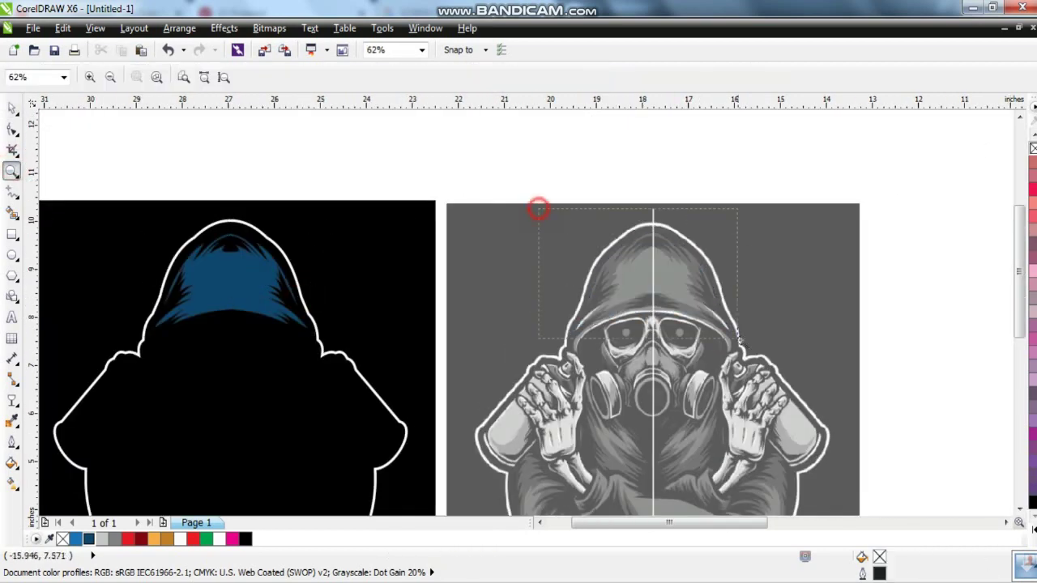
pyautogui.click(364, 203)
# - Trace the second fur outline's spiky left edge from the hood centre down the hood side
pyautogui.press('F5')
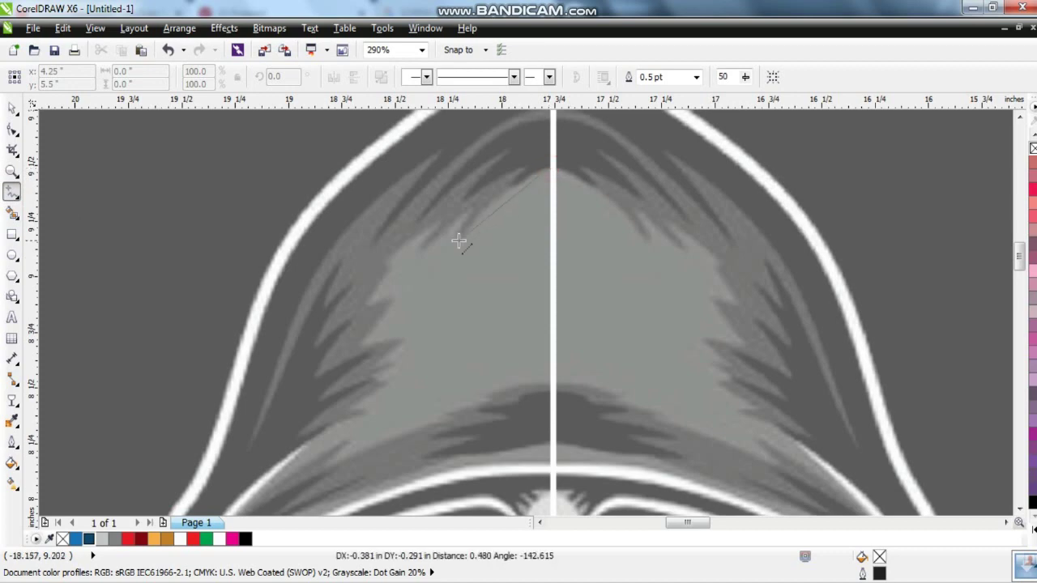
pyautogui.click(459, 241)
pyautogui.click(470, 211)
pyautogui.click(417, 250)
pyautogui.click(389, 262)
pyautogui.click(367, 301)
pyautogui.click(369, 342)
pyautogui.click(404, 339)
pyautogui.click(383, 366)
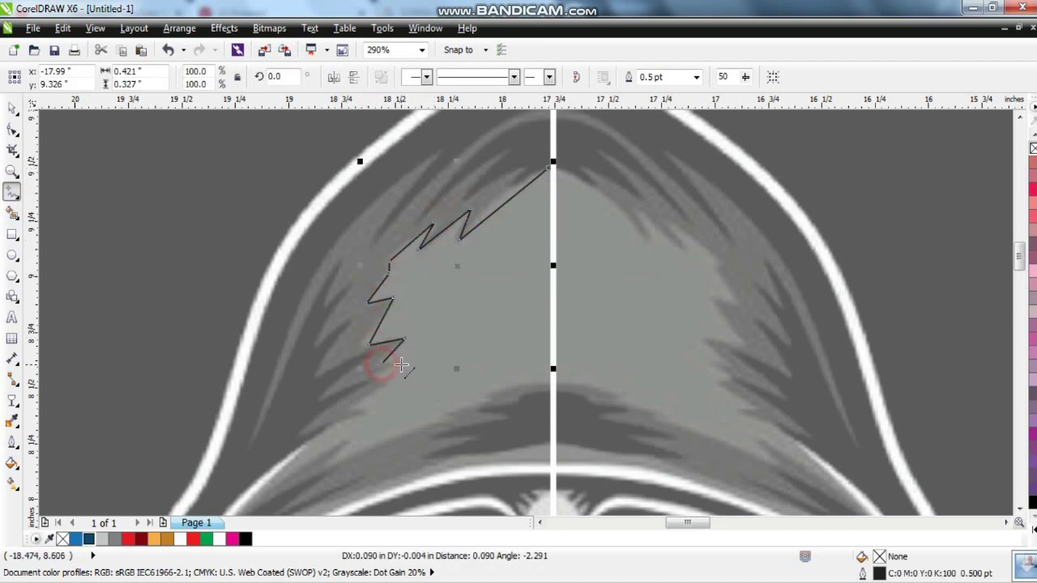
pyautogui.click(401, 364)
pyautogui.click(373, 378)
pyautogui.click(388, 387)
pyautogui.click(359, 411)
# - Extend the outline to the lower-left tip, trace the lower edge back and close it
pyautogui.scroll(-1, 359, 411)
pyautogui.click(217, 471)
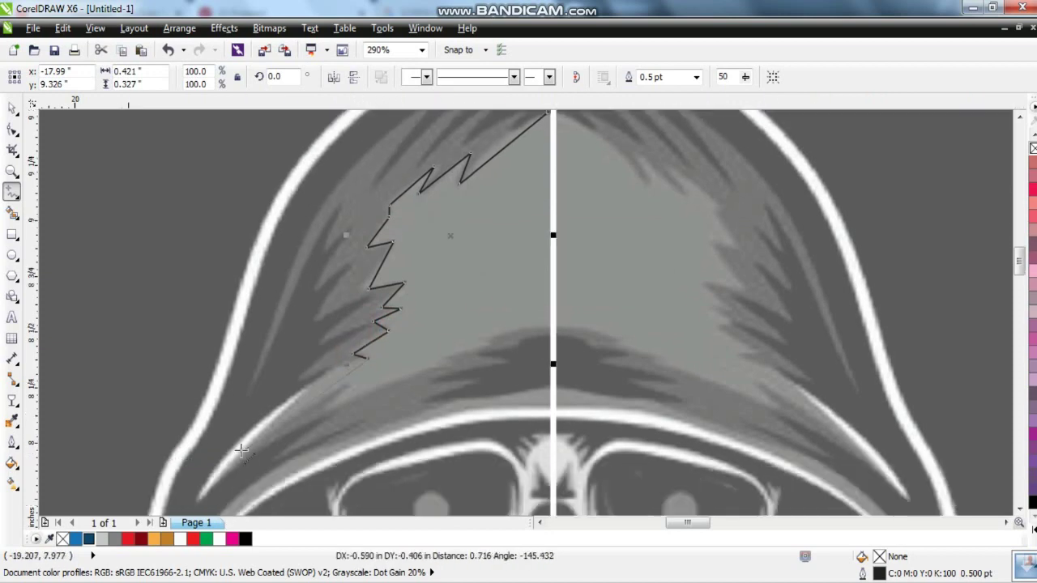
pyautogui.click(344, 388)
pyautogui.click(452, 362)
pyautogui.click(439, 359)
pyautogui.click(476, 336)
pyautogui.click(488, 342)
pyautogui.click(554, 326)
pyautogui.scroll(1, 563, 118)
pyautogui.click(550, 143)
# - Reshape the second fur's nodes, straightening the lower-left edge and adjusting the spikes
pyautogui.press('F10')
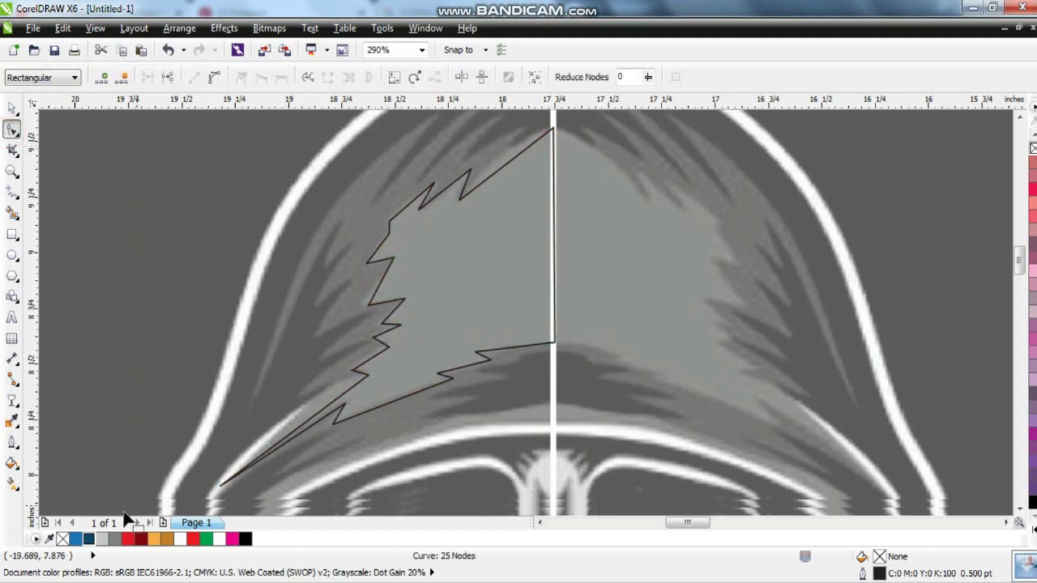
pyautogui.scroll(1, 232, 111)
pyautogui.click(447, 434)
pyautogui.moveTo(447, 441); pyautogui.dragTo(486, 394)
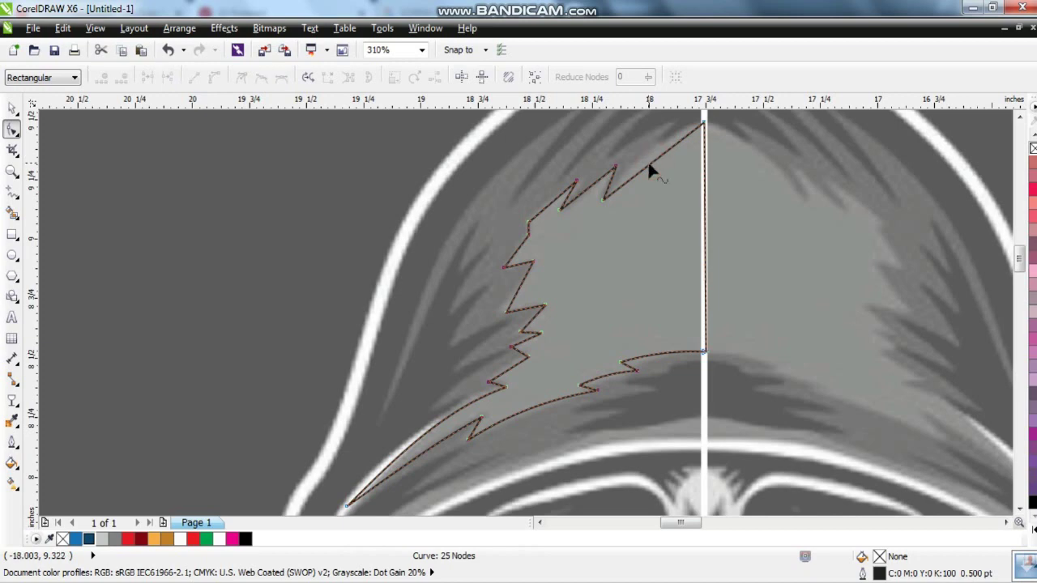
pyautogui.moveTo(508, 310); pyautogui.dragTo(522, 312)
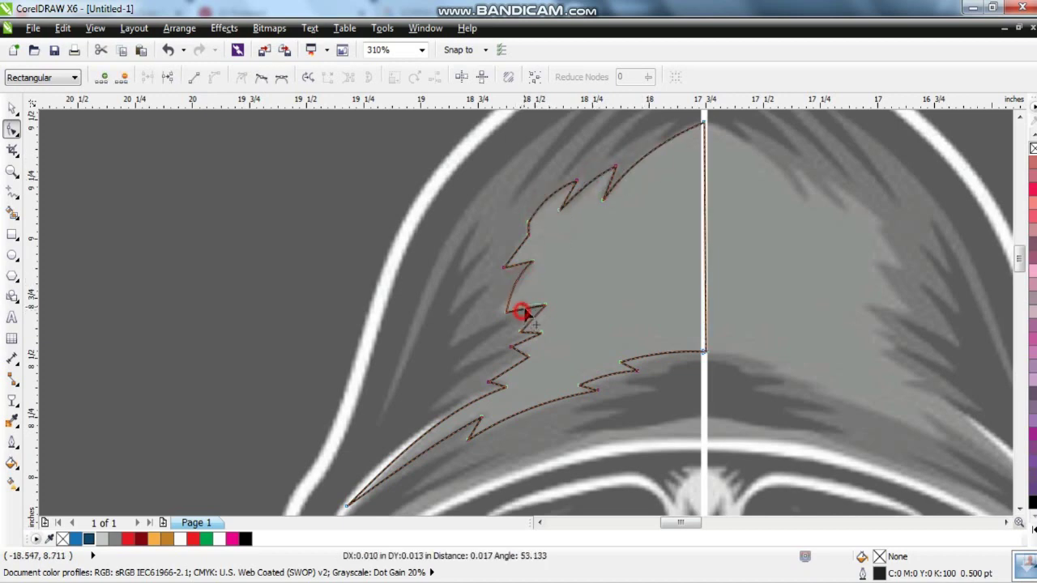
pyautogui.moveTo(519, 350); pyautogui.dragTo(514, 347)
# - Fill the fur half lighter blue (R25 G116 B186), mirror a copy right and combine them
pyautogui.click(12, 107)
pyautogui.click(76, 539)
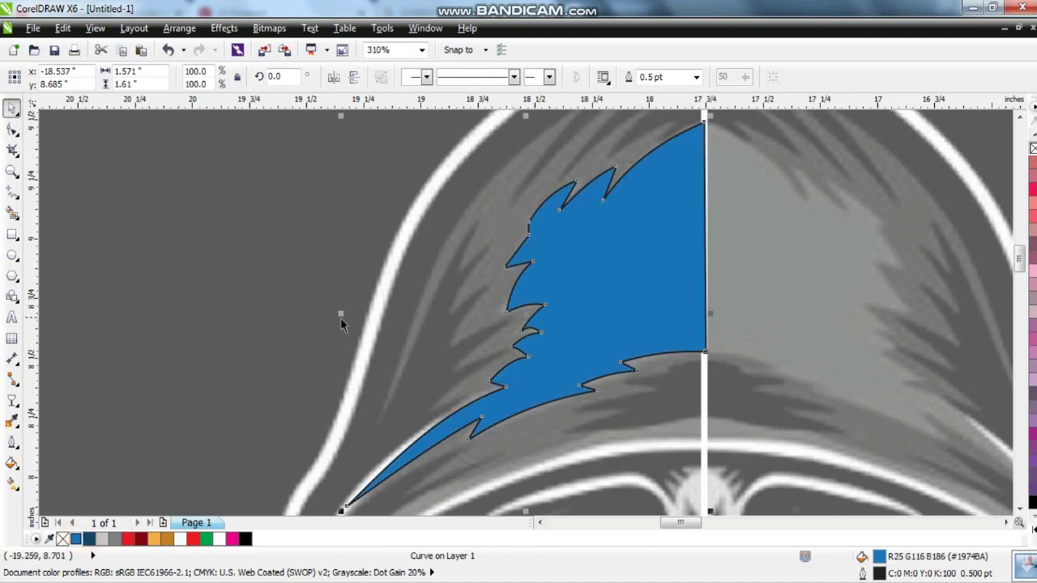
pyautogui.moveTo(340, 314); pyautogui.dragTo(745, 296)
pyautogui.keyDown('shift'); pyautogui.click(672, 279); pyautogui.keyUp('shift')
pyautogui.click(474, 76)
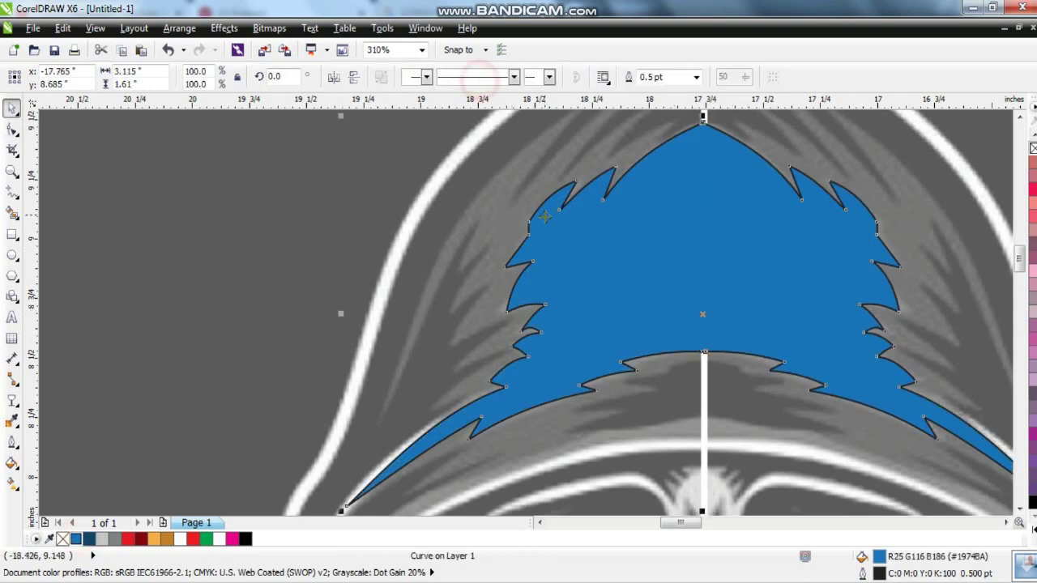
pyautogui.click(110, 285)
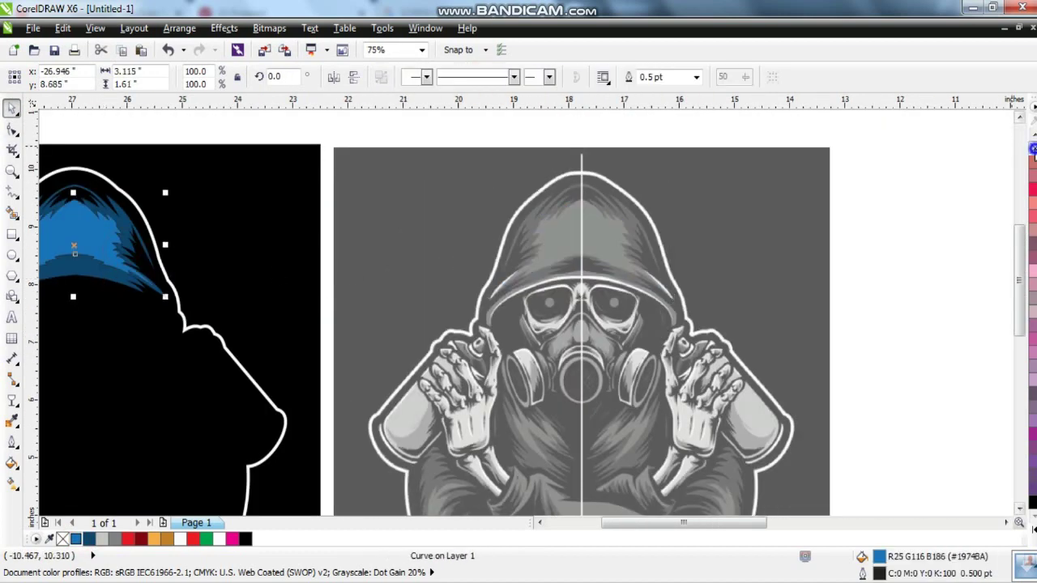
# - Zoom in on the reference's dark shadow area above the goggles
pyautogui.scroll(-1, 737, 269)
pyautogui.press('z')
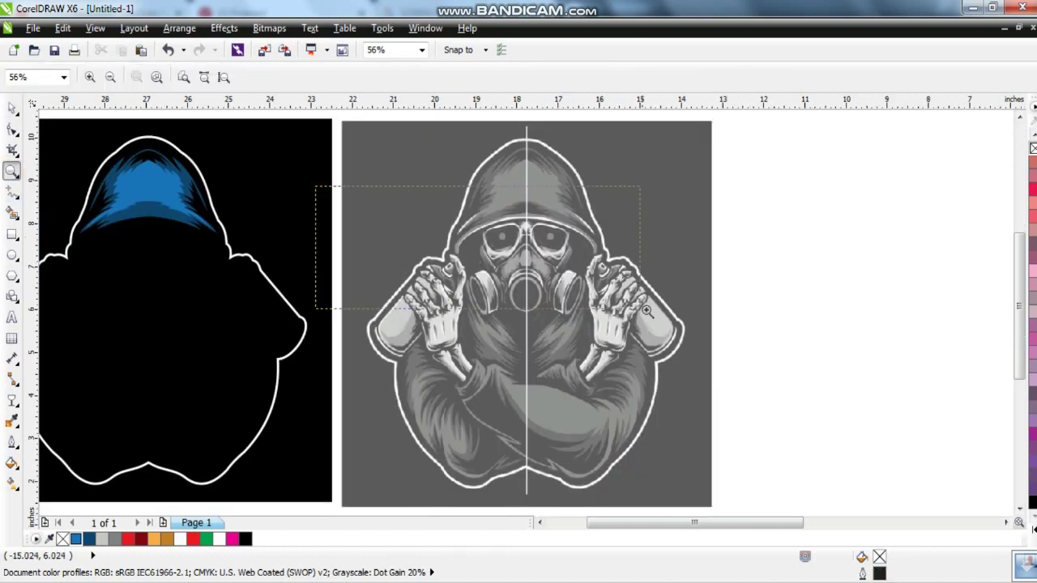
pyautogui.moveTo(316, 186); pyautogui.dragTo(647, 311)
pyautogui.moveTo(801, 306); pyautogui.dragTo(801, 307)
pyautogui.click(656, 254)
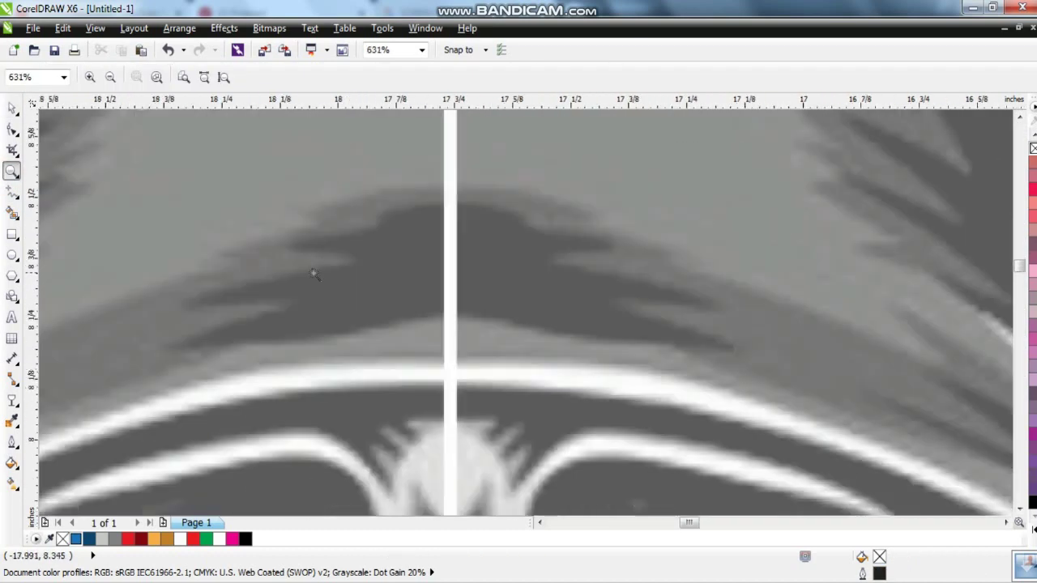
# - Trace the left half of the spiky shadow outline, closing it on the centre line
pyautogui.press('F5')
pyautogui.moveTo(448, 205); pyautogui.dragTo(448, 318)
pyautogui.click(173, 349)
pyautogui.click(290, 296)
pyautogui.click(186, 295)
pyautogui.click(350, 263)
pyautogui.click(288, 240)
pyautogui.click(377, 220)
pyautogui.click(367, 212)
pyautogui.click(448, 205)
# - Convert the shadow outline to curves and bend its upper and bottom edges
pyautogui.press('F10')
pyautogui.click(214, 76)
pyautogui.click(357, 225)
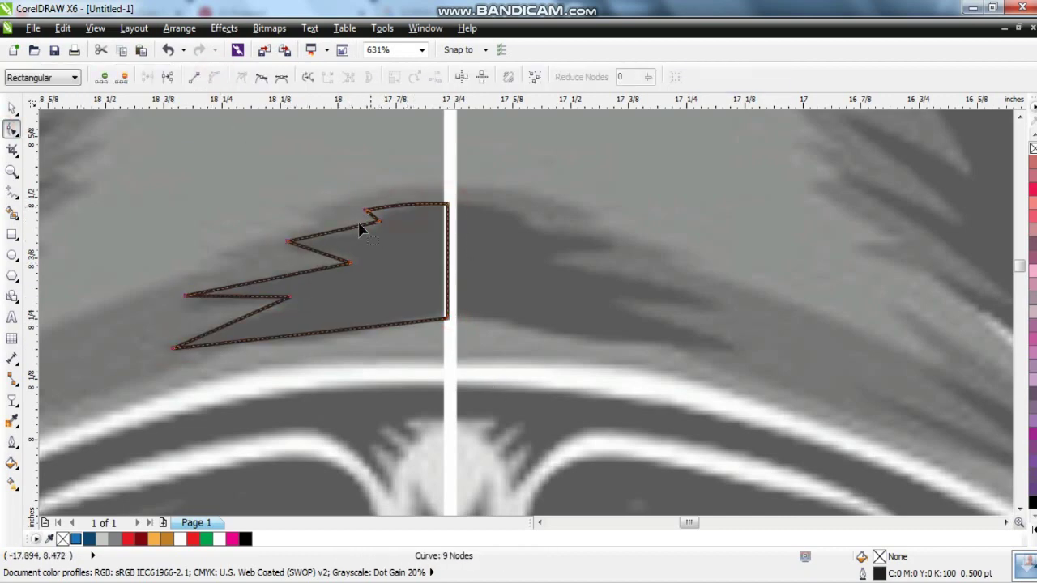
pyautogui.moveTo(298, 273); pyautogui.dragTo(298, 276)
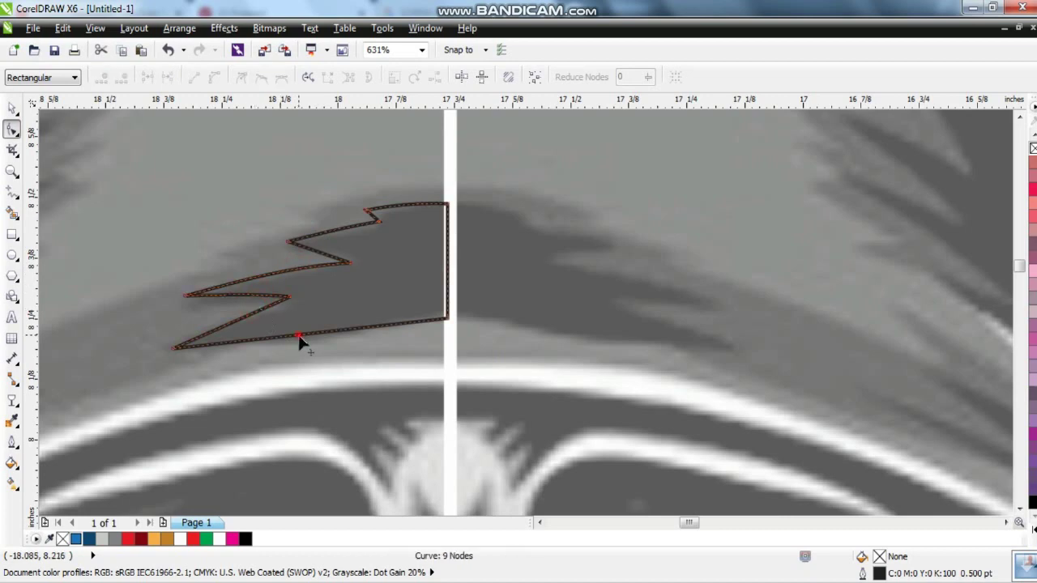
pyautogui.moveTo(300, 343); pyautogui.dragTo(311, 364)
# - Mirror a copy of the shadow half, combine both halves and fill the shape black
pyautogui.press('space')
pyautogui.moveTo(166, 278); pyautogui.dragTo(722, 276)
pyautogui.keyDown('shift'); pyautogui.click(417, 212); pyautogui.keyUp('shift')
pyautogui.click(480, 76)
pyautogui.click(245, 539)
pyautogui.scroll(-4, 491, 370)
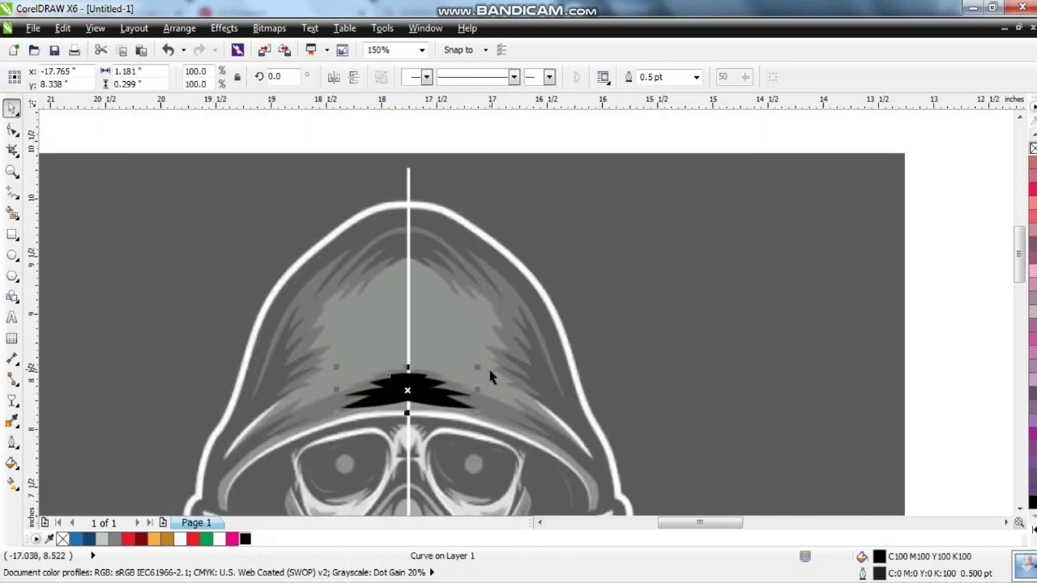
pyautogui.scroll(-1, 559, 313)
pyautogui.scroll(-1, 167, 211)
pyautogui.press('Escape')
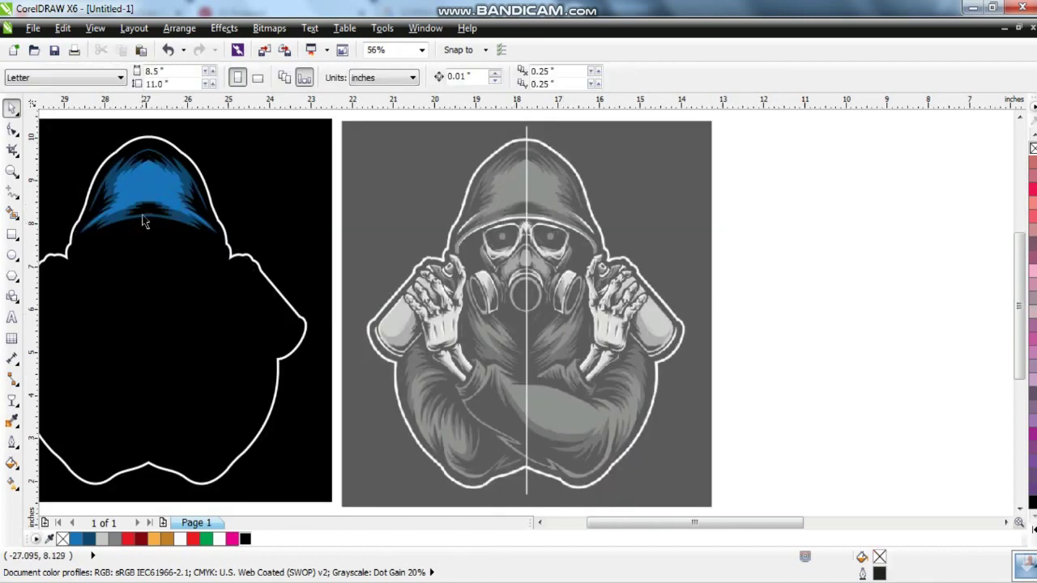
# - Zoom into the goggles and trace a four-corner polyline for the inner strip along the headband
pyautogui.click(12, 171)
pyautogui.click(424, 213)
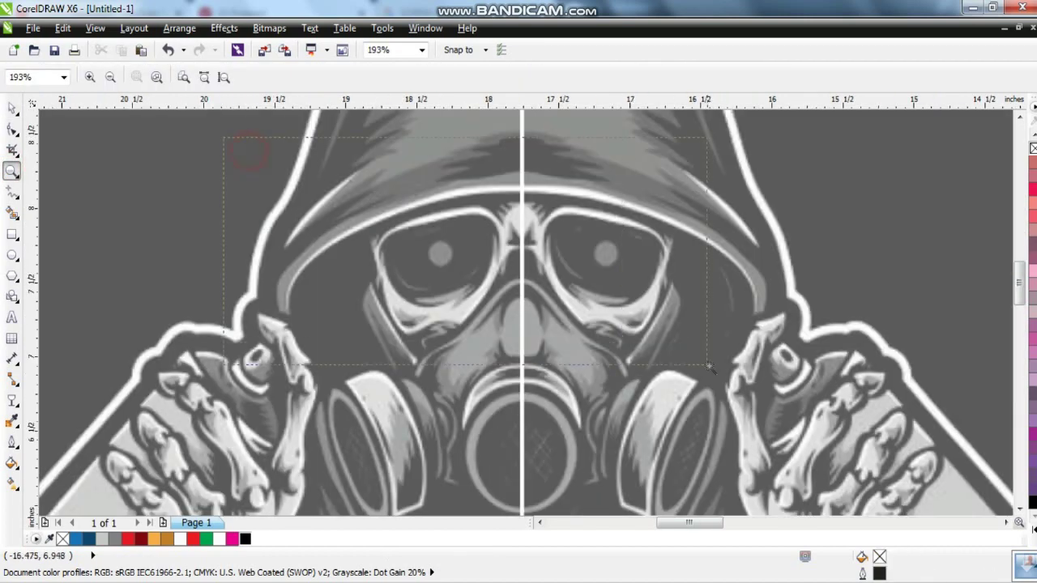
pyautogui.click(516, 344)
pyautogui.click(12, 192)
pyautogui.click(620, 210)
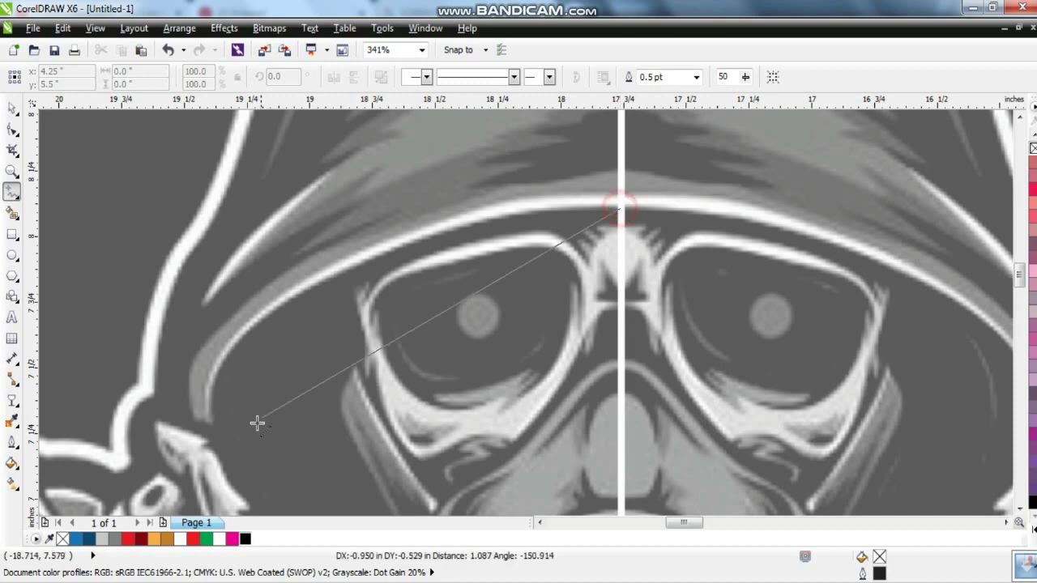
pyautogui.click(209, 422)
pyautogui.click(296, 288)
pyautogui.doubleClick(621, 195)
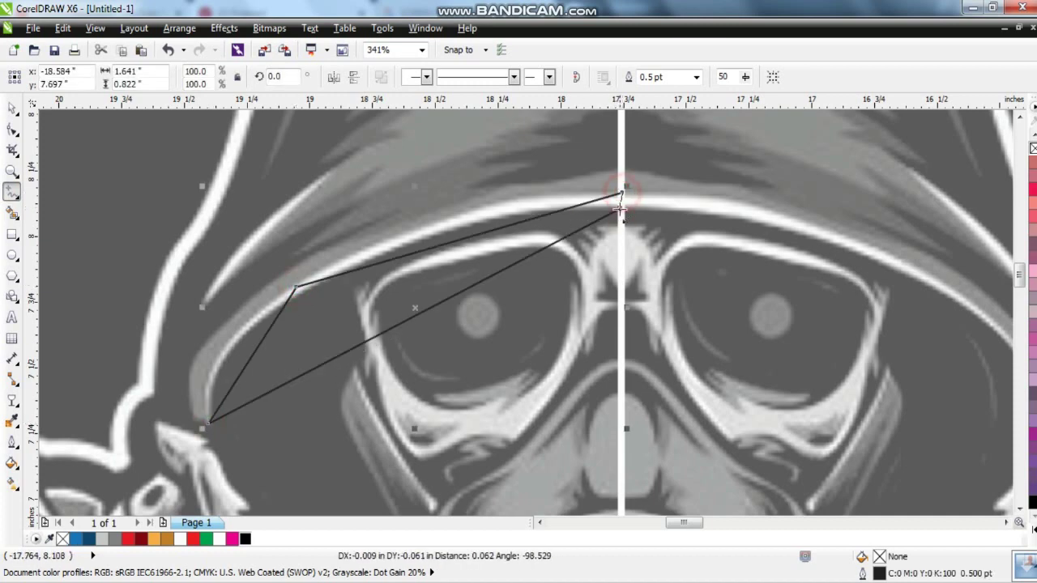
# - Curve the strip's top and lower edges so it follows the headband as a thin band
pyautogui.click(12, 129)
pyautogui.moveTo(98, 159); pyautogui.dragTo(697, 450)
pyautogui.moveTo(470, 239); pyautogui.dragTo(472, 215)
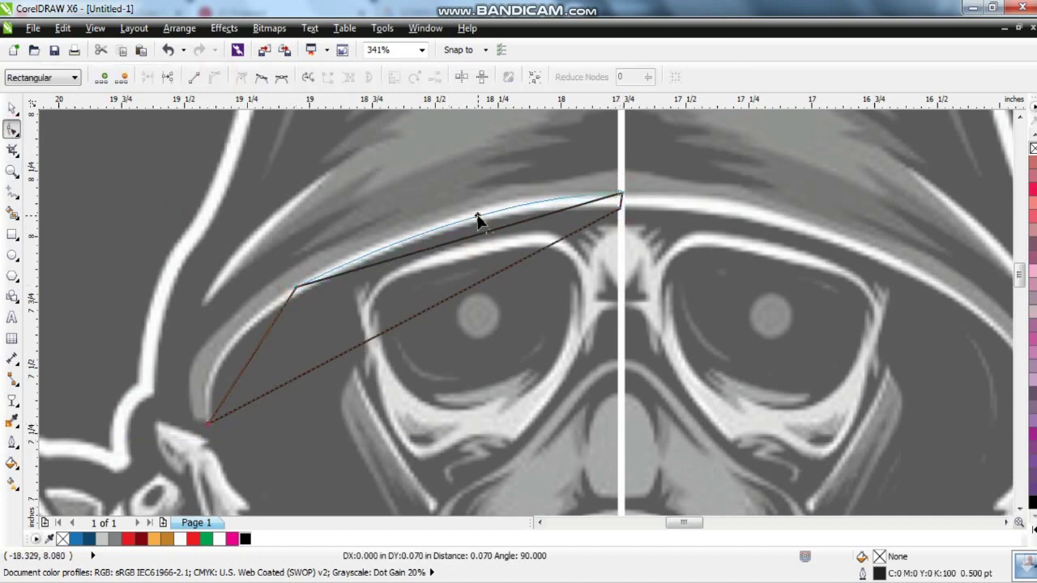
pyautogui.moveTo(255, 358); pyautogui.dragTo(304, 307)
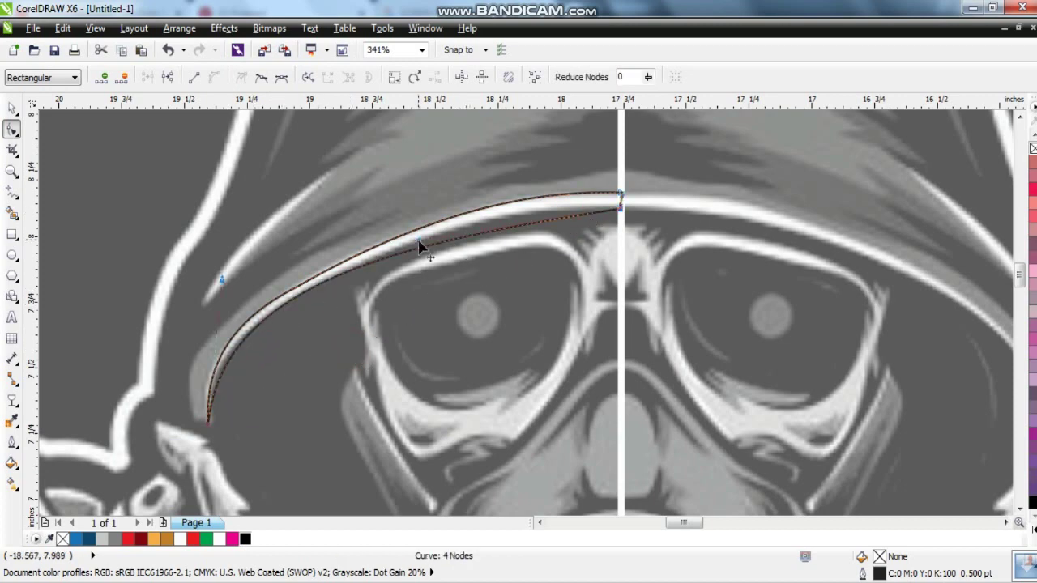
pyautogui.moveTo(423, 248); pyautogui.dragTo(475, 213)
# - Trace a closed outer band outline above the headband, down to the left tip and back
pyautogui.click(12, 192)
pyautogui.click(620, 167)
pyautogui.click(528, 187)
pyautogui.click(244, 304)
pyautogui.click(204, 420)
pyautogui.doubleClick(332, 273)
pyautogui.click(420, 232)
pyautogui.click(595, 199)
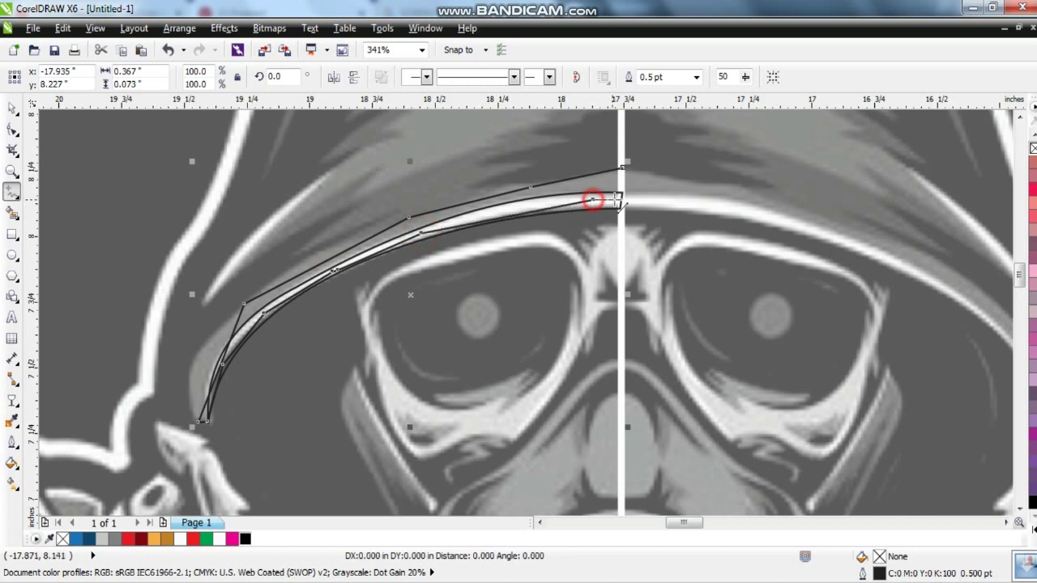
pyautogui.click(622, 197)
# - Curve the outer band's lower-left and upper edges, then fill it blue and the inner strip white
pyautogui.click(12, 130)
pyautogui.click(222, 365)
pyautogui.moveTo(226, 355); pyautogui.dragTo(198, 359)
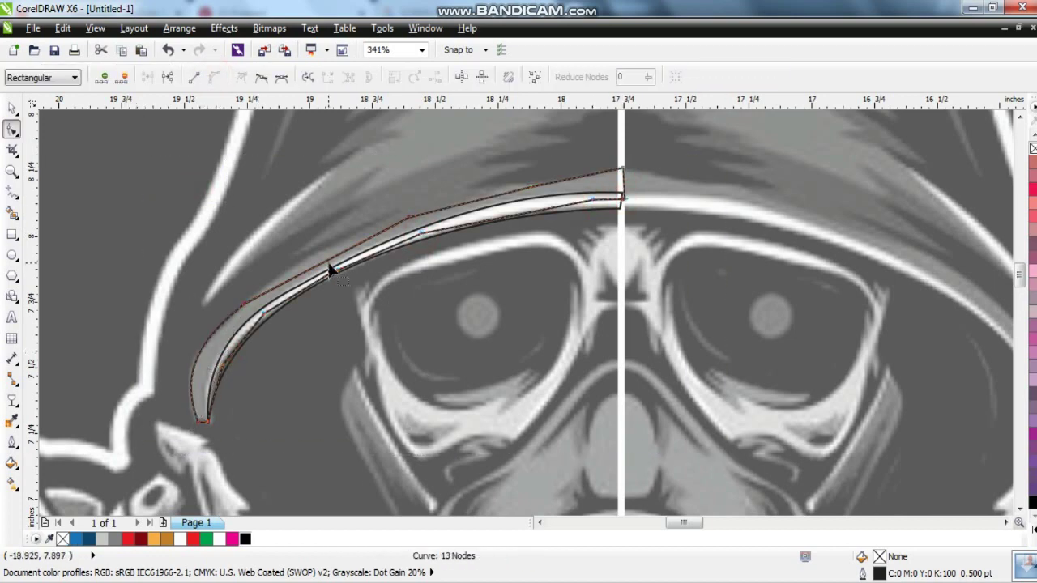
pyautogui.moveTo(330, 270); pyautogui.dragTo(332, 261)
pyautogui.moveTo(514, 203); pyautogui.dragTo(528, 216)
pyautogui.click(88, 540)
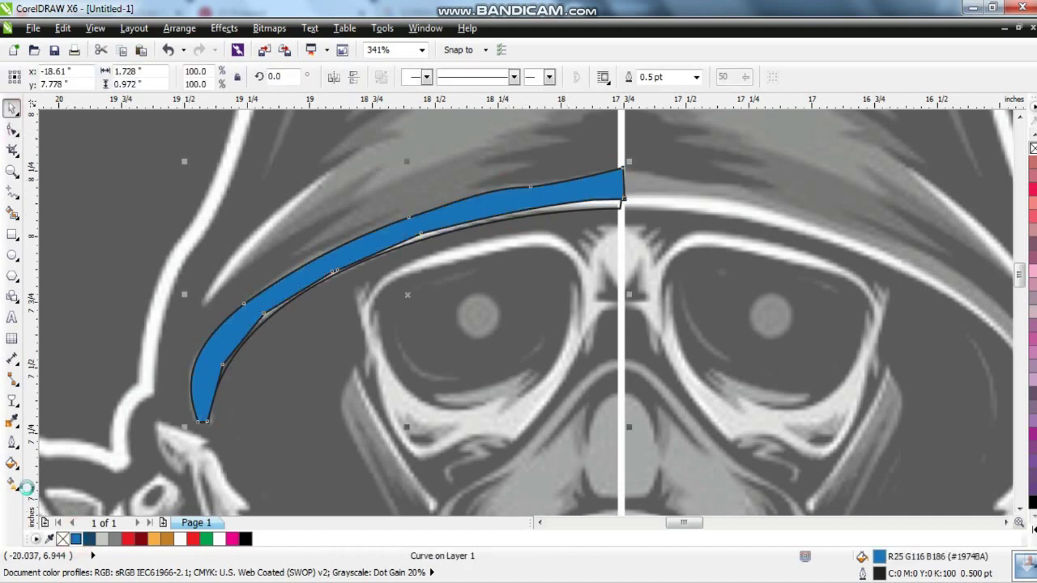
pyautogui.click(180, 539)
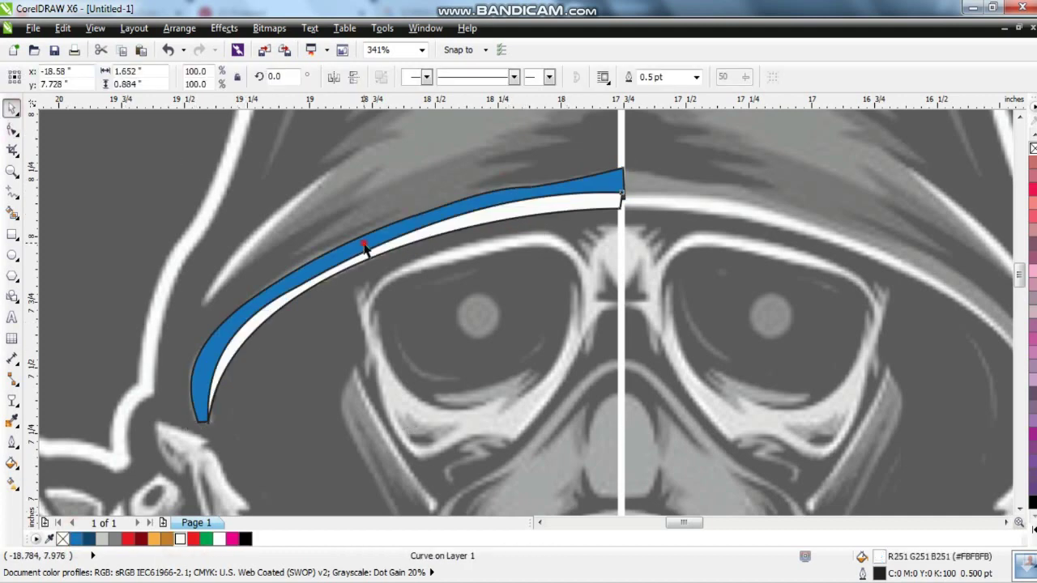
# - Mirror-copy the blue and white band to the right side, aligned at the centre seam
pyautogui.keyDown('shift'); pyautogui.click(243, 307); pyautogui.keyUp('shift')
pyautogui.moveTo(195, 307); pyautogui.dragTo(712, 314)
pyautogui.moveTo(646, 201); pyautogui.dragTo(642, 197)
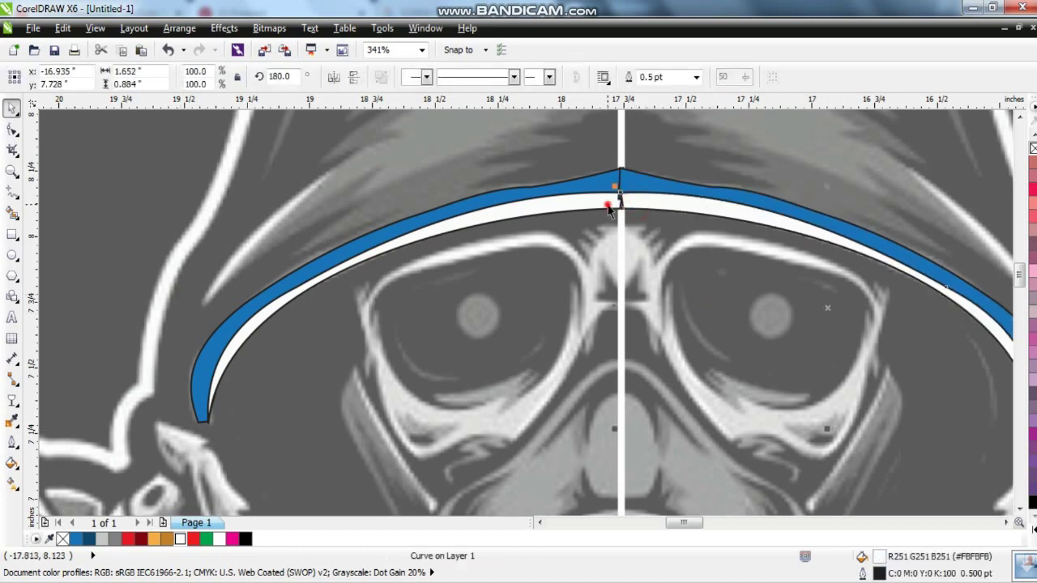
pyautogui.click(656, 203)
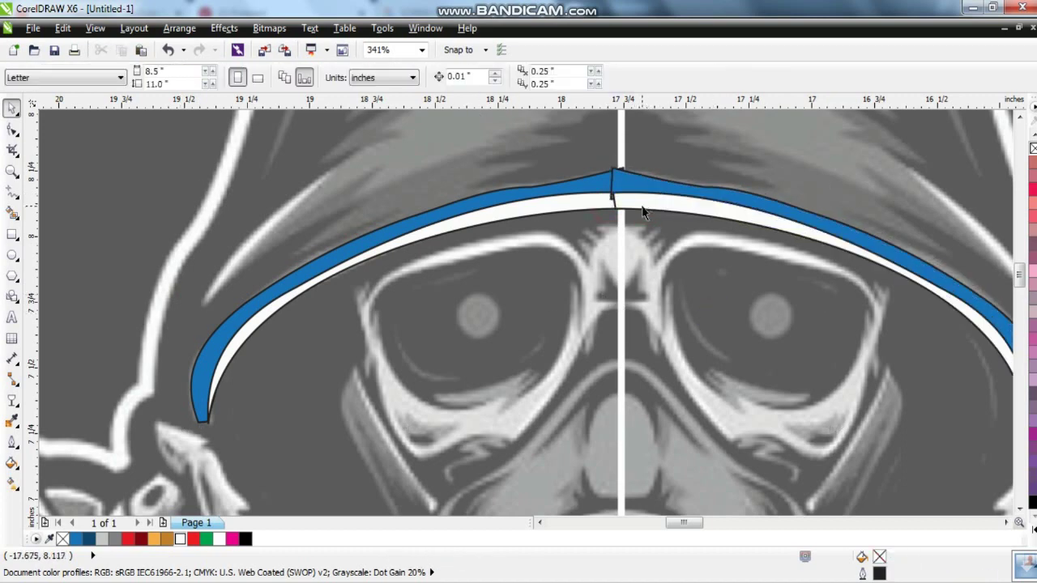
pyautogui.press('Delete')
pyautogui.hotkey('ctrl', 'z')
pyautogui.hotkey('ctrl', 'z')
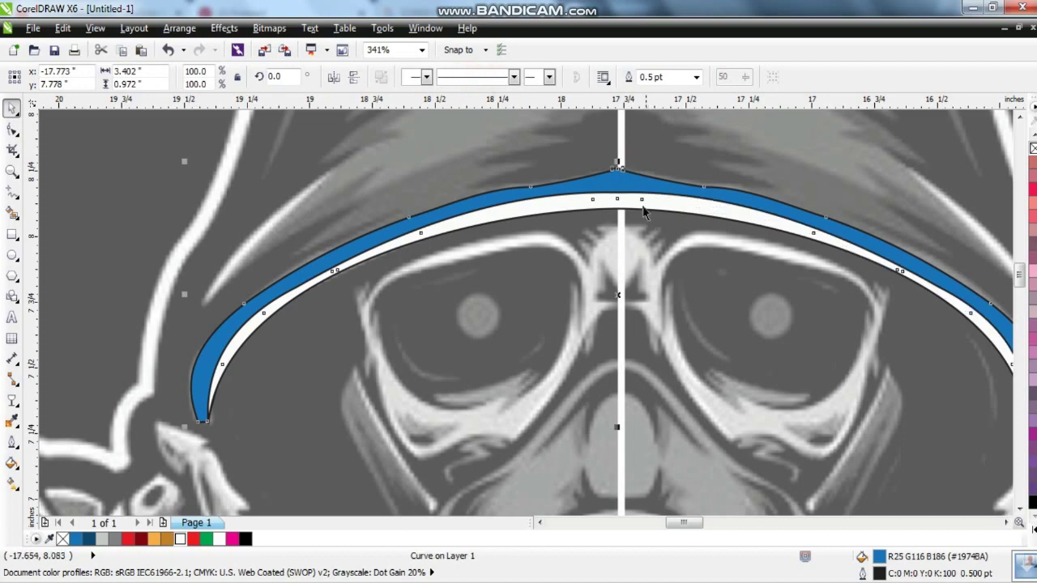
pyautogui.hotkey('ctrl', 'z')
pyautogui.scroll(-5, 628, 255)
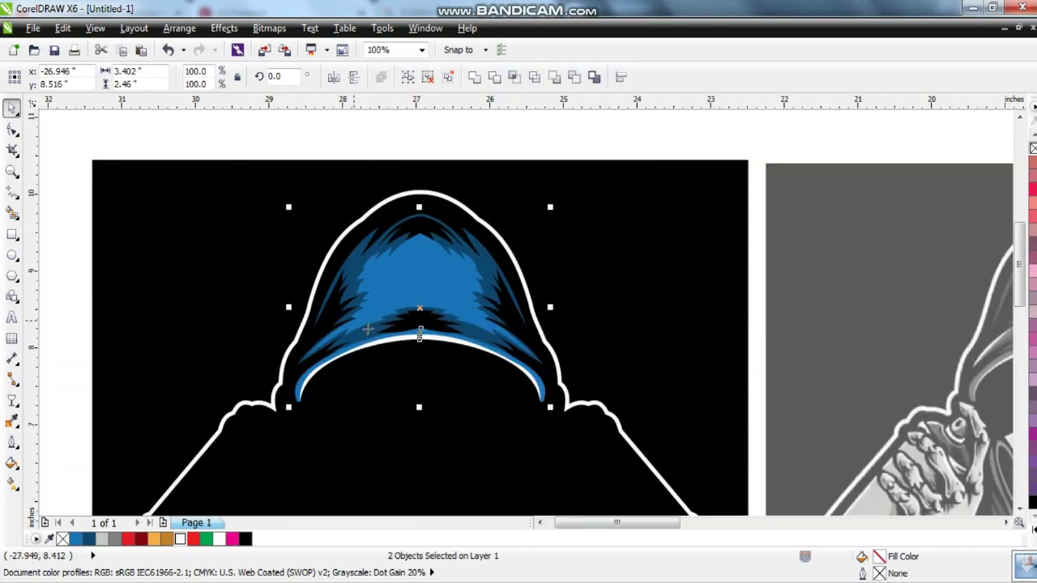
pyautogui.click(541, 300)
pyautogui.press('Escape')
# - Zoom into the gas mask and start a polyline down the nose piece's left edge
pyautogui.press('z')
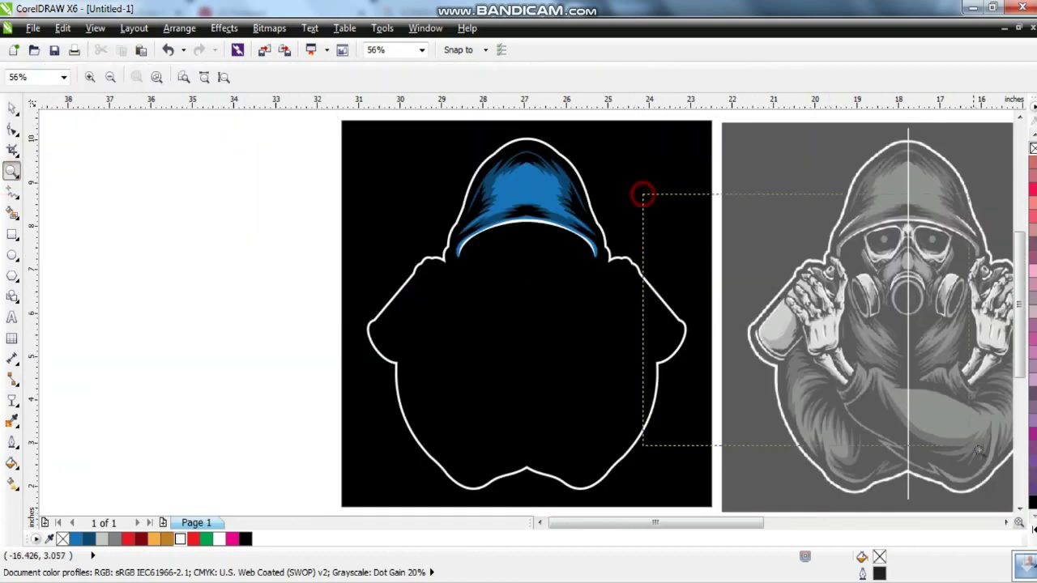
pyautogui.moveTo(641, 192); pyautogui.dragTo(802, 454)
pyautogui.scroll(2, 726, 415)
pyautogui.scroll(2, 575, 376)
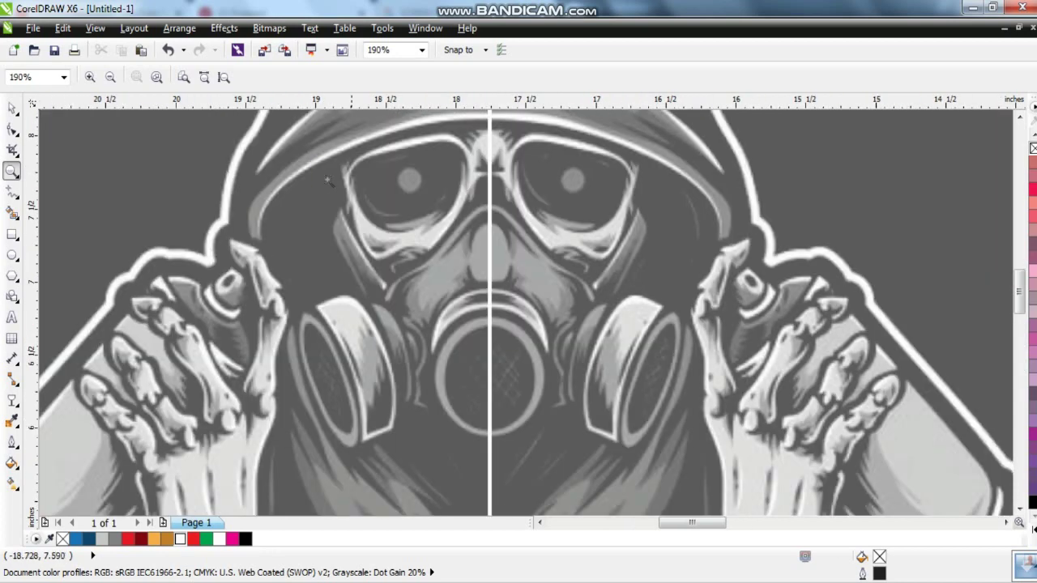
pyautogui.scroll(2, 575, 377)
pyautogui.click(13, 193)
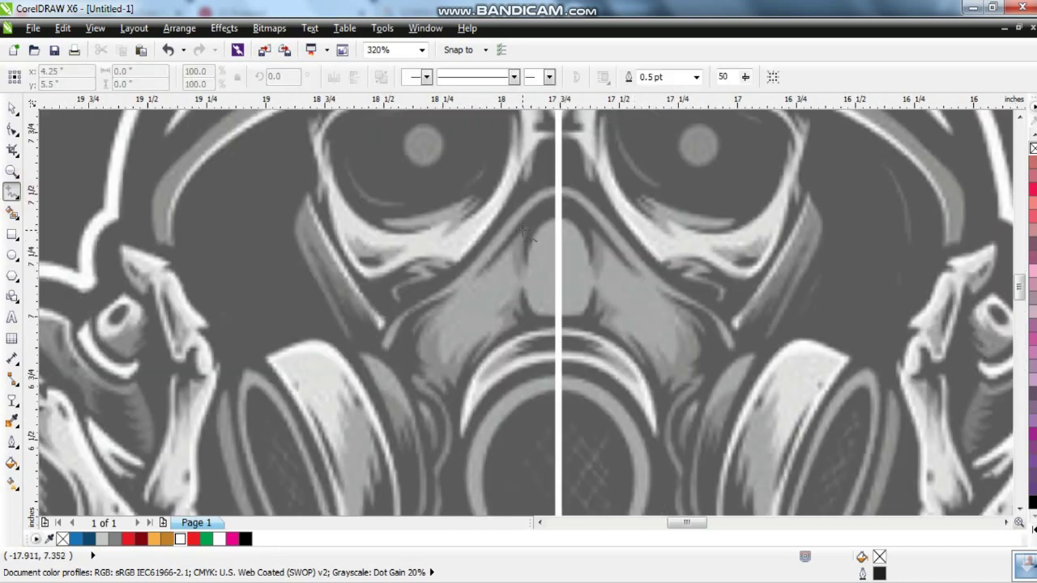
pyautogui.click(557, 212)
pyautogui.click(554, 314)
pyautogui.click(521, 290)
pyautogui.click(491, 313)
# - Add jagged zigzag fur points down-left and close the outline back at the top tip
pyautogui.click(477, 363)
pyautogui.click(486, 332)
pyautogui.click(456, 366)
pyautogui.click(467, 341)
pyautogui.click(441, 364)
pyautogui.click(440, 325)
pyautogui.click(419, 350)
pyautogui.click(460, 286)
pyautogui.click(387, 340)
pyautogui.click(557, 186)
pyautogui.click(478, 276)
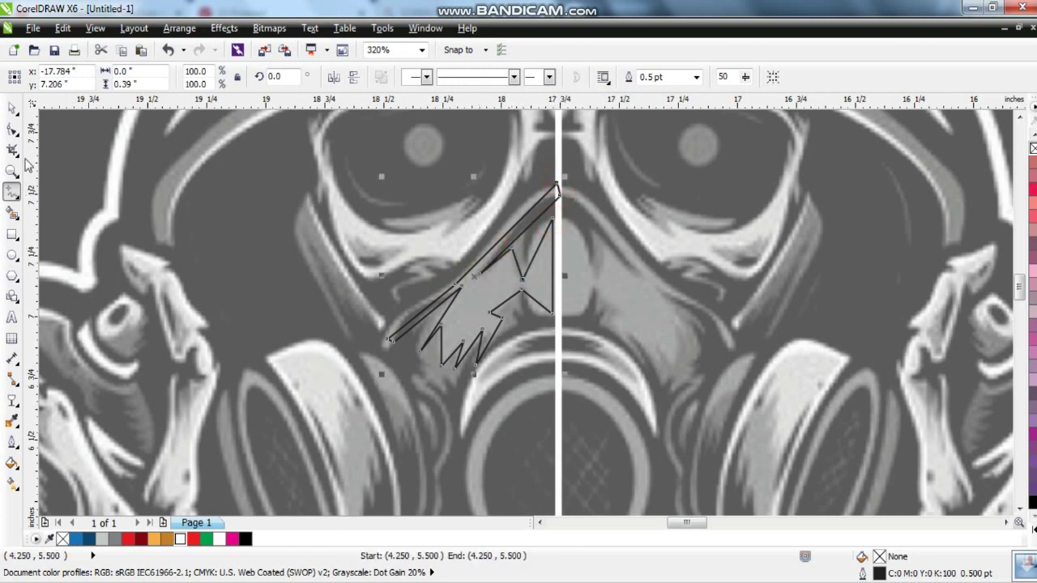
# - Bend the fur shape's upper, lower-left and lower zigzag edges into curves
pyautogui.press('F10')
pyautogui.hotkey('shift', 'F2')
pyautogui.click(216, 76)
pyautogui.click(614, 209)
pyautogui.moveTo(613, 209); pyautogui.dragTo(526, 289)
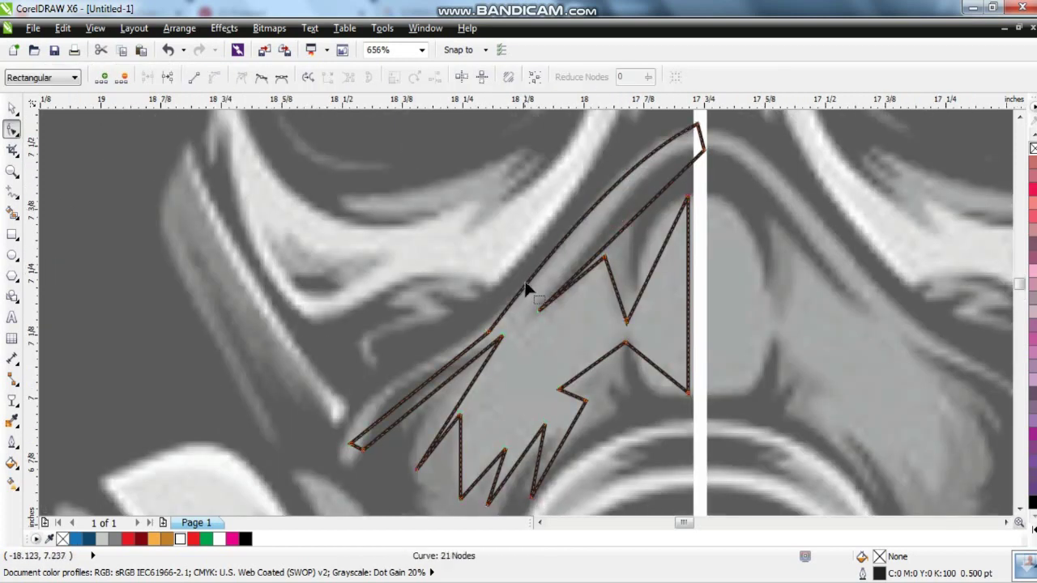
pyautogui.moveTo(426, 376); pyautogui.dragTo(320, 424)
pyautogui.click(353, 447)
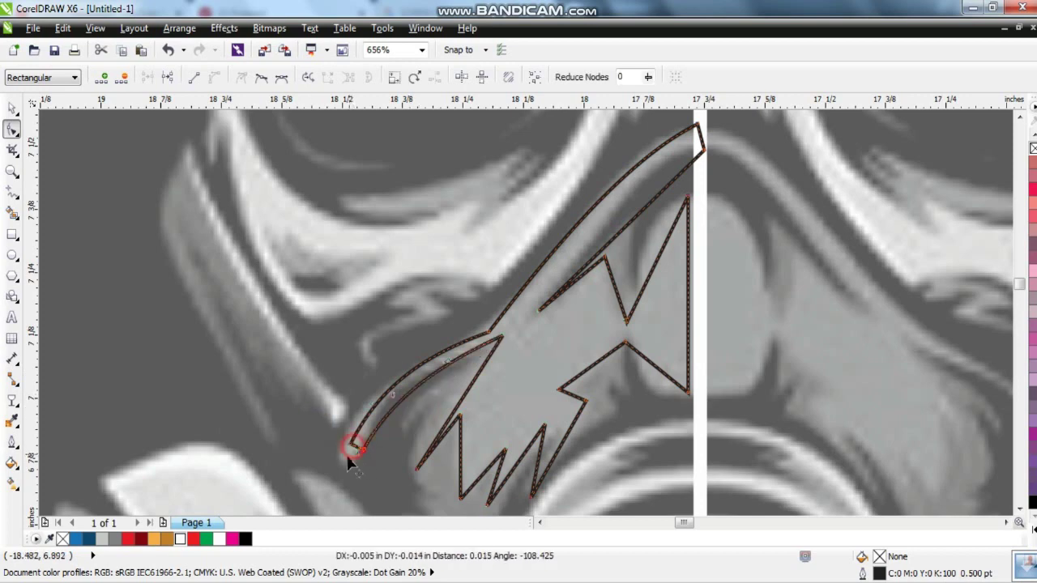
pyautogui.moveTo(459, 423); pyautogui.dragTo(494, 477)
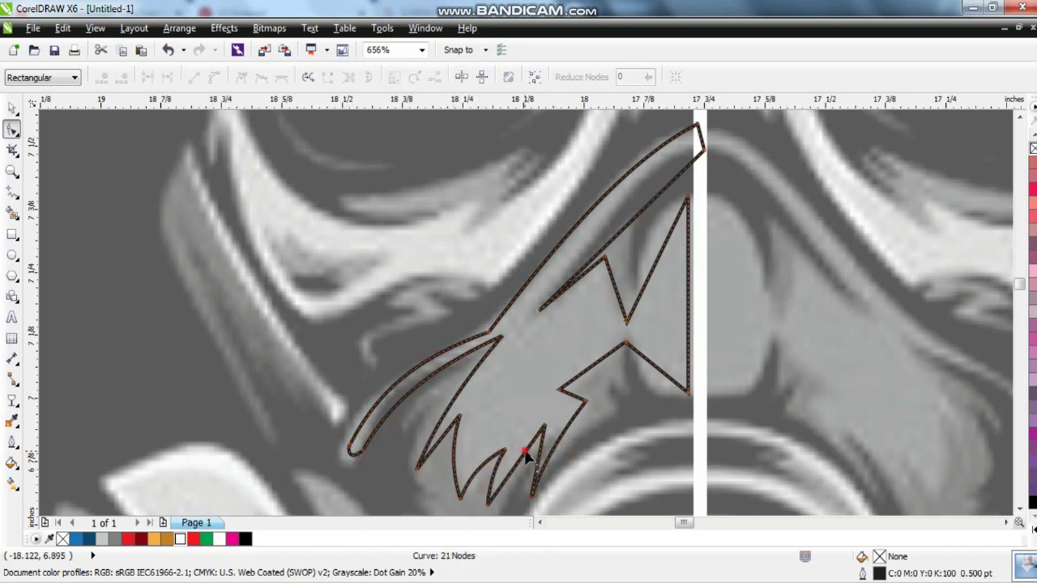
# - Curve the remaining spike and the inner diagonal edges of the fur shape
pyautogui.moveTo(538, 460); pyautogui.dragTo(551, 457)
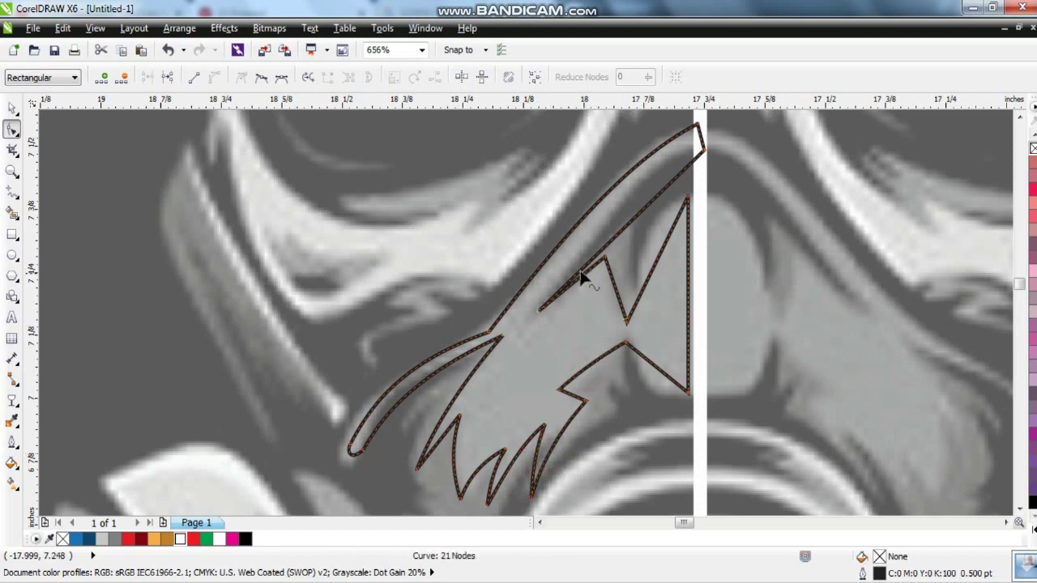
pyautogui.moveTo(591, 268); pyautogui.dragTo(626, 235)
pyautogui.moveTo(641, 198); pyautogui.dragTo(645, 192)
pyautogui.click(665, 235)
pyautogui.moveTo(613, 279); pyautogui.dragTo(596, 304)
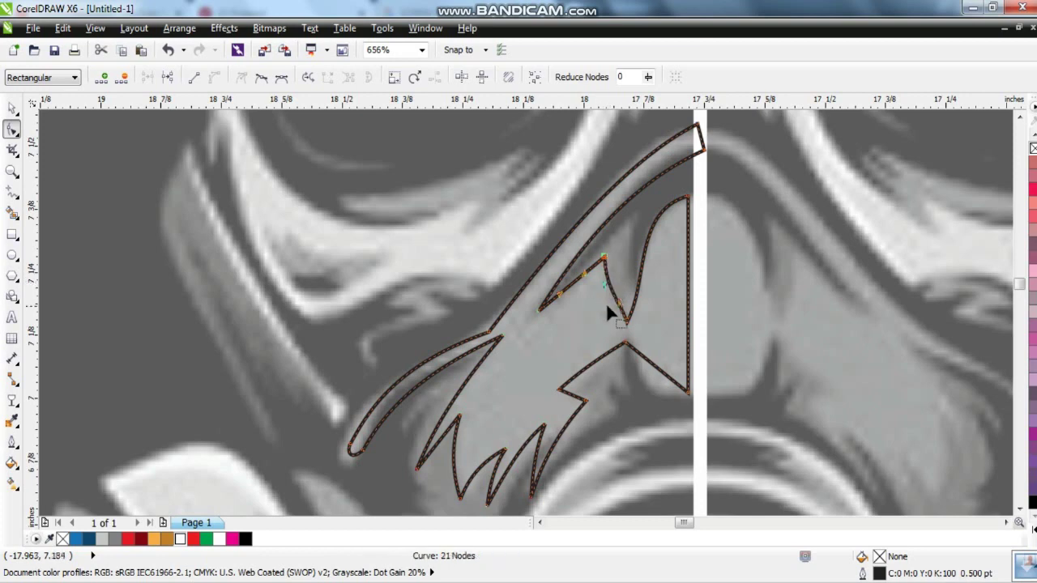
pyautogui.moveTo(664, 379); pyautogui.dragTo(658, 397)
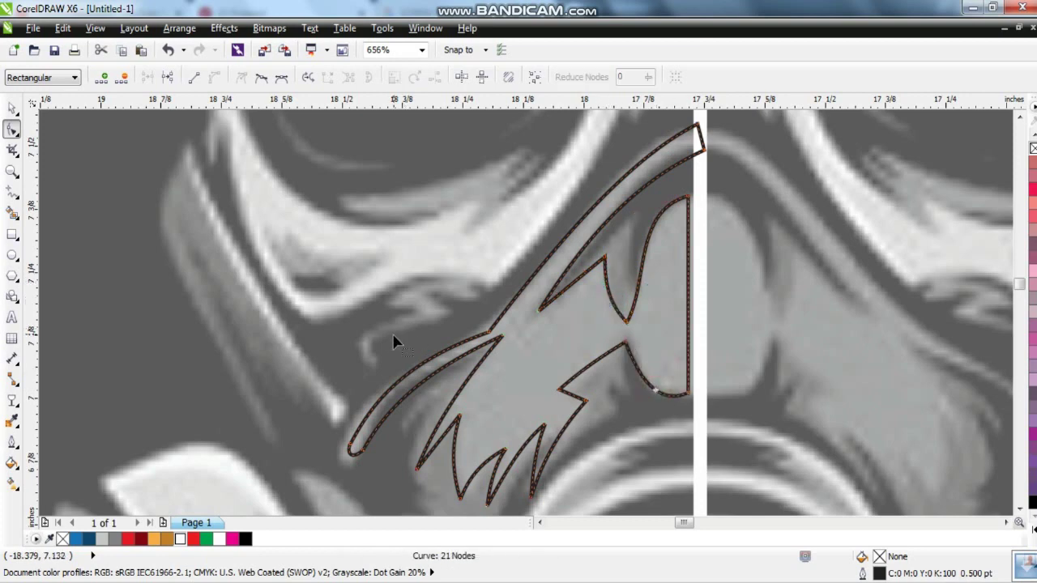
pyautogui.scroll(-4, 397, 341)
pyautogui.click(11, 171)
pyautogui.scroll(1, 322, 181)
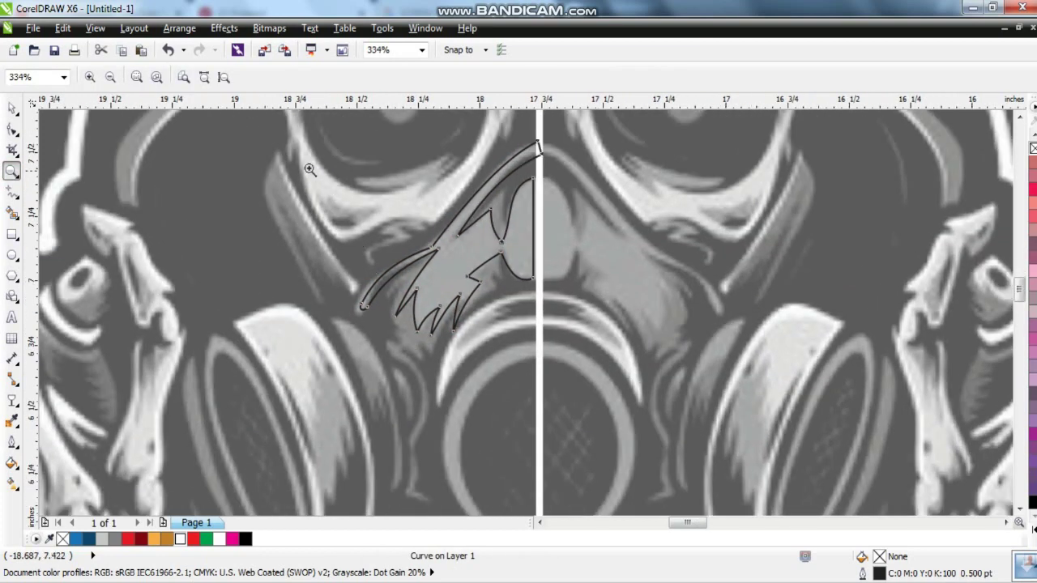
# - Start a new fur-strand polyline below the jagged shape, ending in zigzag points
pyautogui.moveTo(737, 417); pyautogui.dragTo(737, 417)
pyautogui.click(11, 192)
pyautogui.click(503, 151)
pyautogui.click(519, 247)
pyautogui.click(496, 254)
pyautogui.click(470, 284)
pyautogui.click(494, 304)
pyautogui.click(489, 314)
pyautogui.click(418, 379)
pyautogui.click(389, 420)
pyautogui.click(368, 403)
pyautogui.click(373, 429)
pyautogui.click(342, 413)
# - Extend the strand into a long downward tail with points around its lower end
pyautogui.scroll(-2, 381, 458)
pyautogui.scroll(-1, 376, 454)
pyautogui.scroll(-1, 359, 441)
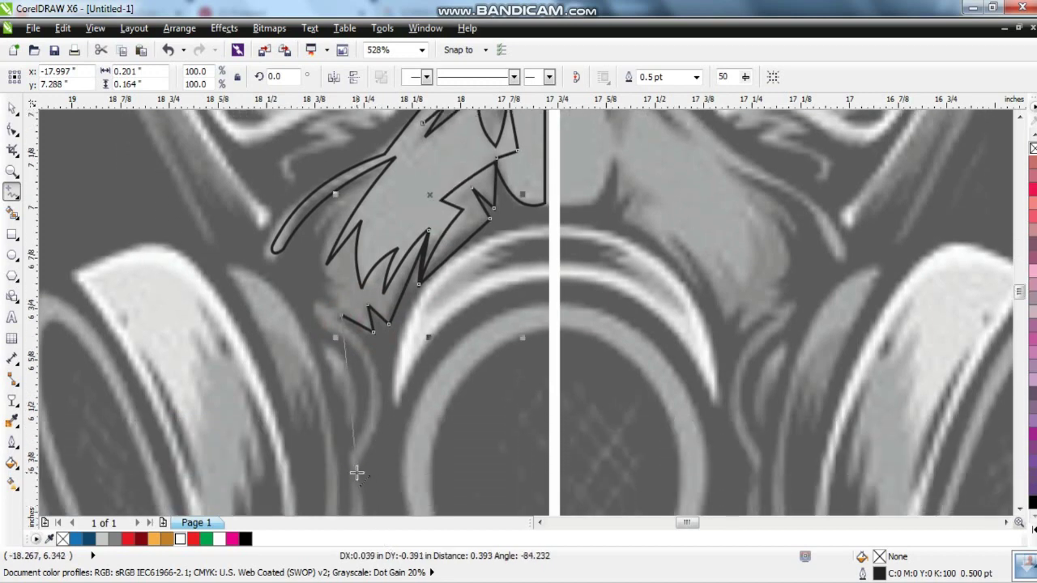
pyautogui.click(357, 468)
pyautogui.scroll(-2, 358, 461)
pyautogui.click(354, 455)
pyautogui.click(382, 477)
pyautogui.click(342, 463)
# - Run the outline back up the strand's left edge and close it at the top
pyautogui.click(345, 380)
pyautogui.click(324, 248)
pyautogui.click(312, 220)
pyautogui.click(324, 202)
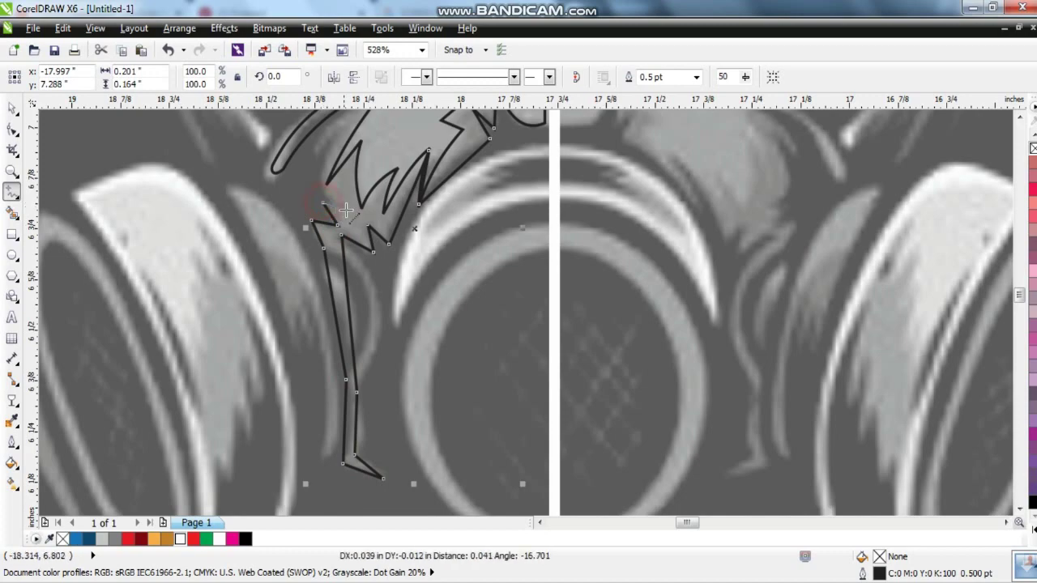
pyautogui.click(342, 136)
pyautogui.click(313, 151)
pyautogui.scroll(2, 349, 162)
pyautogui.click(364, 200)
pyautogui.click(423, 146)
# - Zoom into the strand's lower end and bow its left edge into curves
pyautogui.press('F10')
pyautogui.scroll(-2, 322, 151)
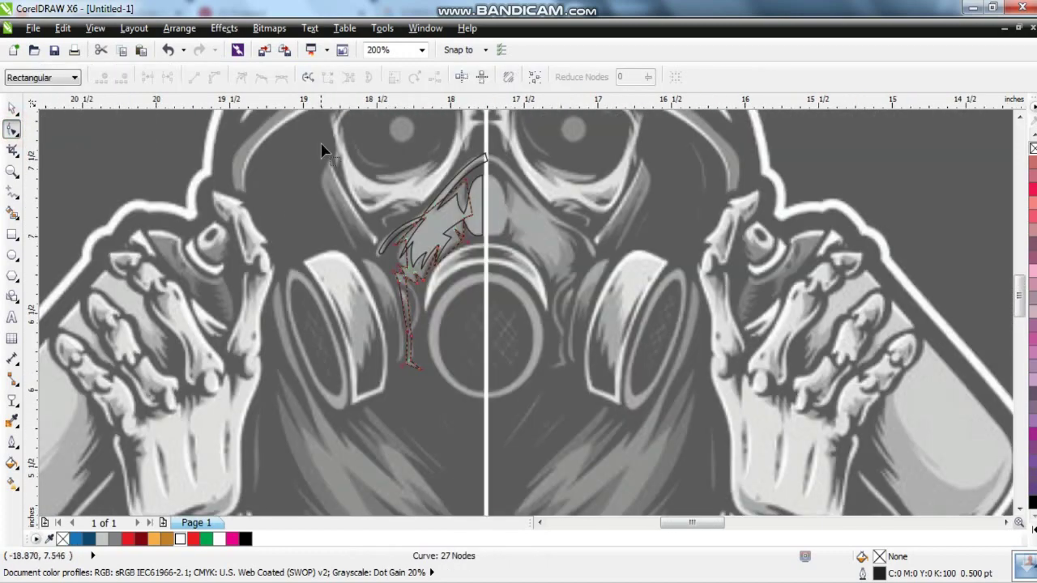
pyautogui.scroll(1, 321, 151)
pyautogui.click(12, 170)
pyautogui.moveTo(356, 414); pyautogui.dragTo(624, 510)
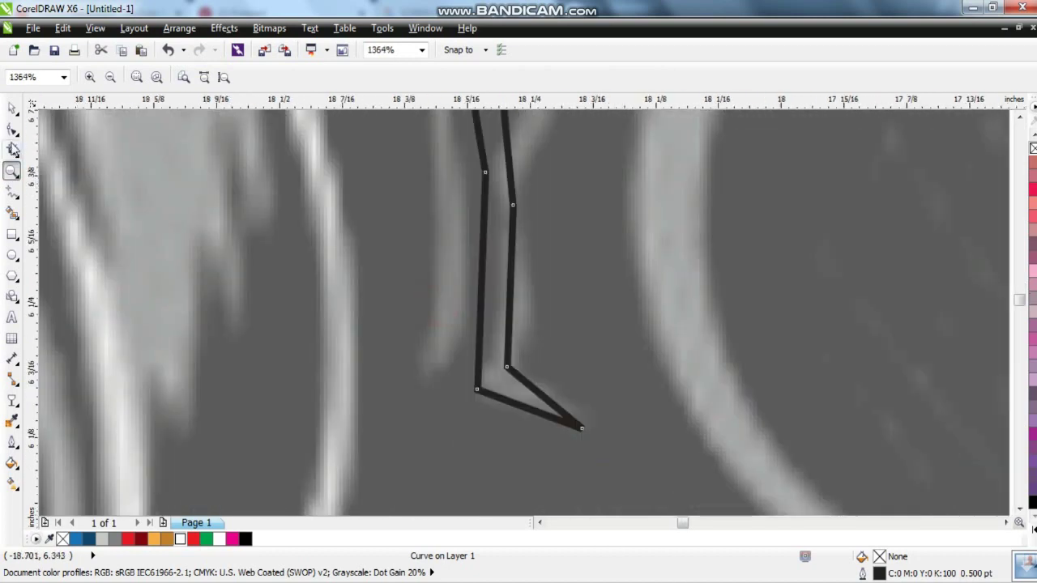
pyautogui.press('F10')
pyautogui.moveTo(481, 292); pyautogui.dragTo(522, 397)
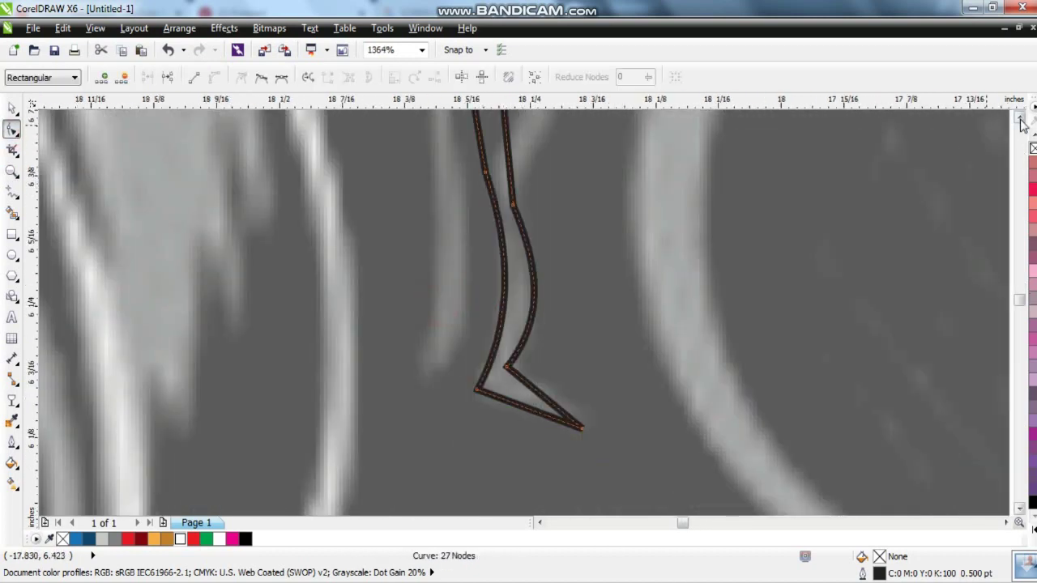
pyautogui.click(1020, 117)
pyautogui.moveTo(493, 320); pyautogui.dragTo(571, 320)
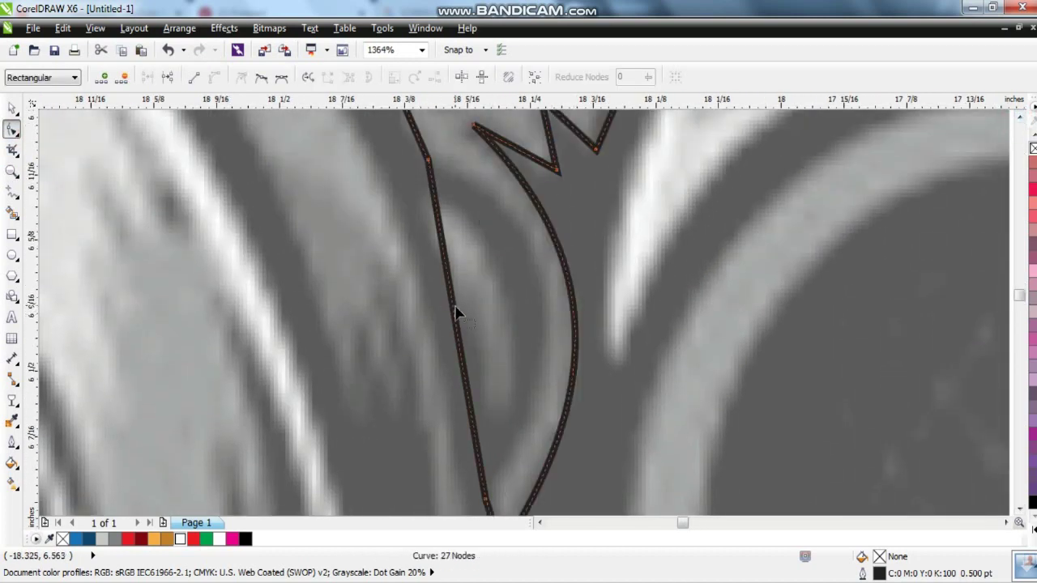
pyautogui.moveTo(452, 313); pyautogui.dragTo(543, 294)
# - Curve the strand's left, lower-right and upper edges, then fill it dark blue
pyautogui.click(1020, 118)
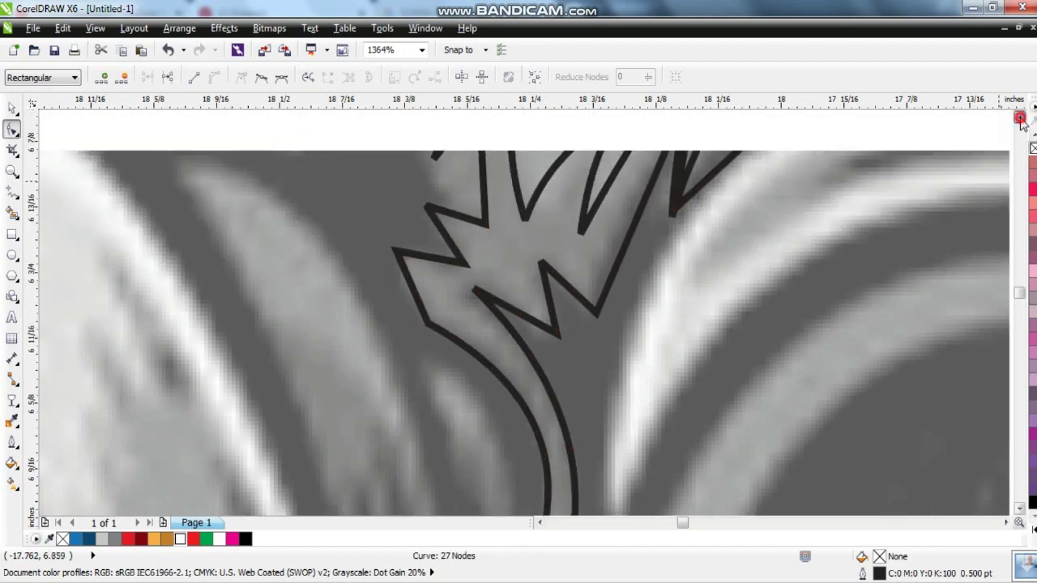
pyautogui.click(1020, 118)
pyautogui.moveTo(484, 332); pyautogui.dragTo(423, 327)
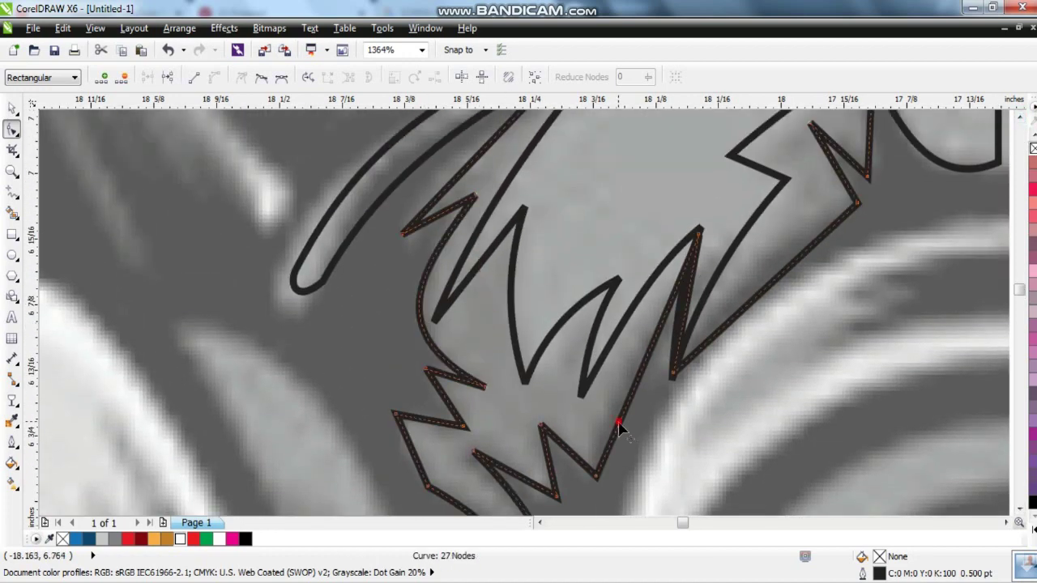
pyautogui.moveTo(621, 424); pyautogui.dragTo(551, 486)
pyautogui.moveTo(451, 191); pyautogui.dragTo(486, 247)
pyautogui.scroll(-2, 774, 277)
pyautogui.scroll(-2, 721, 247)
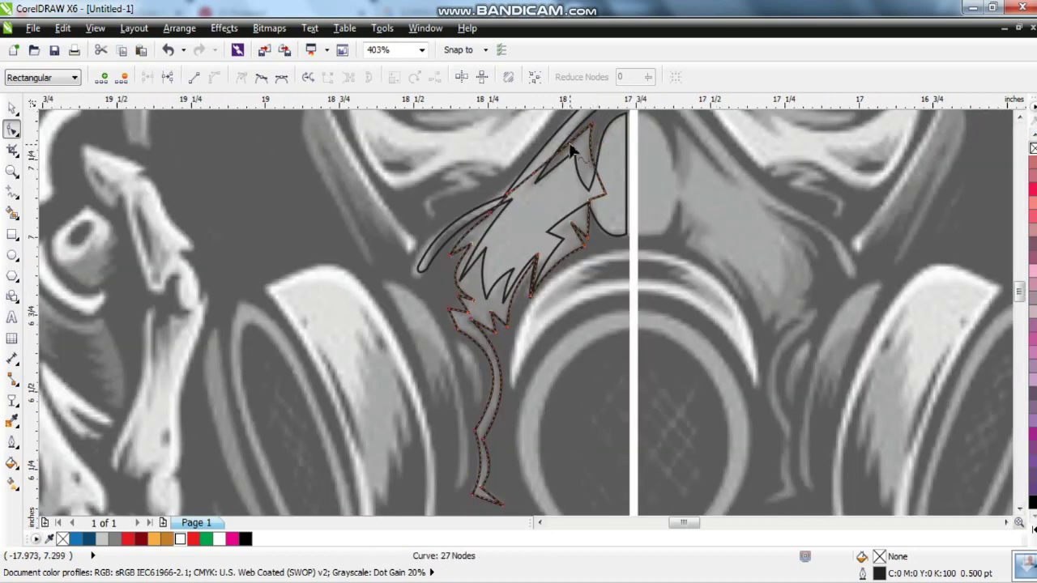
pyautogui.click(12, 107)
pyautogui.click(89, 538)
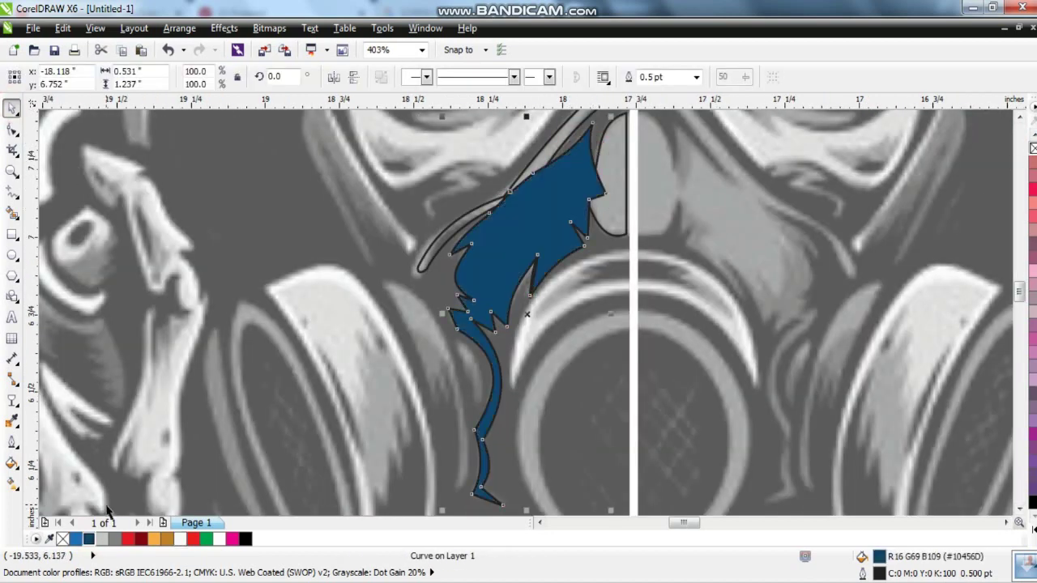
# - Fill the second fur strand light blue and remove its outline
pyautogui.click(75, 538)
pyautogui.rightClick(62, 538)
pyautogui.press('Tab')
pyautogui.press('Escape')
# - Mirror both blue fur strands across the mask's centre and group all the strands
pyautogui.click(560, 245)
pyautogui.keyDown('shift'); pyautogui.click(420, 271); pyautogui.keyUp('shift')
pyautogui.moveTo(612, 286)
pyautogui.mouseDown()
pyautogui.moveTo(683, 280)
pyautogui.moveTo(619, 197)
pyautogui.mouseUp()
pyautogui.click(729, 230)
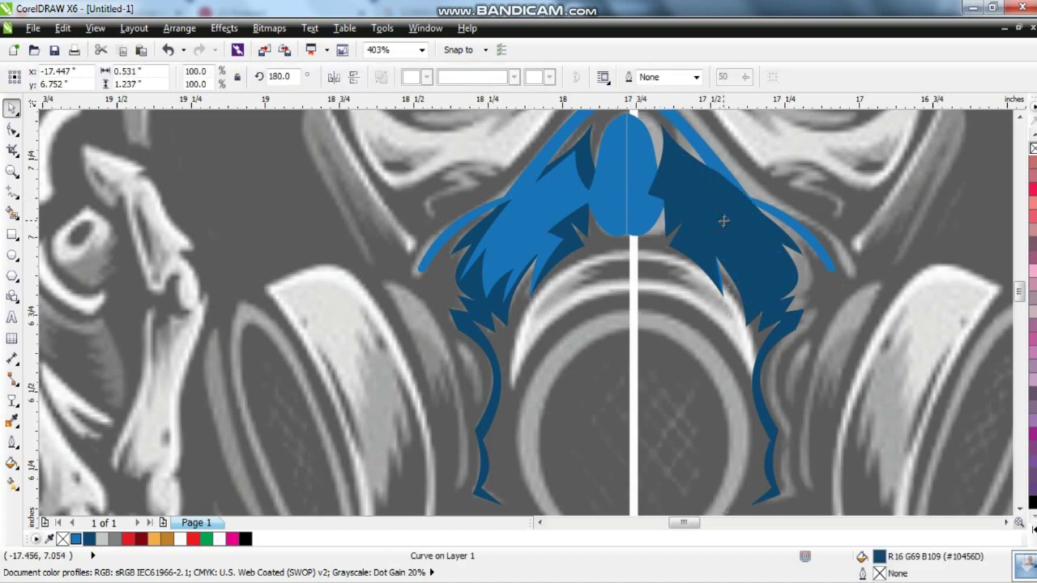
pyautogui.keyDown('shift'); pyautogui.click(708, 212); pyautogui.keyUp('shift')
pyautogui.hotkey('ctrl', 'g')
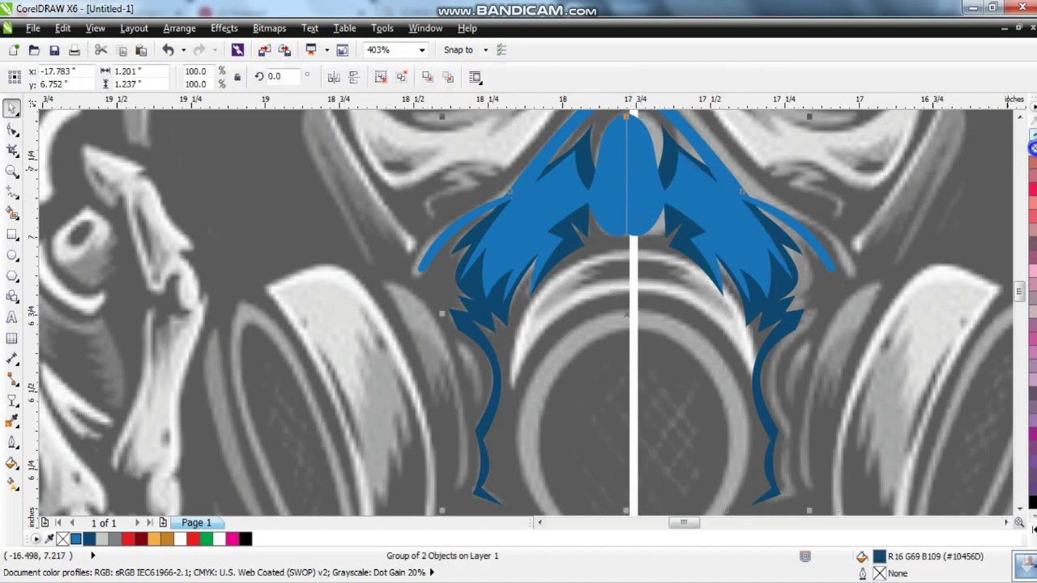
# - Move the grouped blue fur onto the black panel's face, then zoom in on the mask and hands
pyautogui.scroll(-2, 567, 290)
pyautogui.scroll(-3, 351, 259)
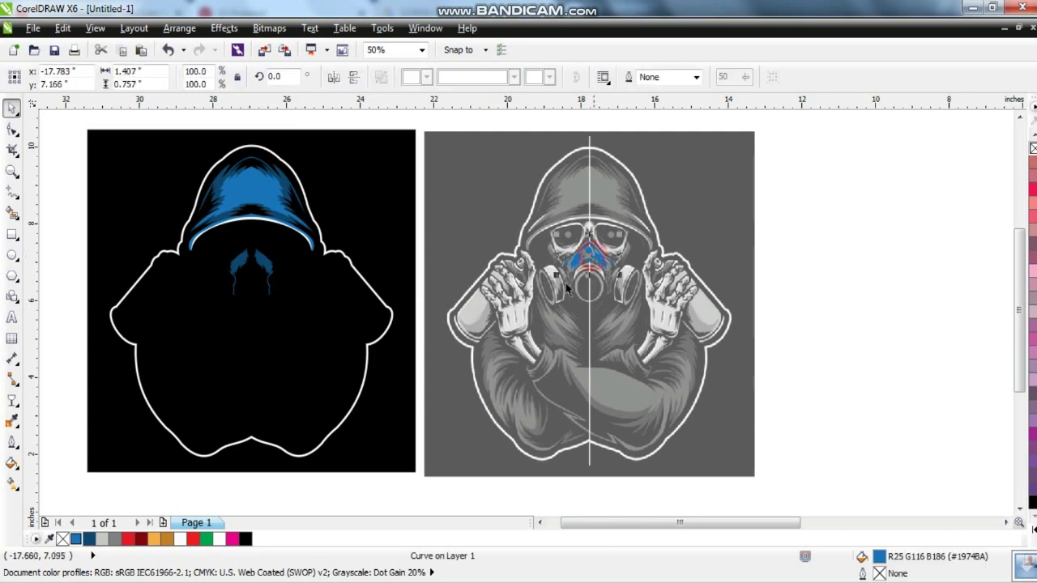
pyautogui.moveTo(567, 289); pyautogui.dragTo(231, 289)
pyautogui.press('Escape')
pyautogui.press('z')
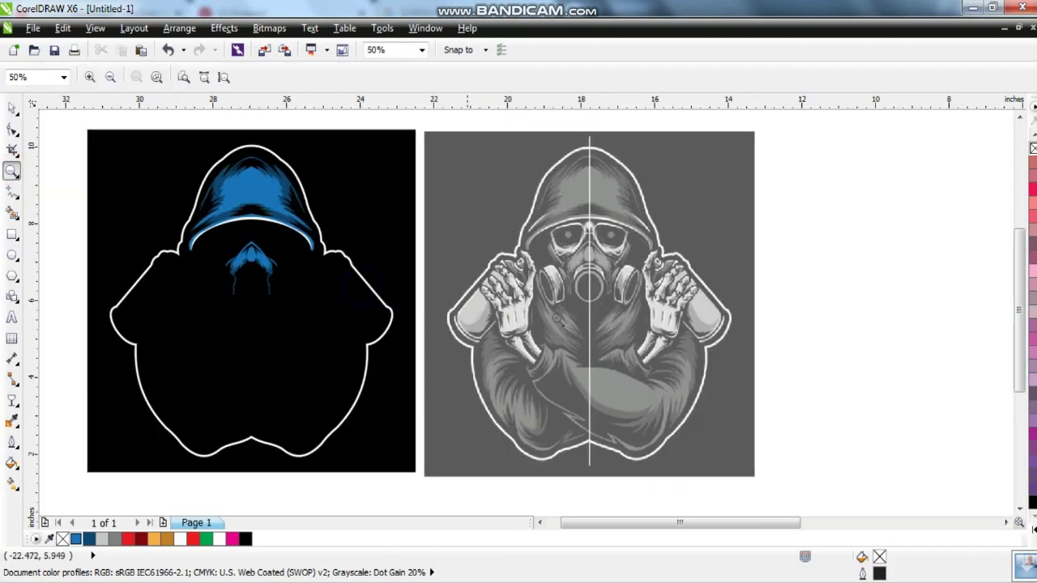
pyautogui.moveTo(482, 222); pyautogui.dragTo(766, 386)
pyautogui.scroll(1, 405, 308)
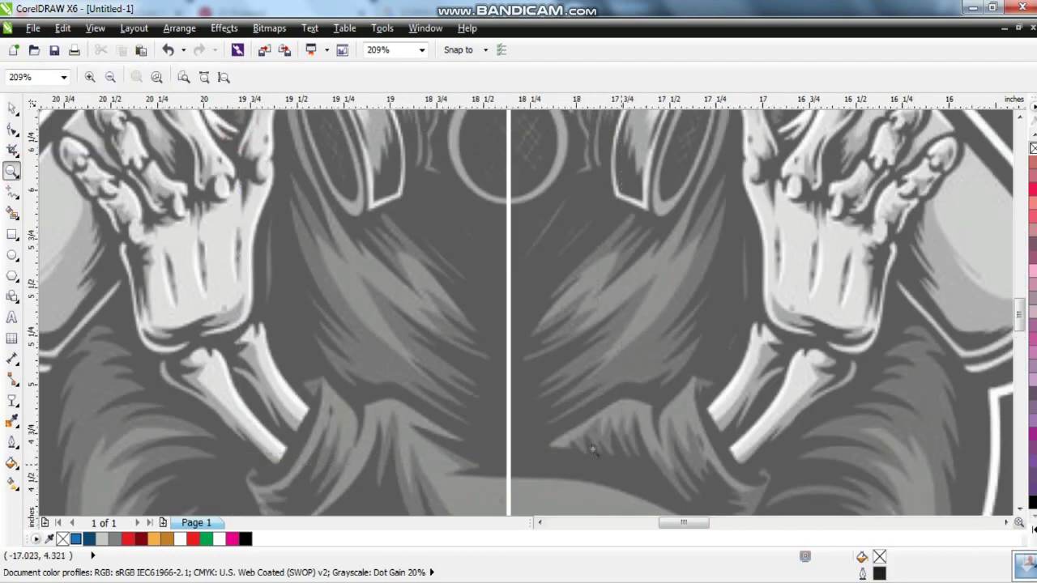
# - Start a polyline outline of the chest fur tuft, zigzagging up its left edge to the top
pyautogui.scroll(1, 48, 243)
pyautogui.click(11, 192)
pyautogui.click(567, 468)
pyautogui.click(475, 415)
pyautogui.click(426, 401)
pyautogui.click(391, 362)
pyautogui.click(430, 393)
pyautogui.click(389, 344)
pyautogui.click(419, 360)
pyautogui.click(381, 308)
pyautogui.click(431, 366)
pyautogui.click(384, 235)
pyautogui.click(355, 198)
pyautogui.click(360, 165)
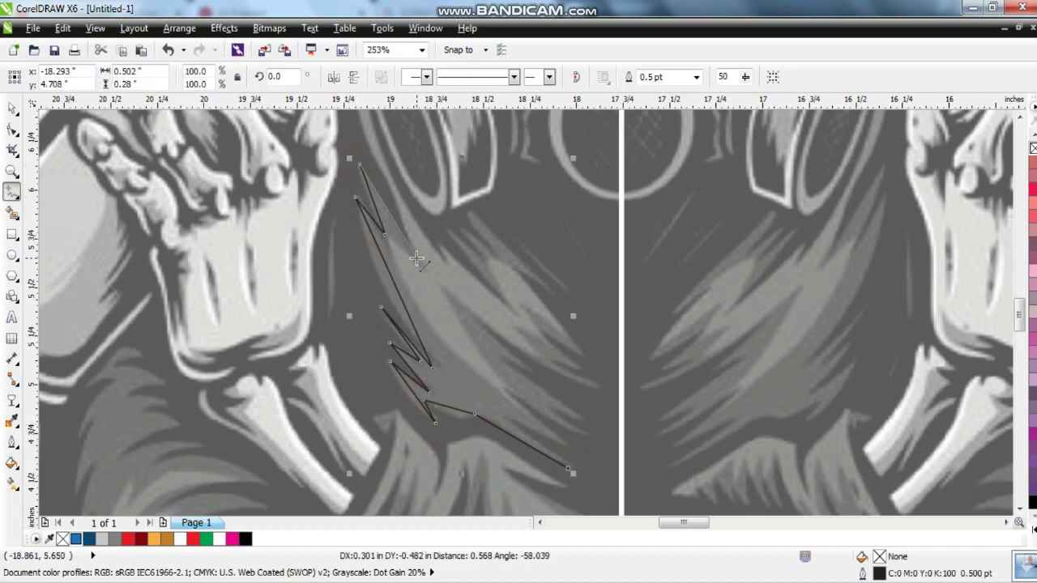
# - Trace the fur spikes near the goggle and zigzag down the tuft's right side
pyautogui.click(509, 311)
pyautogui.click(448, 235)
pyautogui.click(483, 256)
pyautogui.click(461, 222)
pyautogui.click(496, 258)
pyautogui.click(469, 210)
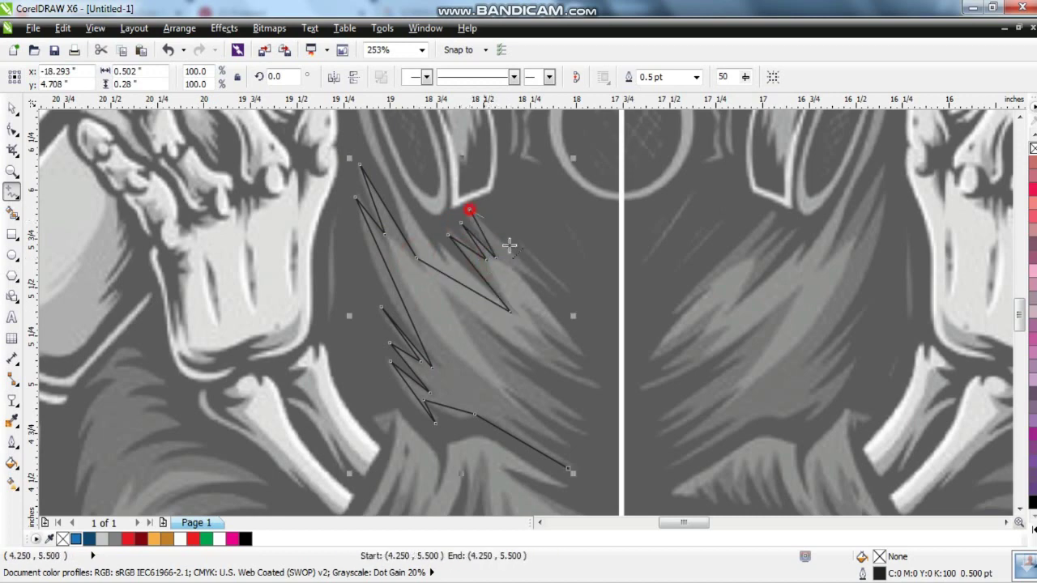
pyautogui.click(553, 288)
pyautogui.click(517, 270)
pyautogui.click(576, 352)
pyautogui.click(599, 387)
pyautogui.click(549, 361)
pyautogui.click(466, 310)
pyautogui.click(528, 370)
pyautogui.click(496, 357)
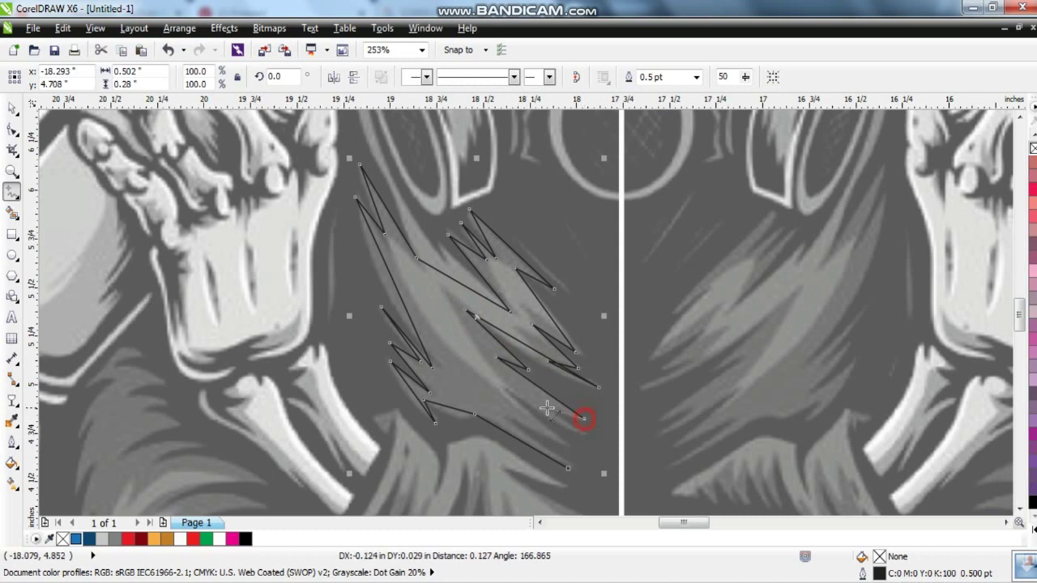
# - Trace the tuft's lowest spikes and close the 36-node outline on its starting node
pyautogui.click(582, 418)
pyautogui.click(509, 389)
pyautogui.click(579, 428)
pyautogui.click(505, 415)
pyautogui.click(562, 442)
pyautogui.click(567, 468)
pyautogui.click(12, 130)
pyautogui.scroll(1, 293, 328)
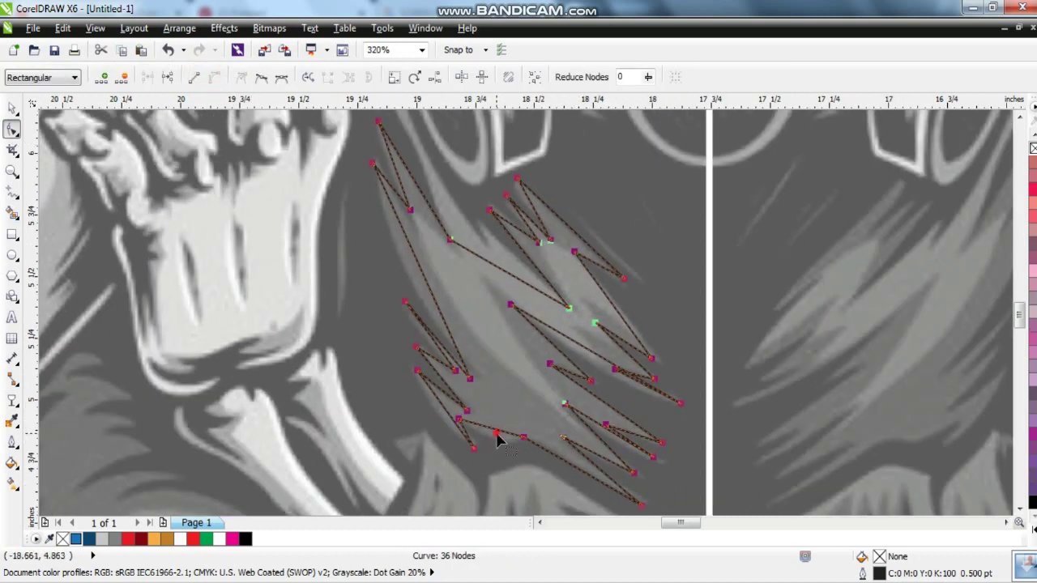
# - Curve the fur outline's lower-left, top-left and right edges to follow the tuft, then zoom out
pyautogui.click(497, 442)
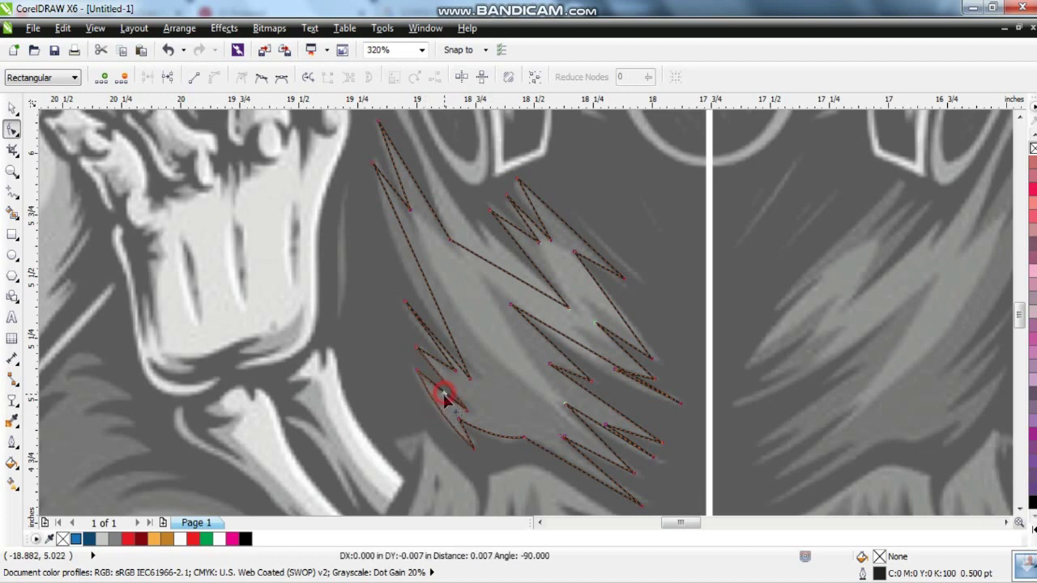
pyautogui.click(442, 364)
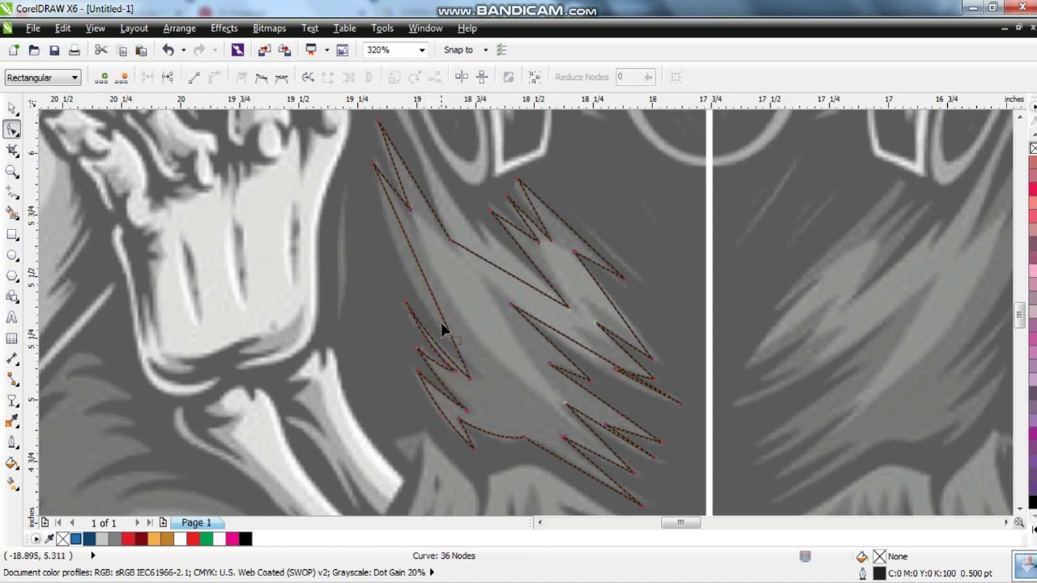
pyautogui.moveTo(442, 330); pyautogui.dragTo(405, 303)
pyautogui.click(398, 197)
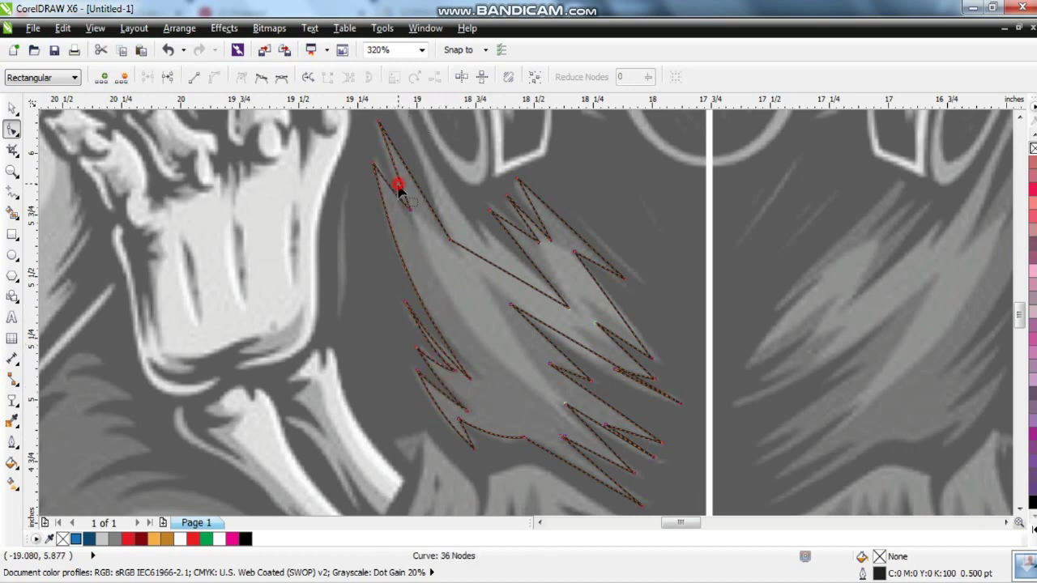
pyautogui.moveTo(399, 188); pyautogui.dragTo(410, 209)
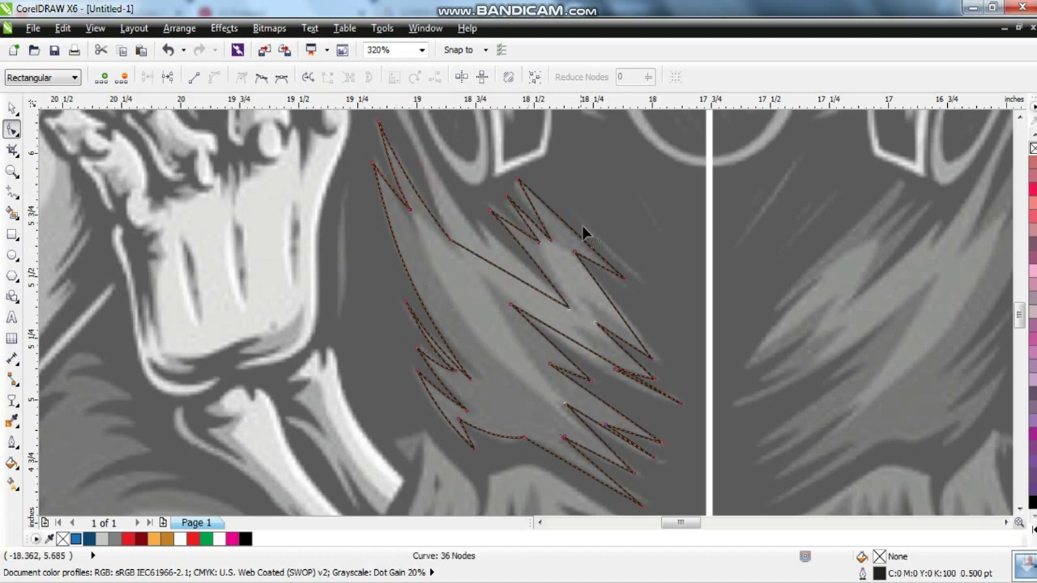
pyautogui.moveTo(592, 364)
pyautogui.mouseDown()
pyautogui.moveTo(626, 421)
pyautogui.moveTo(608, 484)
pyautogui.mouseUp()
pyautogui.doubleClick(11, 172)
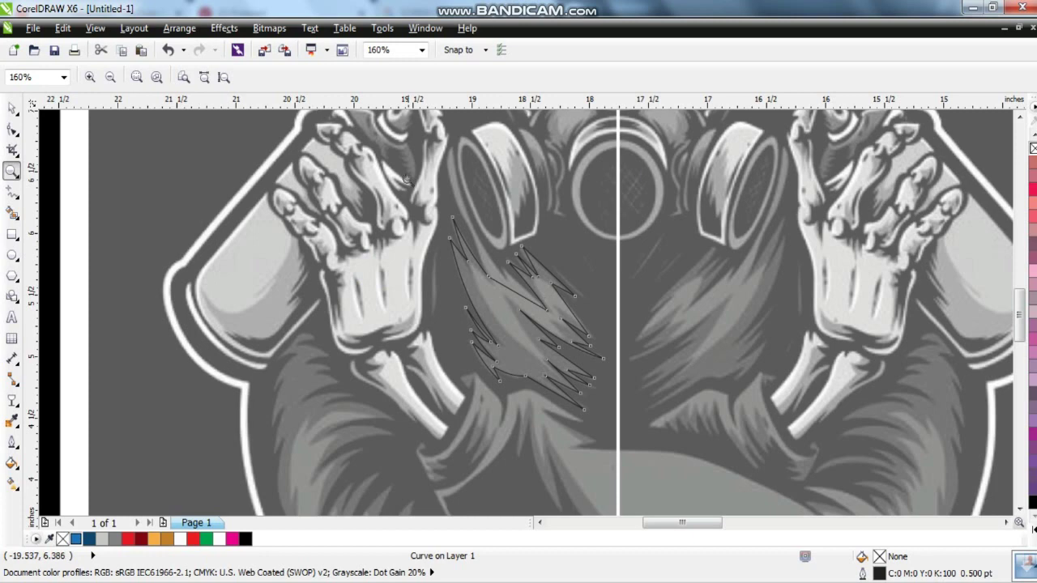
pyautogui.click(571, 315)
# - Trace a closed inner zigzag polyline shape over the chest fur tuft
pyautogui.click(12, 191)
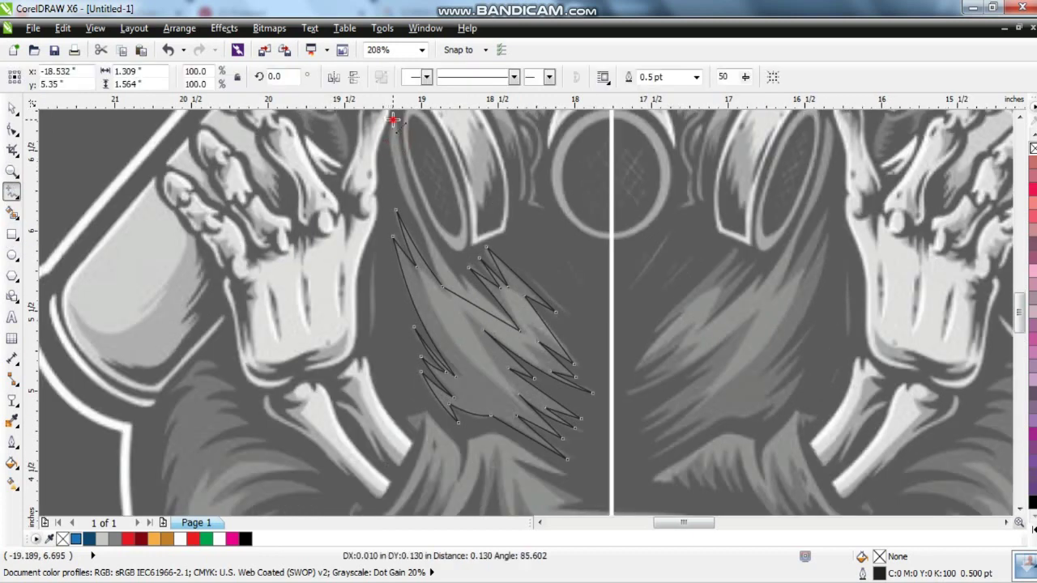
pyautogui.click(463, 279)
pyautogui.click(525, 332)
pyautogui.click(560, 343)
pyautogui.click(527, 324)
pyautogui.click(547, 352)
pyautogui.click(462, 307)
pyautogui.click(521, 394)
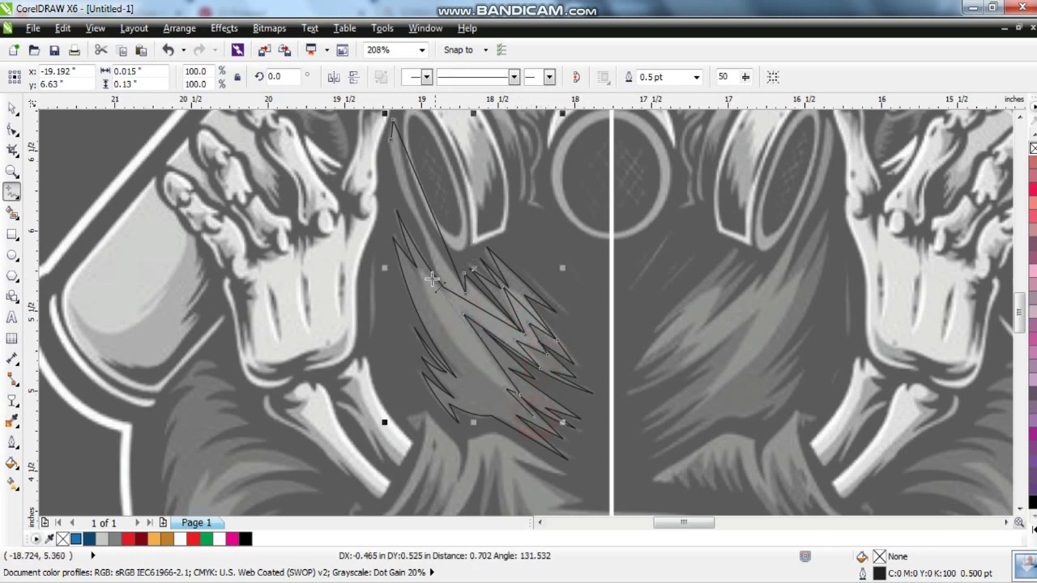
pyautogui.click(452, 293)
pyautogui.click(392, 122)
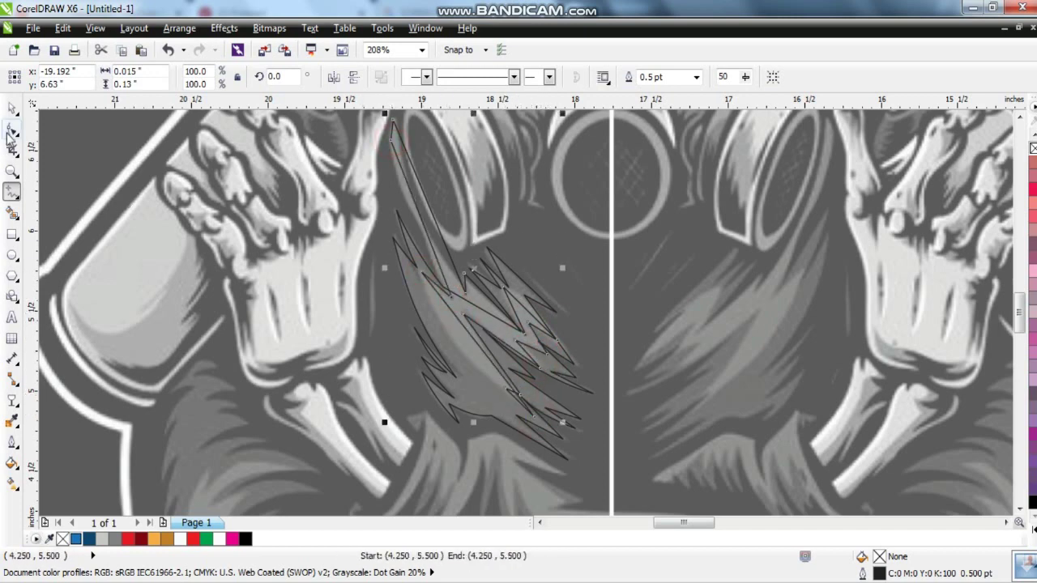
# - Bend the inner shape's long left and lower edges into curves
pyautogui.click(11, 130)
pyautogui.scroll(1, 336, 146)
pyautogui.moveTo(473, 251); pyautogui.dragTo(458, 245)
pyautogui.moveTo(593, 365); pyautogui.dragTo(596, 371)
pyautogui.moveTo(526, 414)
pyautogui.mouseDown()
pyautogui.moveTo(506, 418)
pyautogui.moveTo(562, 408)
pyautogui.moveTo(604, 418)
pyautogui.mouseUp()
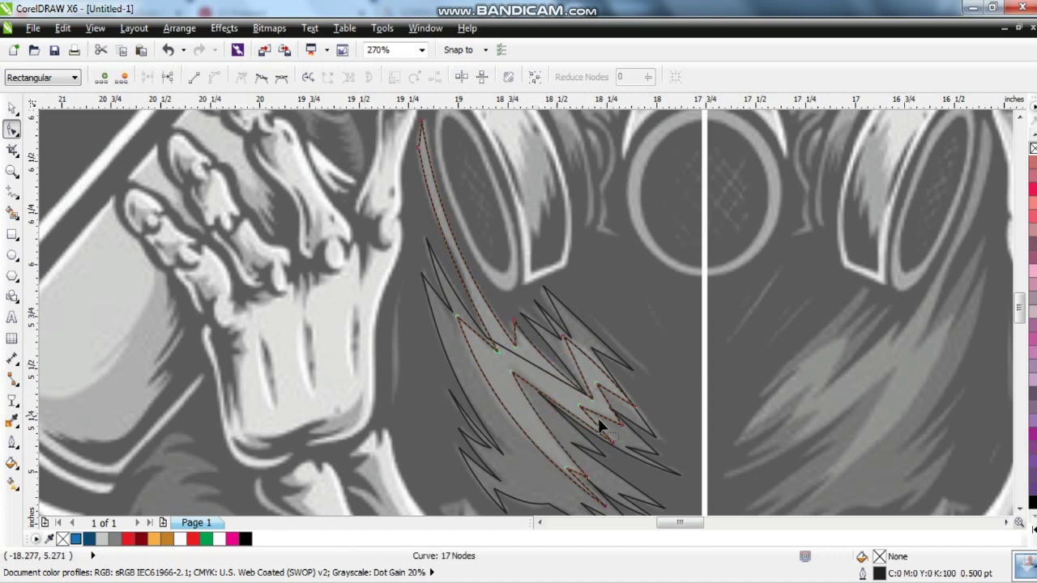
pyautogui.click(12, 108)
# - Fill the inner chest fur shape light blue and the outer shape dark blue, then group them
pyautogui.click(75, 539)
pyautogui.click(475, 423)
pyautogui.click(89, 539)
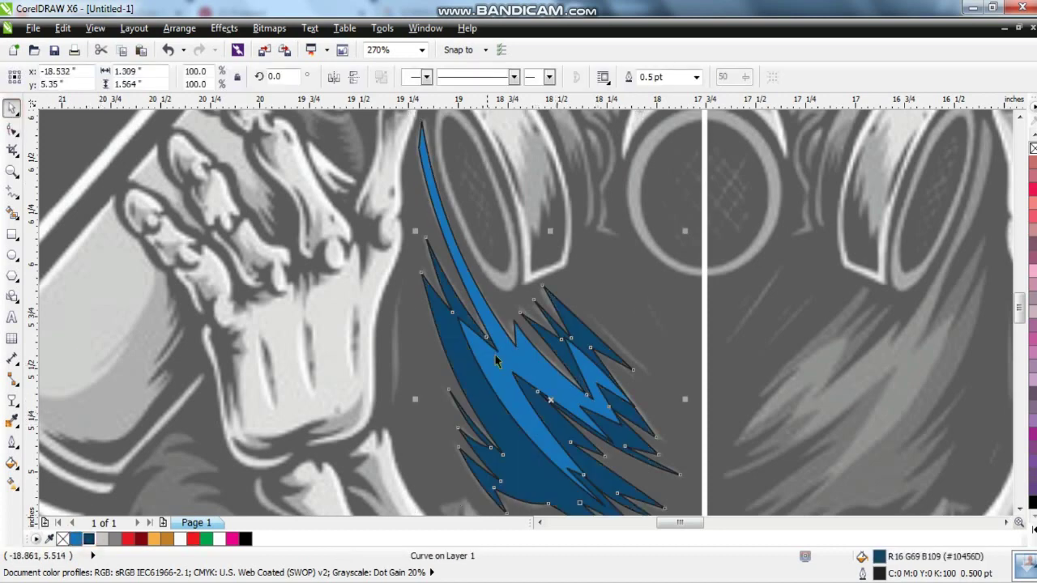
pyautogui.keyDown('shift'); pyautogui.click(481, 397); pyautogui.keyUp('shift')
pyautogui.hotkey('ctrl', 'g')
# - Mirror a copy of the chest fur group onto the right side and zoom into the lower body
pyautogui.scroll(-2, 614, 351)
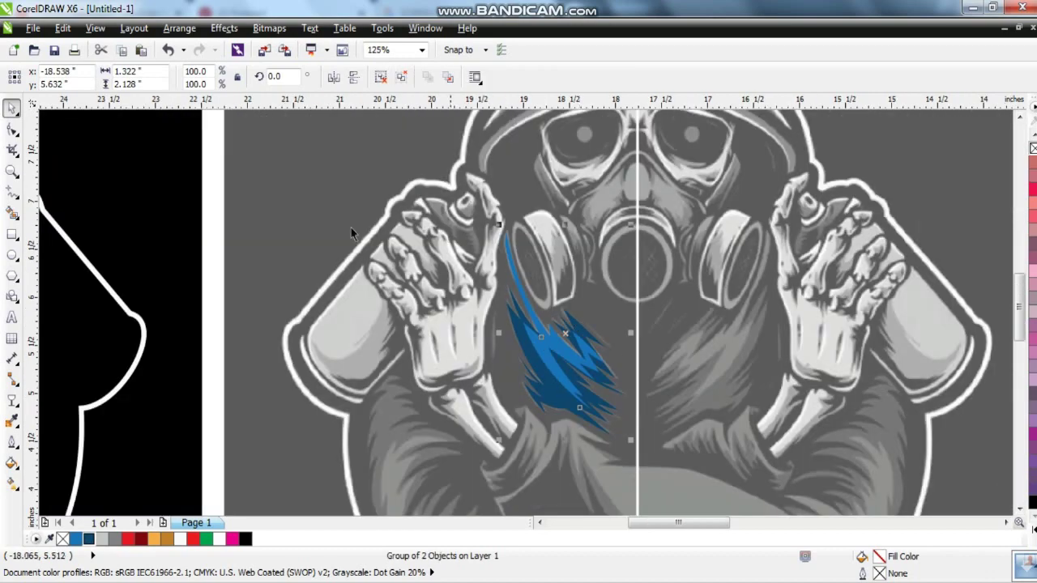
pyautogui.click(340, 76)
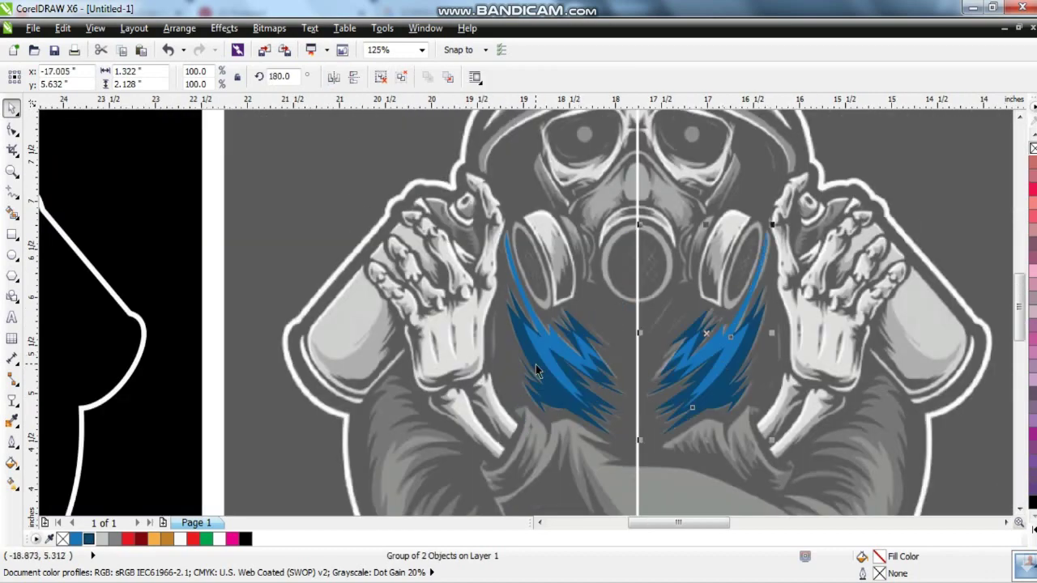
pyautogui.scroll(-2, 555, 364)
pyautogui.press('z')
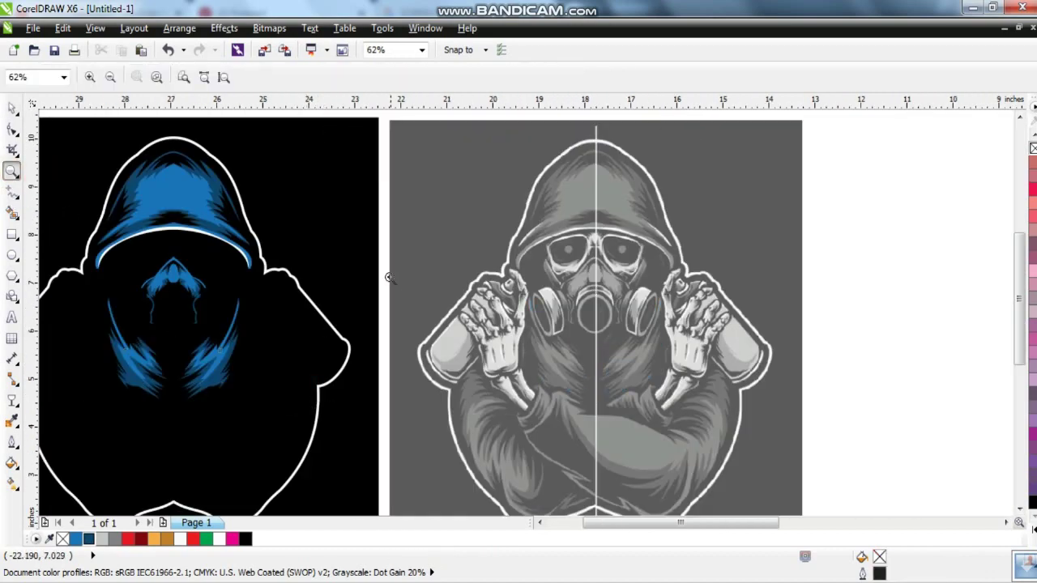
pyautogui.moveTo(815, 494); pyautogui.dragTo(816, 493)
pyautogui.scroll(-3, 752, 499)
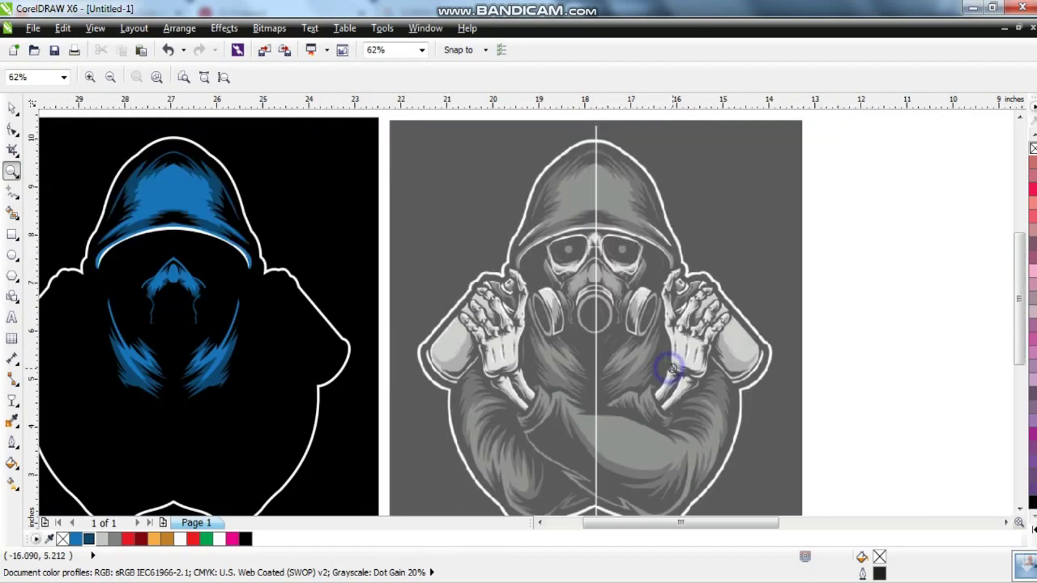
pyautogui.scroll(3, 273, 138)
pyautogui.scroll(1, 550, 449)
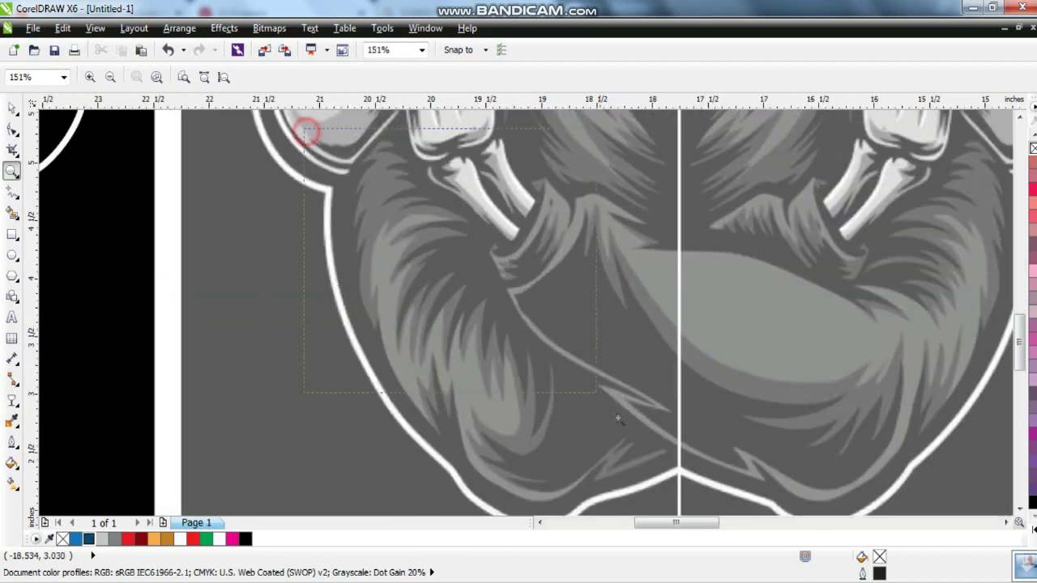
# - Start a polyline outline of the hood's left-side gray fur, zigzagging down the upper tufts
pyautogui.scroll(1, 307, 131)
pyautogui.click(11, 191)
pyautogui.click(371, 148)
pyautogui.click(392, 140)
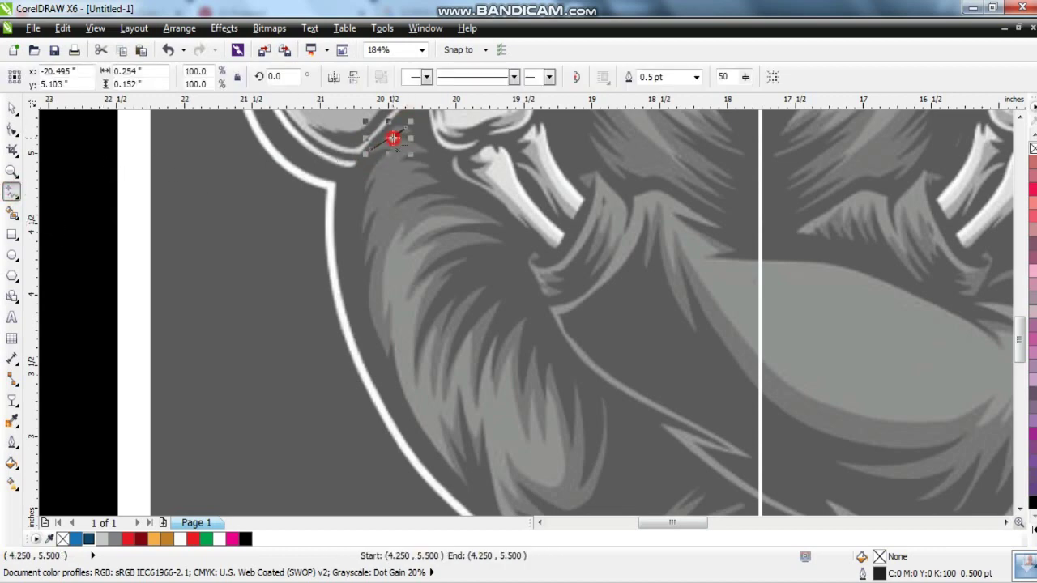
pyautogui.click(421, 148)
pyautogui.click(395, 158)
pyautogui.click(431, 165)
pyautogui.click(437, 176)
pyautogui.click(395, 204)
pyautogui.click(458, 194)
pyautogui.click(423, 215)
pyautogui.click(503, 224)
pyautogui.click(428, 239)
pyautogui.click(501, 239)
pyautogui.click(414, 280)
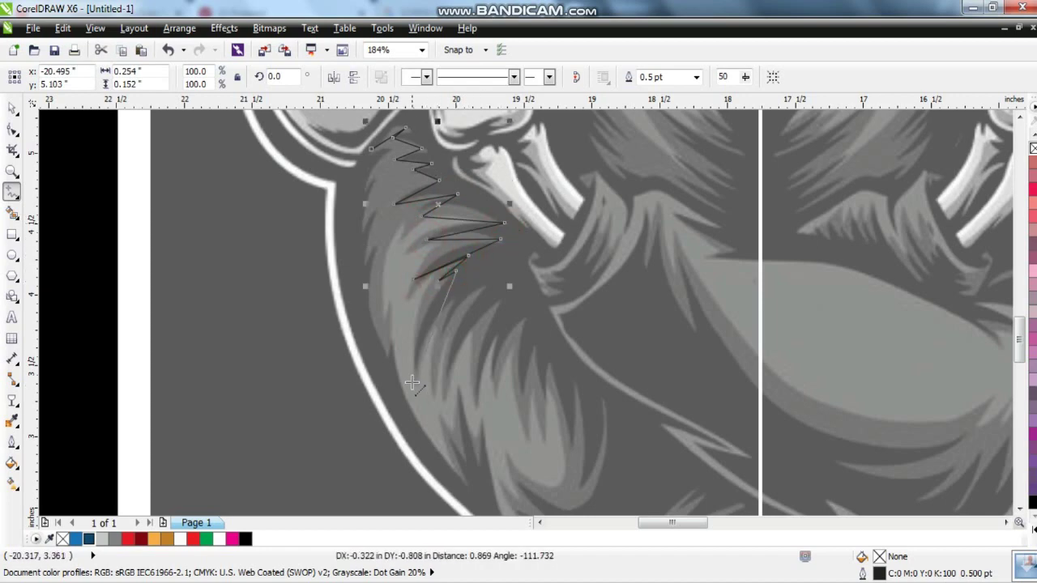
# - Continue the zigzag around the fur spike tips down to the tuft's lowest tip
pyautogui.click(450, 371)
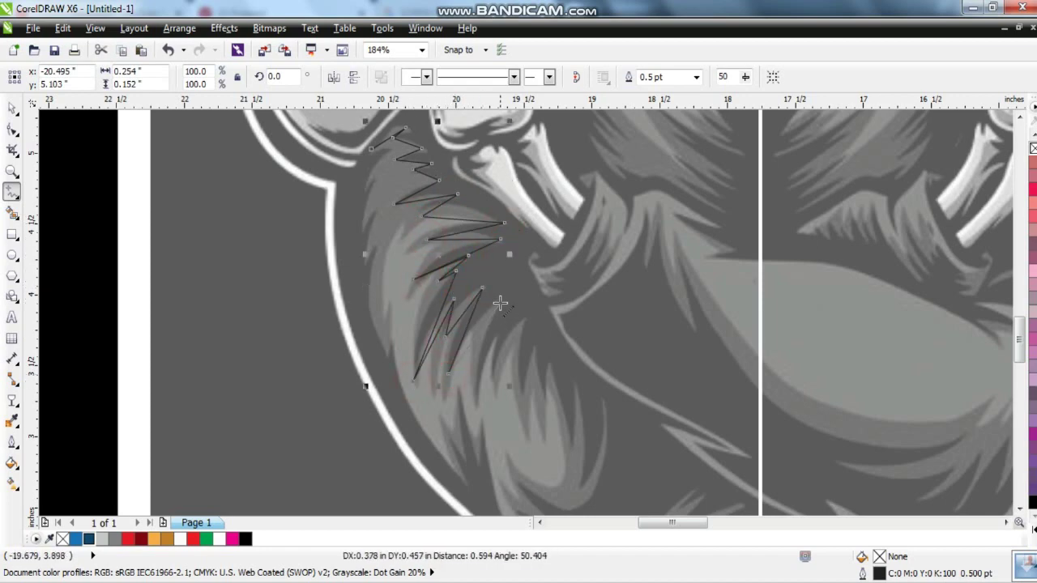
pyautogui.click(476, 391)
pyautogui.click(494, 381)
pyautogui.click(525, 320)
pyautogui.click(520, 395)
pyautogui.click(529, 349)
pyautogui.click(544, 390)
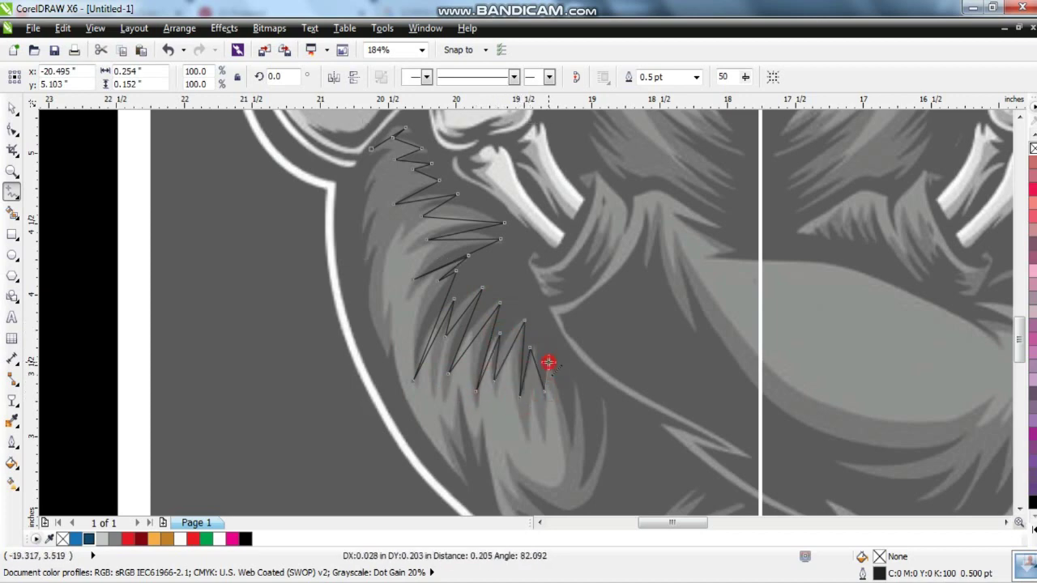
pyautogui.click(548, 363)
pyautogui.click(568, 443)
pyautogui.click(579, 483)
pyautogui.click(600, 402)
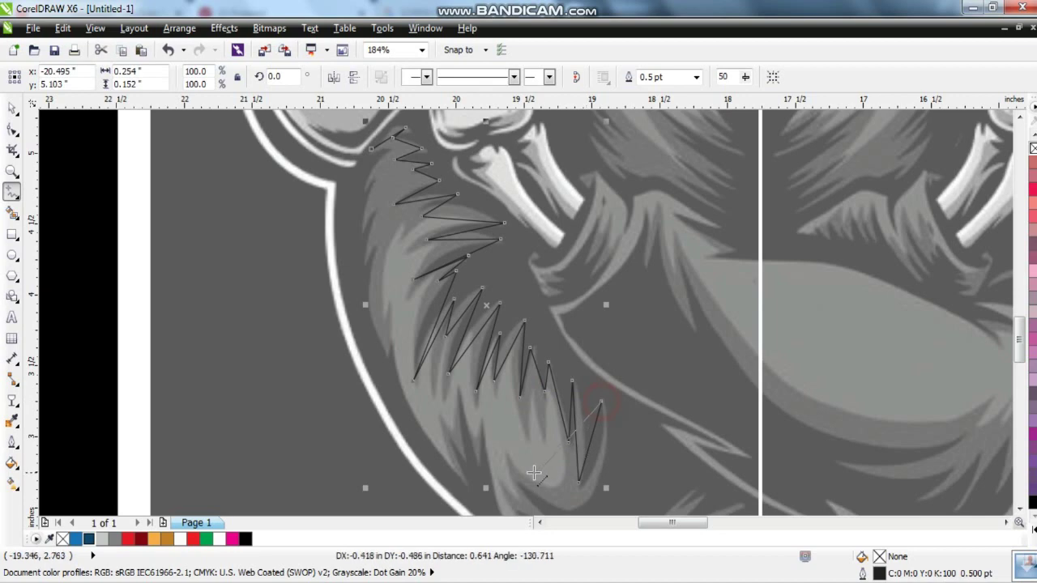
pyautogui.click(1018, 504)
pyautogui.click(545, 356)
pyautogui.click(515, 346)
pyautogui.click(597, 377)
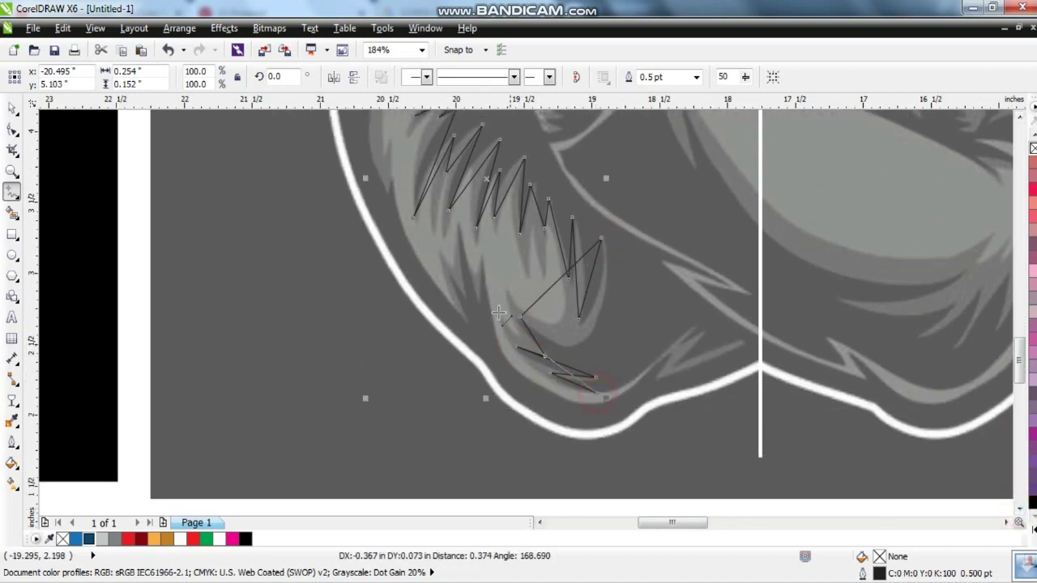
# - Bring the outline back up the fur and close the 57-node path at its start
pyautogui.click(439, 253)
pyautogui.click(392, 172)
pyautogui.doubleClick(388, 188)
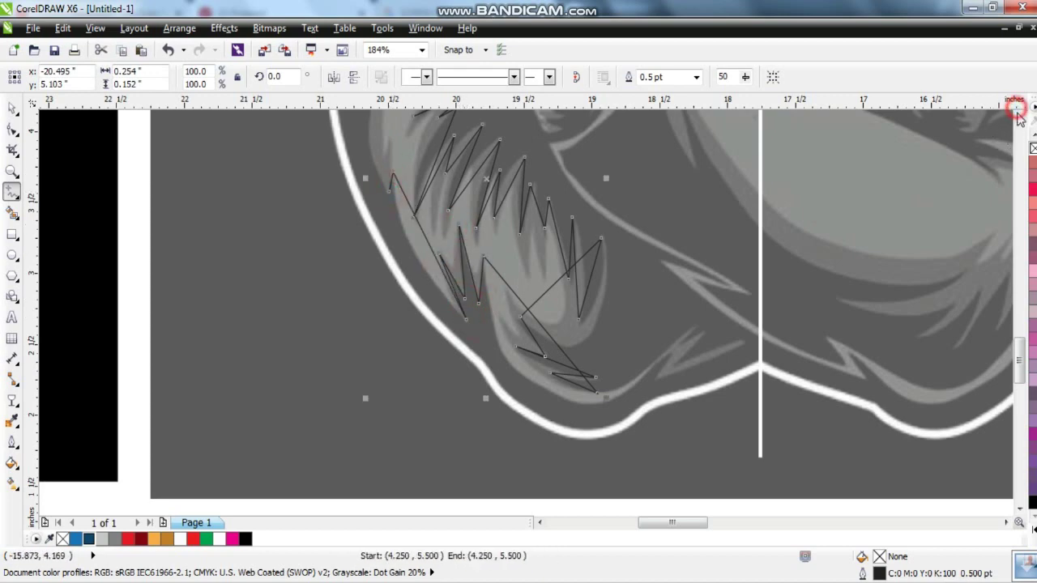
pyautogui.click(1018, 111)
pyautogui.click(376, 283)
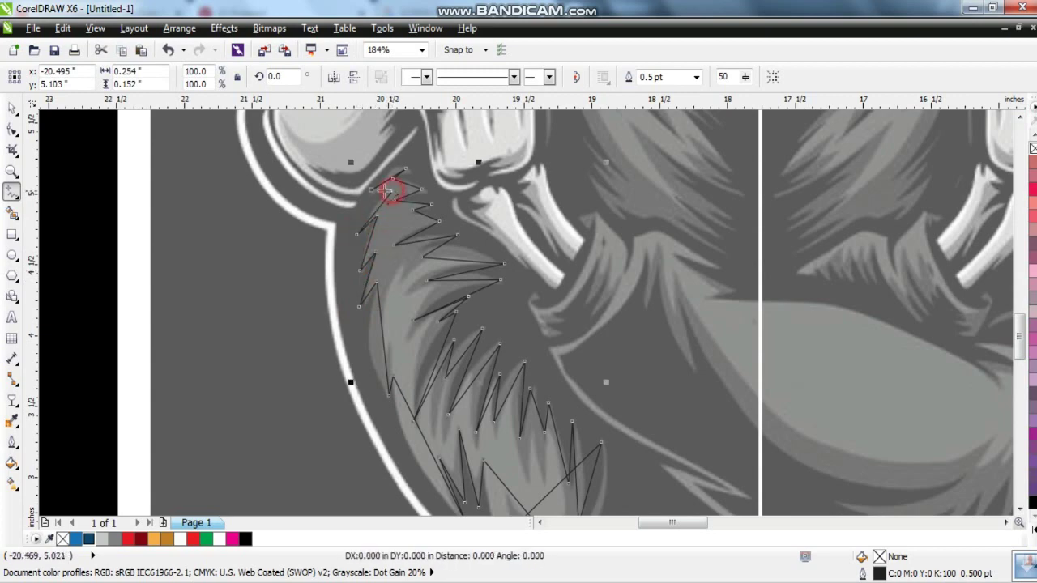
pyautogui.click(12, 130)
pyautogui.scroll(-1, 280, 202)
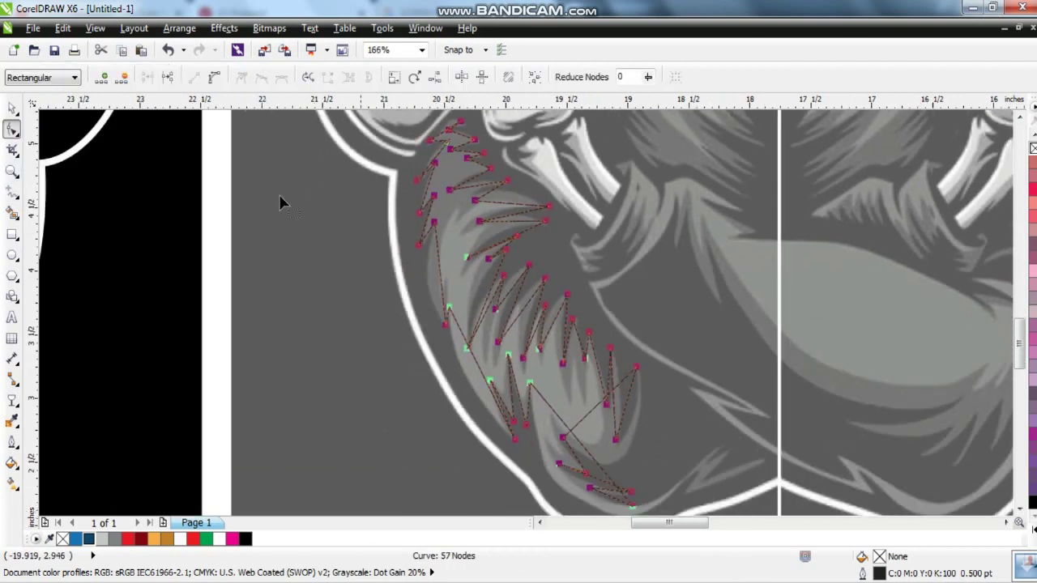
# - Add a node on the left fur edge and bend the upper and lower spike edges into curves
pyautogui.click(220, 75)
pyautogui.scroll(2, 405, 187)
pyautogui.click(403, 176)
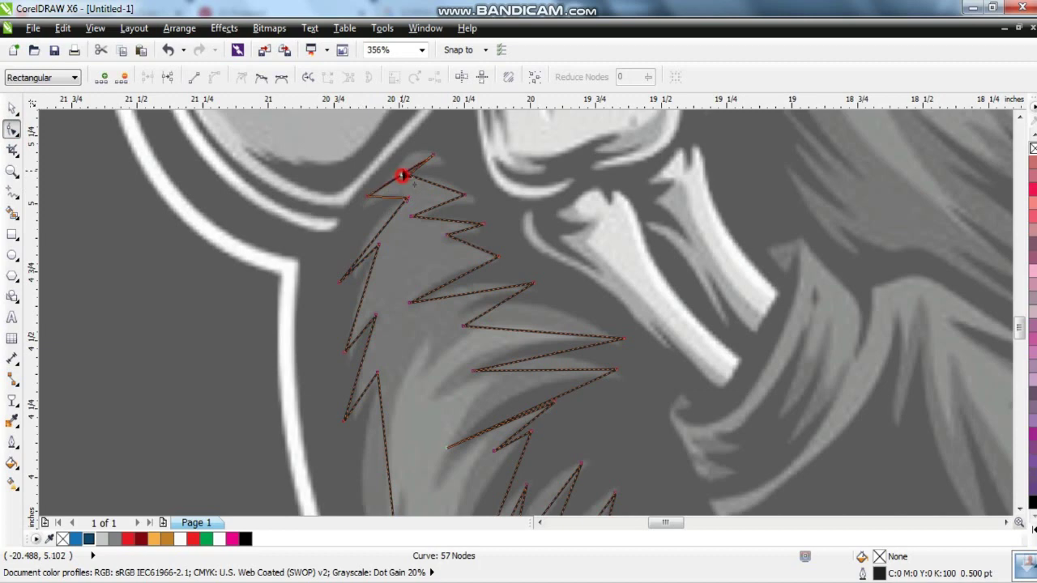
pyautogui.doubleClick(375, 242)
pyautogui.moveTo(450, 281)
pyautogui.mouseDown()
pyautogui.moveTo(487, 308)
pyautogui.moveTo(535, 313)
pyautogui.mouseUp()
pyautogui.moveTo(535, 357); pyautogui.dragTo(533, 353)
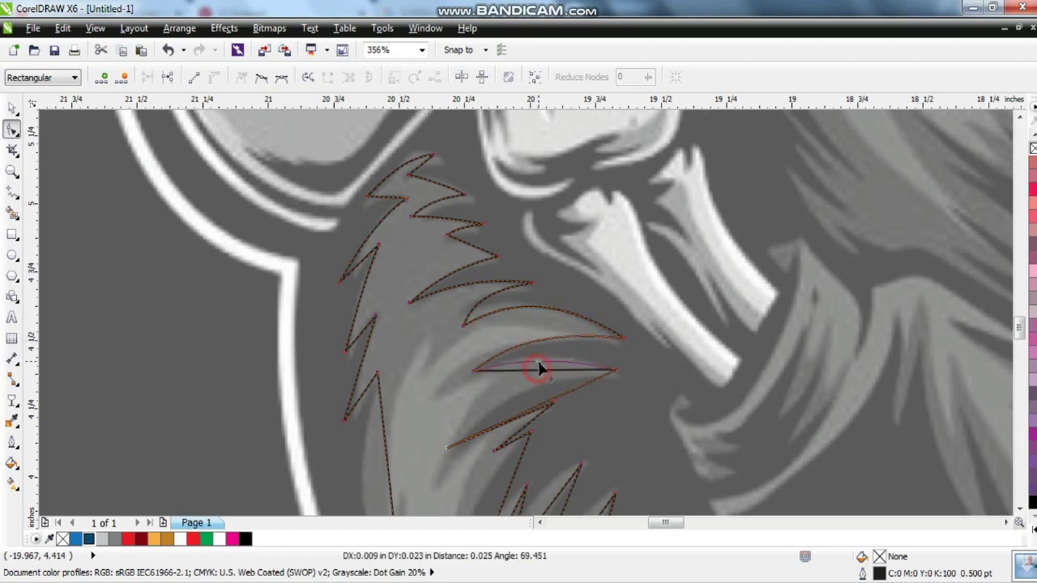
pyautogui.moveTo(556, 402); pyautogui.dragTo(535, 413)
pyautogui.moveTo(362, 406); pyautogui.dragTo(346, 395)
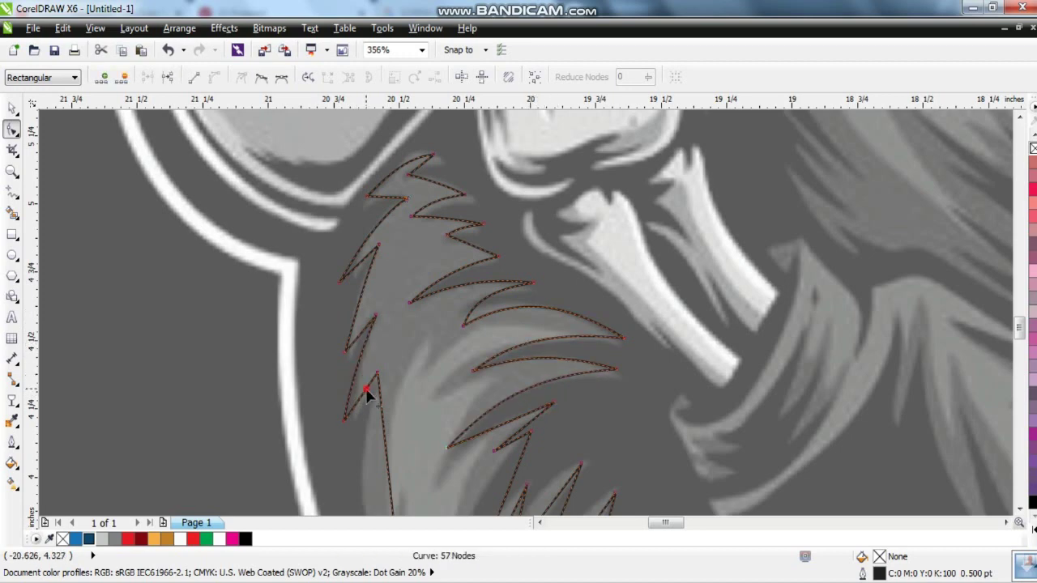
# - Bow the long left edge and the neighbouring fur spike edges into curves
pyautogui.scroll(-2, 504, 243)
pyautogui.scroll(-1, 505, 220)
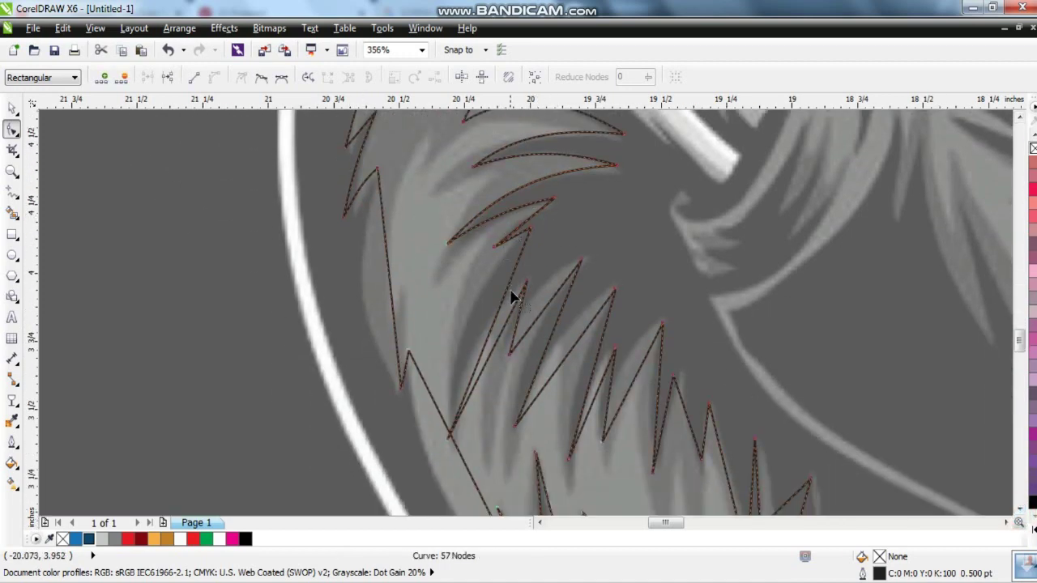
pyautogui.moveTo(482, 298); pyautogui.dragTo(369, 301)
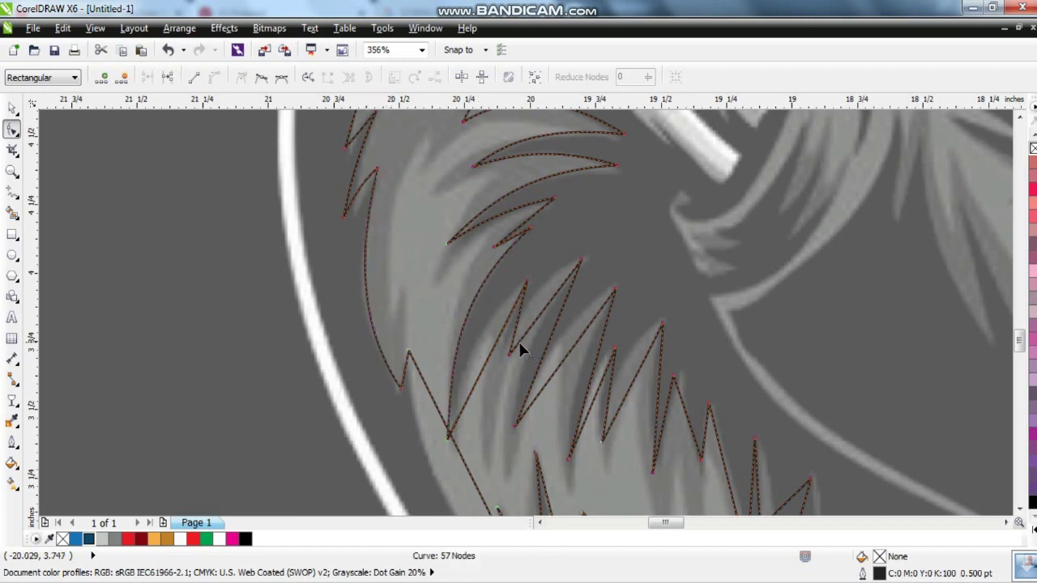
pyautogui.moveTo(482, 342); pyautogui.dragTo(486, 340)
pyautogui.moveTo(546, 320)
pyautogui.mouseDown()
pyautogui.moveTo(537, 301)
pyautogui.moveTo(568, 356)
pyautogui.mouseUp()
pyautogui.moveTo(591, 366); pyautogui.dragTo(634, 389)
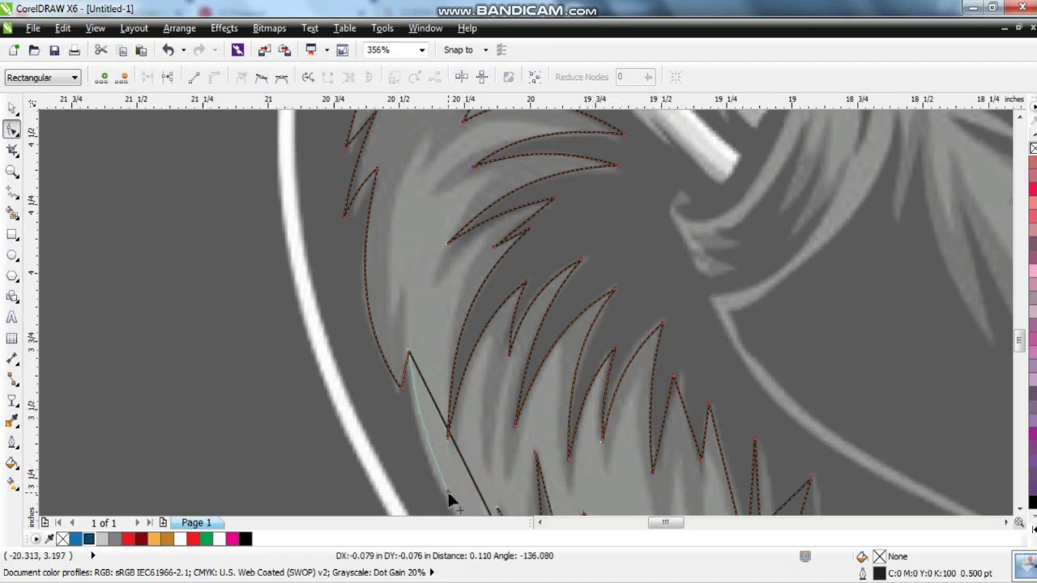
pyautogui.moveTo(449, 500); pyautogui.dragTo(448, 494)
# - Curve the long diagonal edges of the lower tuft, then begin a second outline over the inner fur
pyautogui.scroll(-5, 860, 365)
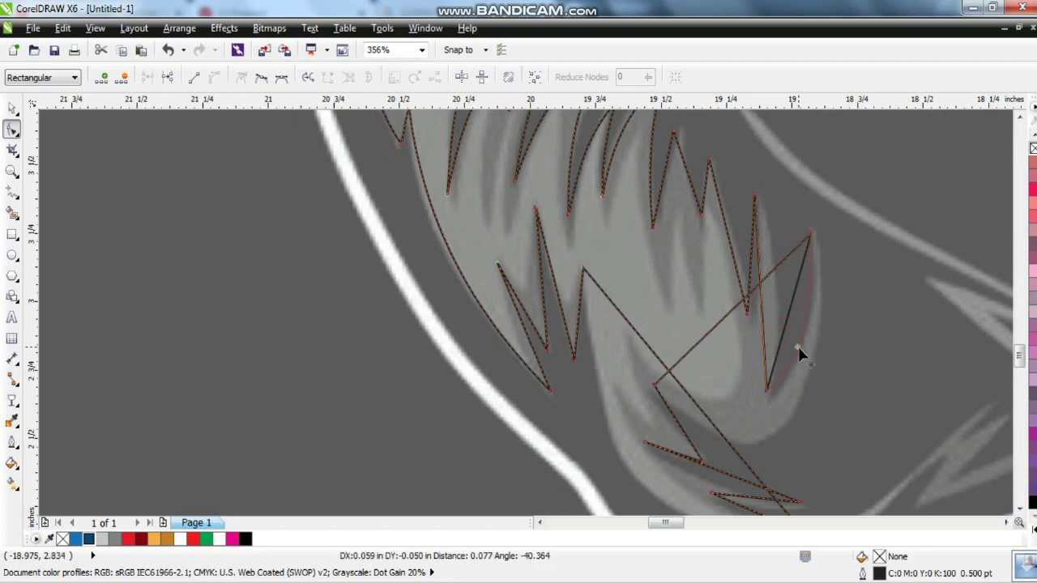
pyautogui.moveTo(801, 350)
pyautogui.mouseDown()
pyautogui.moveTo(759, 318)
pyautogui.moveTo(772, 301)
pyautogui.mouseUp()
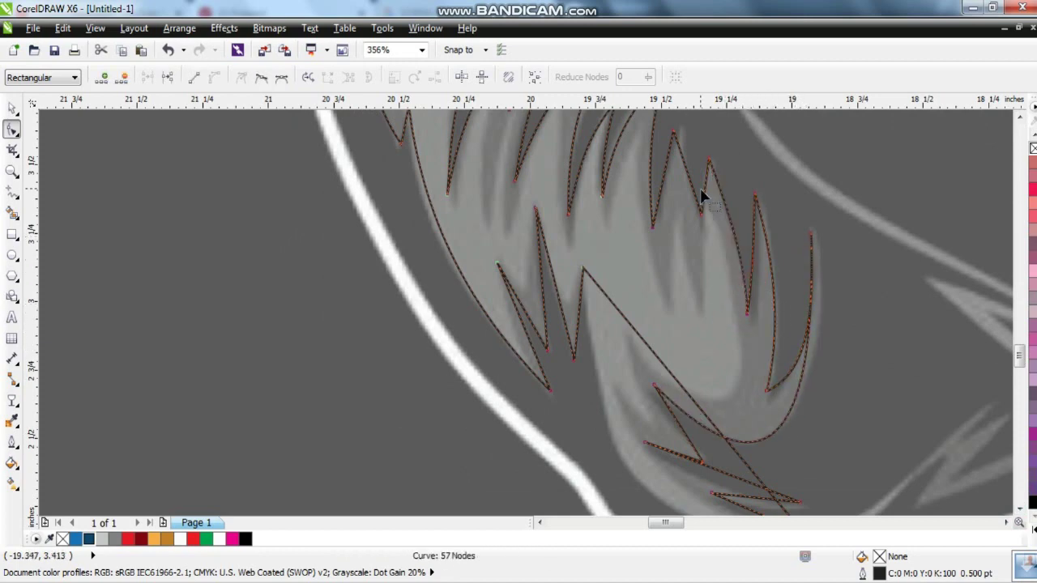
pyautogui.moveTo(686, 398); pyautogui.dragTo(636, 465)
pyautogui.scroll(-3, 747, 352)
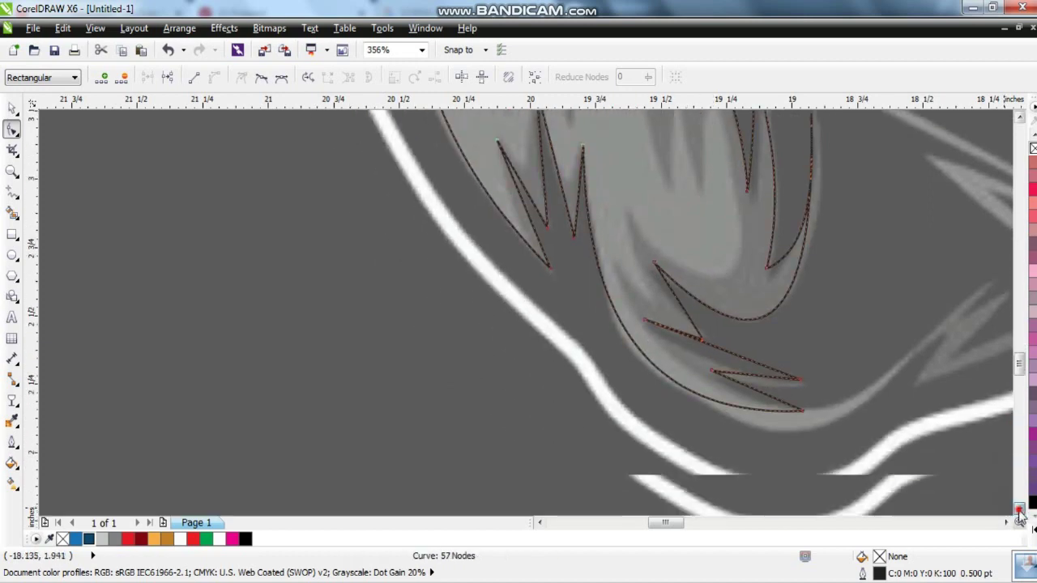
pyautogui.click(744, 336)
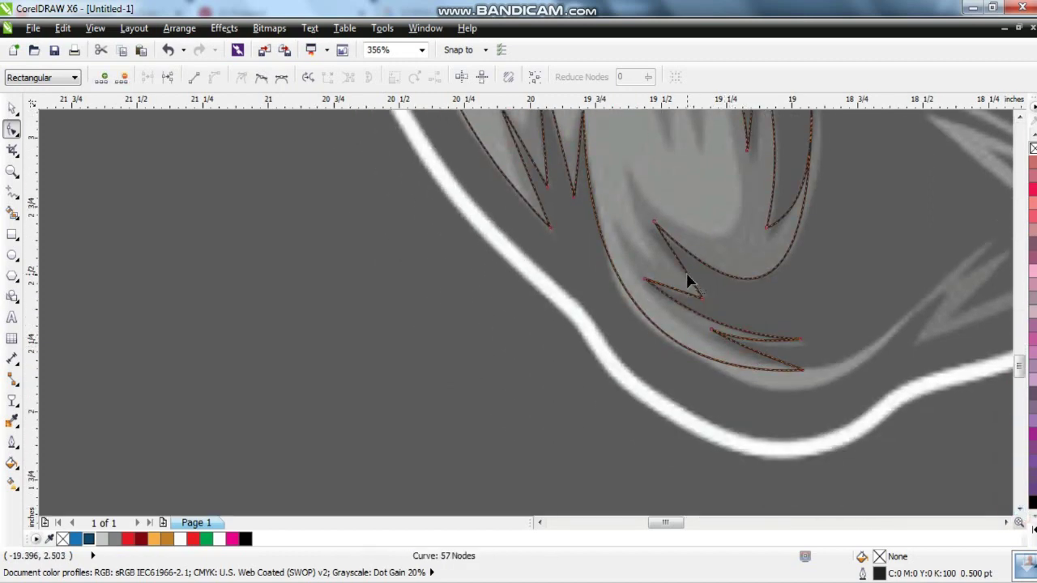
pyautogui.scroll(-2, 620, 304)
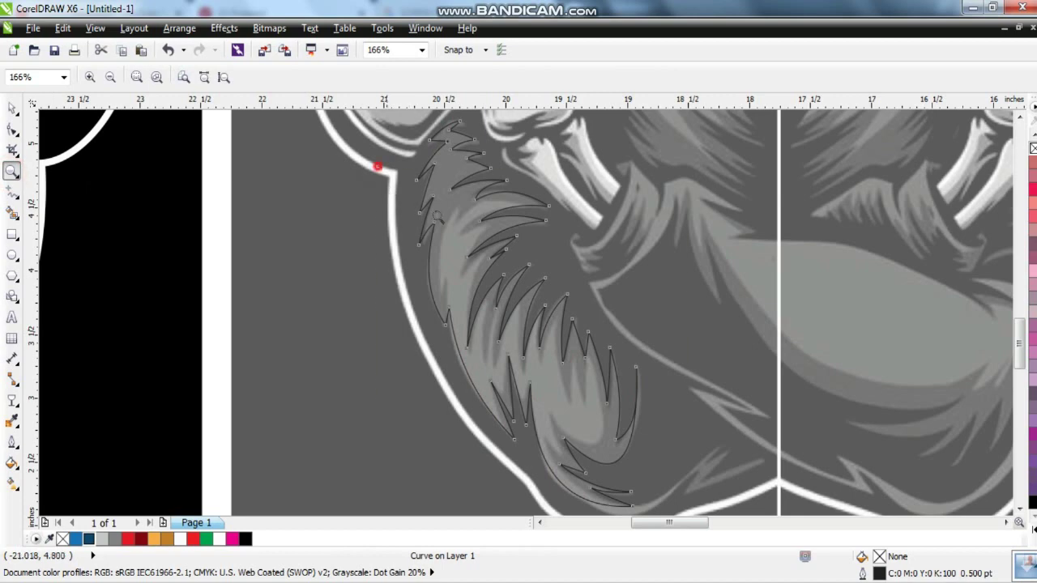
pyautogui.scroll(1, 580, 307)
pyautogui.click(12, 190)
pyautogui.click(361, 309)
# - Trace the new outline up and around the inner fur spikes
pyautogui.click(379, 169)
pyautogui.click(486, 172)
pyautogui.click(391, 216)
pyautogui.click(432, 205)
pyautogui.click(387, 281)
pyautogui.click(423, 284)
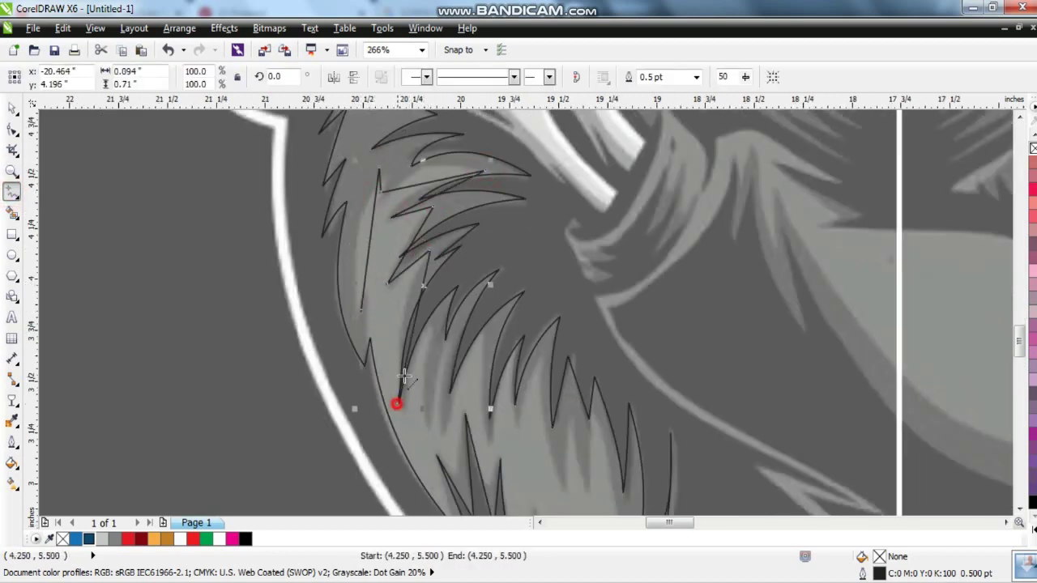
# - Continue the outline over the lower spike tips, with a curved segment along the lower hood edge
pyautogui.click(484, 438)
pyautogui.click(560, 479)
pyautogui.click(572, 420)
pyautogui.scroll(-3, 589, 417)
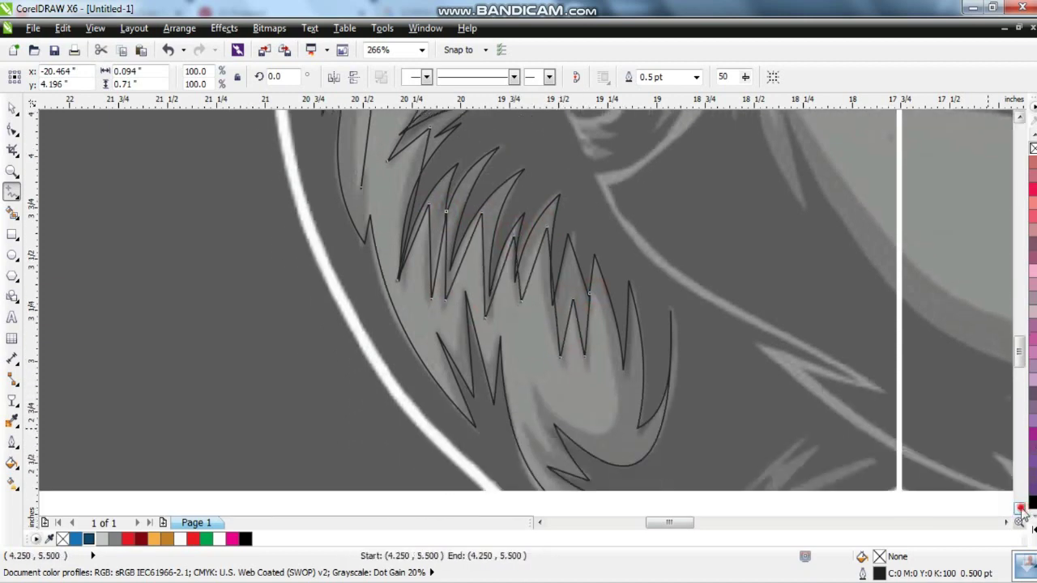
pyautogui.moveTo(538, 347); pyautogui.dragTo(554, 411)
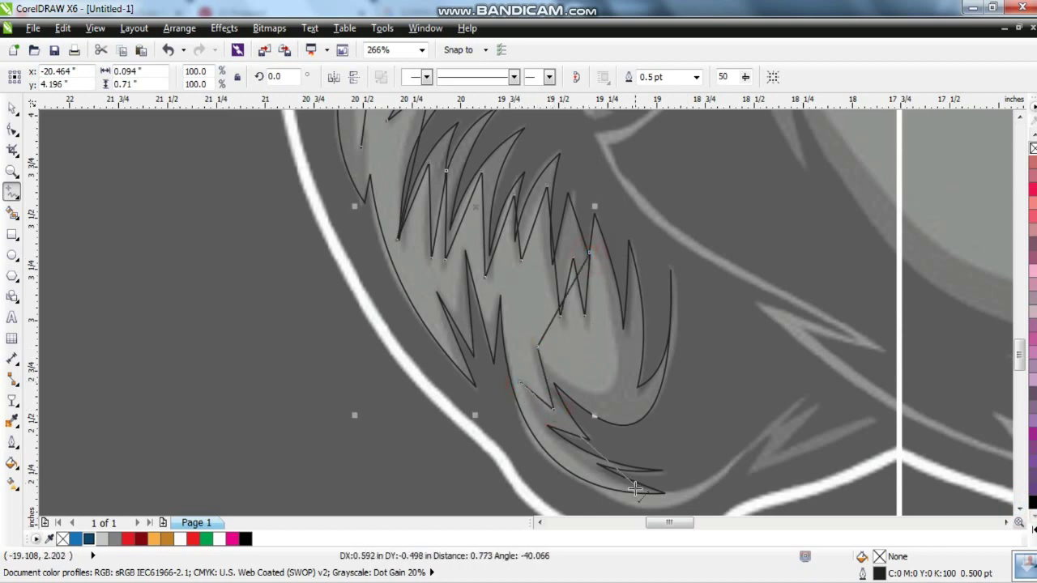
pyautogui.click(669, 493)
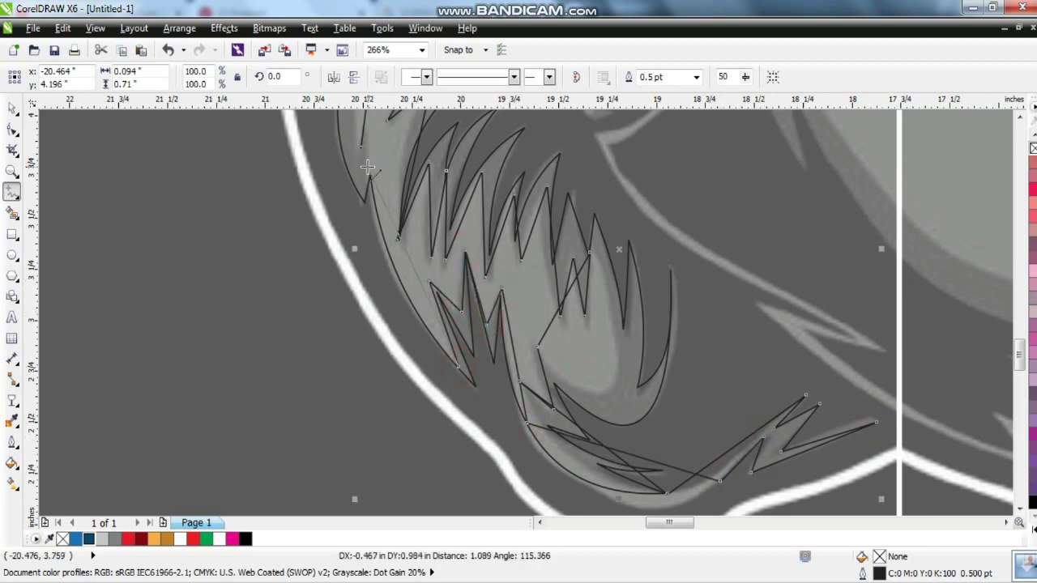
pyautogui.press('F10')
pyautogui.scroll(-1, 287, 294)
# - Bend the upper straight edges of the 43-node inner fur outline into curves
pyautogui.scroll(-1, 528, 440)
pyautogui.scroll(2, 528, 440)
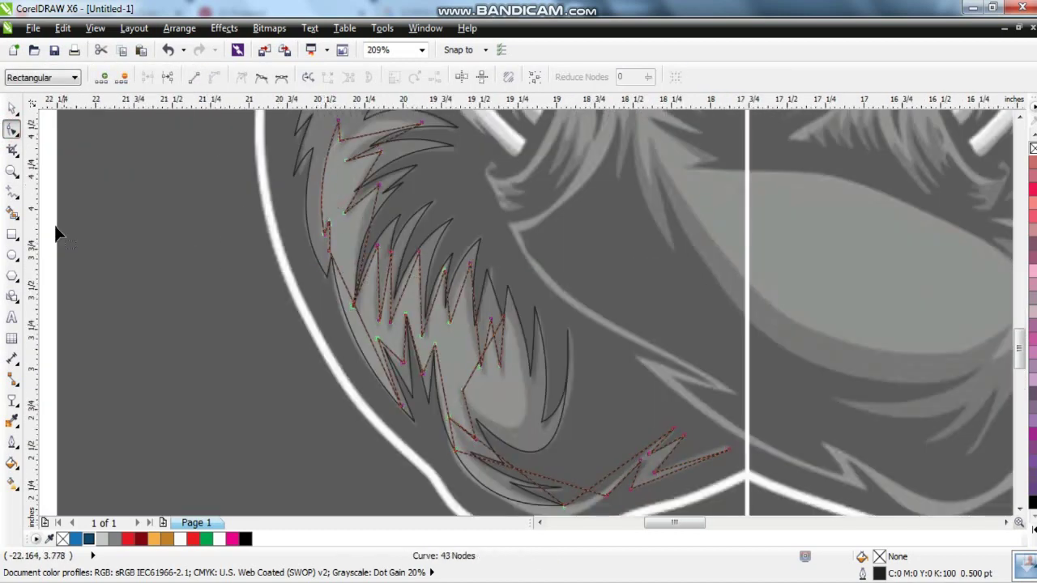
pyautogui.scroll(2, 238, 287)
pyautogui.moveTo(535, 230); pyautogui.dragTo(540, 232)
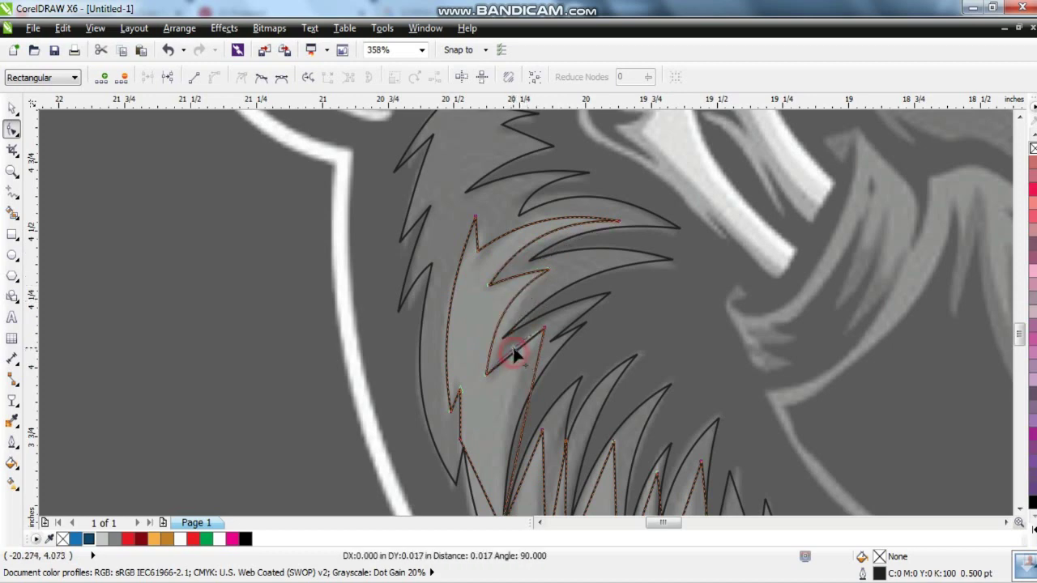
pyautogui.moveTo(512, 307)
pyautogui.mouseDown()
pyautogui.moveTo(530, 384)
pyautogui.moveTo(507, 379)
pyautogui.mouseUp()
pyautogui.click(1020, 509)
pyautogui.moveTo(558, 316); pyautogui.dragTo(707, 332)
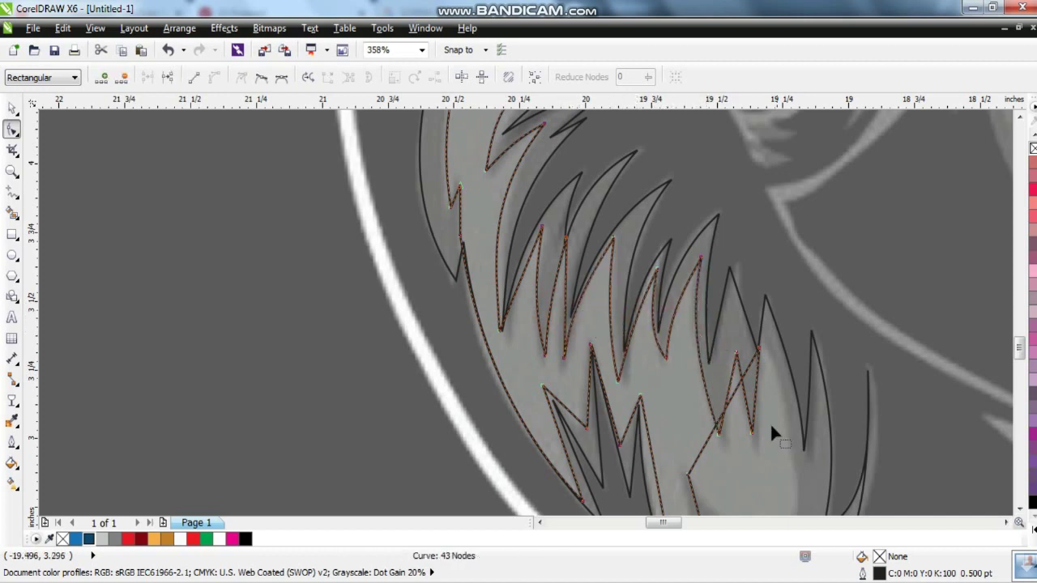
# - Curve the lower spike edges into smooth loops, forming the long tail
pyautogui.scroll(-3, 697, 438)
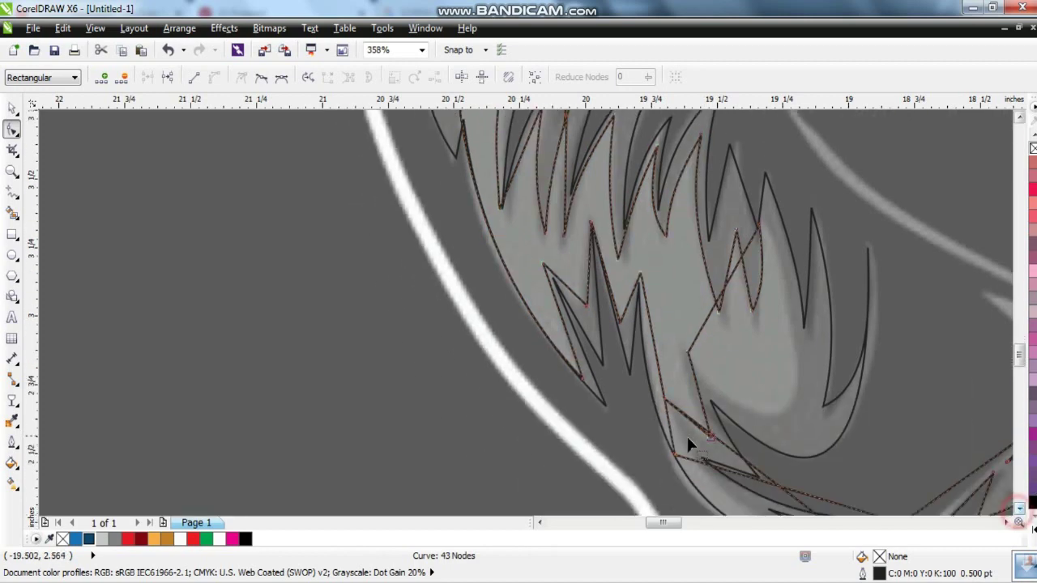
pyautogui.moveTo(768, 420); pyautogui.dragTo(792, 383)
pyautogui.click(699, 397)
pyautogui.moveTo(653, 381); pyautogui.dragTo(653, 381)
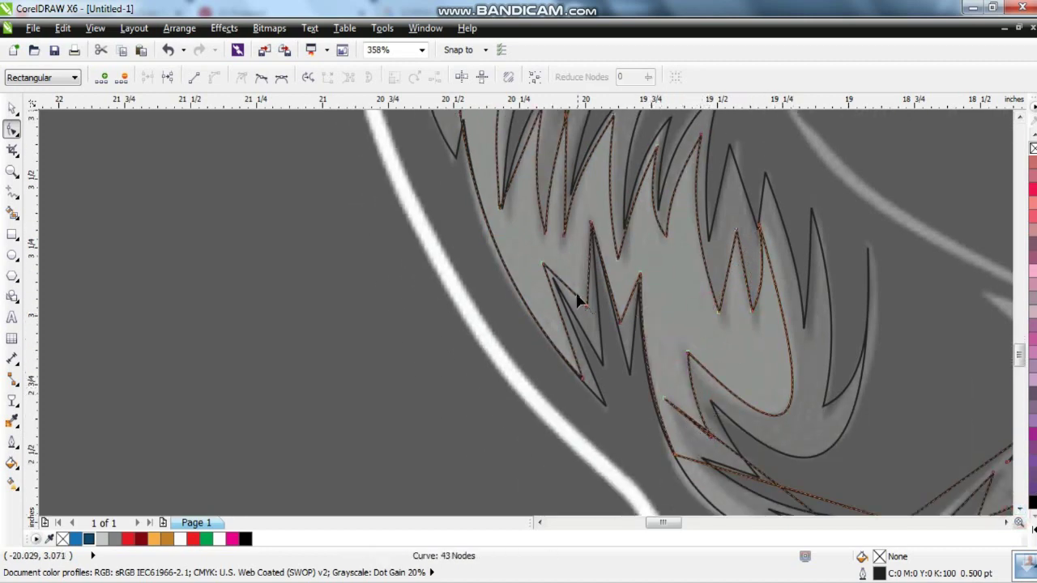
pyautogui.scroll(-3, 812, 398)
pyautogui.moveTo(783, 388)
pyautogui.mouseDown()
pyautogui.moveTo(796, 387)
pyautogui.moveTo(760, 405)
pyautogui.mouseUp()
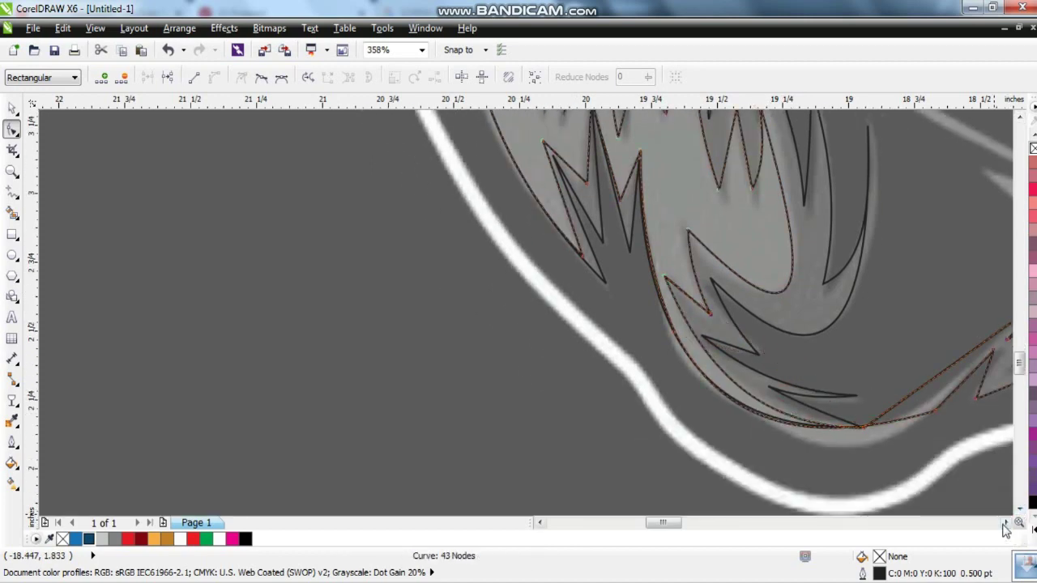
pyautogui.hscroll(3, 669, 429)
pyautogui.moveTo(692, 432)
pyautogui.mouseDown()
pyautogui.moveTo(798, 350)
pyautogui.moveTo(815, 364)
pyautogui.moveTo(803, 353)
pyautogui.mouseUp()
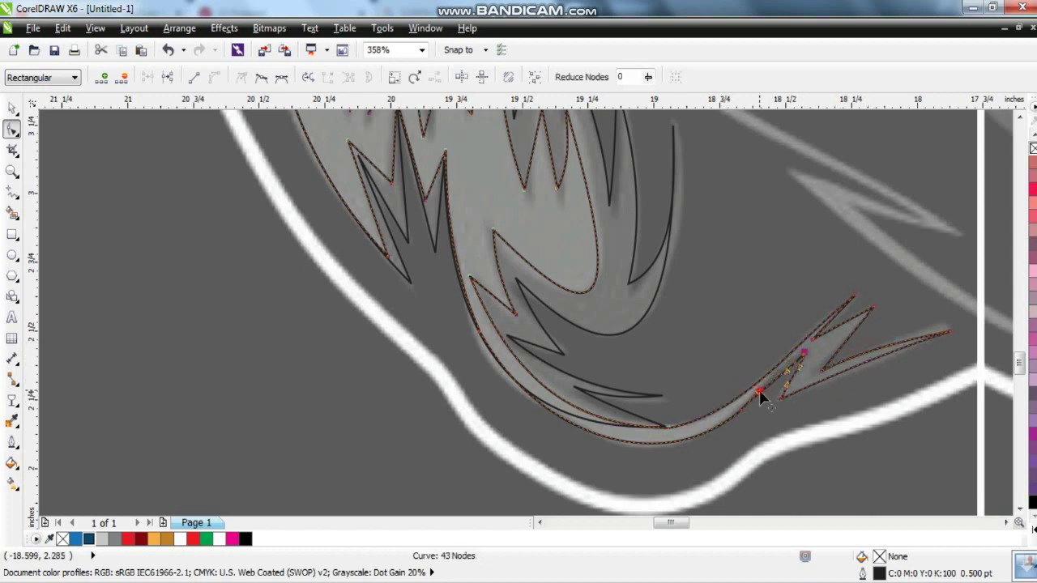
pyautogui.press('space')
# - Fill the two fur shapes blue and dark blue and group them
pyautogui.click(76, 538)
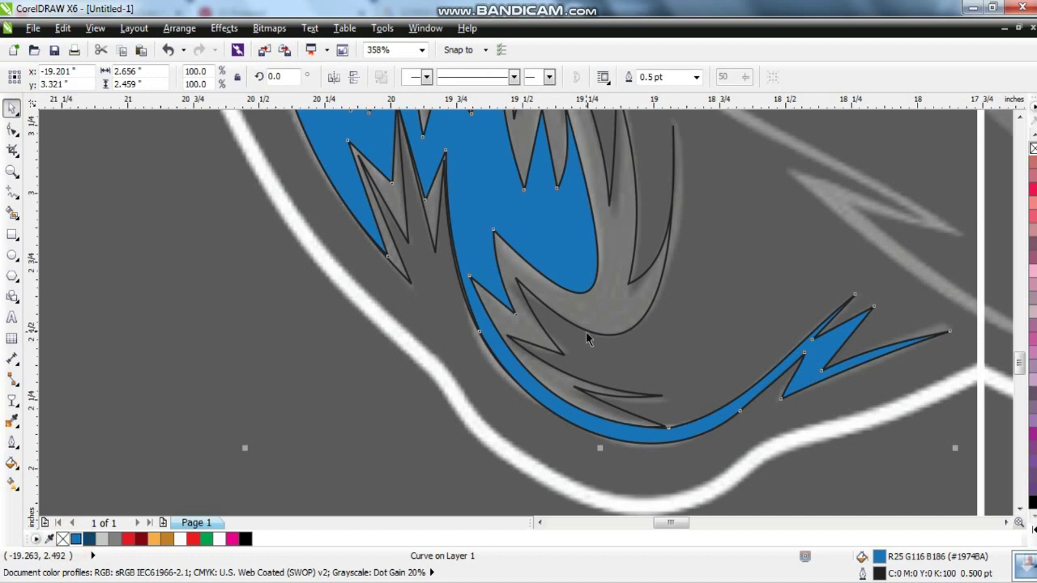
pyautogui.click(89, 538)
pyautogui.keyDown('shift'); pyautogui.click(531, 252); pyautogui.keyUp('shift')
pyautogui.press('F3')
pyautogui.hotkey('ctrl', 'g')
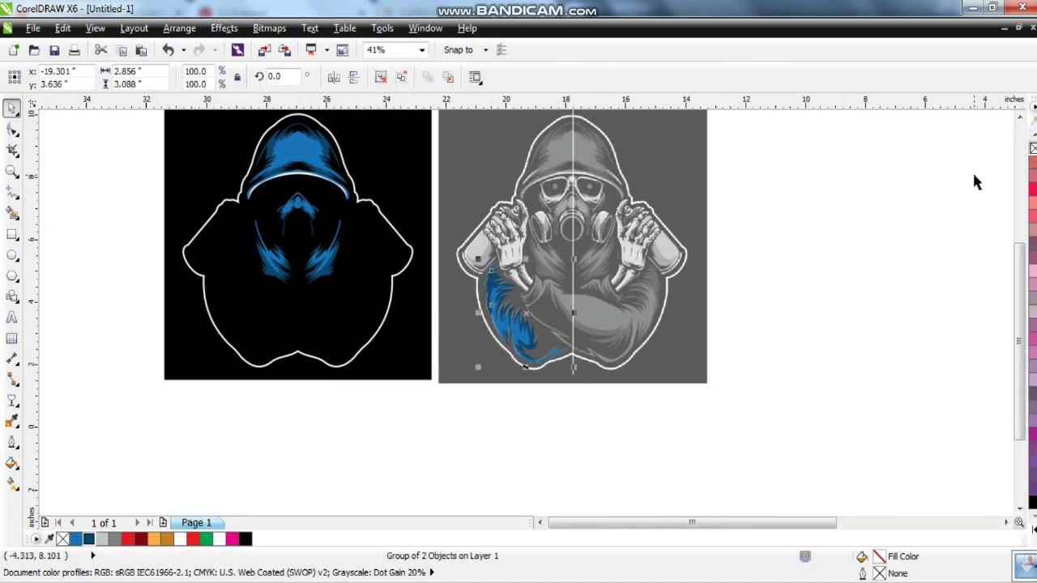
# - Mirror a copy of the fur group and paste the copies onto the black panel
pyautogui.click(333, 77)
pyautogui.hotkey('shift', 'F2')
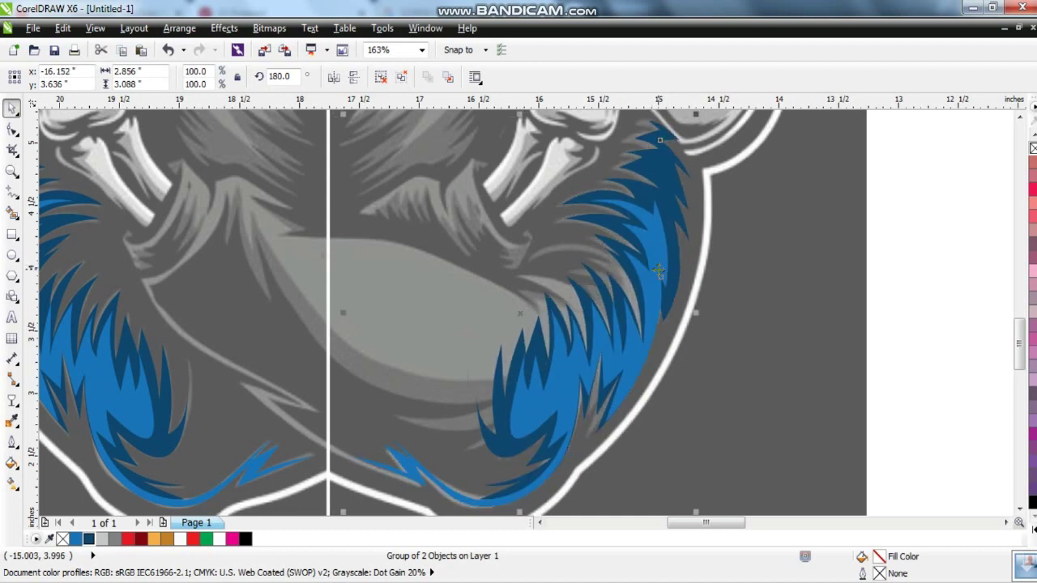
pyautogui.press('F3')
pyautogui.hotkey('ctrl', 'v')
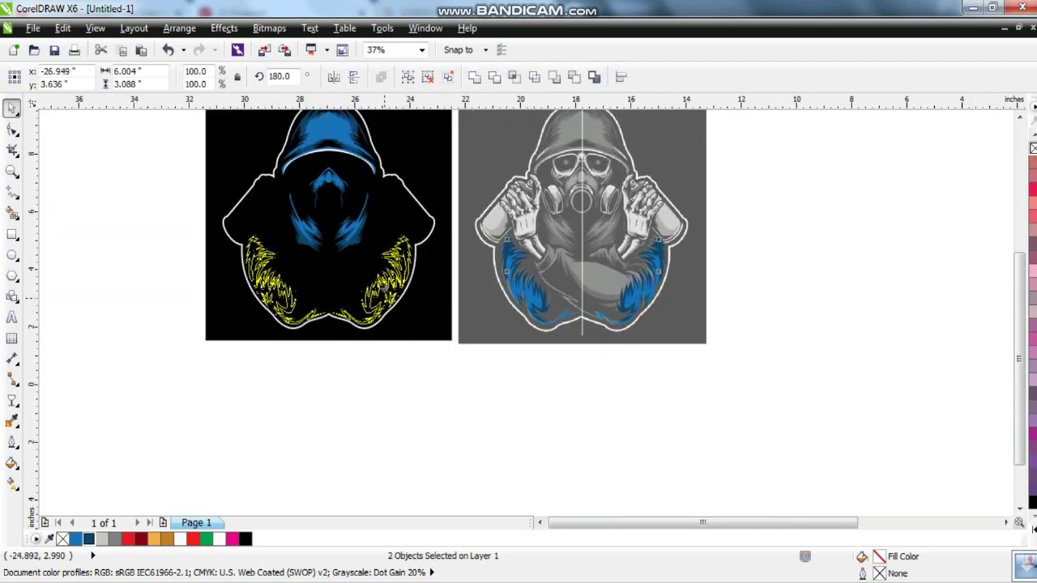
pyautogui.click(398, 398)
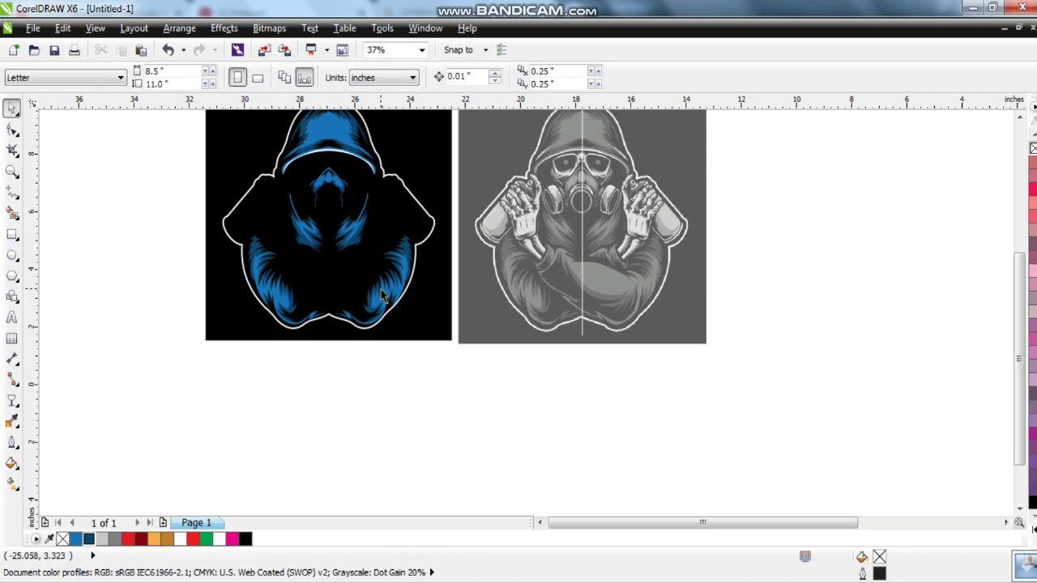
# - Zoom in on the reference's gas-mask goggles
pyautogui.scroll(1, 792, 348)
pyautogui.hotkey('ctrl', 'v')
pyautogui.click(791, 332)
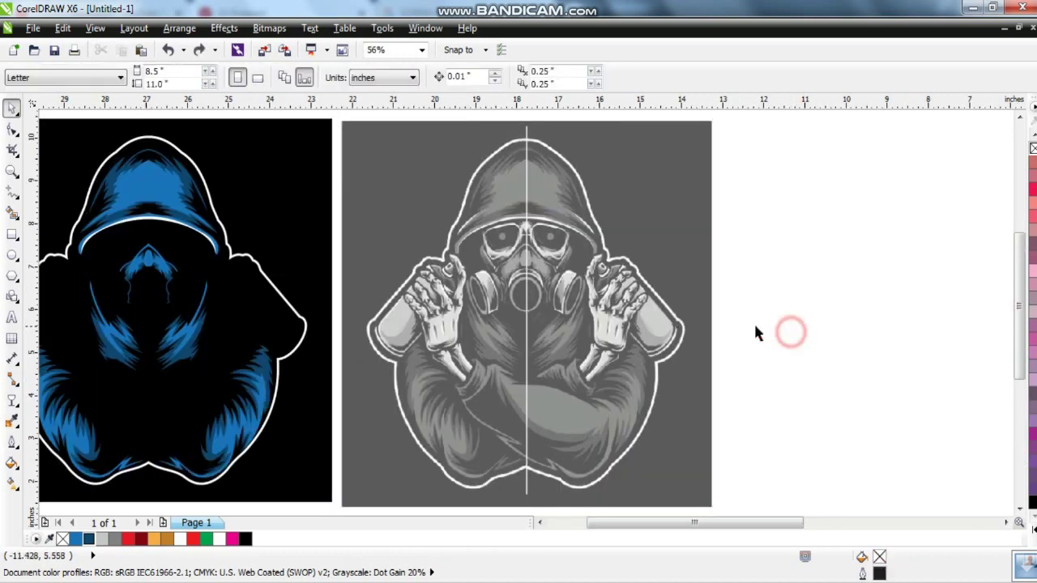
pyautogui.press('F3')
pyautogui.moveTo(763, 424); pyautogui.dragTo(337, 185)
pyautogui.click(11, 173)
pyautogui.moveTo(613, 196); pyautogui.dragTo(741, 254)
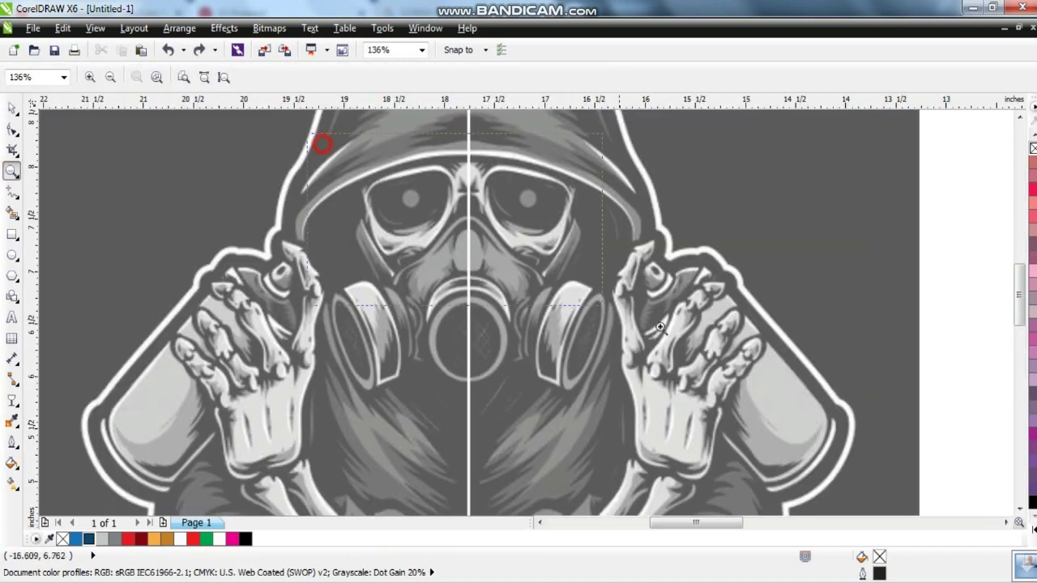
# - Start the left goggle outline along its top edge and the jagged top-right zigzag
pyautogui.scroll(1, 89, 276)
pyautogui.scroll(1, 89, 275)
pyautogui.click(11, 108)
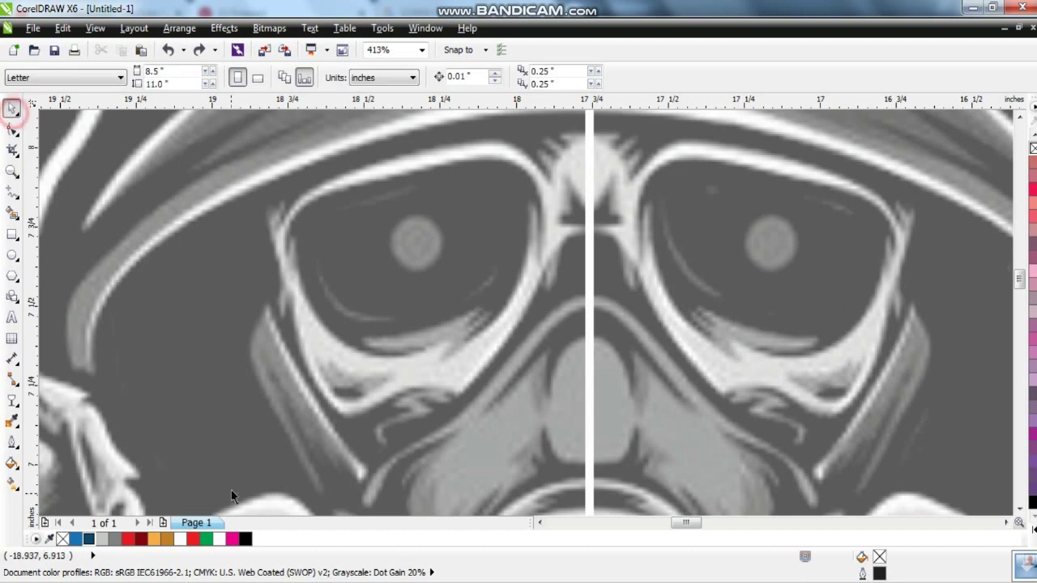
pyautogui.click(11, 195)
pyautogui.click(276, 224)
pyautogui.click(328, 184)
pyautogui.click(548, 184)
pyautogui.click(553, 142)
pyautogui.click(559, 155)
pyautogui.click(565, 138)
pyautogui.click(570, 149)
pyautogui.click(578, 133)
pyautogui.click(590, 134)
# - Continue the outline down the right side and around the lower rim, closing it at the start
pyautogui.click(590, 219)
pyautogui.click(564, 169)
pyautogui.click(556, 227)
pyautogui.click(583, 225)
pyautogui.click(551, 287)
pyautogui.click(542, 268)
pyautogui.click(466, 398)
pyautogui.click(384, 398)
pyautogui.click(288, 290)
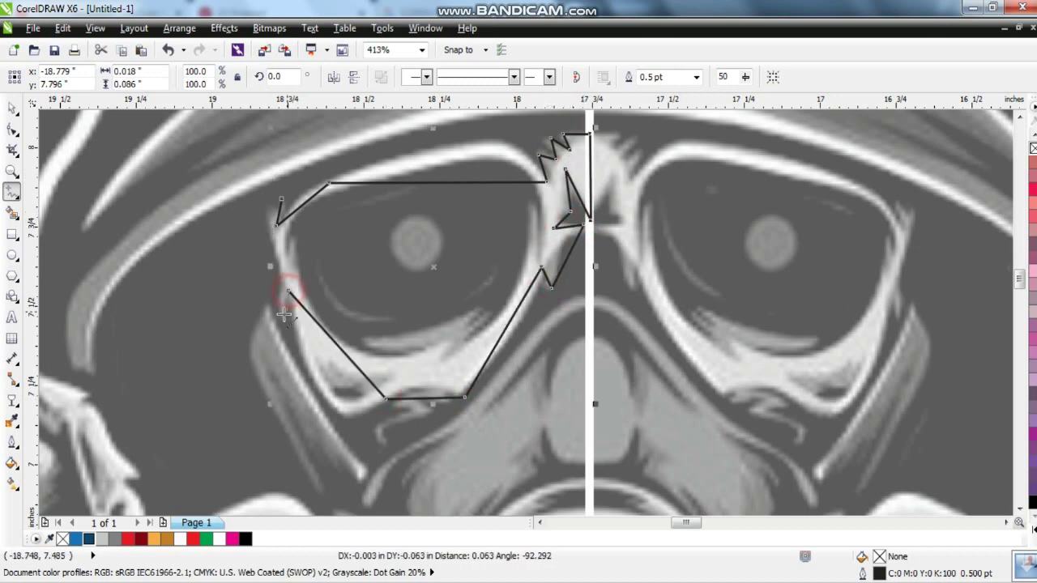
pyautogui.click(277, 252)
pyautogui.click(268, 213)
pyautogui.click(12, 130)
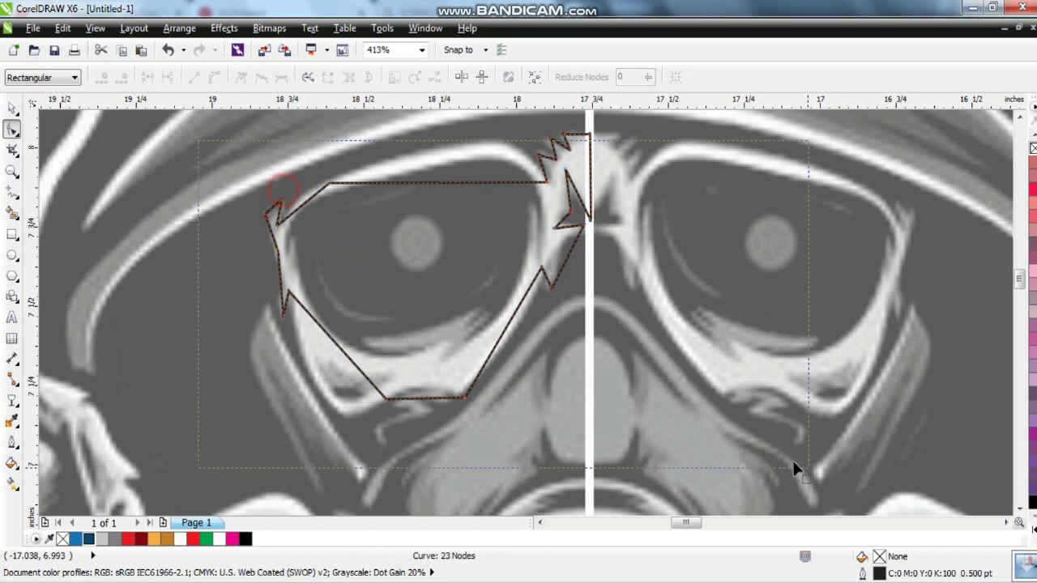
pyautogui.hotkey('shift', 'F2')
pyautogui.click(215, 77)
# - Bend the goggle frame's top, lower and bottom edges into curves following the rim
pyautogui.moveTo(551, 192)
pyautogui.mouseDown()
pyautogui.moveTo(599, 154)
pyautogui.moveTo(604, 136)
pyautogui.mouseUp()
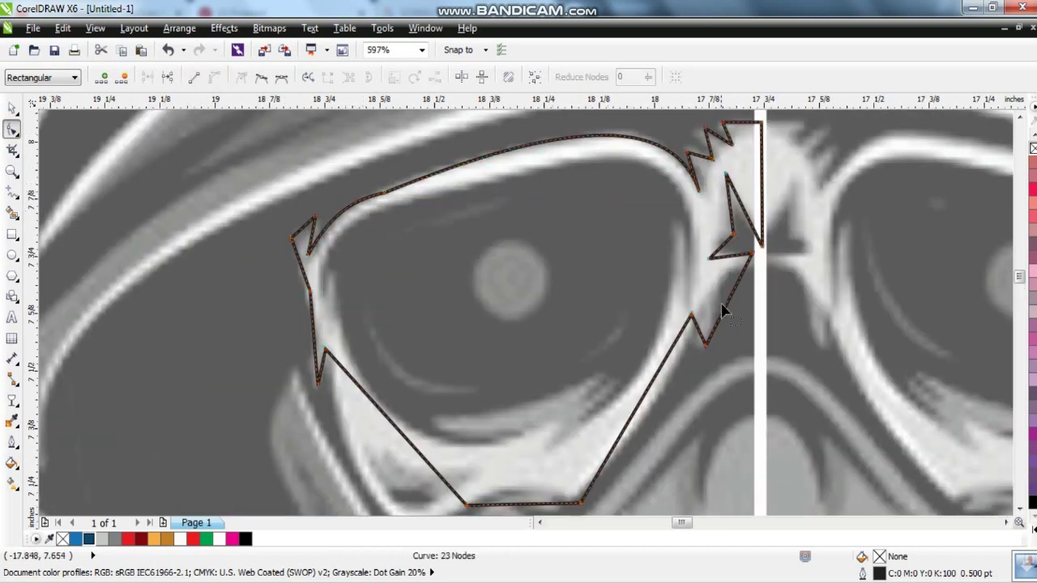
pyautogui.moveTo(645, 399); pyautogui.dragTo(656, 383)
pyautogui.moveTo(389, 428); pyautogui.dragTo(381, 498)
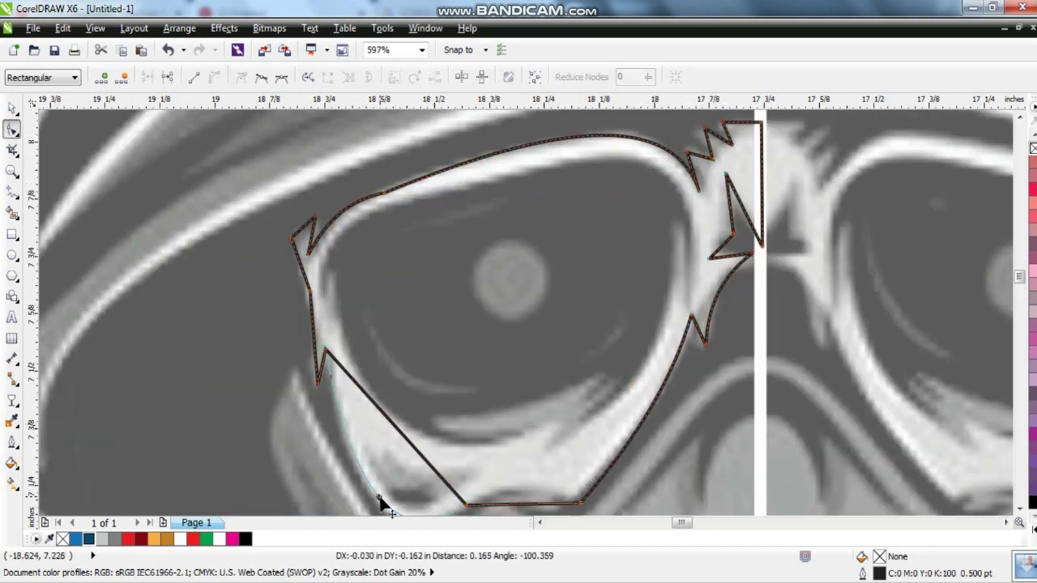
pyautogui.moveTo(508, 506); pyautogui.dragTo(510, 491)
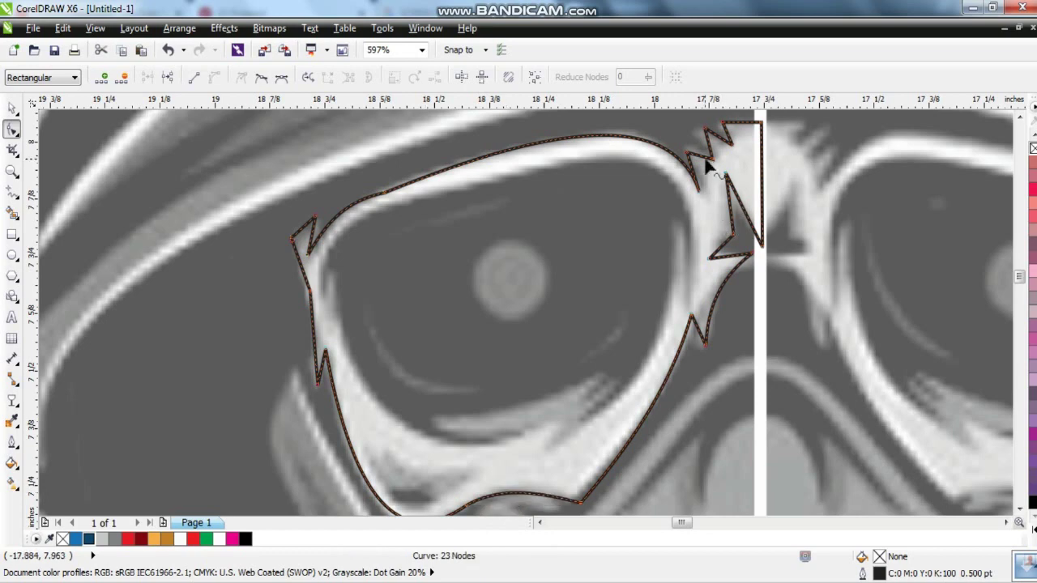
pyautogui.moveTo(713, 145); pyautogui.dragTo(711, 148)
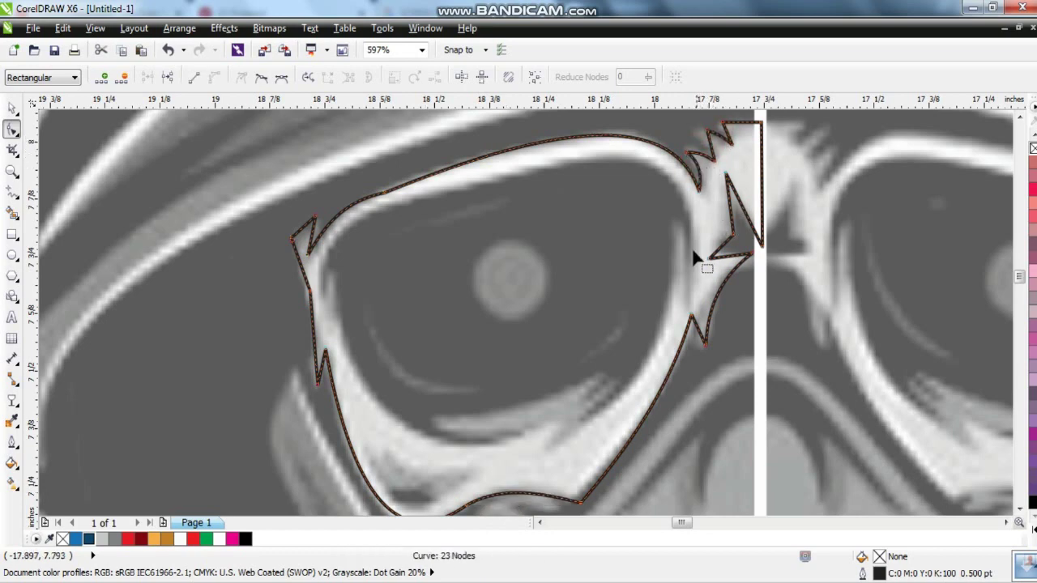
# - Draw a 10-node closed outline around the inner edge of the lens
pyautogui.click(12, 191)
pyautogui.click(385, 205)
pyautogui.click(601, 156)
pyautogui.click(690, 305)
pyautogui.click(669, 217)
pyautogui.click(582, 425)
pyautogui.click(544, 450)
pyautogui.click(554, 419)
pyautogui.click(342, 330)
pyautogui.click(331, 267)
pyautogui.click(321, 296)
# - Curve the lens outline's edges into smooth arcs along the rim
pyautogui.press('F10')
pyautogui.scroll(1, 442, 262)
pyautogui.moveTo(308, 239); pyautogui.dragTo(307, 236)
pyautogui.moveTo(382, 380); pyautogui.dragTo(388, 470)
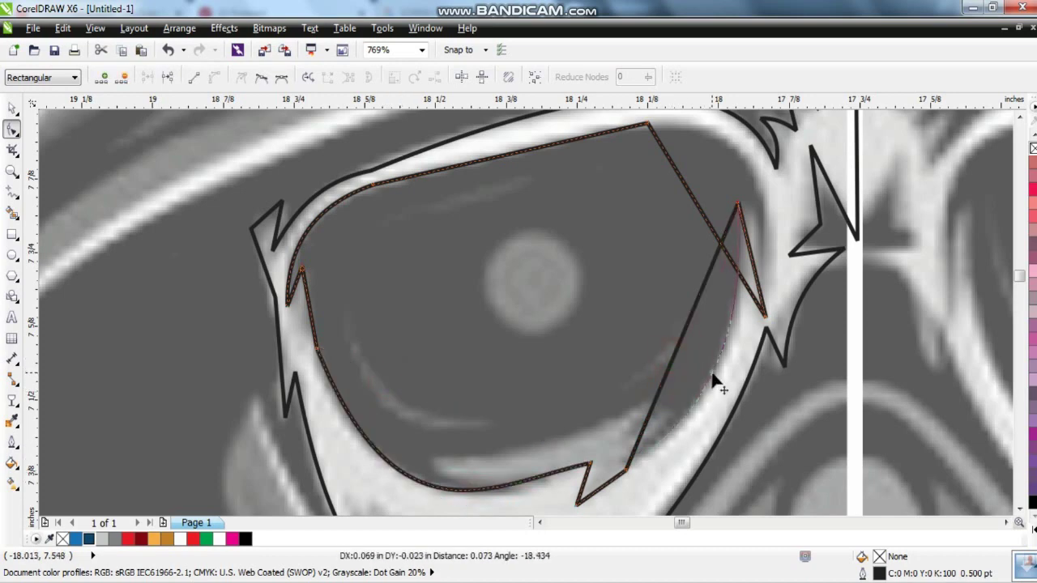
pyautogui.moveTo(713, 381); pyautogui.dragTo(711, 377)
pyautogui.moveTo(742, 183); pyautogui.dragTo(749, 174)
pyautogui.moveTo(563, 149); pyautogui.dragTo(556, 144)
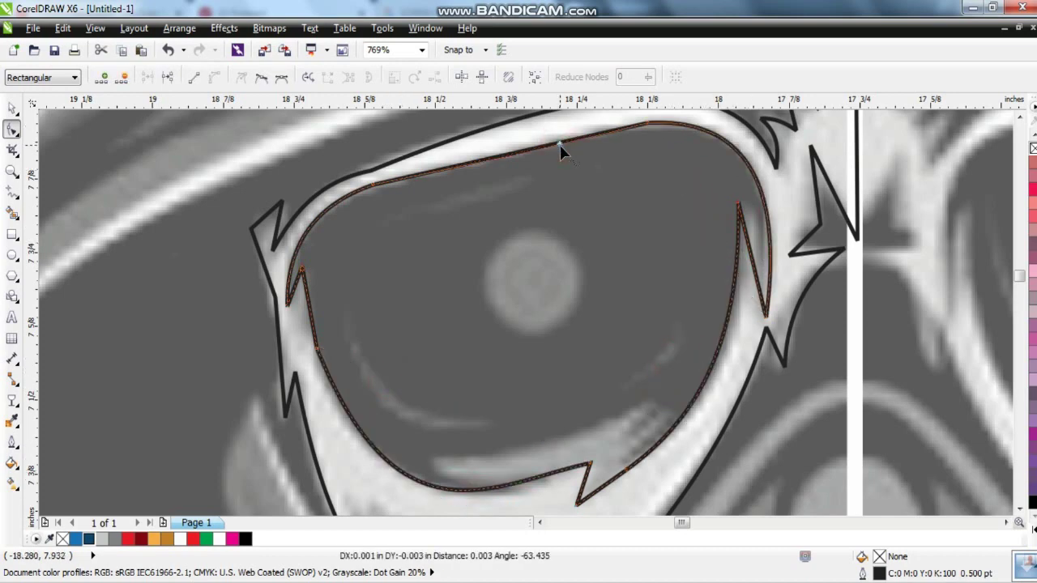
pyautogui.click(12, 108)
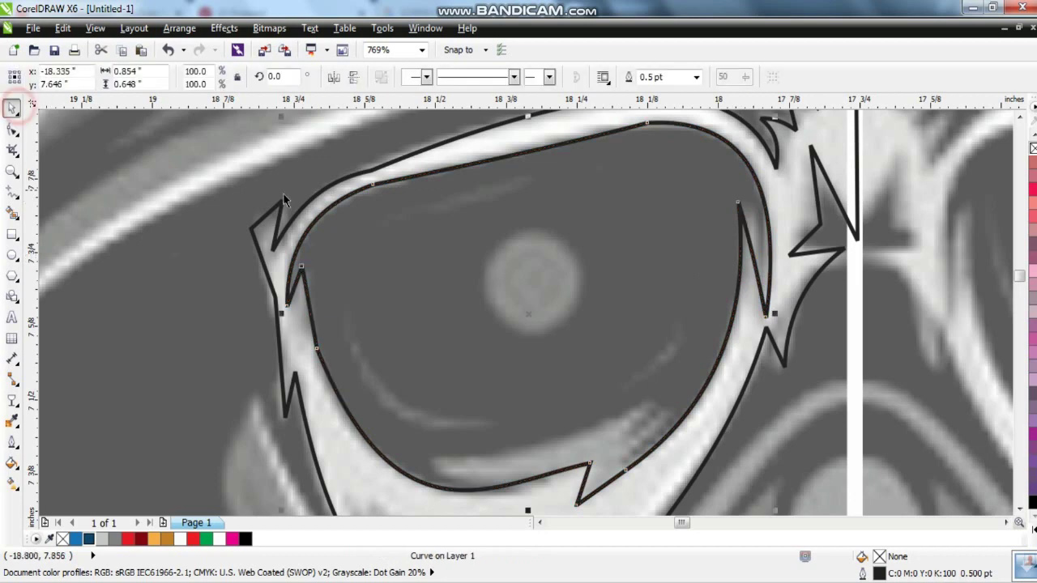
pyautogui.scroll(-1, 433, 243)
pyautogui.click(12, 172)
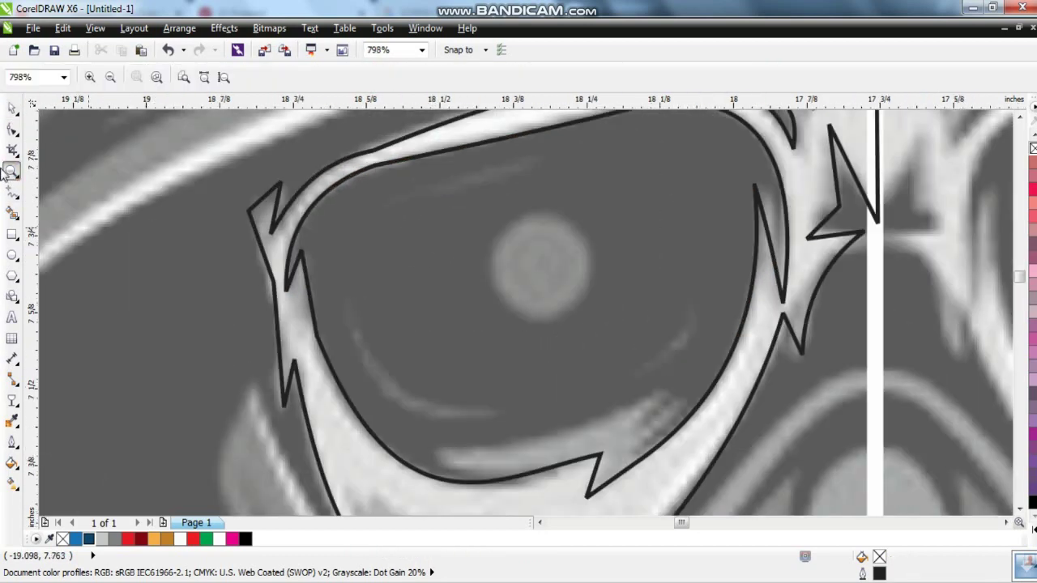
# - Draw two lines in the left lens and bend them into crescent highlights
pyautogui.click(13, 199)
pyautogui.click(347, 328)
pyautogui.click(498, 411)
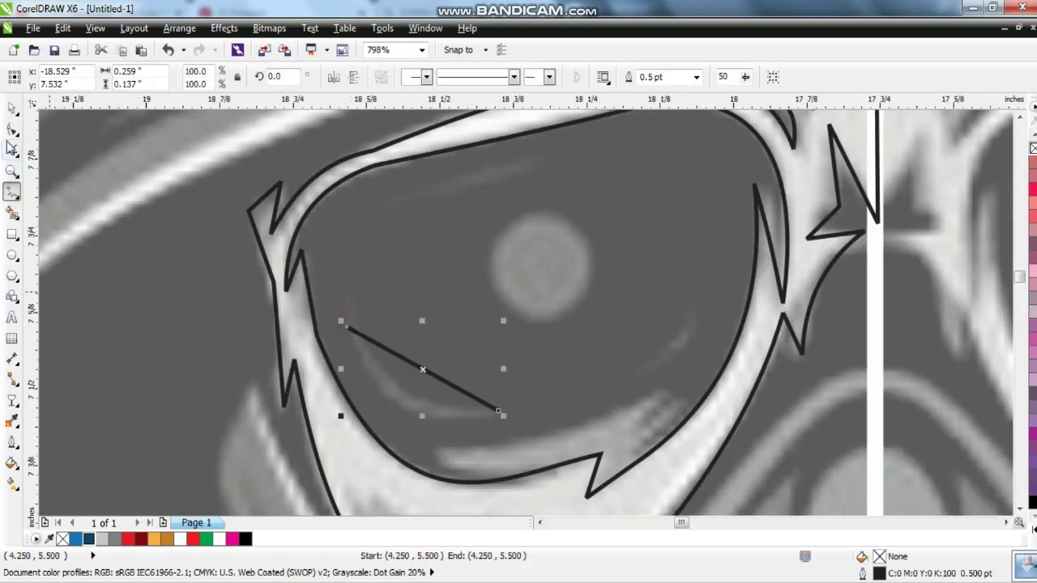
pyautogui.press('F10')
pyautogui.moveTo(424, 366); pyautogui.dragTo(417, 405)
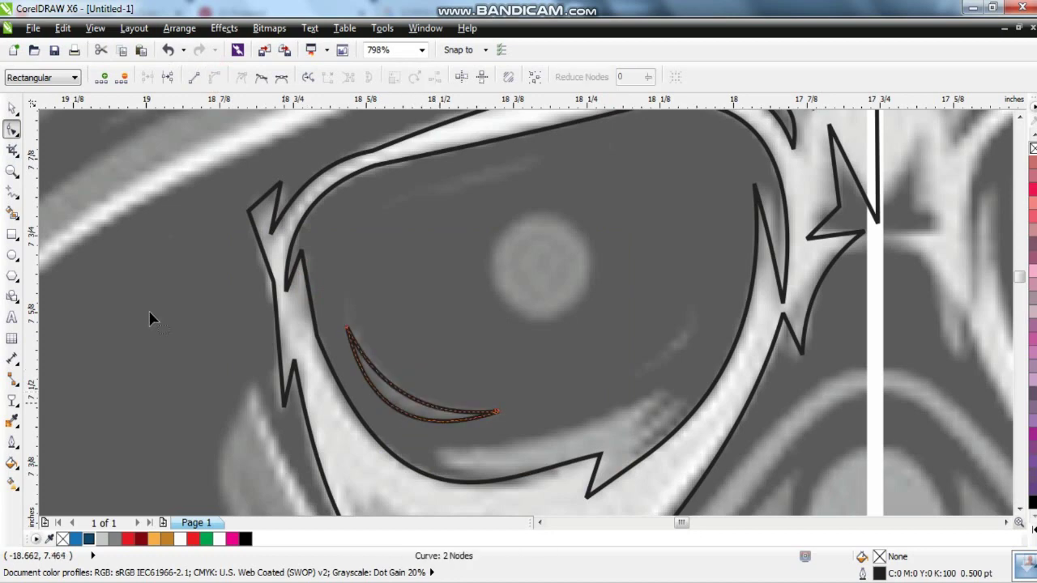
pyautogui.click(12, 190)
pyautogui.click(630, 369)
pyautogui.click(705, 312)
pyautogui.press('F10')
pyautogui.click(211, 76)
pyautogui.moveTo(675, 352); pyautogui.dragTo(669, 348)
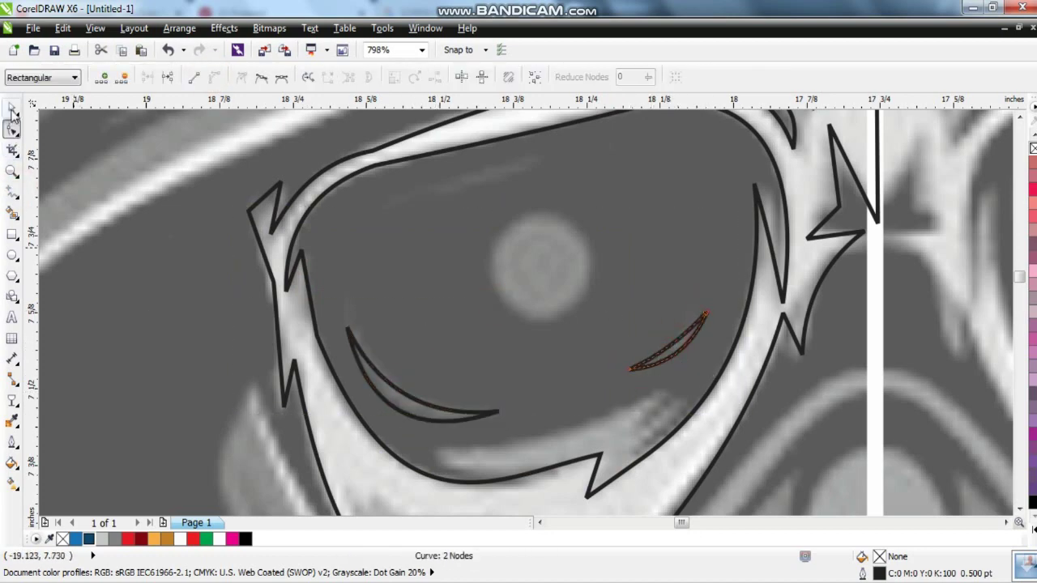
# - Fill the crescent highlights grey and remove their outlines
pyautogui.click(12, 108)
pyautogui.keyDown('shift'); pyautogui.click(389, 387); pyautogui.keyUp('shift')
pyautogui.click(106, 542)
pyautogui.rightClick(105, 541)
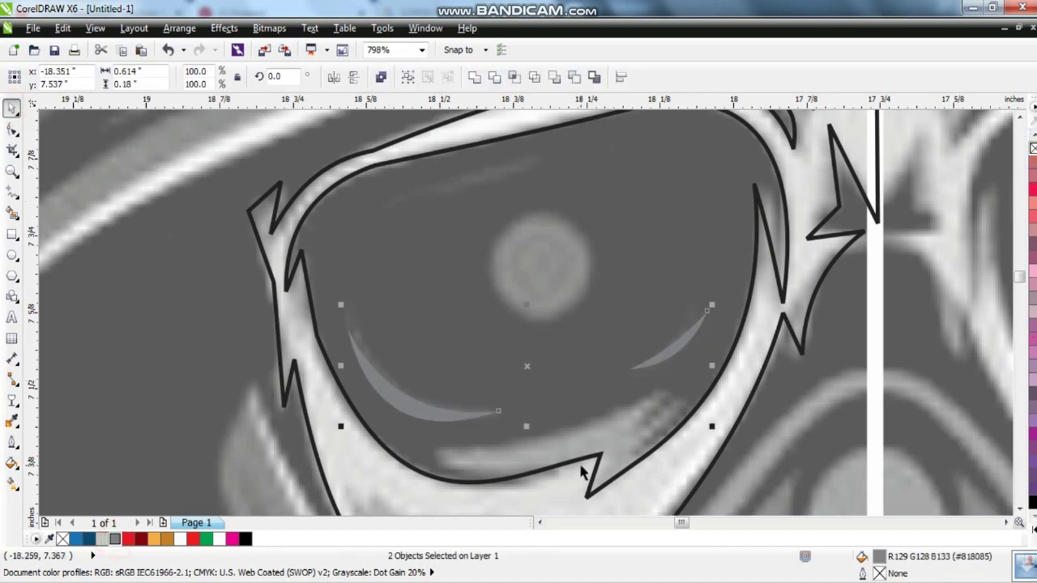
# - Fill the goggle frame light grey
pyautogui.press('Tab')
pyautogui.click(180, 542)
pyautogui.scroll(-1, 425, 287)
pyautogui.click(103, 541)
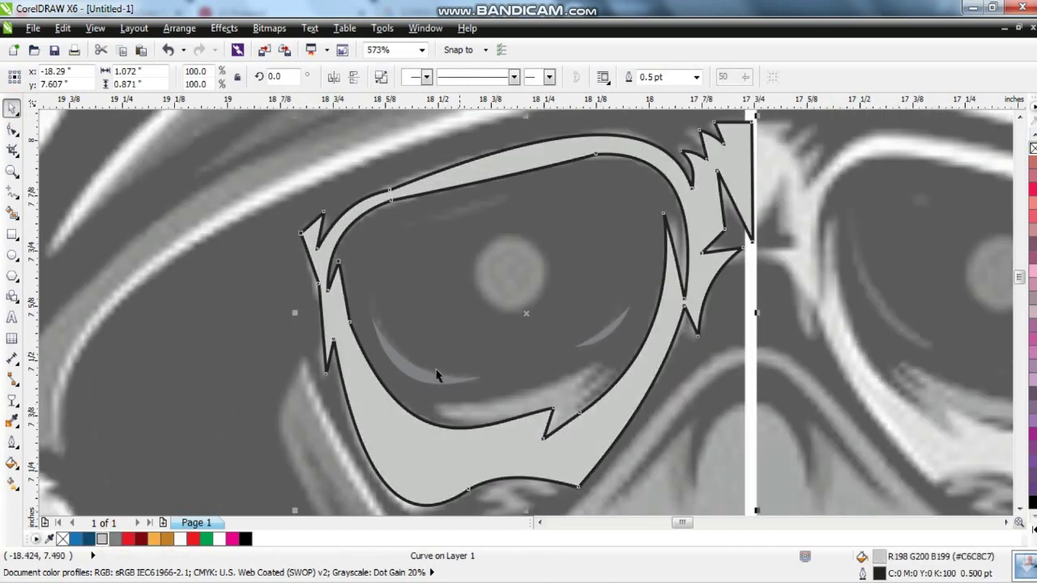
pyautogui.click(435, 377)
# - Draw a closed zigzag shadow shape in the lower goggle frame and fill it dark grey
pyautogui.press('Escape')
pyautogui.scroll(-2, 616, 430)
pyautogui.press('F5')
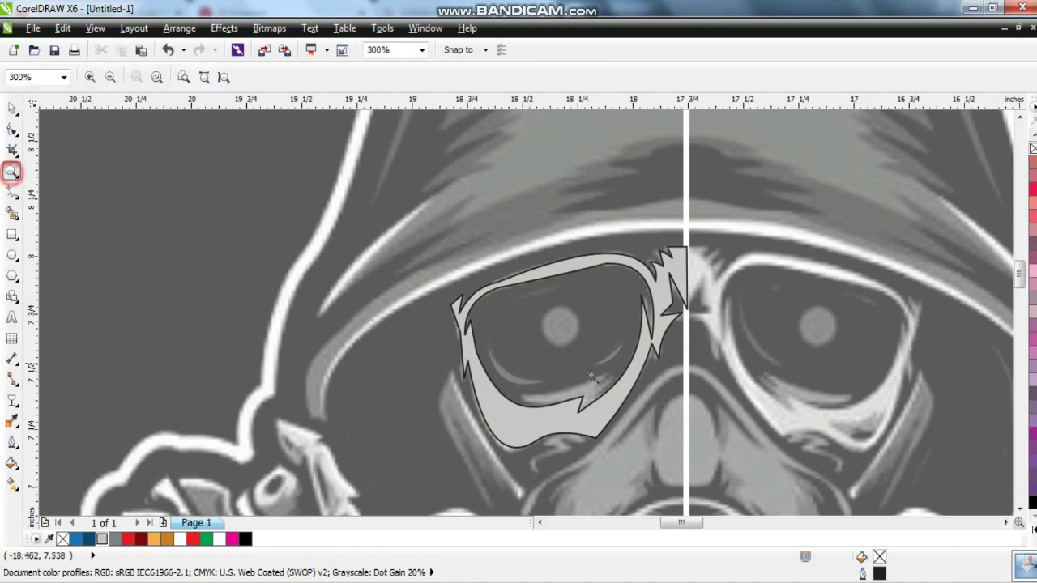
pyautogui.scroll(3, 683, 424)
pyautogui.click(283, 329)
pyautogui.click(503, 280)
pyautogui.click(469, 319)
pyautogui.click(515, 294)
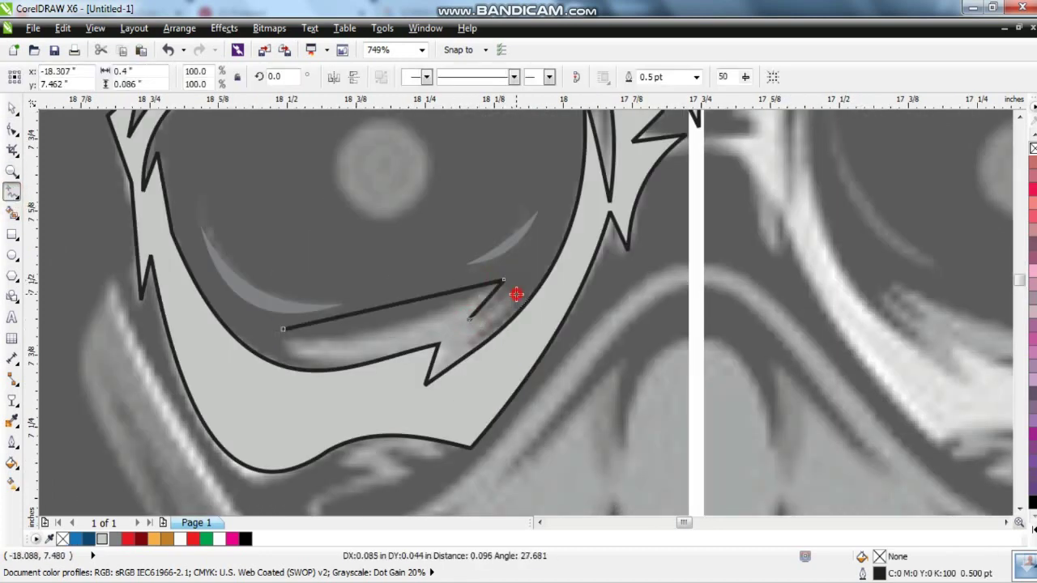
pyautogui.click(438, 395)
pyautogui.click(279, 395)
pyautogui.click(359, 367)
pyautogui.click(283, 329)
pyautogui.press('F10')
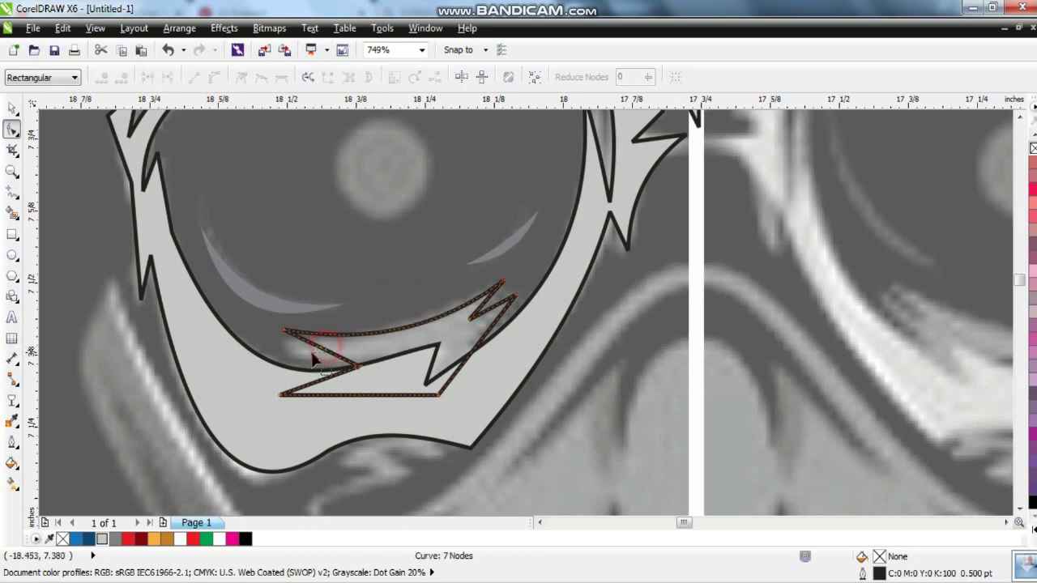
pyautogui.click(114, 539)
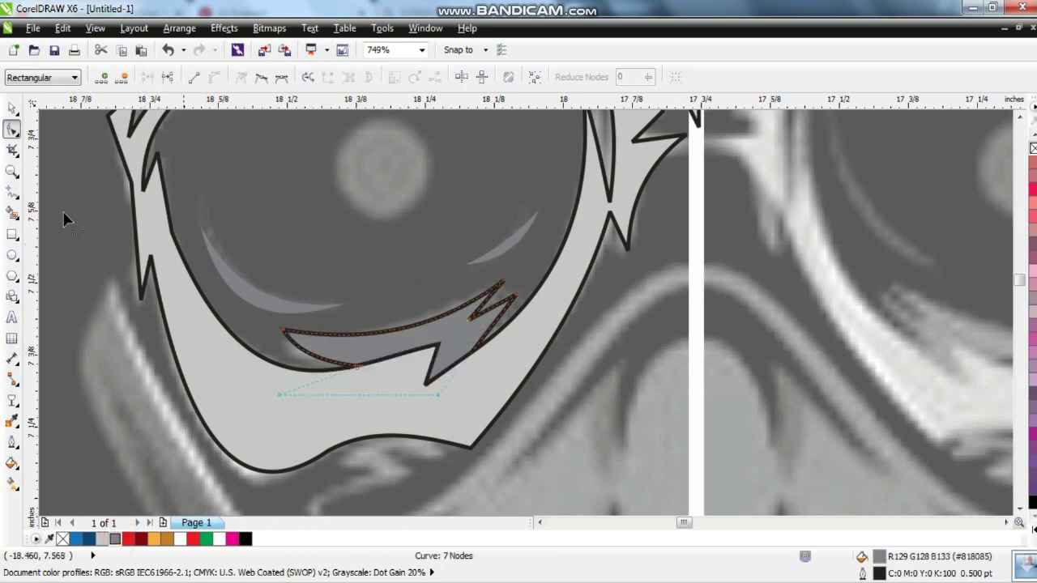
# - Add a bright red circle without outline as the eye pupil
pyautogui.click(12, 277)
pyautogui.moveTo(335, 117); pyautogui.dragTo(435, 221)
pyautogui.press('space')
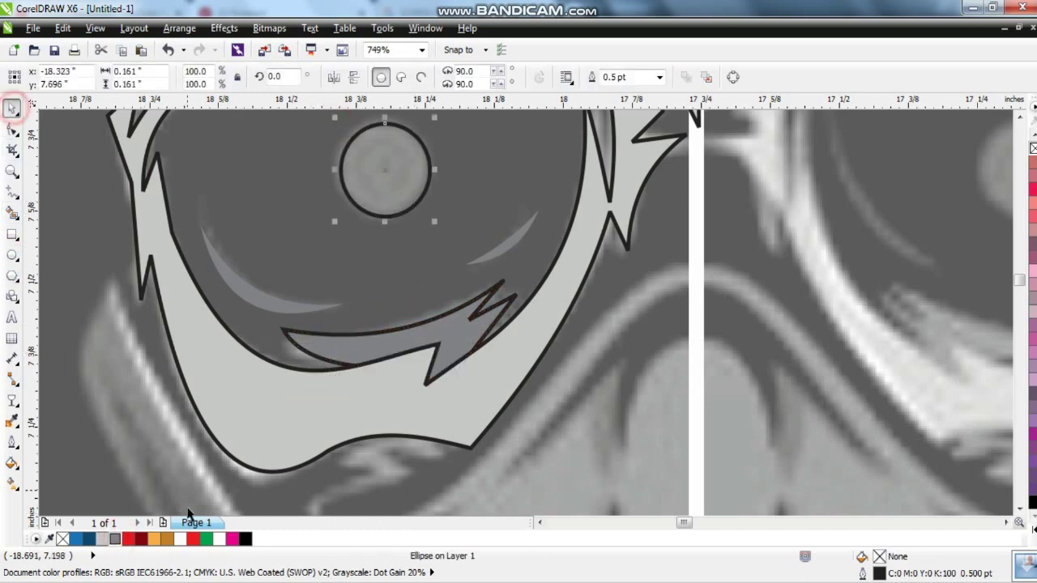
pyautogui.click(138, 540)
pyautogui.rightClick(62, 539)
pyautogui.click(193, 538)
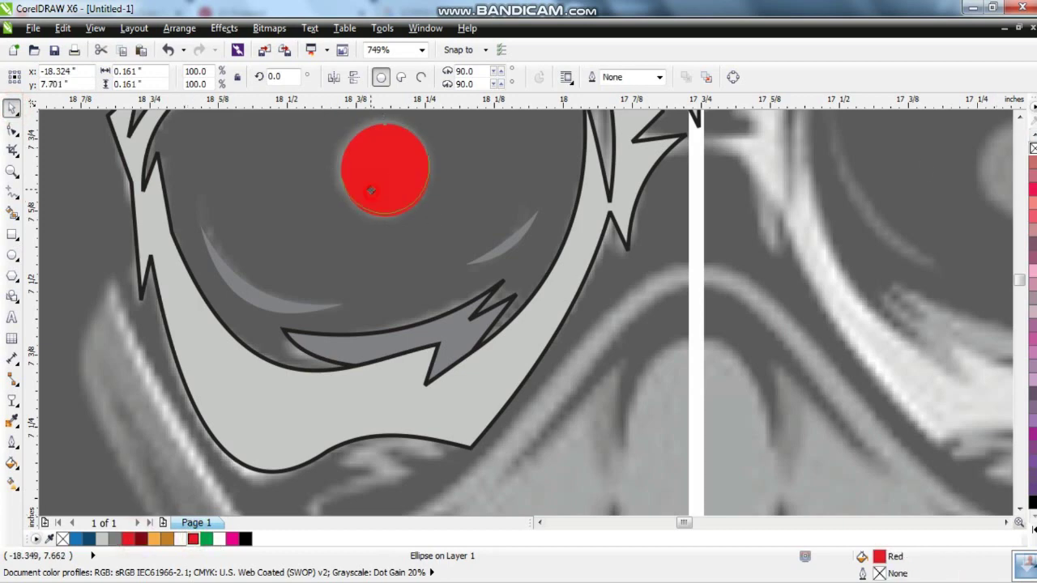
# - Trace the lens with Freehand, fill it dark grey, and clip it inside the goggle rim
pyautogui.scroll(-4, 502, 255)
pyautogui.click(451, 283)
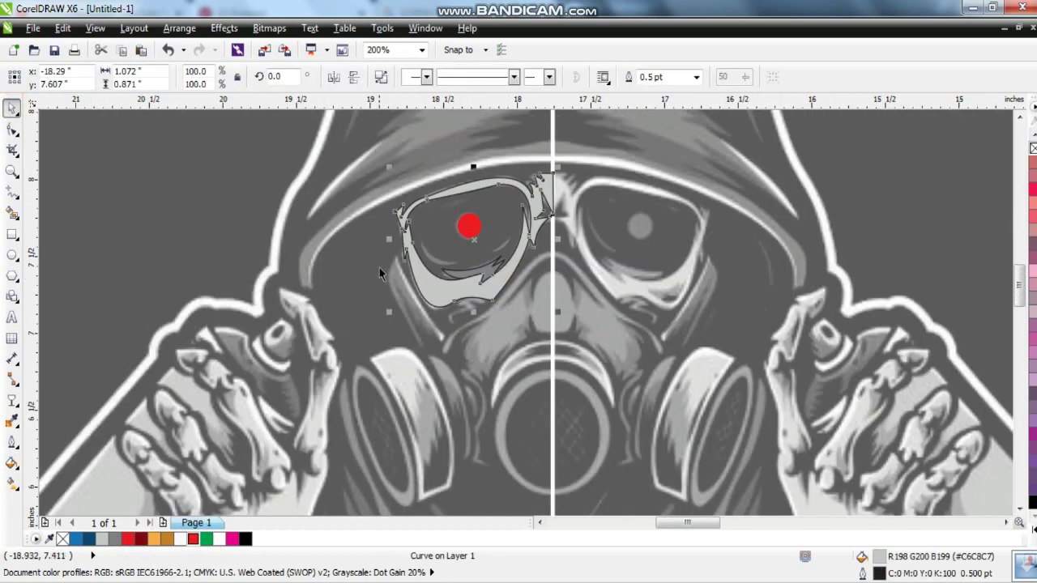
pyautogui.press('z')
pyautogui.moveTo(359, 177); pyautogui.dragTo(640, 352)
pyautogui.press('F5')
pyautogui.moveTo(491, 137); pyautogui.dragTo(332, 279)
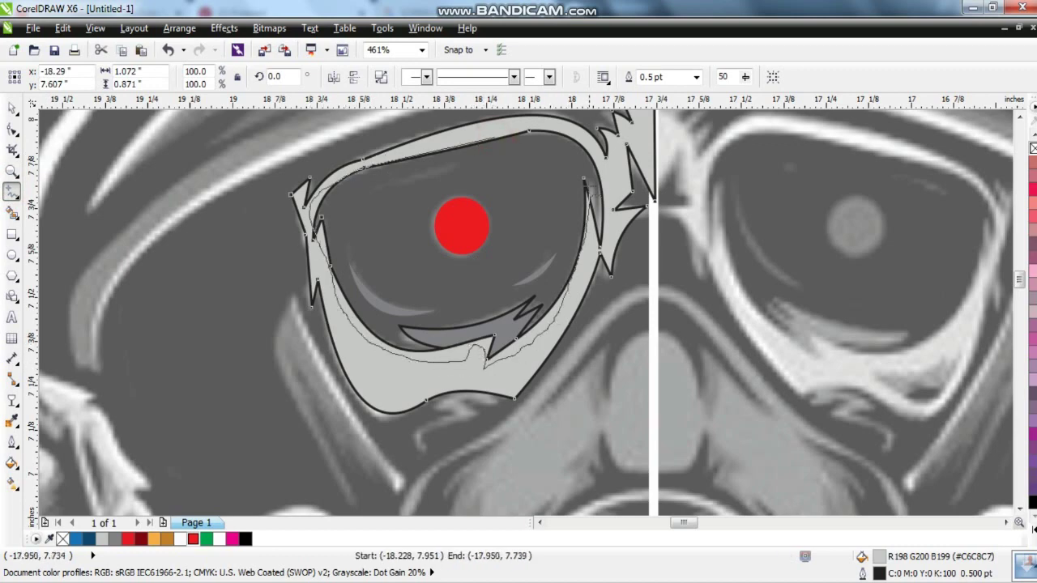
pyautogui.moveTo(497, 136); pyautogui.dragTo(493, 136)
pyautogui.press('space')
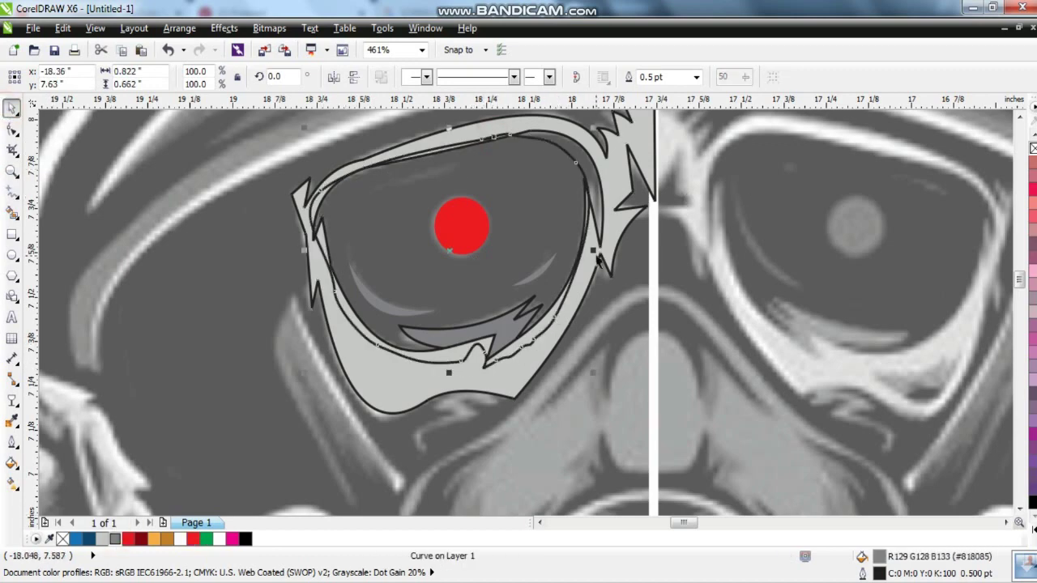
pyautogui.click(7, 131)
pyautogui.click(480, 133)
pyautogui.click(136, 76)
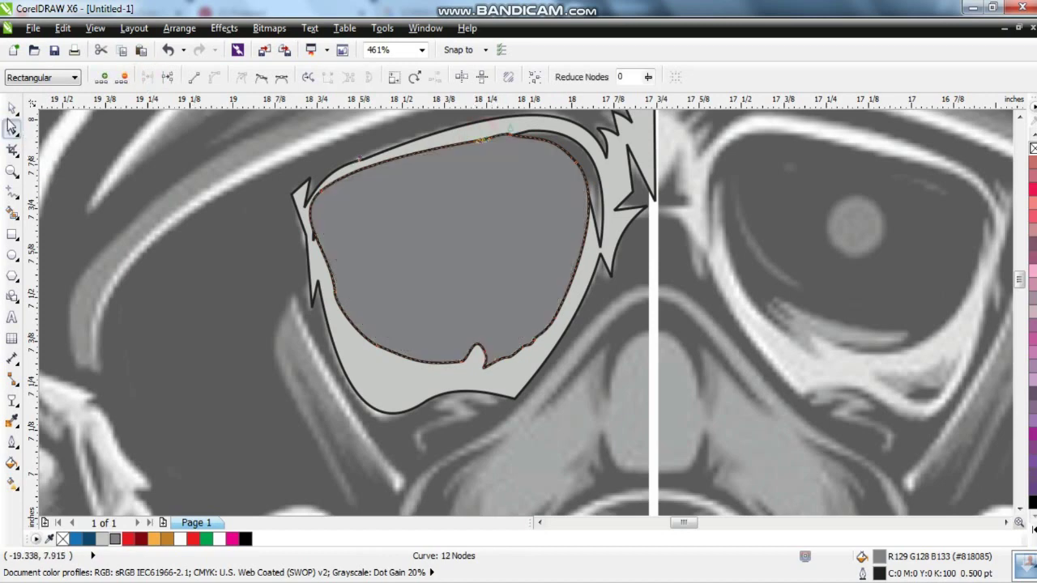
pyautogui.press('space')
# - Group the goggle pieces, place a horizontally mirrored copy over the right eye, and group both
pyautogui.scroll(-5, 535, 355)
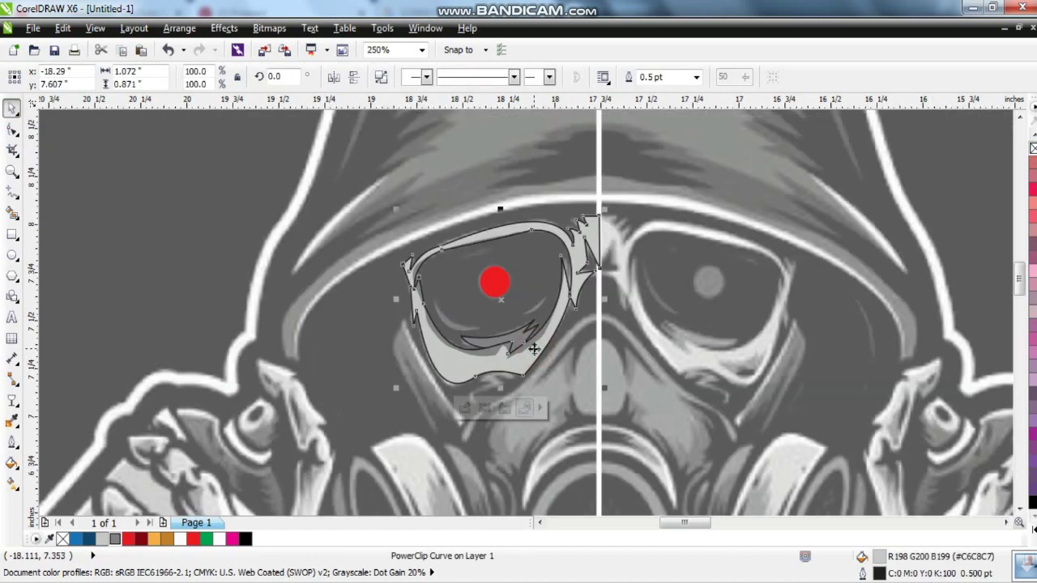
pyautogui.moveTo(154, 224); pyautogui.dragTo(583, 380)
pyautogui.hotkey('ctrl', 'g')
pyautogui.moveTo(461, 324); pyautogui.dragTo(680, 324)
pyautogui.keyDown('shift'); pyautogui.click(514, 316); pyautogui.keyUp('shift')
pyautogui.hotkey('ctrl', 'g')
# - Move the goggle pair onto the blue hooded figure's face
pyautogui.scroll(-2, 565, 327)
pyautogui.moveTo(565, 324); pyautogui.dragTo(150, 344)
pyautogui.click(375, 196)
pyautogui.scroll(-2, 375, 195)
pyautogui.press('Escape')
pyautogui.scroll(2, 607, 379)
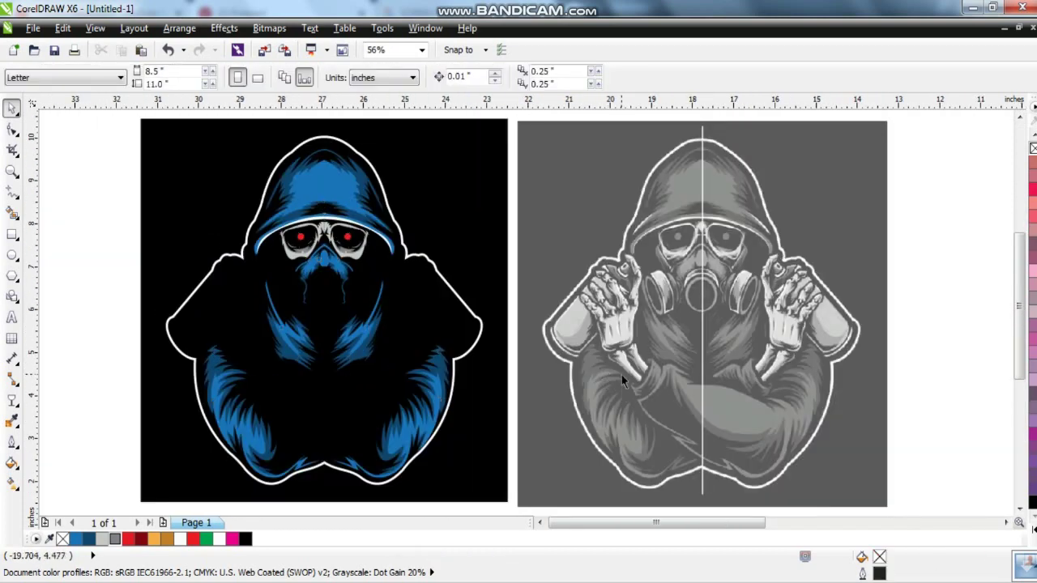
# - Zoom in on the left filter and outline its rim as a closed four-corner shape
pyautogui.click(12, 171)
pyautogui.moveTo(615, 267); pyautogui.dragTo(823, 344)
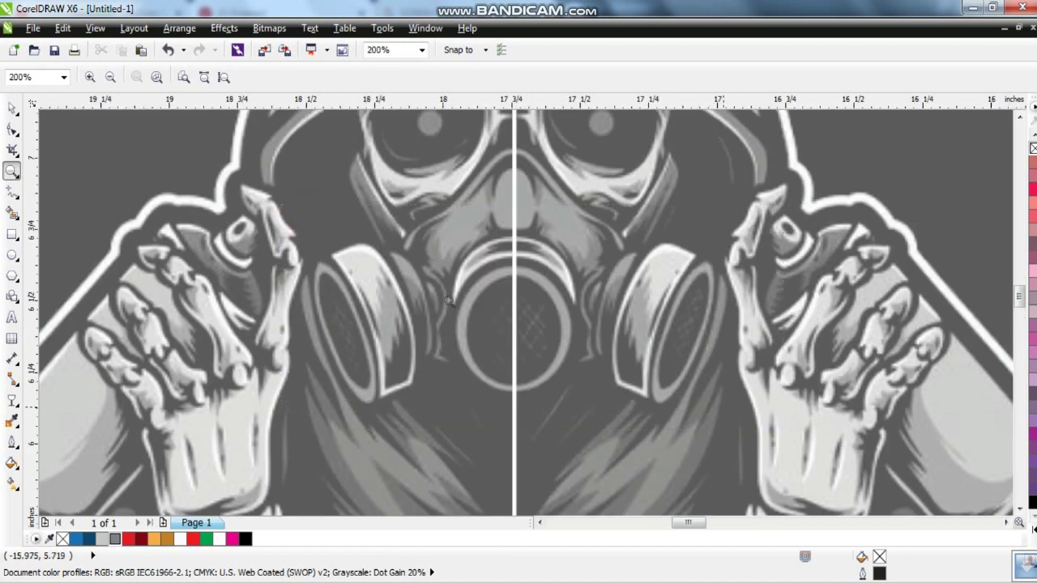
pyautogui.click(551, 336)
pyautogui.click(12, 191)
pyautogui.click(168, 198)
pyautogui.click(274, 226)
pyautogui.click(318, 445)
pyautogui.click(262, 468)
pyautogui.click(167, 197)
# - Curve the rim outline's edges to follow the filter's shape
pyautogui.click(13, 130)
pyautogui.scroll(2, 405, 456)
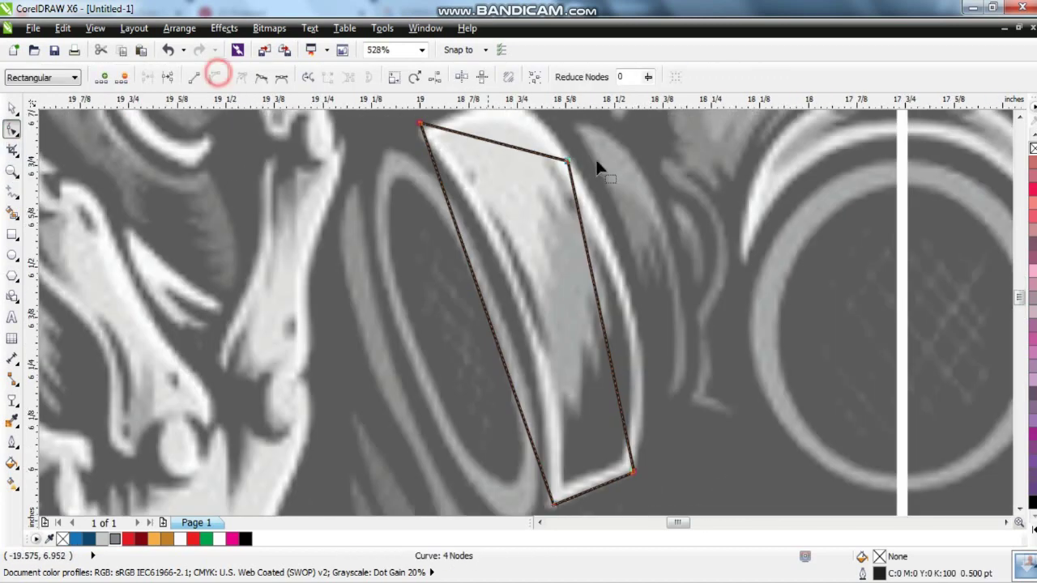
pyautogui.click(508, 142)
pyautogui.moveTo(514, 166); pyautogui.dragTo(513, 141)
pyautogui.moveTo(603, 324); pyautogui.dragTo(631, 324)
pyautogui.moveTo(585, 174); pyautogui.dragTo(604, 268)
pyautogui.scroll(-2, 636, 421)
pyautogui.moveTo(505, 300); pyautogui.dragTo(522, 267)
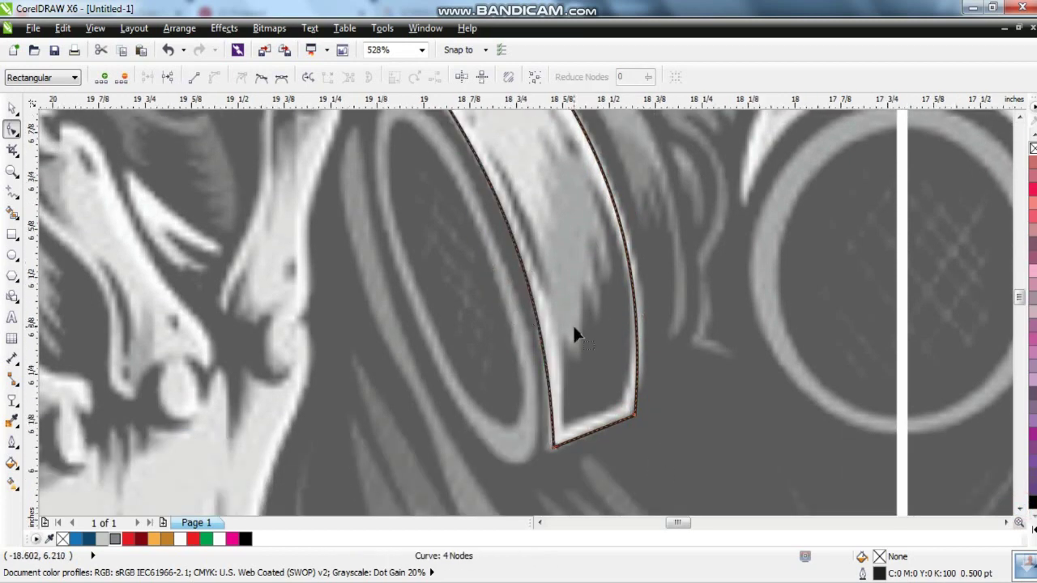
pyautogui.hotkey('shift', 'F2')
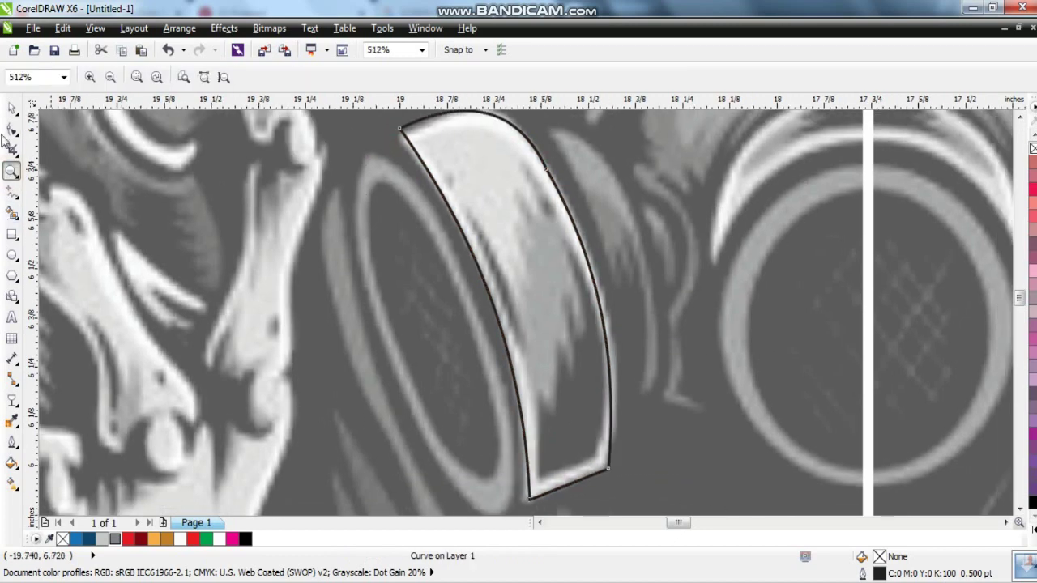
# - Draw an inner band shape and curve its edges along the rim
pyautogui.click(13, 192)
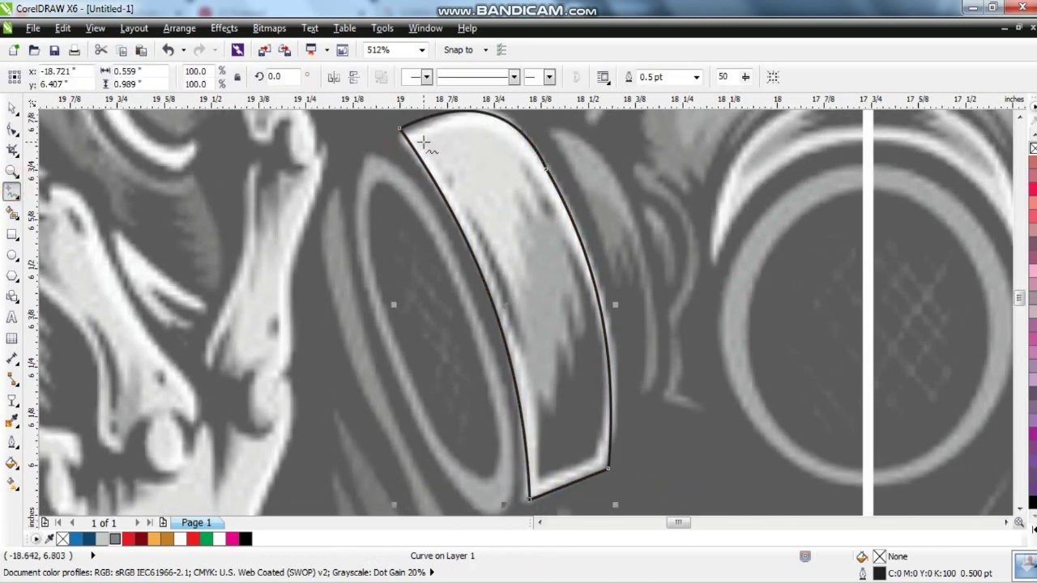
pyautogui.click(421, 139)
pyautogui.click(543, 188)
pyautogui.click(597, 456)
pyautogui.click(536, 474)
pyautogui.click(421, 139)
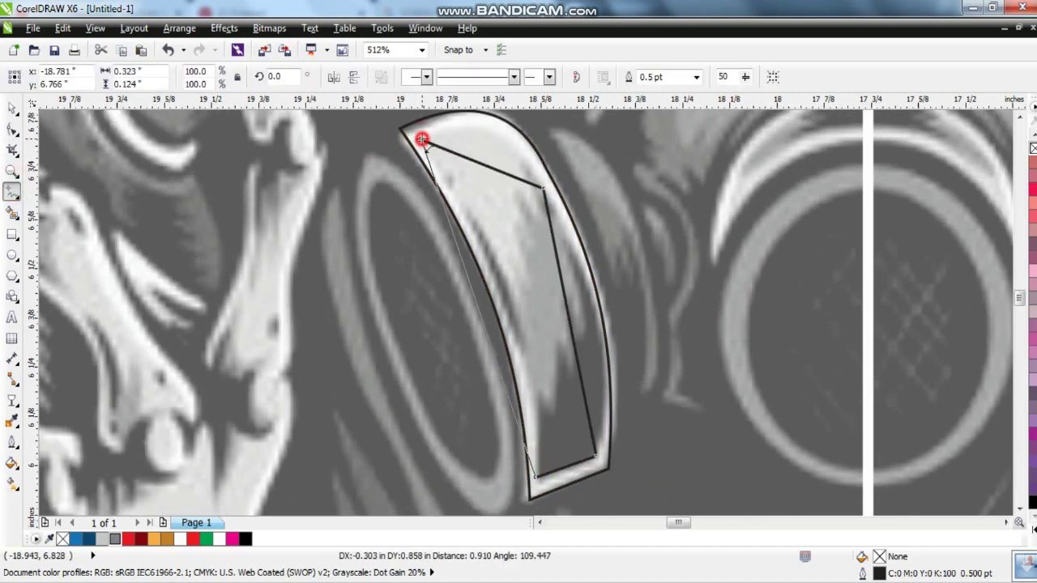
pyautogui.click(12, 127)
pyautogui.scroll(1, 508, 160)
pyautogui.moveTo(507, 159); pyautogui.dragTo(514, 132)
pyautogui.moveTo(589, 290); pyautogui.dragTo(615, 301)
pyautogui.moveTo(484, 290); pyautogui.dragTo(511, 297)
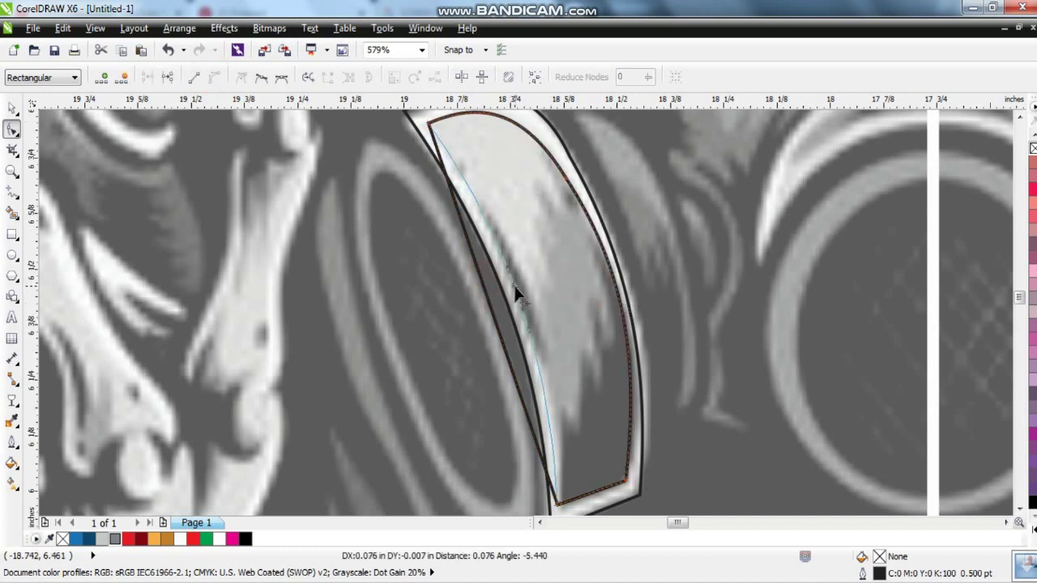
pyautogui.press('space')
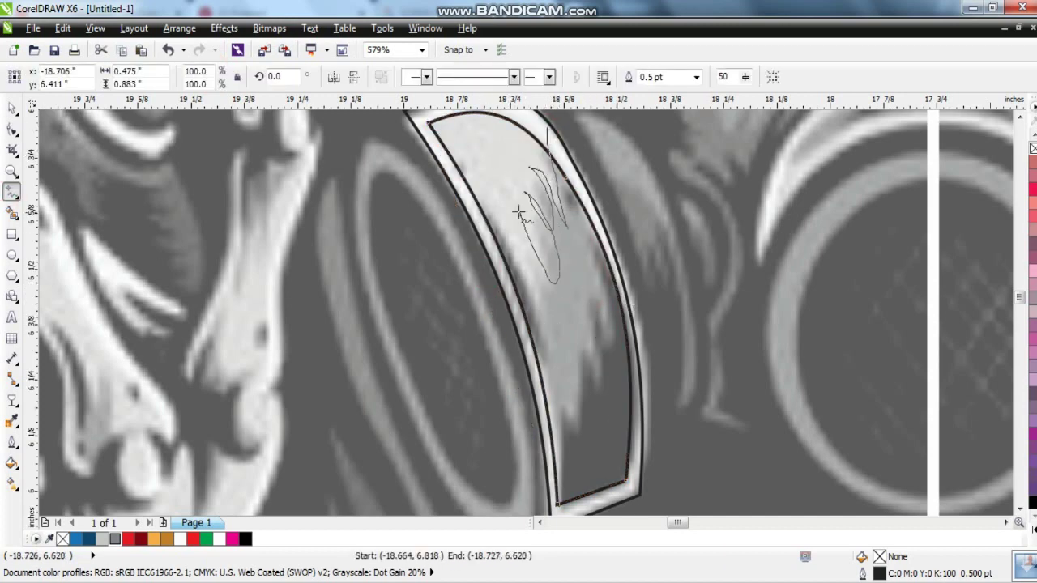
# - Fill the inner band light grey and PowerClip it inside the rim outline
pyautogui.moveTo(547, 127)
pyautogui.mouseDown()
pyautogui.moveTo(559, 248)
pyautogui.moveTo(547, 390)
pyautogui.moveTo(523, 146)
pyautogui.moveTo(548, 191)
pyautogui.mouseUp()
pyautogui.hotkey('ctrl', 'z')
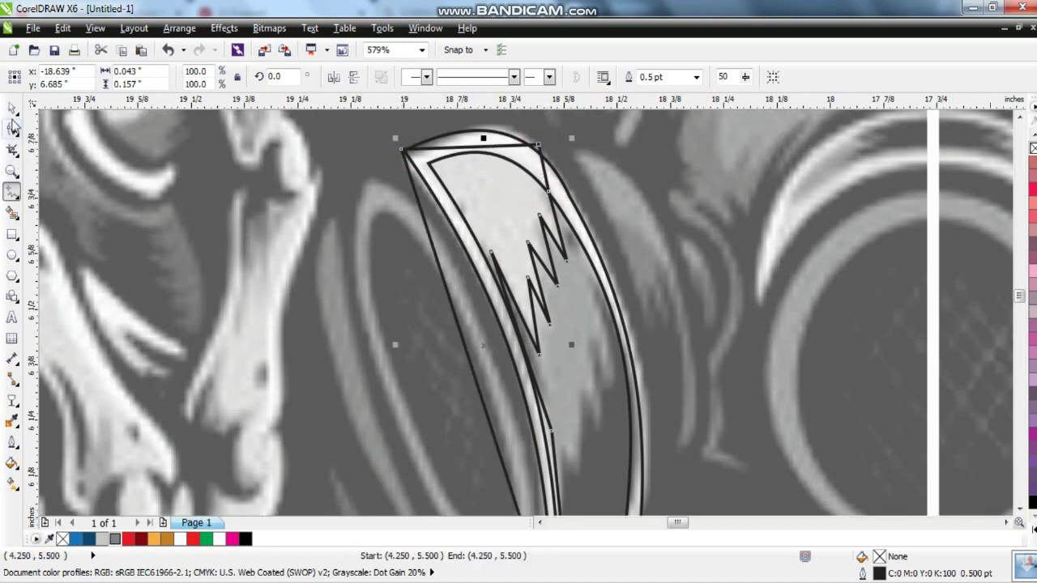
pyautogui.click(103, 539)
pyautogui.click(549, 216)
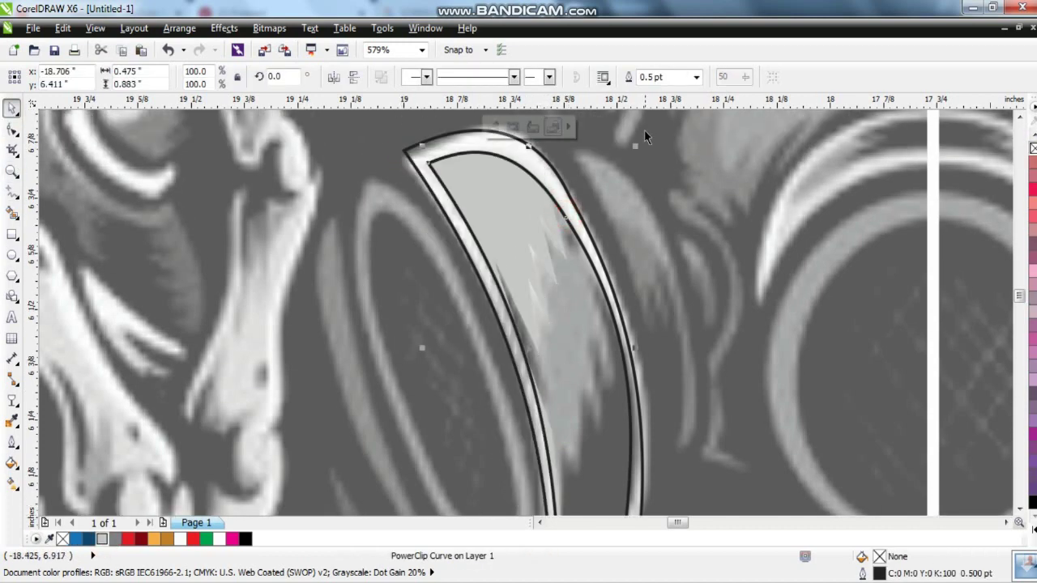
# - Add a freehand zigzag shadow inside the clipped band and fill it black
pyautogui.press('F5')
pyautogui.moveTo(609, 357); pyautogui.dragTo(418, 195)
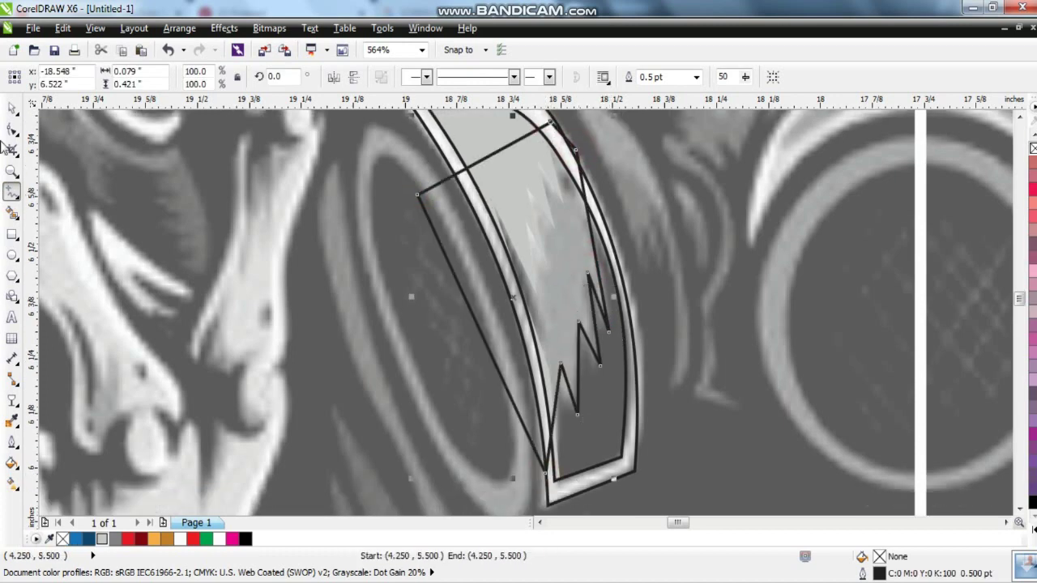
pyautogui.press('space')
pyautogui.click(527, 206)
pyautogui.keyDown('ctrl'); pyautogui.click(526, 206); pyautogui.keyUp('ctrl')
pyautogui.click(127, 544)
pyautogui.click(243, 541)
# - Fill the outer band white and remove its outline
pyautogui.click(581, 492)
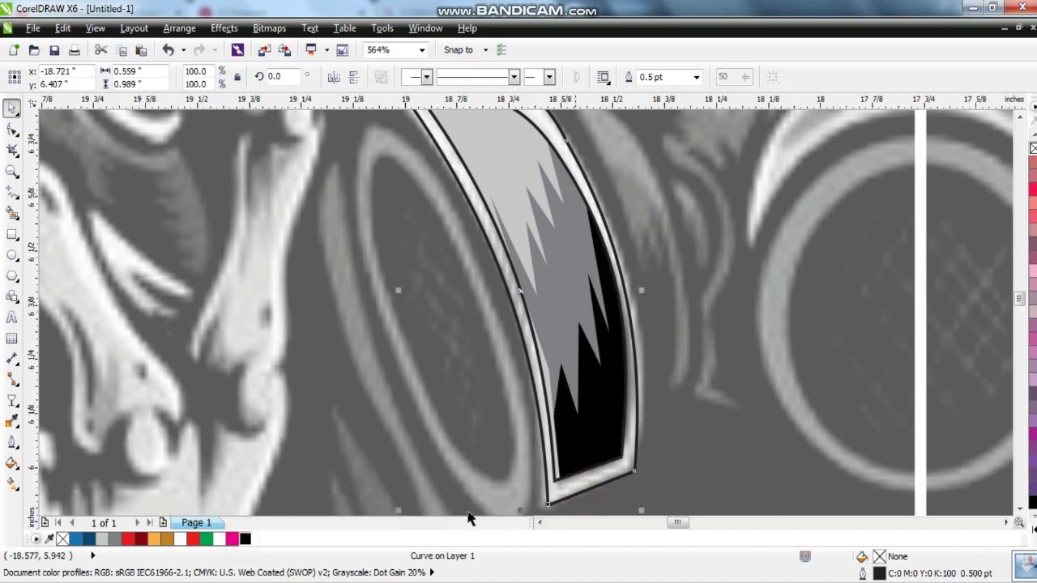
pyautogui.click(185, 540)
pyautogui.rightClick(1033, 148)
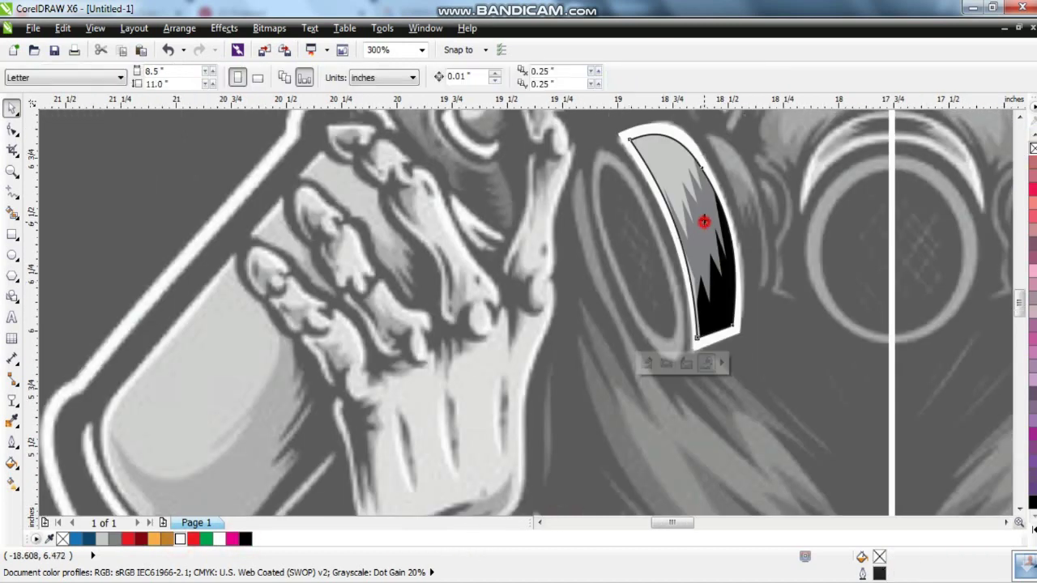
# - Zoom in on the left filter and outline a narrow sliver beside its rim
pyautogui.press('Escape')
pyautogui.press('F3')
pyautogui.click(11, 172)
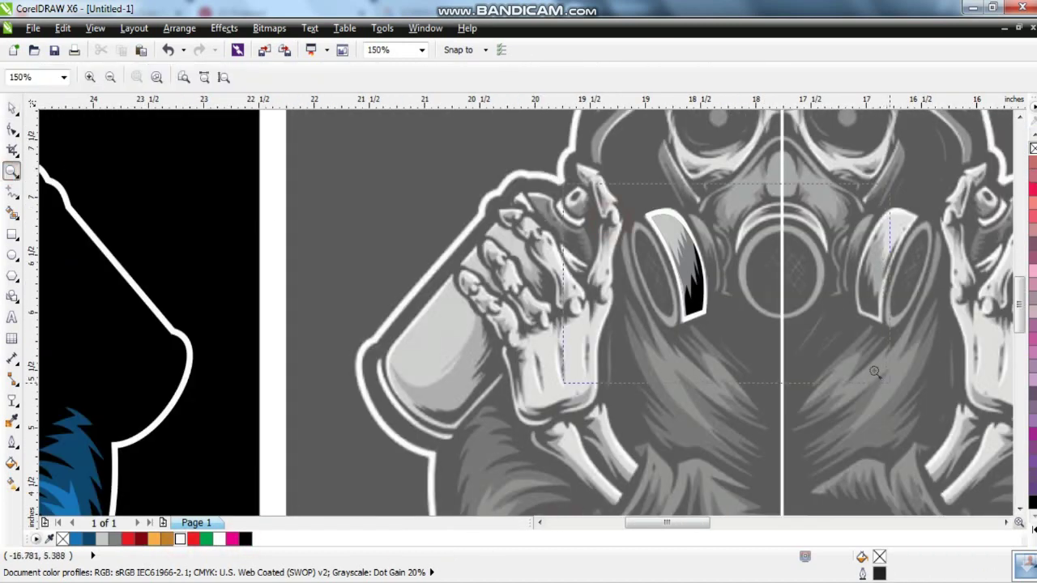
pyautogui.click(713, 268)
pyautogui.moveTo(273, 170); pyautogui.dragTo(794, 393)
pyautogui.scroll(1, 366, 136)
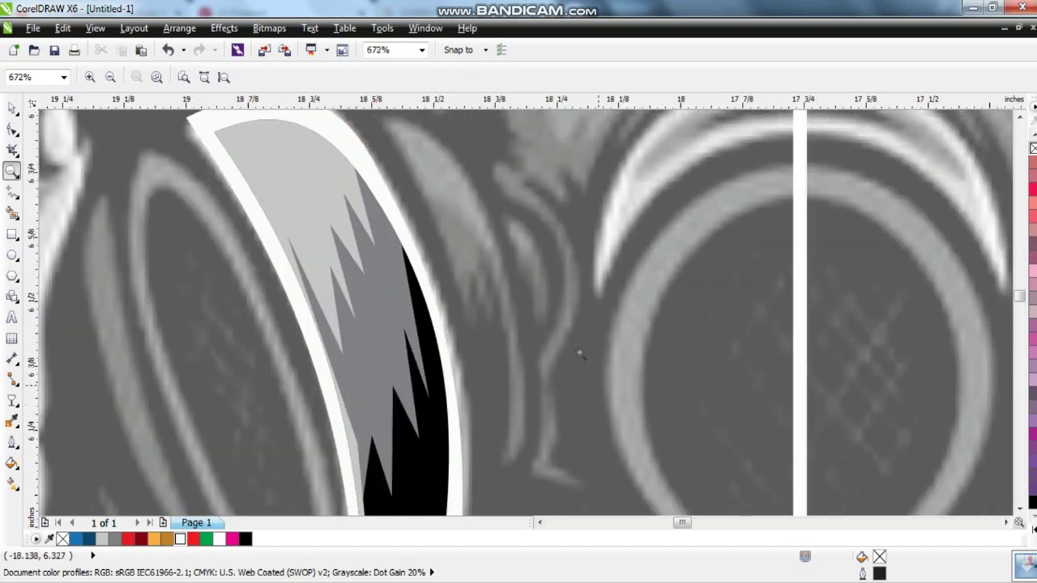
pyautogui.click(12, 192)
pyautogui.click(394, 121)
pyautogui.click(510, 463)
pyautogui.click(481, 241)
pyautogui.click(492, 312)
pyautogui.click(464, 265)
pyautogui.click(465, 311)
# - Bow the sliver's long edge outward and draw a shading shape over it
pyautogui.press('F10')
pyautogui.click(211, 75)
pyautogui.moveTo(463, 325)
pyautogui.mouseDown()
pyautogui.moveTo(494, 363)
pyautogui.moveTo(493, 285)
pyautogui.mouseUp()
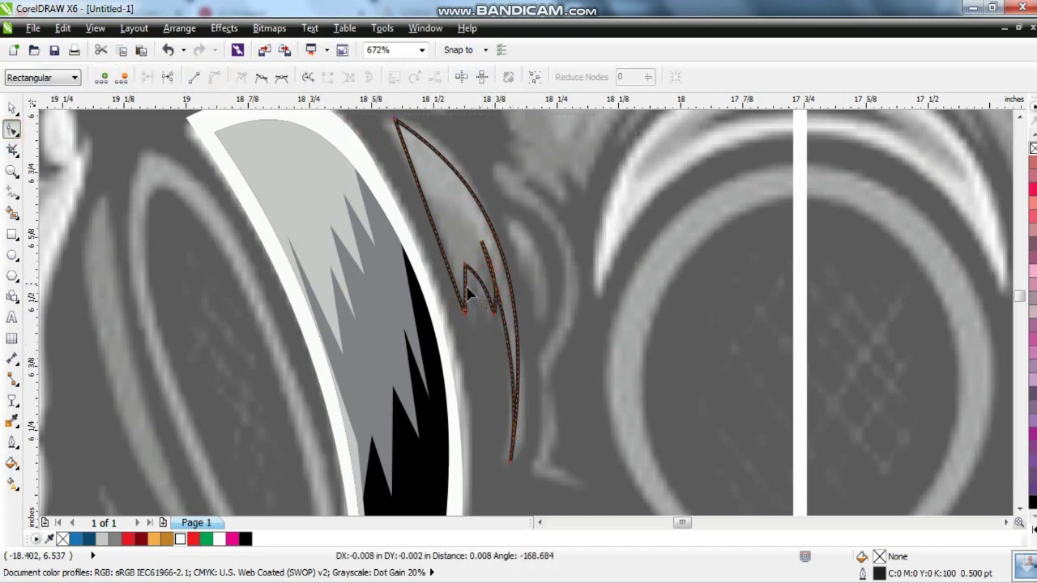
pyautogui.click(12, 192)
pyautogui.click(409, 181)
pyautogui.click(480, 240)
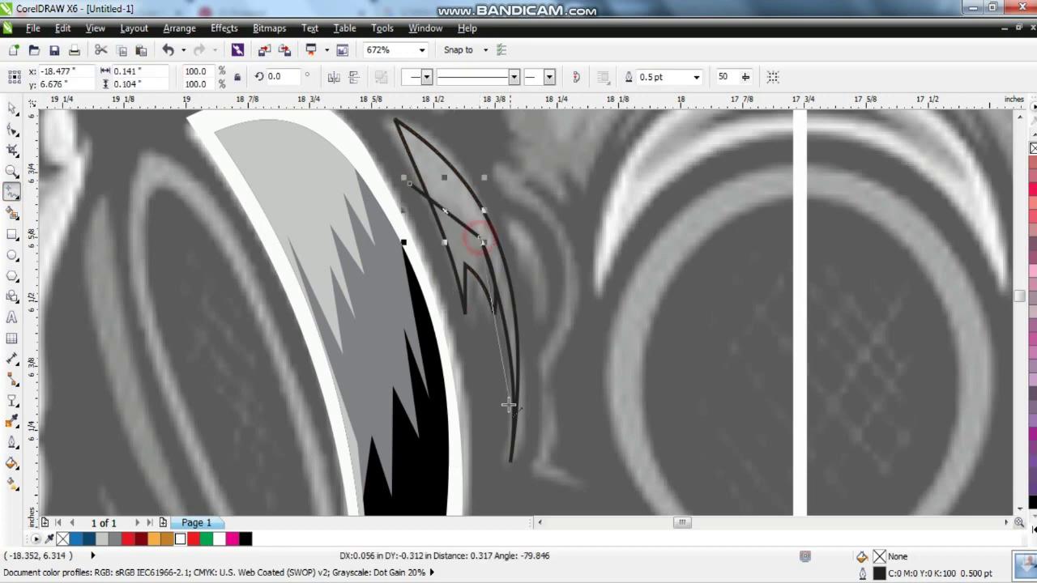
pyautogui.click(501, 302)
pyautogui.click(507, 421)
pyautogui.click(493, 470)
pyautogui.click(580, 468)
pyautogui.click(486, 147)
pyautogui.click(409, 127)
pyautogui.click(368, 130)
# - Fill the shading light grey, PowerClip it inside the sliver, and remove the sliver's outline
pyautogui.click(409, 208)
pyautogui.click(13, 128)
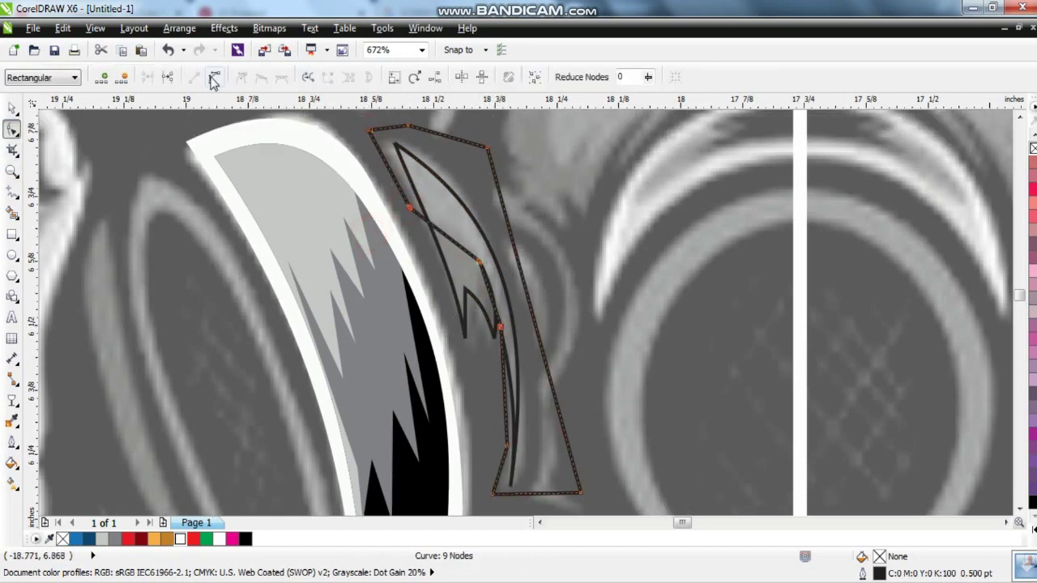
pyautogui.click(115, 538)
pyautogui.press('space')
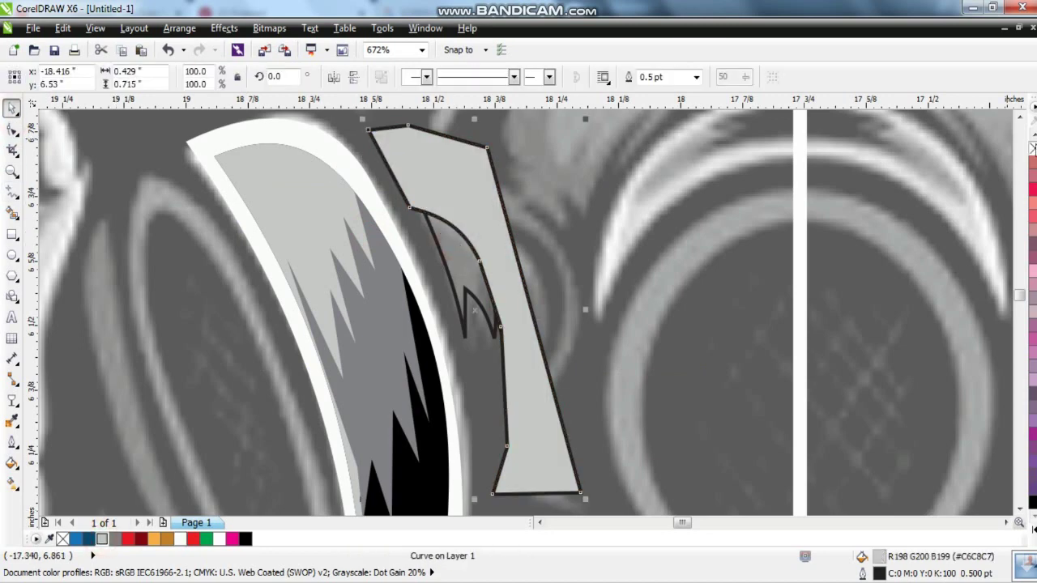
pyautogui.click(470, 301)
pyautogui.rightClick(62, 538)
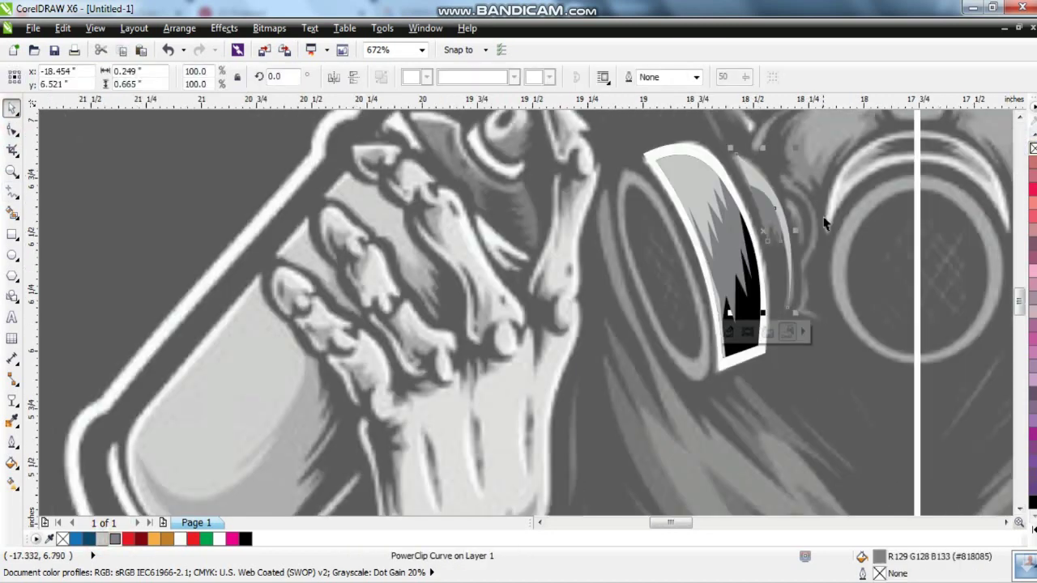
# - Mirror a copy of both filter pieces onto the right filter and group them
pyautogui.scroll(-4, 796, 233)
pyautogui.click(796, 233)
pyautogui.scroll(2, 790, 243)
pyautogui.moveTo(583, 284); pyautogui.dragTo(916, 284)
pyautogui.keyDown('shift'); pyautogui.click(572, 256); pyautogui.keyUp('shift')
pyautogui.hotkey('ctrl', 'g')
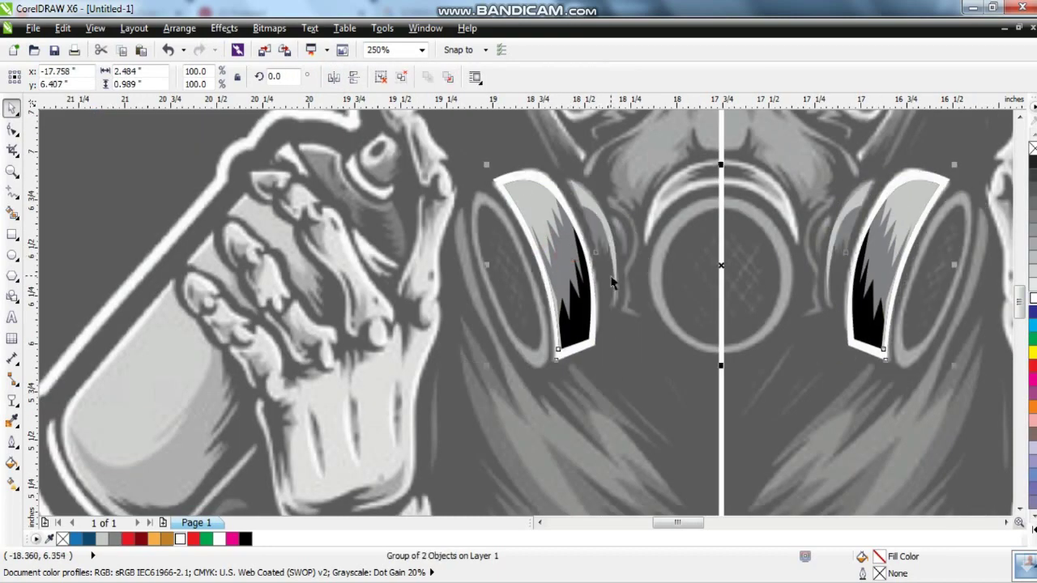
pyautogui.scroll(-3, 608, 277)
pyautogui.press('Escape')
pyautogui.click(833, 223)
pyautogui.press('F7')
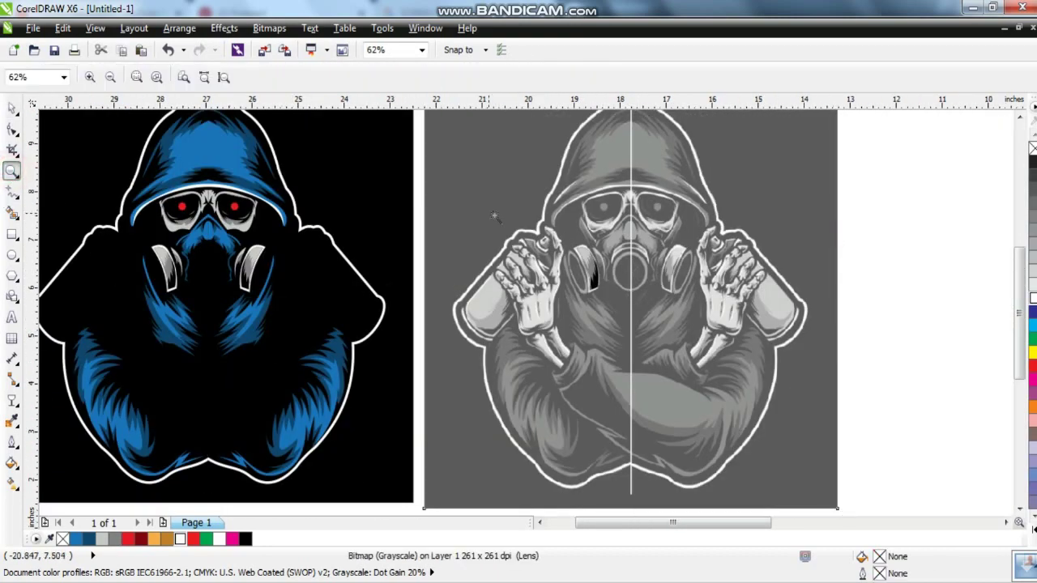
# - Fit an ellipse around the left filter lens, convert it to curves, and fill it grey
pyautogui.scroll(3, 684, 252)
pyautogui.scroll(2, 291, 319)
pyautogui.moveTo(339, 219)
pyautogui.mouseDown()
pyautogui.moveTo(362, 392)
pyautogui.moveTo(395, 442)
pyautogui.moveTo(378, 428)
pyautogui.mouseUp()
pyautogui.press('space')
pyautogui.moveTo(450, 423); pyautogui.dragTo(450, 417)
pyautogui.moveTo(399, 195)
pyautogui.mouseDown()
pyautogui.moveTo(375, 196)
pyautogui.moveTo(412, 171)
pyautogui.mouseUp()
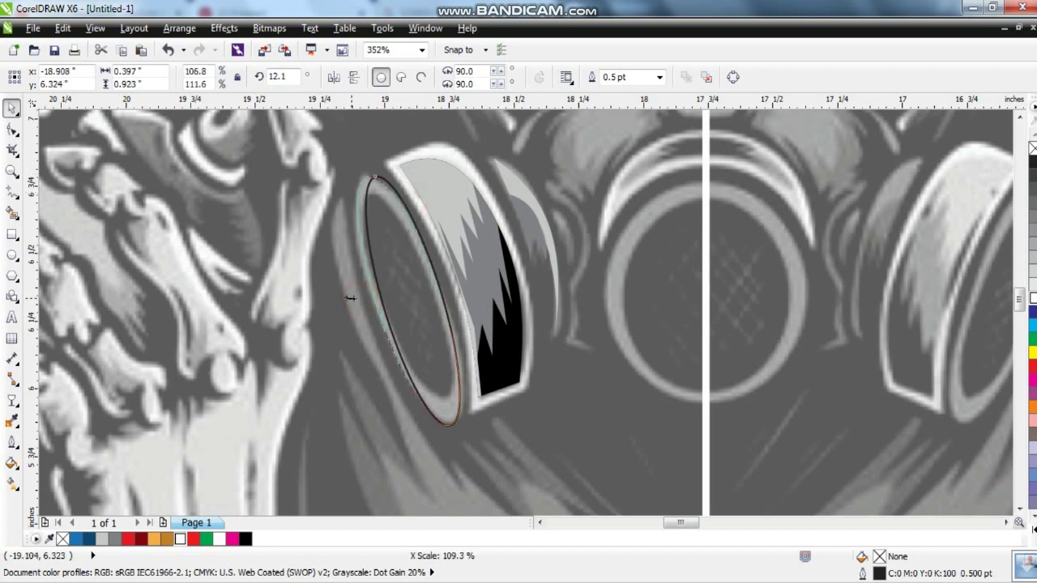
pyautogui.moveTo(350, 305); pyautogui.dragTo(341, 304)
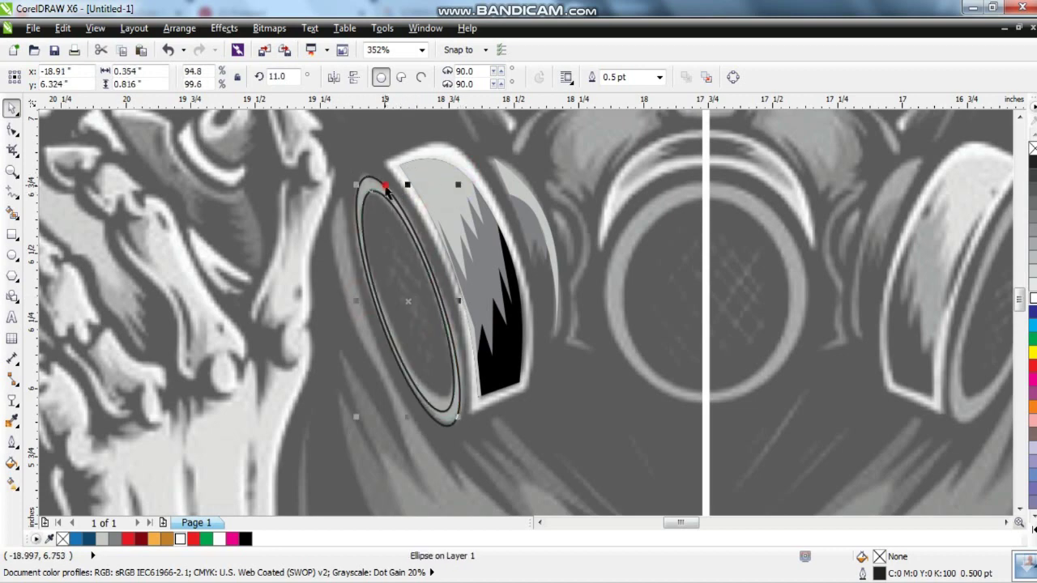
pyautogui.hotkey('ctrl', 'q')
pyautogui.click(112, 540)
pyautogui.press('Escape')
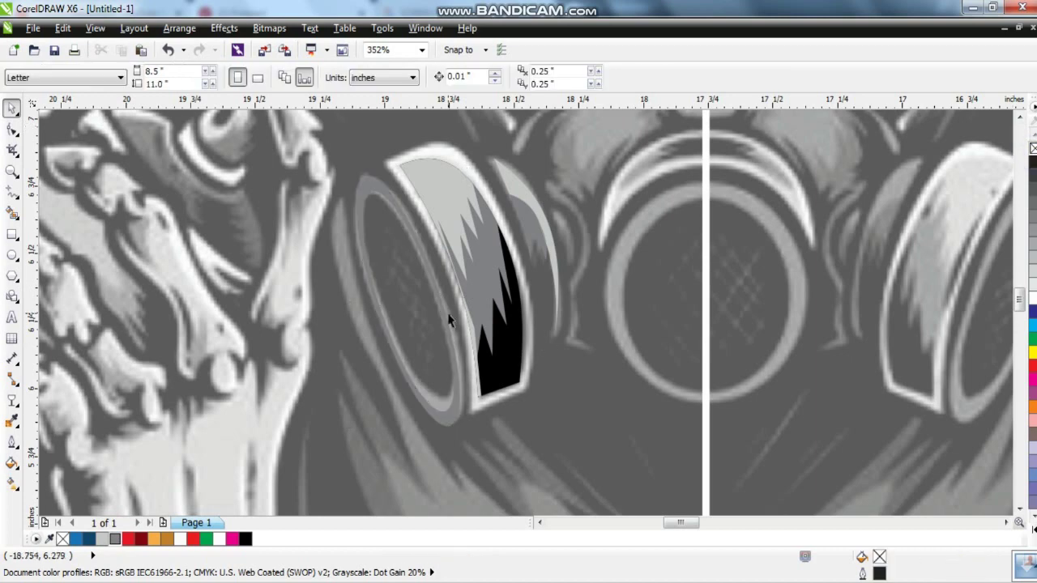
# - Draw a thin lens-shaped sliver inside the left lens, filled dark blue with no outline
pyautogui.click(12, 192)
pyautogui.scroll(2, 199, 243)
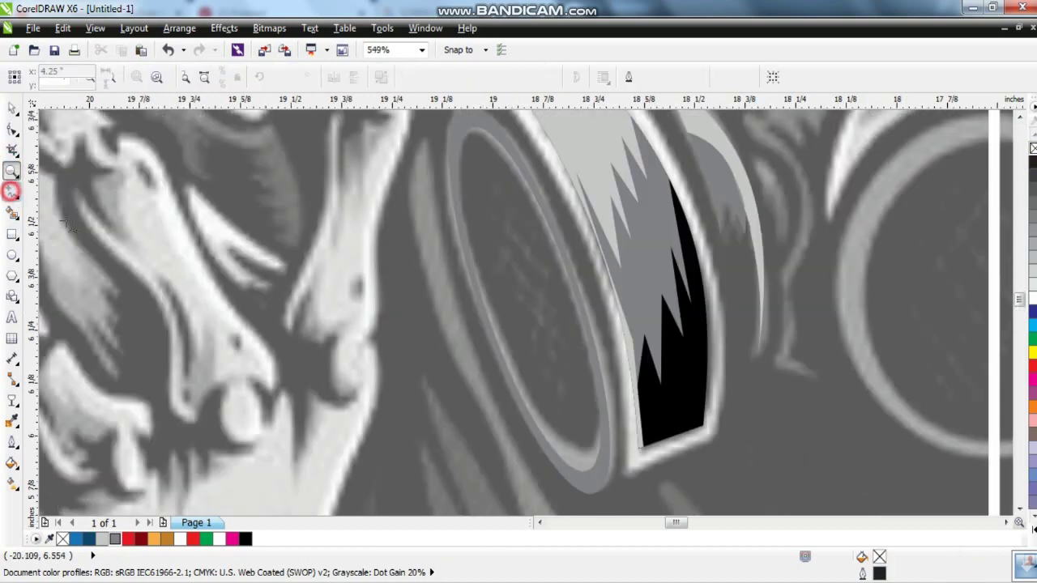
pyautogui.click(502, 199)
pyautogui.click(512, 330)
pyautogui.press('F10')
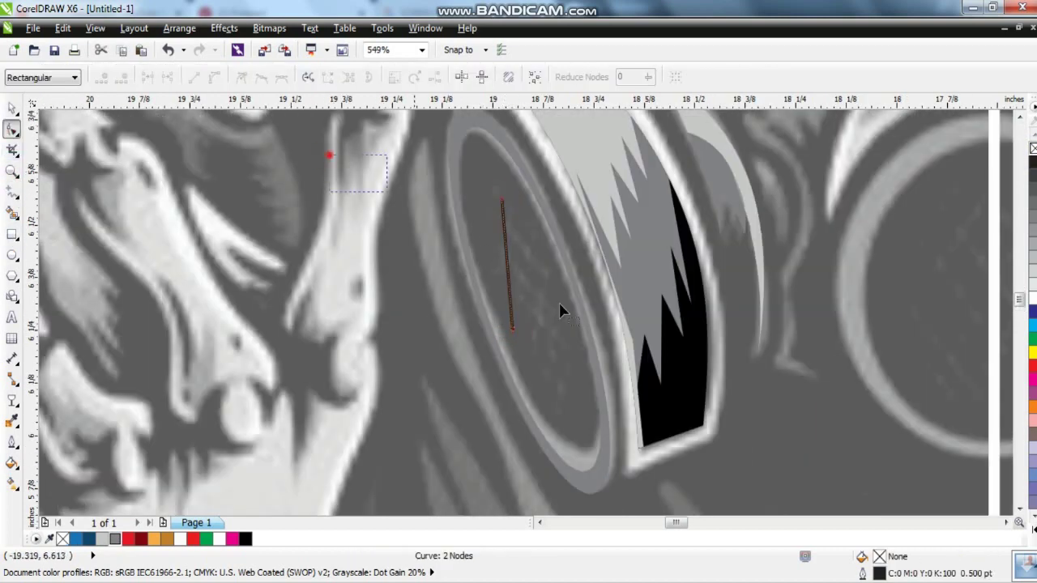
pyautogui.hotkey('shift', 'F2')
pyautogui.moveTo(531, 279); pyautogui.dragTo(536, 291)
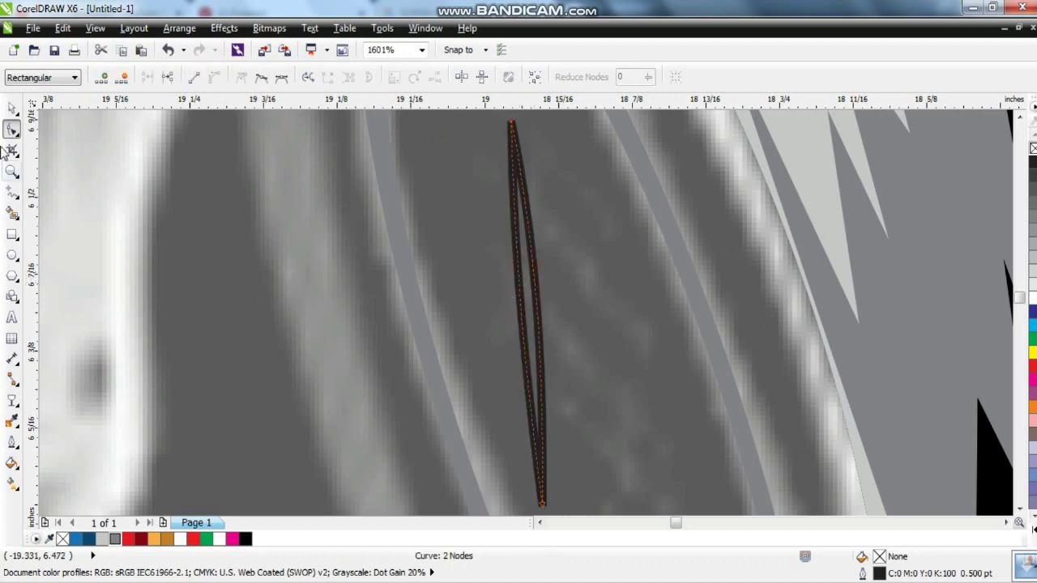
pyautogui.click(12, 108)
pyautogui.click(89, 540)
pyautogui.rightClick(63, 540)
# - Duplicate the sliver into three side-by-side streaks and group them
pyautogui.scroll(-2, 552, 305)
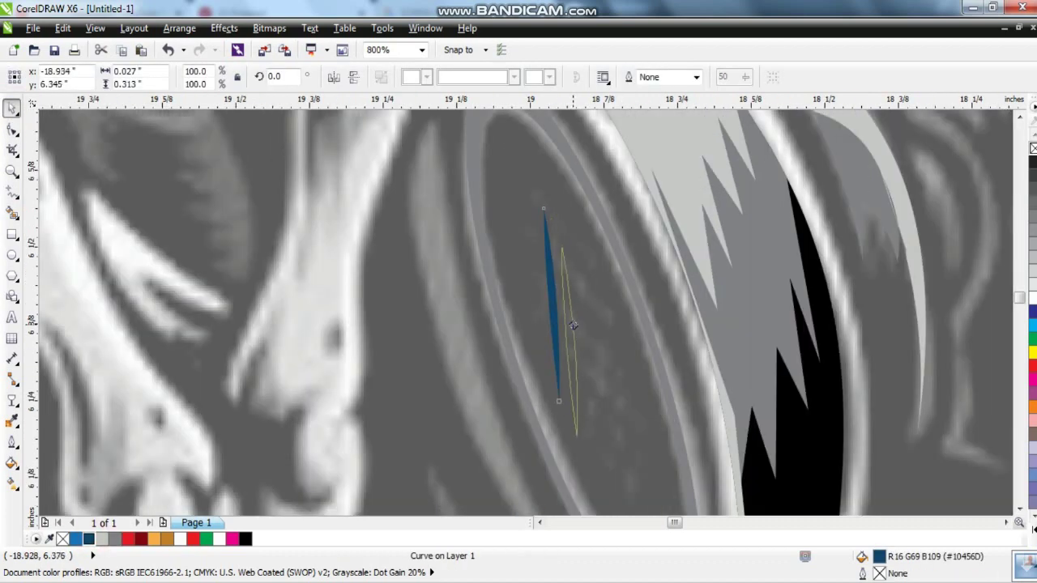
pyautogui.moveTo(573, 325); pyautogui.dragTo(573, 326)
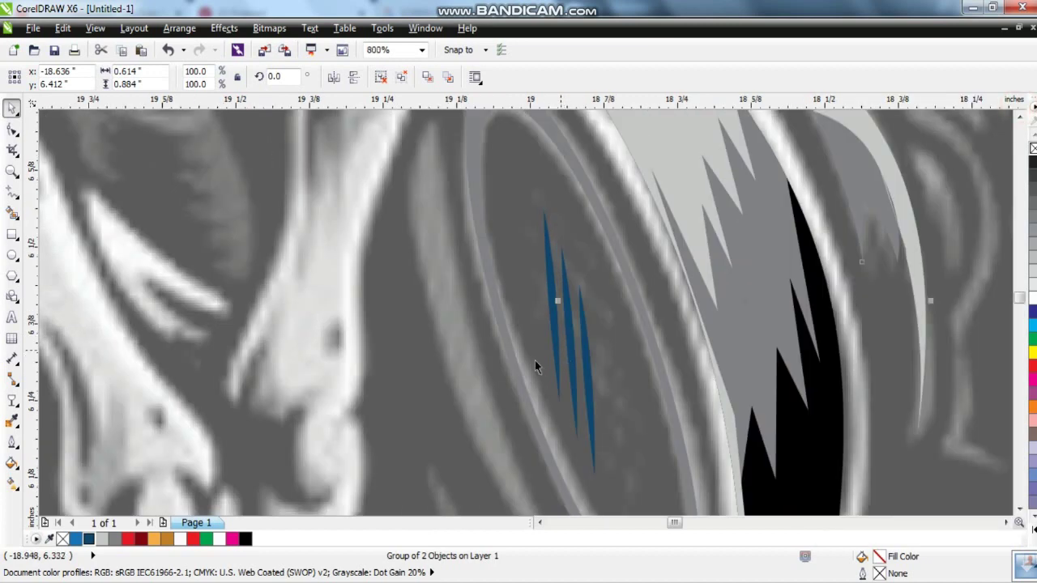
pyautogui.moveTo(578, 340); pyautogui.dragTo(587, 347)
pyautogui.keyDown('shift'); pyautogui.click(553, 320); pyautogui.keyUp('shift')
pyautogui.hotkey('ctrl', 'g')
# - Group the streaks with the lens ring, mirror a copy onto the right lens, and move onto the black artwork
pyautogui.click(582, 370)
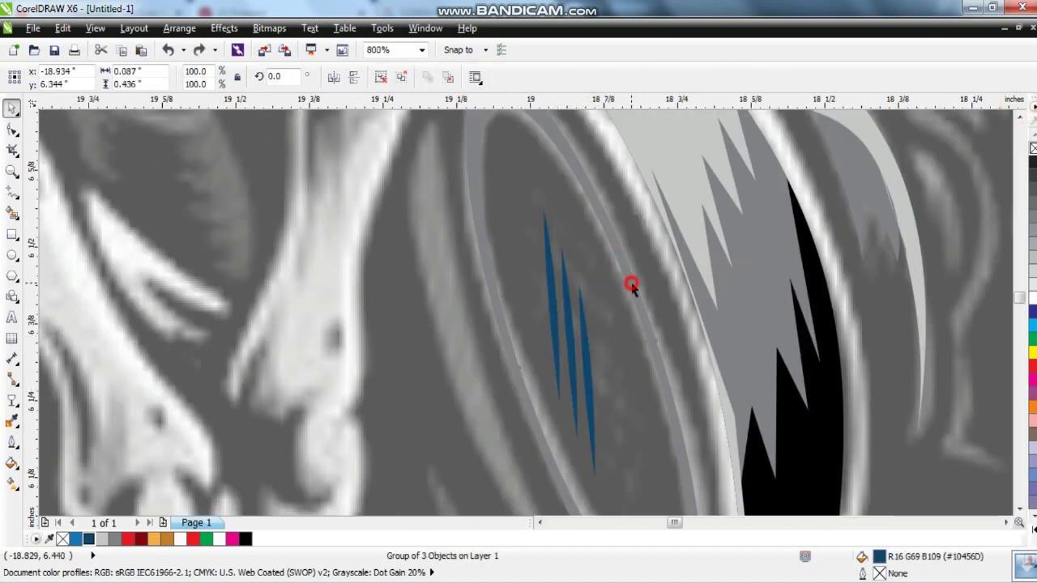
pyautogui.scroll(-1, 584, 293)
pyautogui.keyDown('shift'); pyautogui.click(600, 288); pyautogui.keyUp('shift')
pyautogui.hotkey('ctrl', 'g')
pyautogui.scroll(-1, 591, 324)
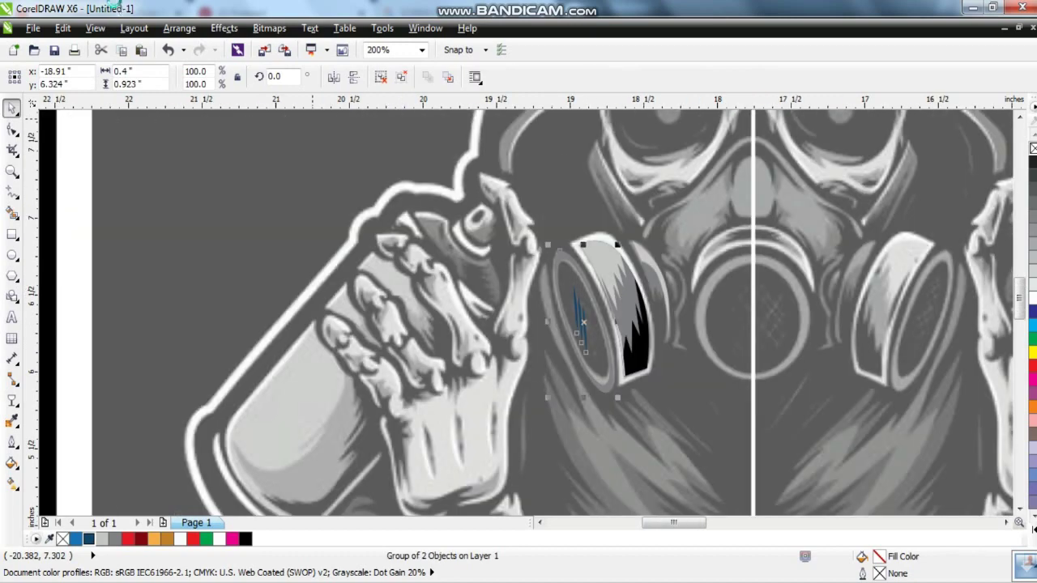
pyautogui.click(341, 85)
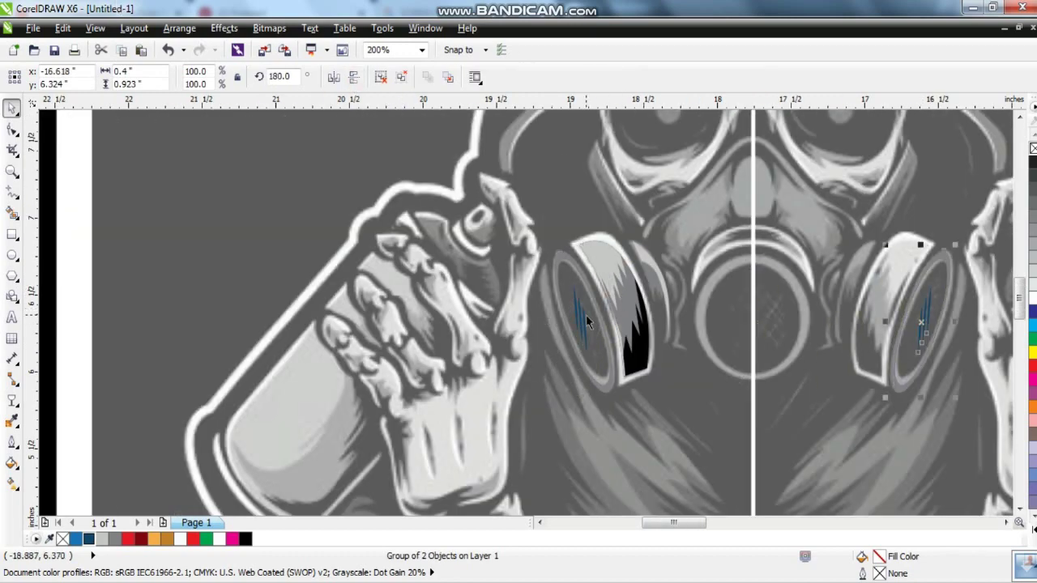
pyautogui.scroll(-2, 570, 335)
pyautogui.moveTo(717, 316); pyautogui.dragTo(333, 310)
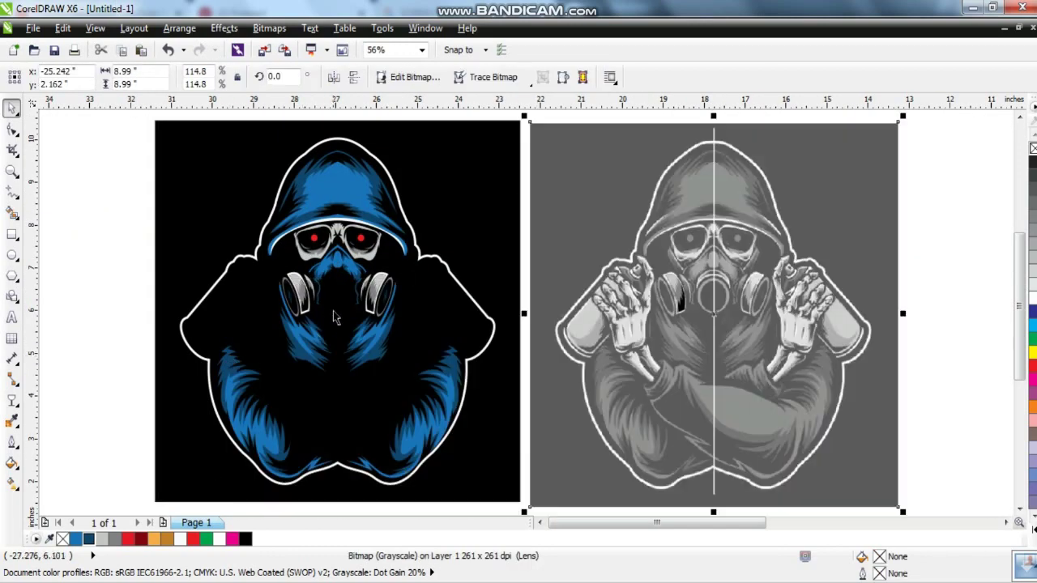
# - Draw an ellipse around the central lens and combine it with a shrunken copy into a ring
pyautogui.scroll(3, 339, 348)
pyautogui.scroll(-2, 377, 384)
pyautogui.scroll(-2, 378, 384)
pyautogui.click(12, 171)
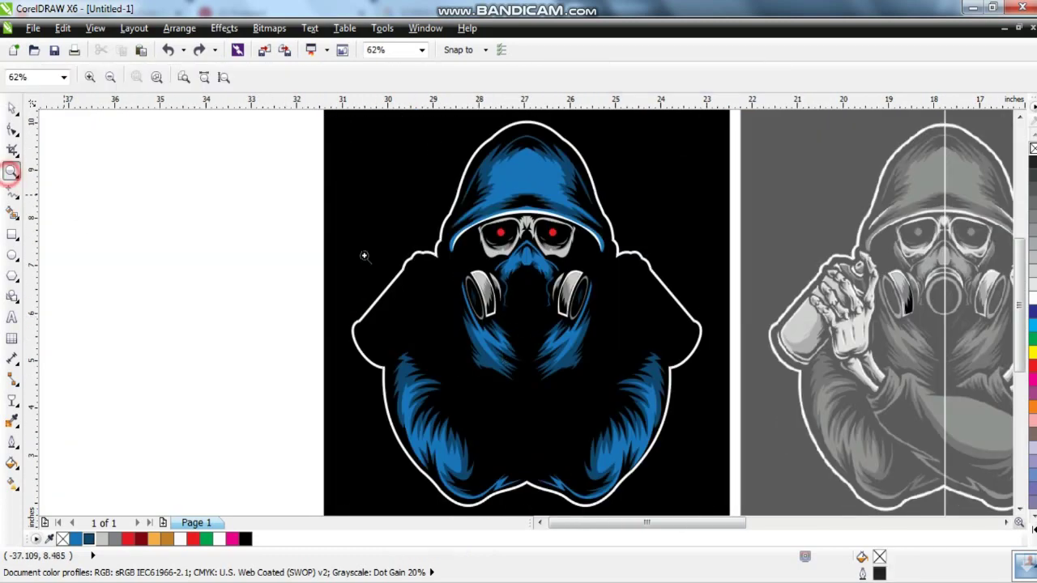
pyautogui.moveTo(759, 157); pyautogui.dragTo(1022, 267)
pyautogui.click(558, 297)
pyautogui.scroll(1, 454, 267)
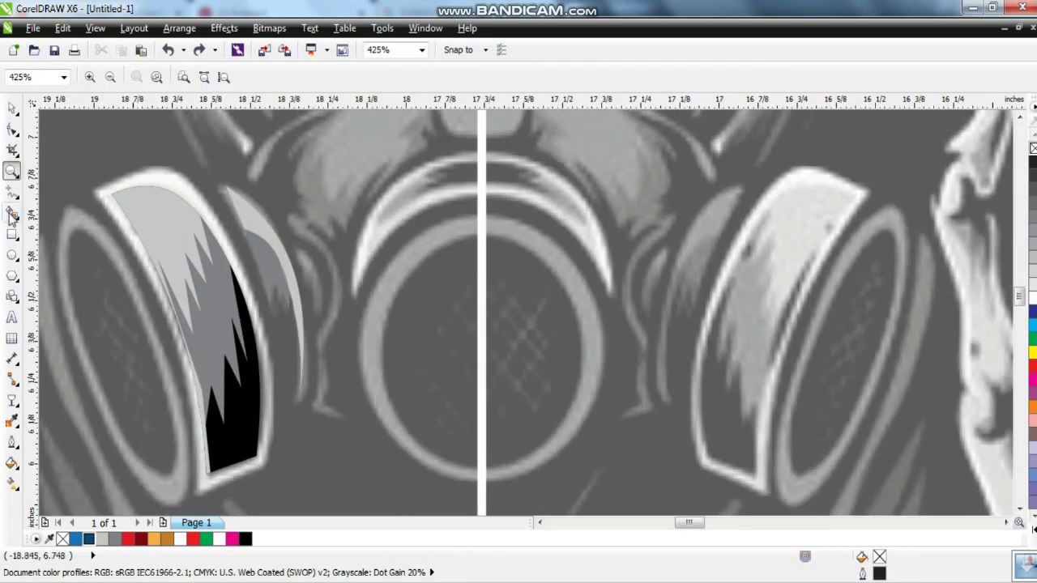
pyautogui.press('F7')
pyautogui.moveTo(360, 217); pyautogui.dragTo(602, 487)
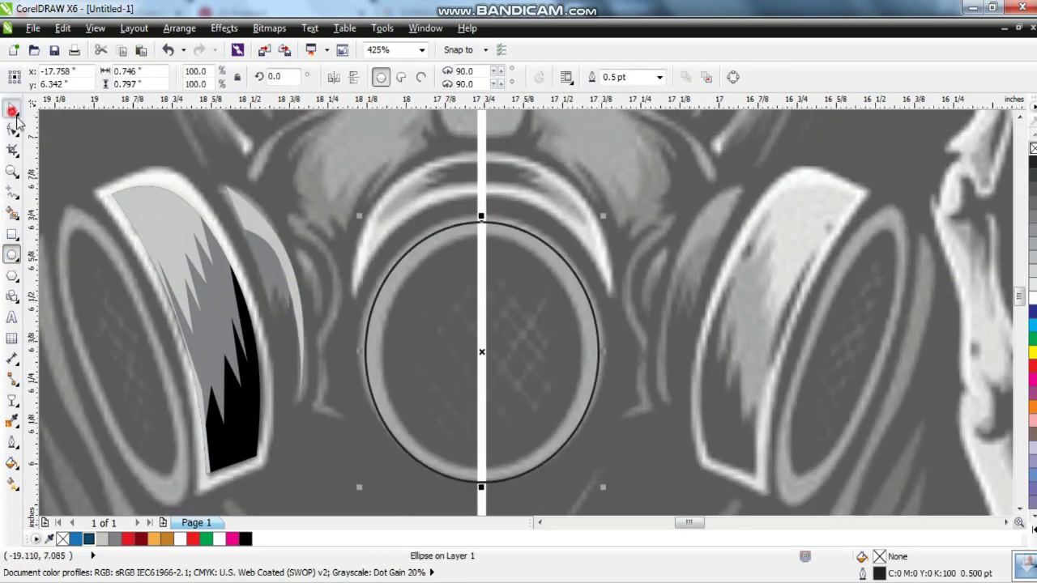
pyautogui.press('space')
pyautogui.click(548, 243)
pyautogui.click(558, 251)
pyautogui.moveTo(597, 208); pyautogui.dragTo(592, 236)
pyautogui.hotkey('ctrl', 'l')
# - Draw two arcs across the top of the central filter to form crescent bands
pyautogui.click(354, 298)
pyautogui.click(612, 298)
pyautogui.press('F10')
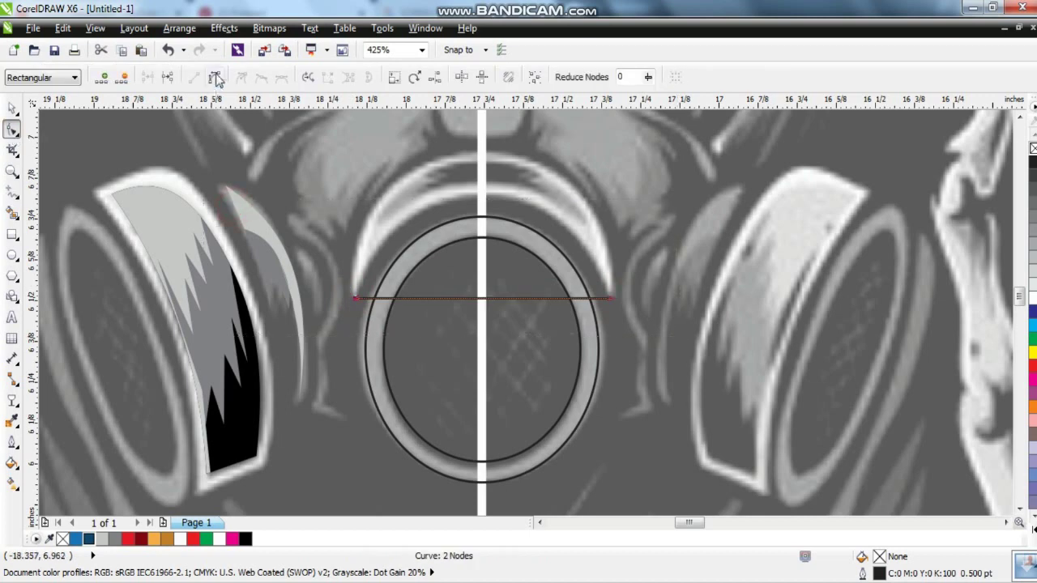
pyautogui.moveTo(378, 155); pyautogui.dragTo(564, 227)
pyautogui.moveTo(410, 245); pyautogui.dragTo(585, 159)
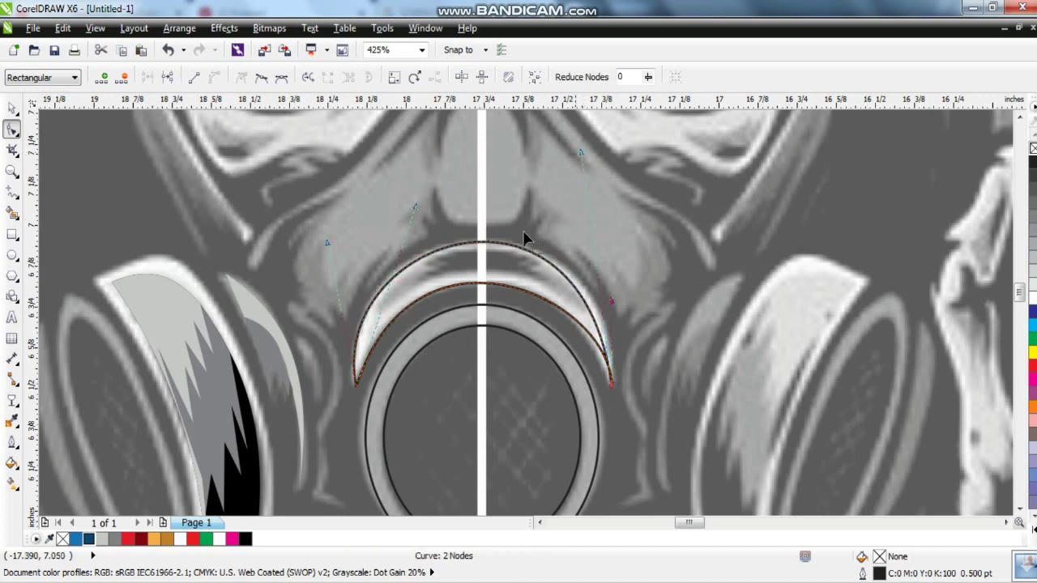
pyautogui.click(12, 170)
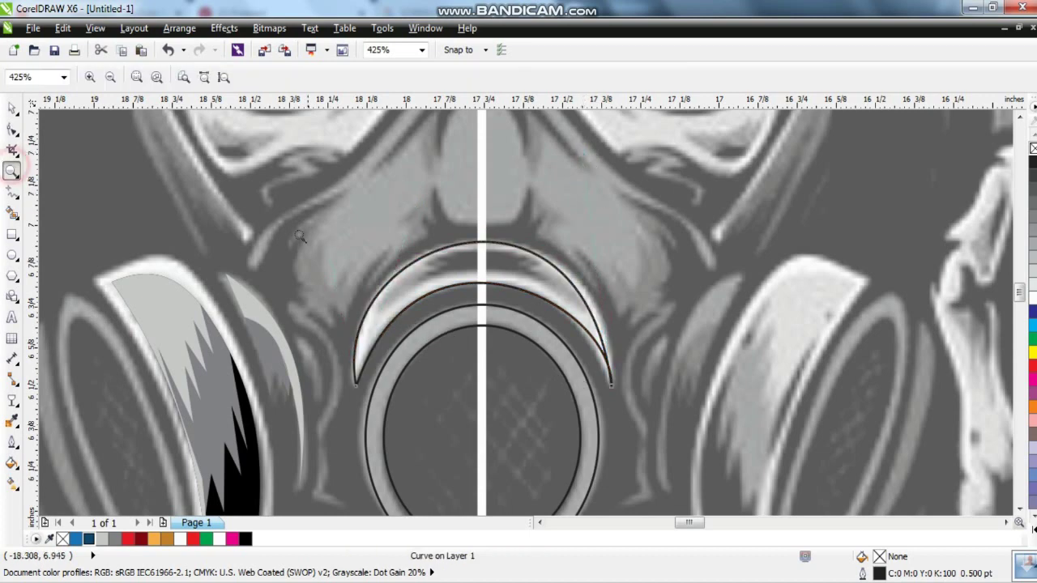
pyautogui.moveTo(316, 239); pyautogui.dragTo(660, 377)
pyautogui.click(13, 192)
pyautogui.click(199, 354)
pyautogui.click(808, 330)
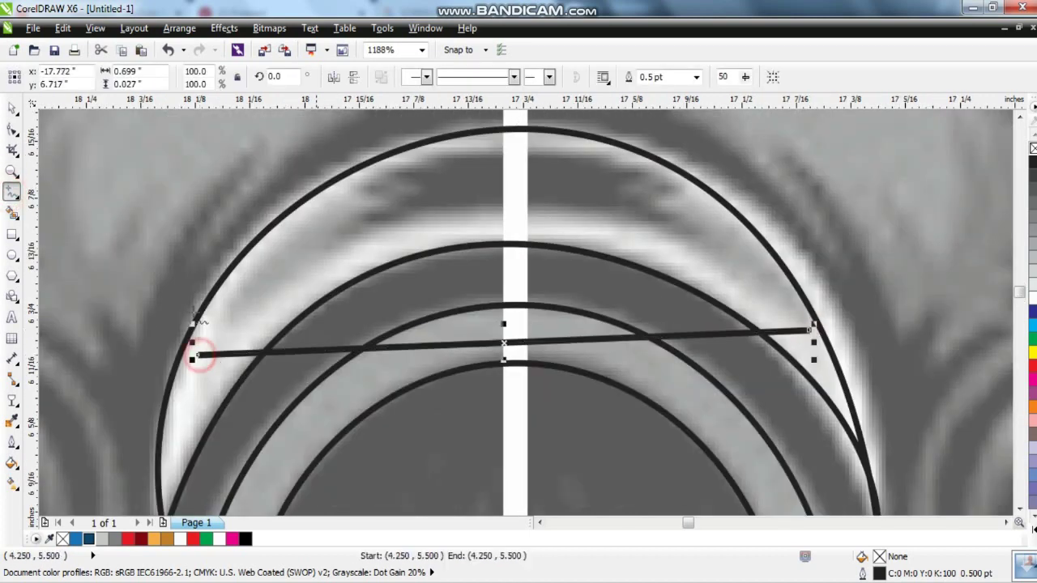
pyautogui.press('F10')
pyautogui.moveTo(466, 346); pyautogui.dragTo(491, 157)
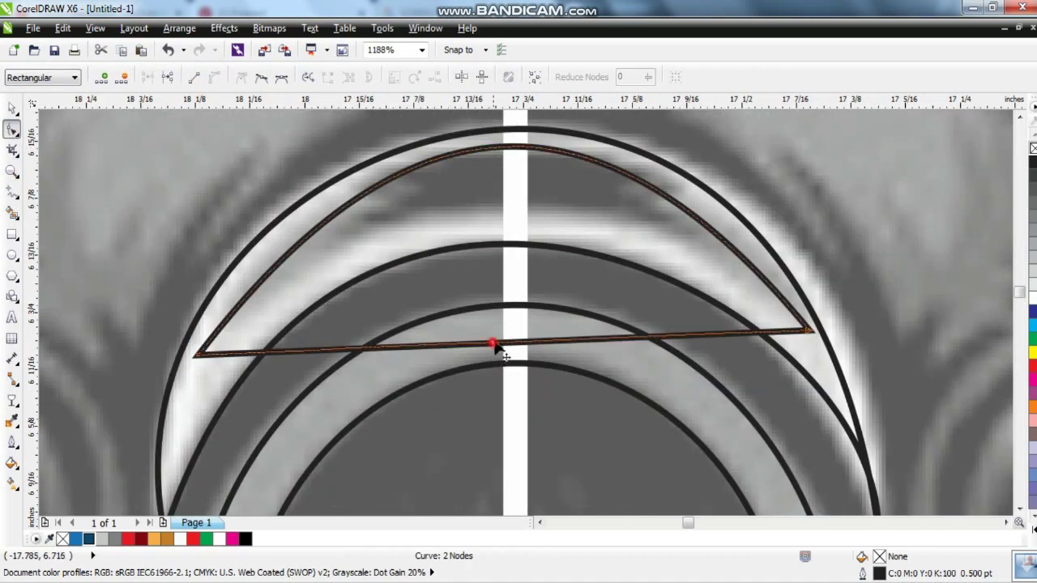
# - Draw a jagged zigzag highlight at the filter's top with curved top and bottom edges
pyautogui.press('F5')
pyautogui.click(337, 232)
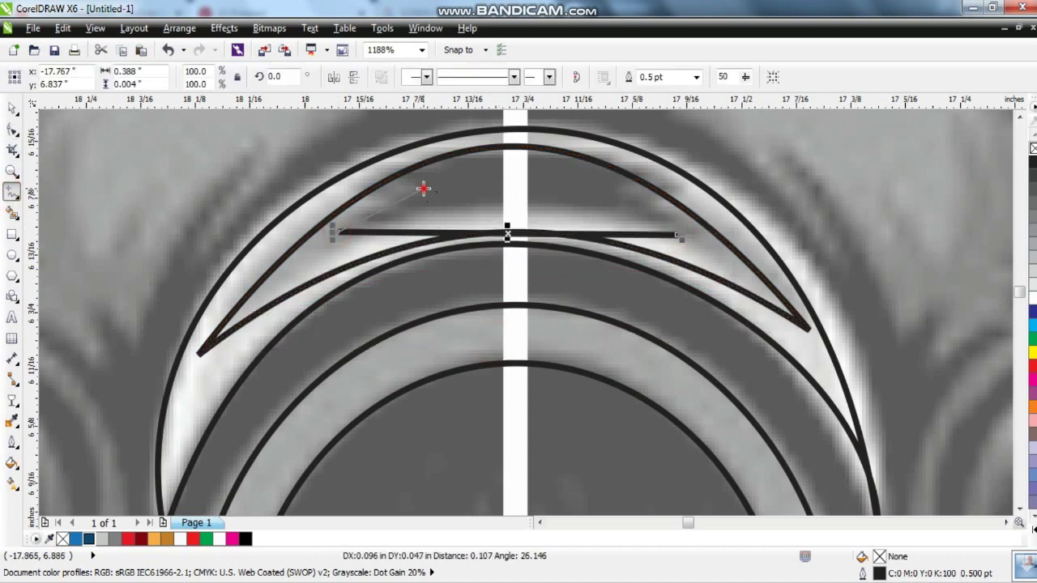
pyautogui.click(422, 188)
pyautogui.click(644, 188)
pyautogui.click(614, 199)
pyautogui.click(679, 236)
pyautogui.click(11, 128)
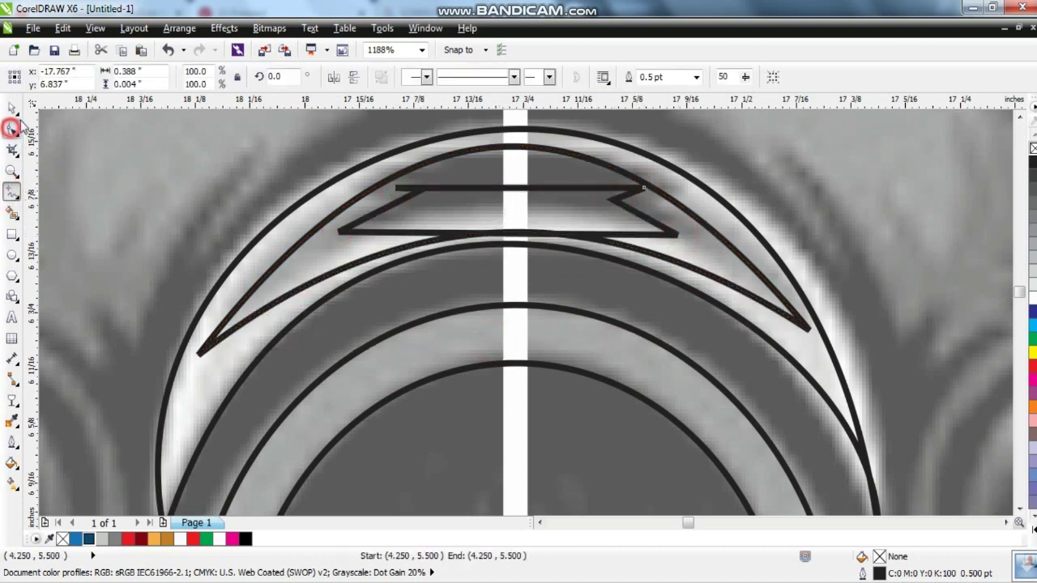
pyautogui.moveTo(497, 189); pyautogui.dragTo(502, 162)
pyautogui.click(498, 234)
pyautogui.moveTo(500, 235); pyautogui.dragTo(502, 215)
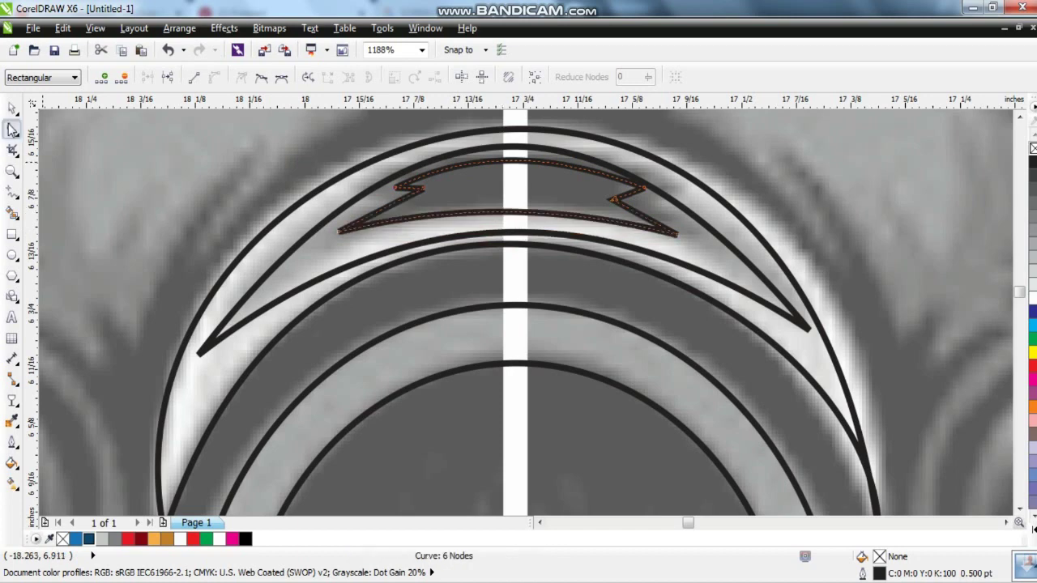
pyautogui.press('space')
# - Fill the inner crescent light grey, the outer crescent white, and the ring band mid-grey
pyautogui.click(308, 282)
pyautogui.click(103, 537)
pyautogui.click(320, 298)
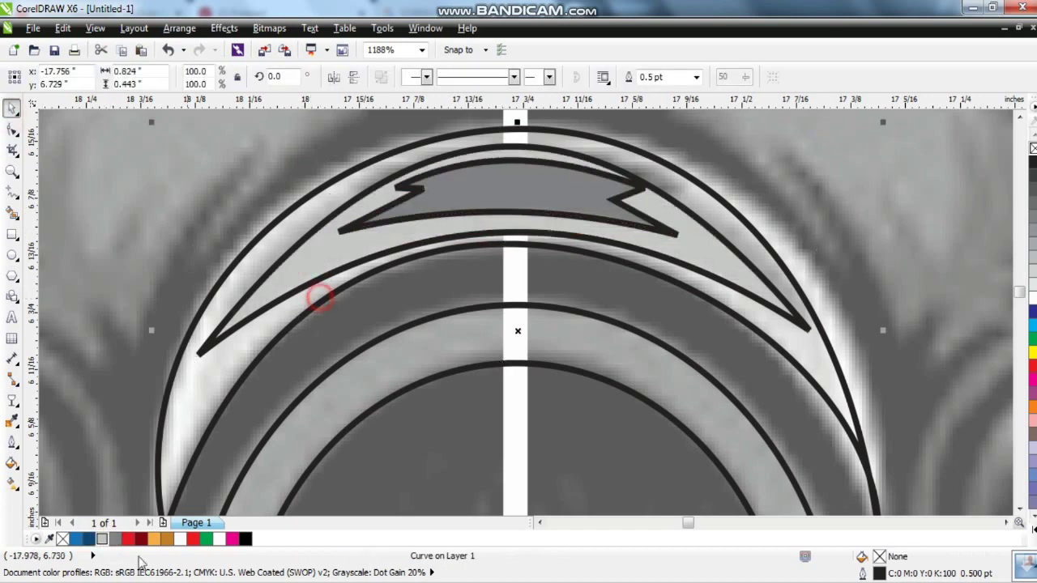
pyautogui.click(176, 541)
pyautogui.keyDown('shift'); pyautogui.click(612, 199); pyautogui.keyUp('shift')
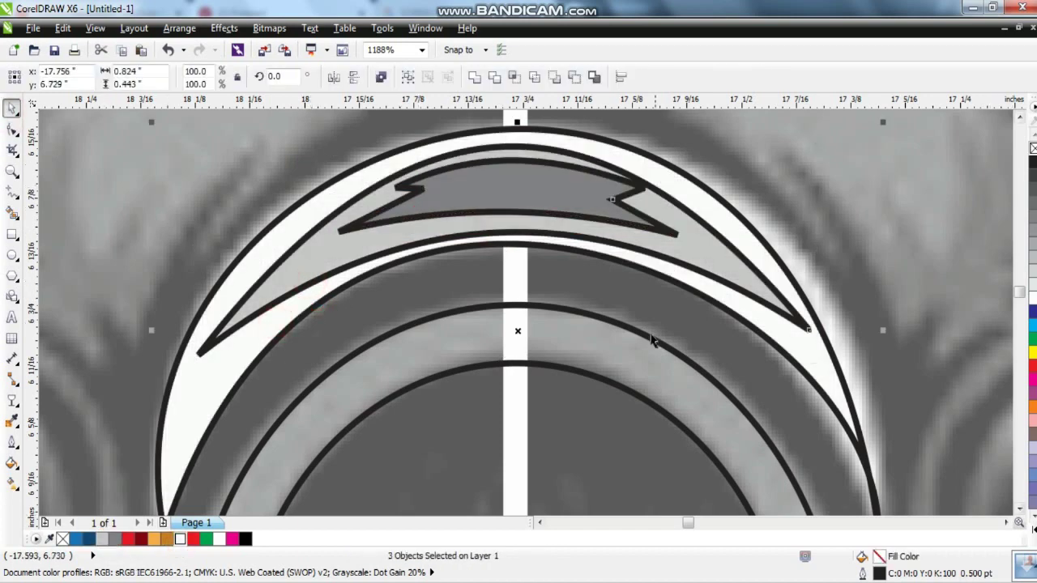
pyautogui.click(620, 329)
pyautogui.doubleClick(102, 539)
pyautogui.click(588, 475)
pyautogui.click(577, 329)
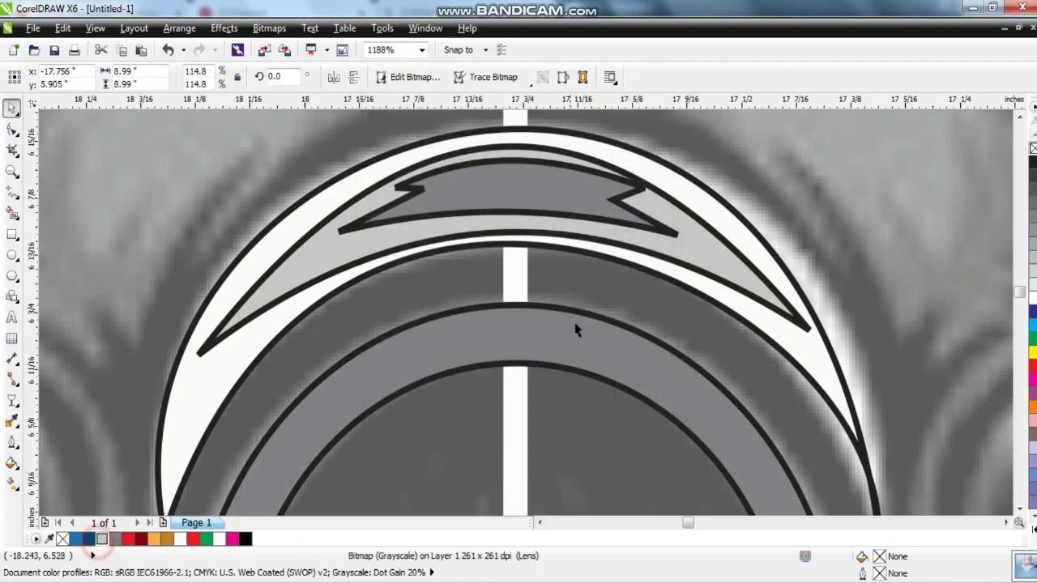
pyautogui.click(577, 329)
pyautogui.scroll(-1, 576, 330)
# - Copy the three dark blue streaks into the centre respirator filter lens and position them
pyautogui.scroll(-1, 630, 354)
pyautogui.scroll(-2, 837, 325)
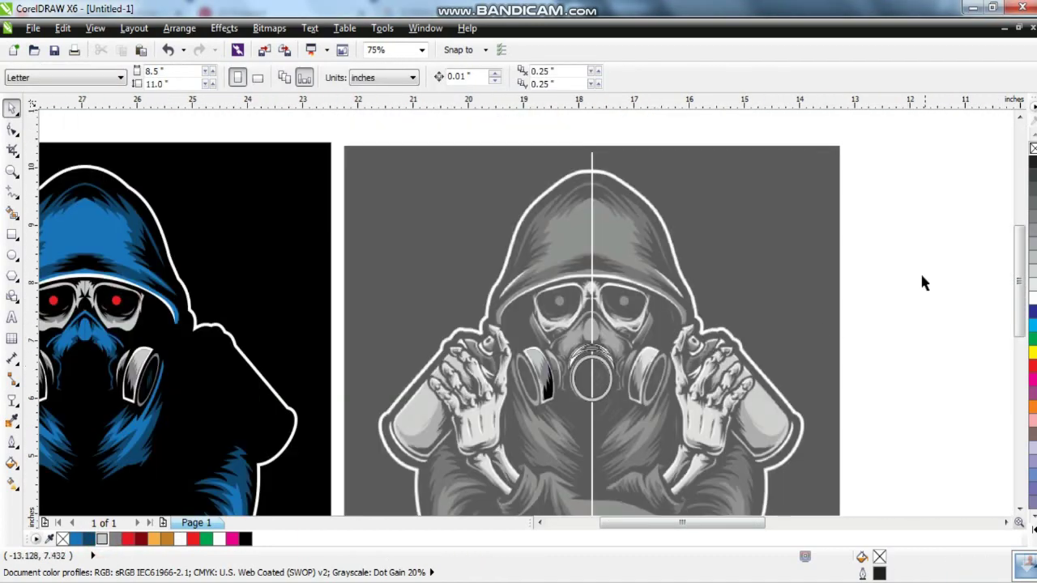
pyautogui.click(145, 392)
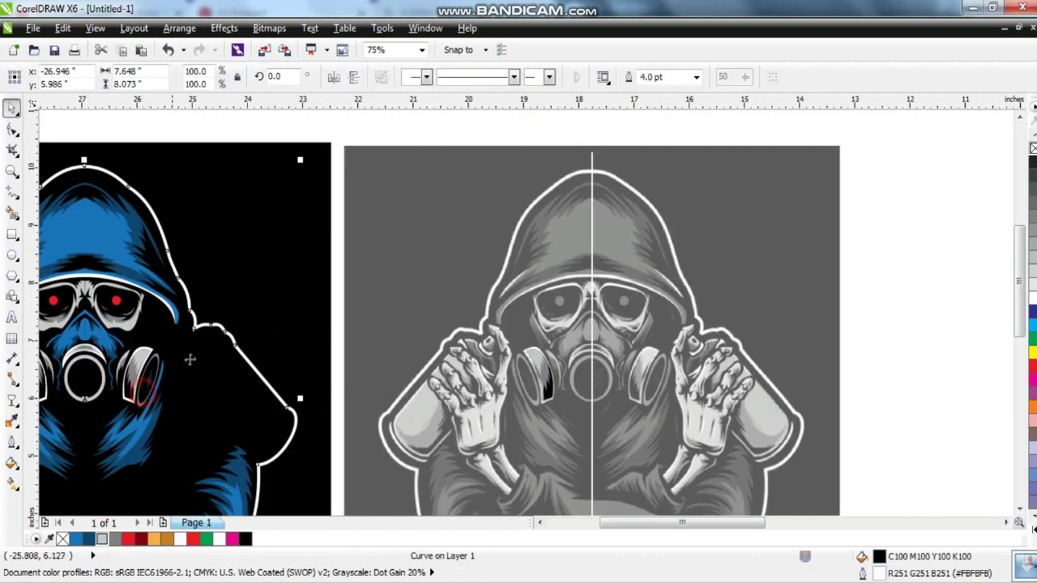
pyautogui.hotkey('shift', 'F2')
pyautogui.click(382, 76)
pyautogui.hotkey('shift', 'F2')
pyautogui.click(268, 398)
pyautogui.click(269, 399)
pyautogui.click(271, 402)
pyautogui.click(274, 405)
pyautogui.moveTo(274, 405); pyautogui.dragTo(540, 436)
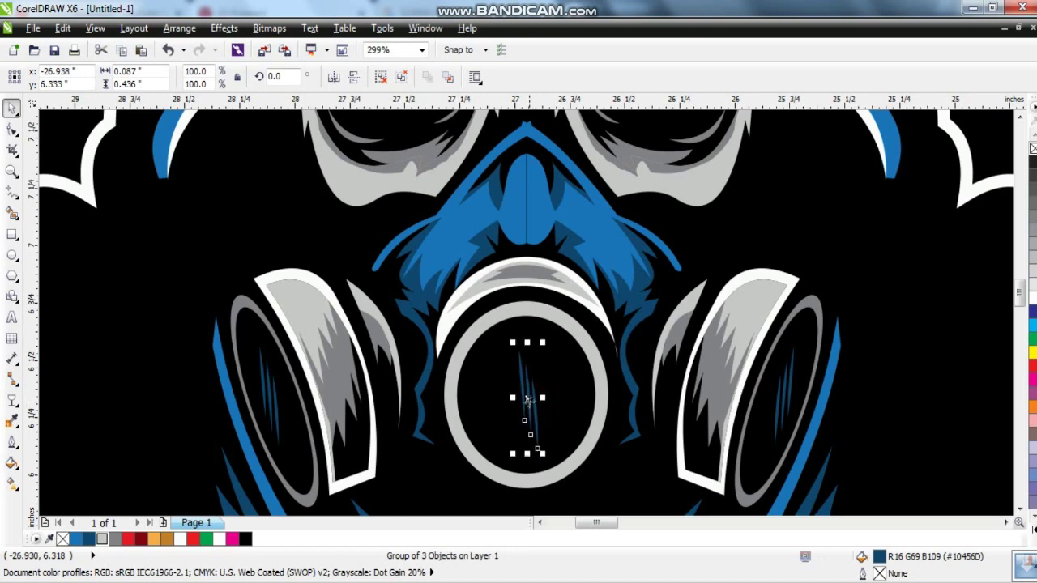
pyautogui.moveTo(540, 436)
pyautogui.mouseDown()
pyautogui.moveTo(532, 400)
pyautogui.moveTo(568, 399)
pyautogui.mouseUp()
# - Fit the artwork in view, then zoom in on the bone below the hand
pyautogui.scroll(-3, 699, 336)
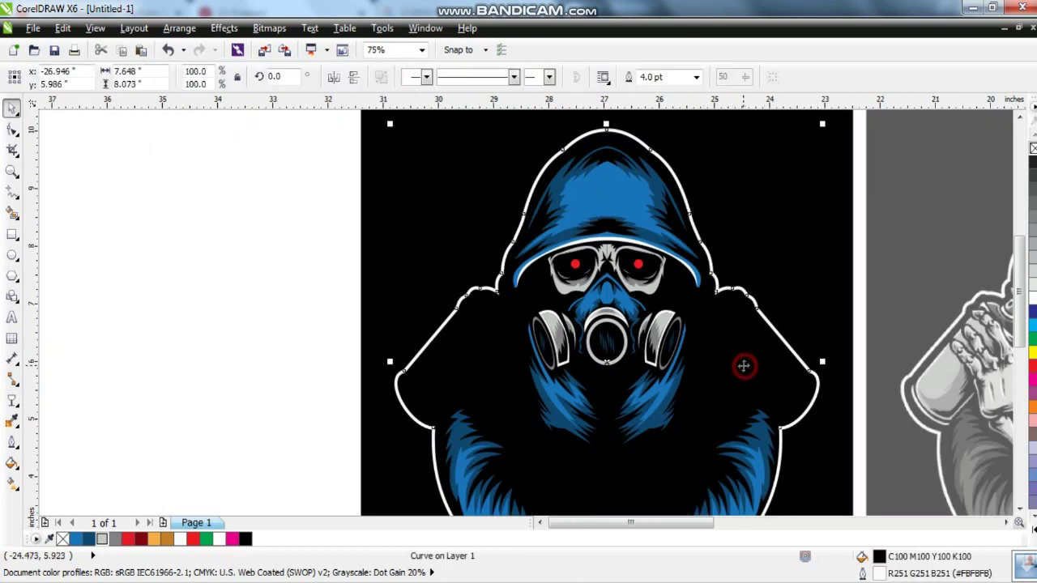
pyautogui.scroll(-2, 760, 322)
pyautogui.scroll(2, 760, 322)
pyautogui.press('Escape')
pyautogui.press('z')
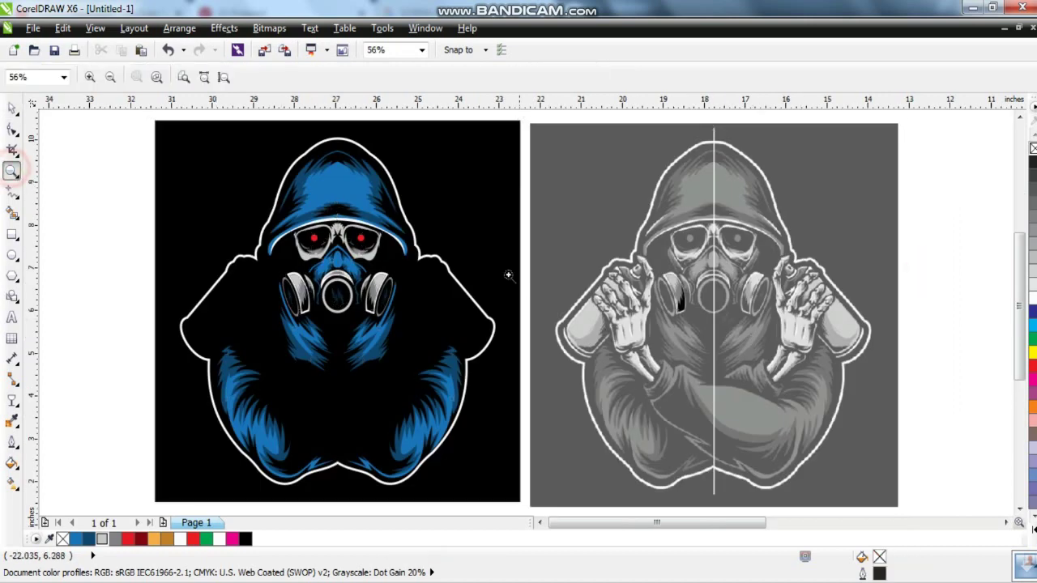
pyautogui.moveTo(504, 261); pyautogui.dragTo(786, 398)
# - Trace the bone below the hand as a closed straight-segment polyline outline
pyautogui.click(527, 387)
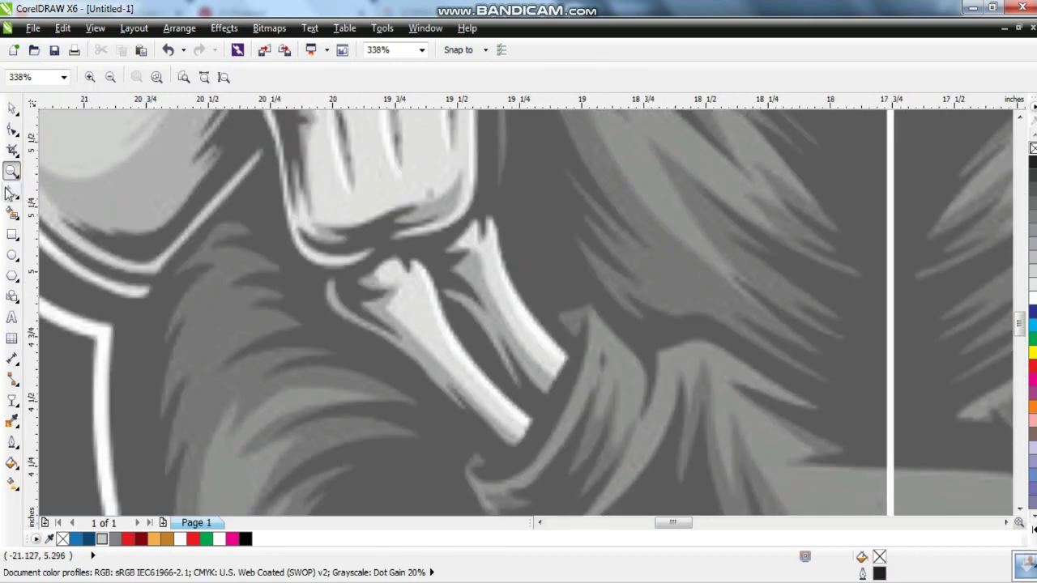
pyautogui.click(11, 192)
pyautogui.moveTo(330, 280); pyautogui.dragTo(398, 338)
pyautogui.click(362, 305)
pyautogui.click(406, 272)
pyautogui.click(415, 260)
pyautogui.click(475, 367)
pyautogui.click(531, 421)
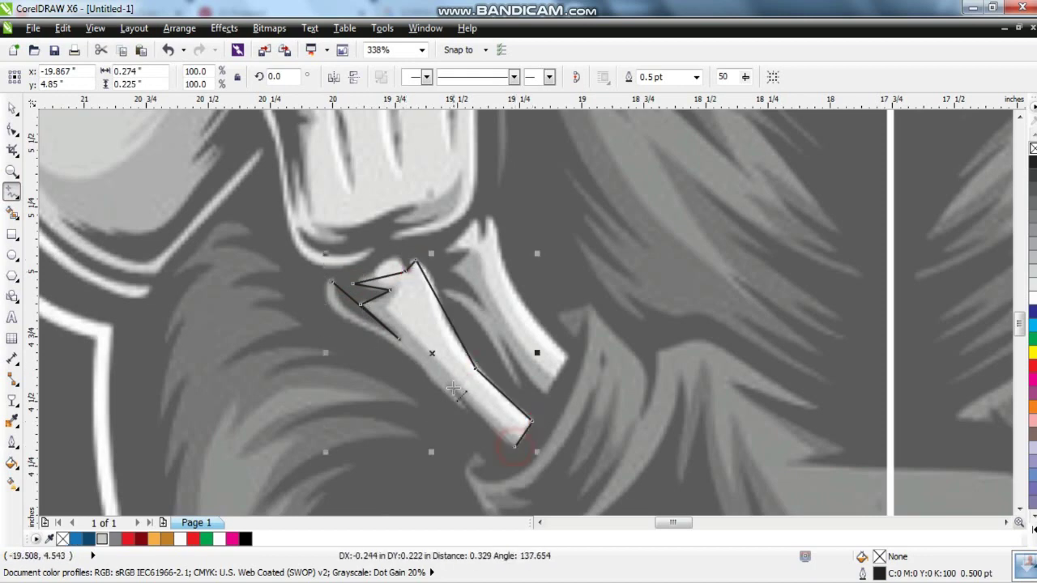
pyautogui.click(461, 414)
pyautogui.click(377, 343)
pyautogui.click(330, 280)
# - Bend the bone outline's left, top and right edges into curves matching the reference
pyautogui.press('F10')
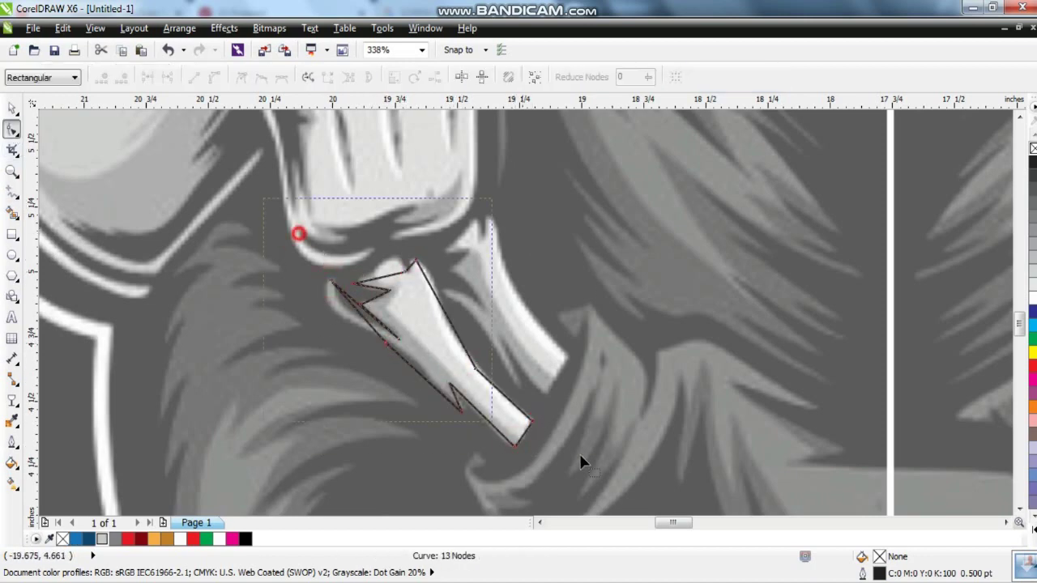
pyautogui.hotkey('shift', 'F2')
pyautogui.click(209, 73)
pyautogui.moveTo(383, 236); pyautogui.dragTo(329, 212)
pyautogui.click(479, 333)
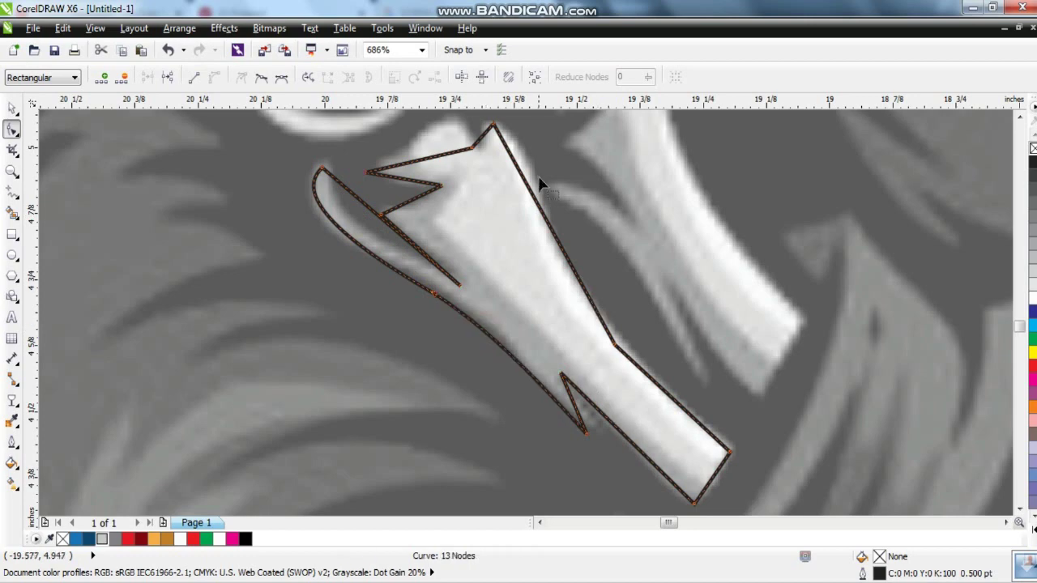
pyautogui.moveTo(446, 139); pyautogui.dragTo(446, 133)
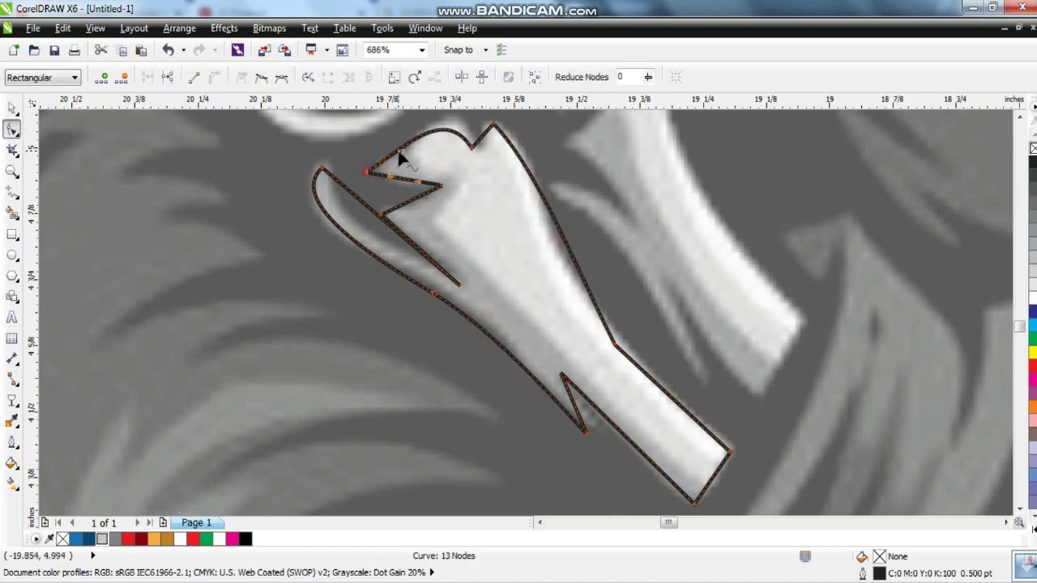
pyautogui.moveTo(420, 188); pyautogui.dragTo(412, 204)
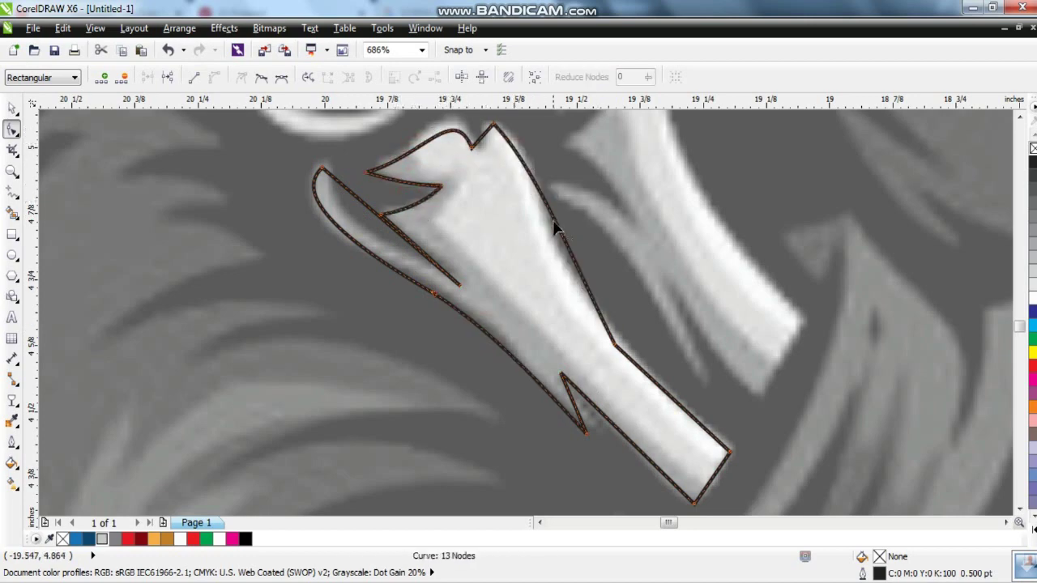
pyautogui.click(517, 162)
pyautogui.moveTo(519, 185); pyautogui.dragTo(562, 271)
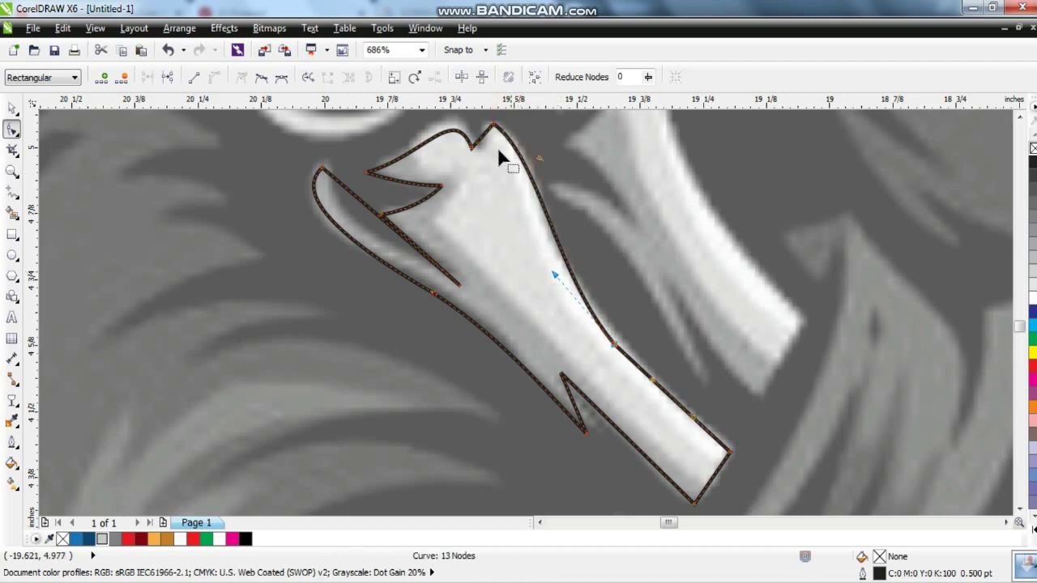
pyautogui.moveTo(357, 225); pyautogui.dragTo(356, 225)
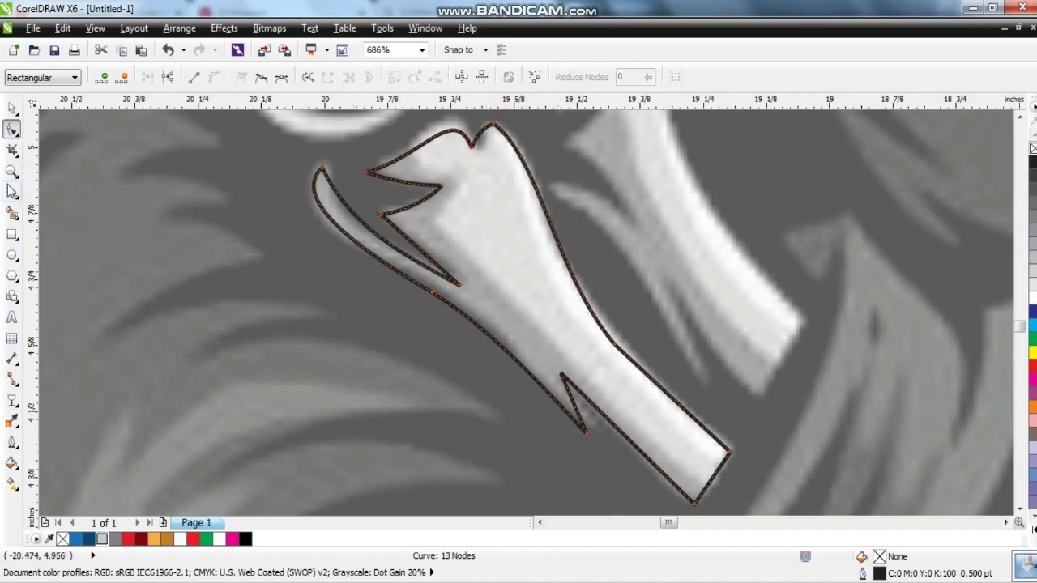
# - Draw a closed shading shape over the bone and curve its top edge
pyautogui.press('F5')
pyautogui.click(452, 176)
pyautogui.click(435, 224)
pyautogui.click(709, 498)
pyautogui.click(772, 357)
pyautogui.click(515, 119)
pyautogui.click(12, 130)
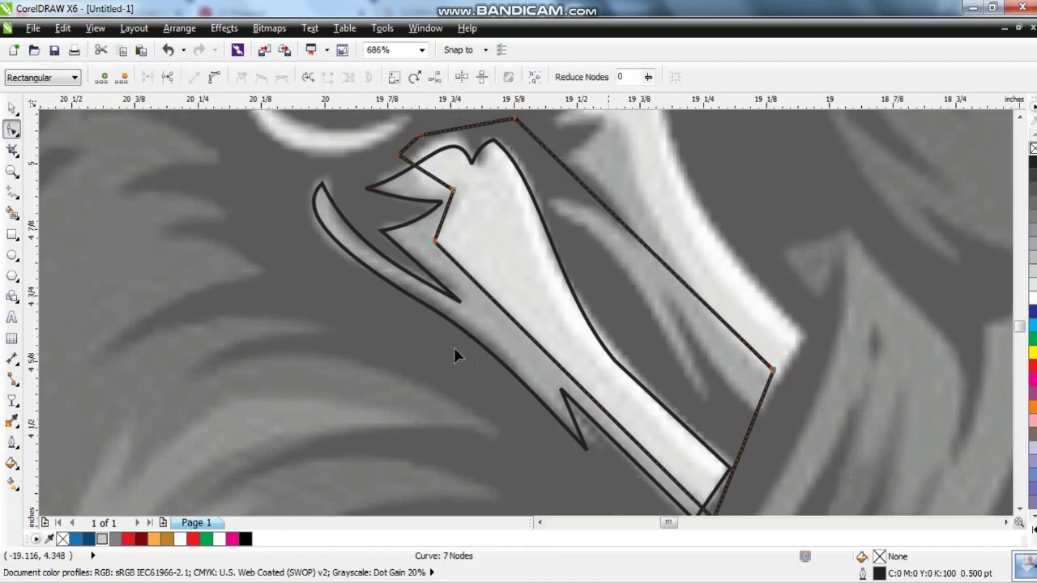
pyautogui.moveTo(436, 183); pyautogui.dragTo(429, 195)
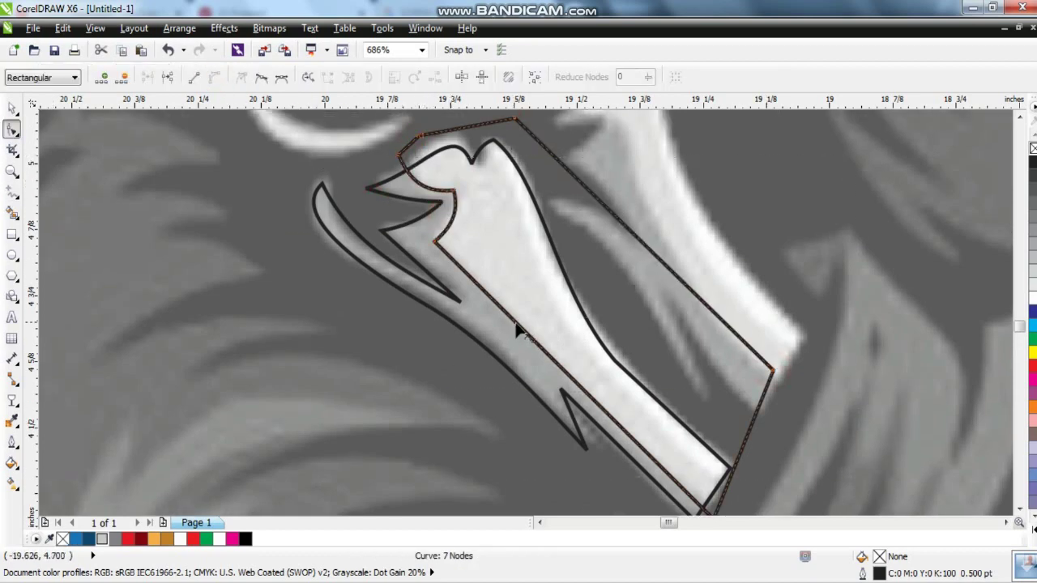
# - Fill the bone light grey, clip the grey shading inside it, and remove the outline
pyautogui.click(102, 538)
pyautogui.click(12, 107)
pyautogui.click(503, 284)
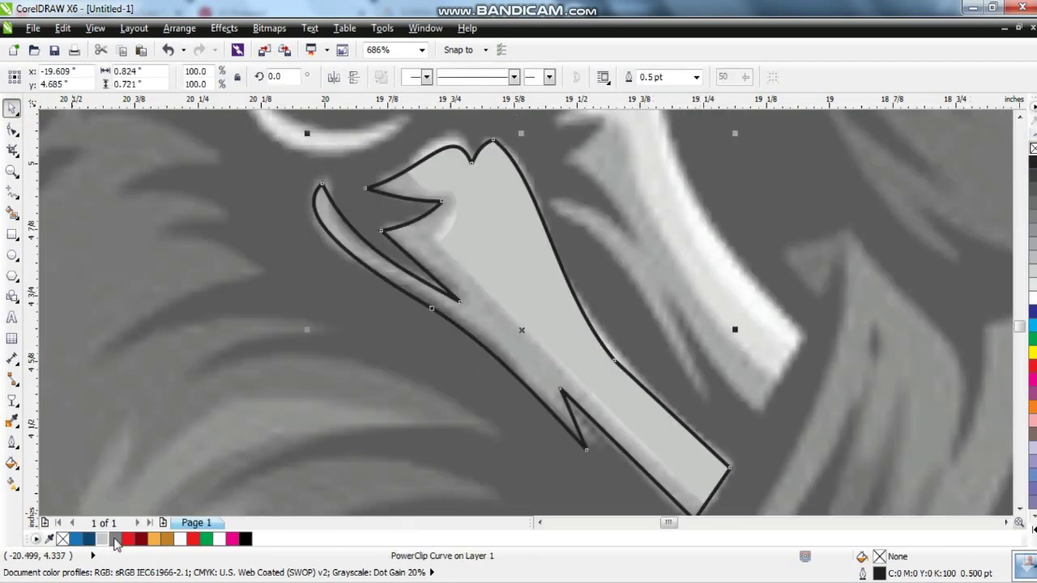
pyautogui.click(1033, 162)
pyautogui.rightClick(1032, 150)
pyautogui.scroll(-5, 336, 213)
pyautogui.scroll(3, 405, 340)
pyautogui.press('F5')
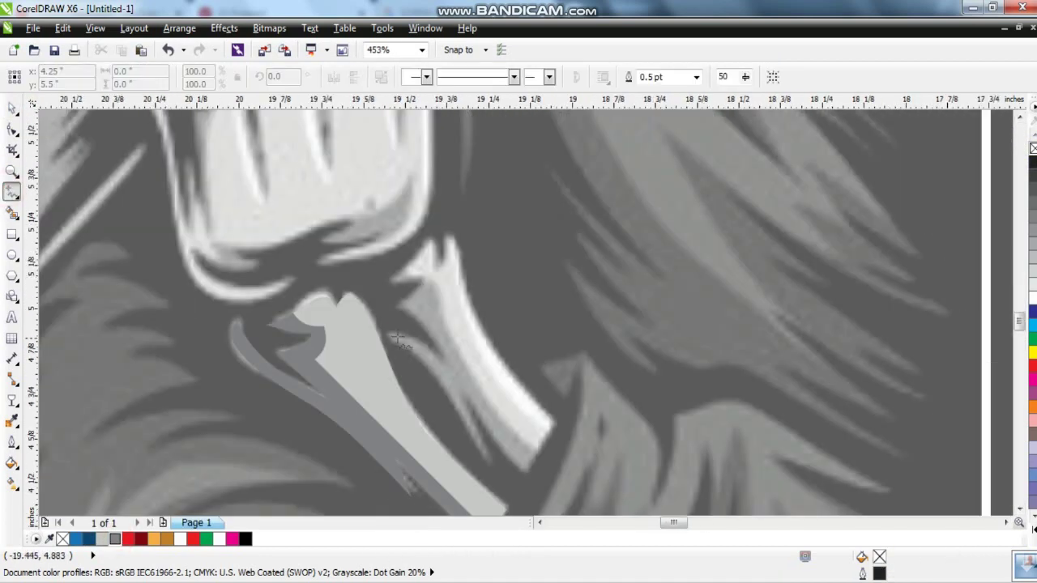
# - Outline the neighbouring bone as a closed freehand polyline shape
pyautogui.doubleClick(442, 361)
pyautogui.click(400, 304)
pyautogui.click(429, 234)
pyautogui.click(438, 270)
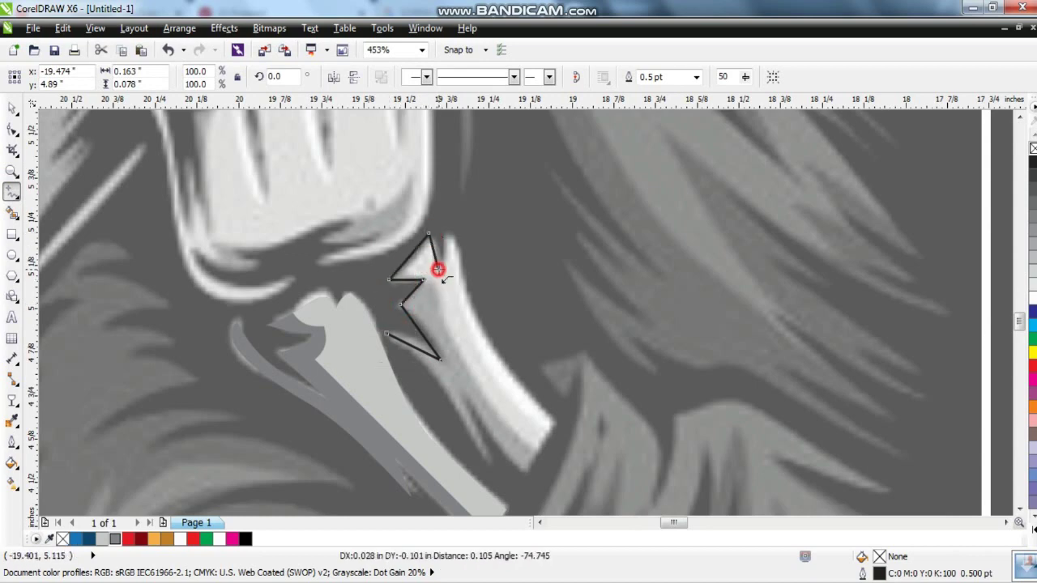
pyautogui.click(450, 233)
pyautogui.click(553, 422)
pyautogui.click(525, 471)
pyautogui.click(490, 463)
pyautogui.click(459, 388)
pyautogui.click(399, 346)
# - Curve the new bone's right, upper-left, lower-left and notch edges to follow the reference
pyautogui.press('F10')
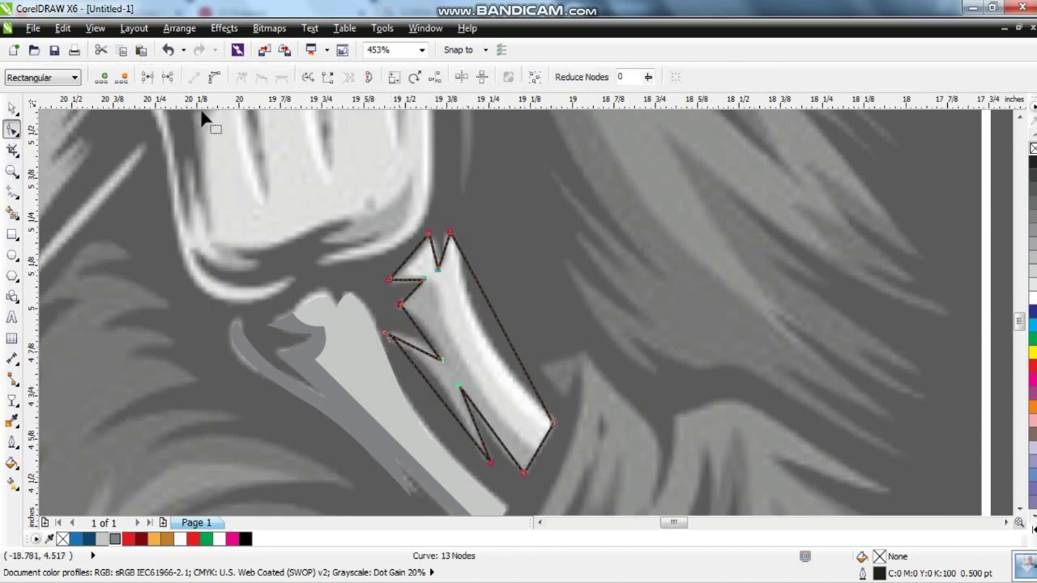
pyautogui.hotkey('shift', 'F2')
pyautogui.moveTo(567, 258); pyautogui.dragTo(562, 289)
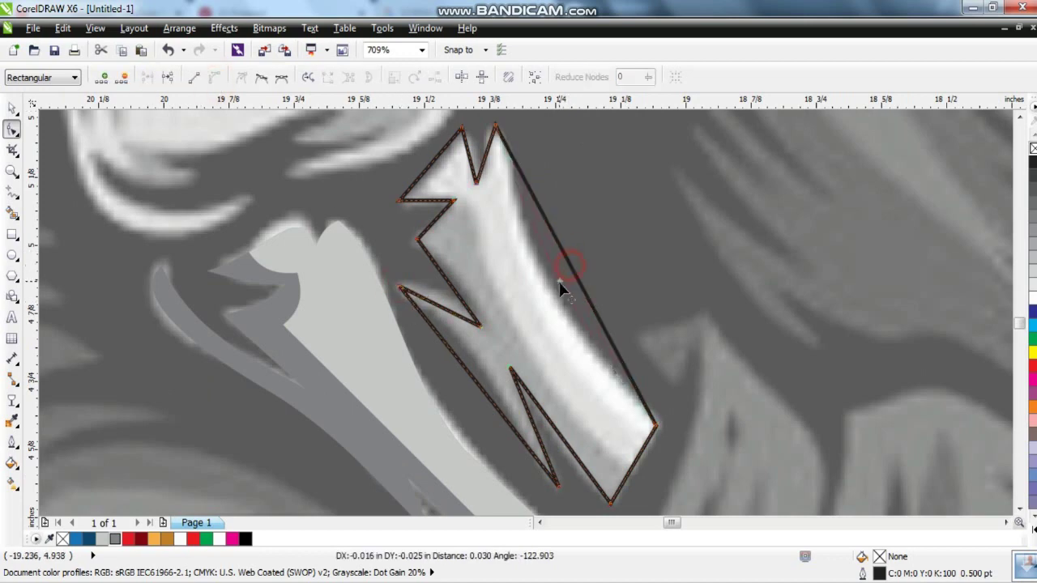
pyautogui.moveTo(445, 306); pyautogui.dragTo(440, 301)
pyautogui.moveTo(448, 350); pyautogui.dragTo(474, 344)
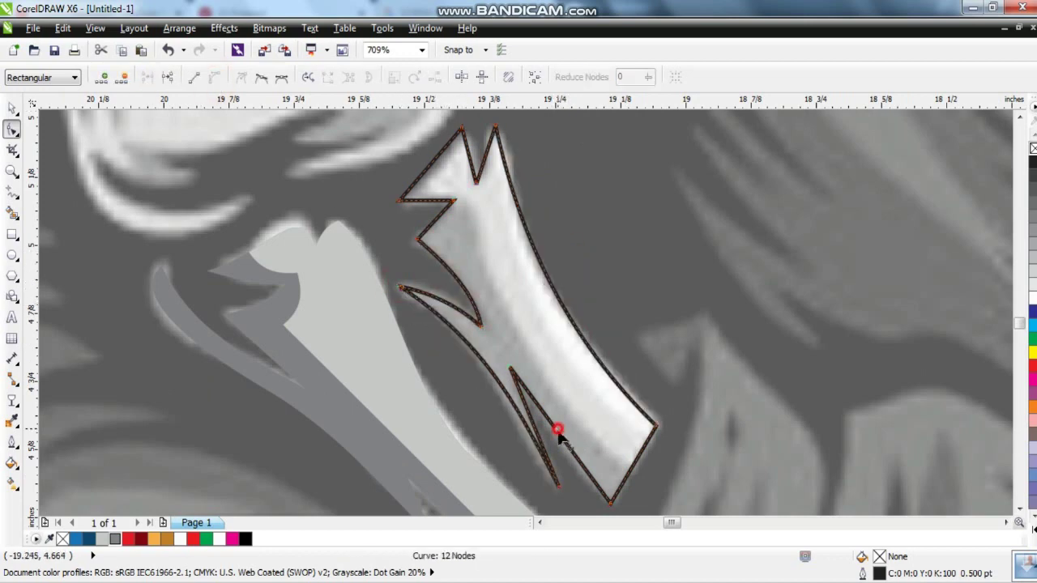
pyautogui.moveTo(558, 424); pyautogui.dragTo(543, 430)
pyautogui.moveTo(430, 182); pyautogui.dragTo(634, 475)
# - Cut a shading piece off the bone with the Knife tool along its side
pyautogui.click(12, 192)
pyautogui.click(599, 494)
pyautogui.click(416, 343)
pyautogui.click(367, 226)
pyautogui.click(445, 171)
pyautogui.click(12, 130)
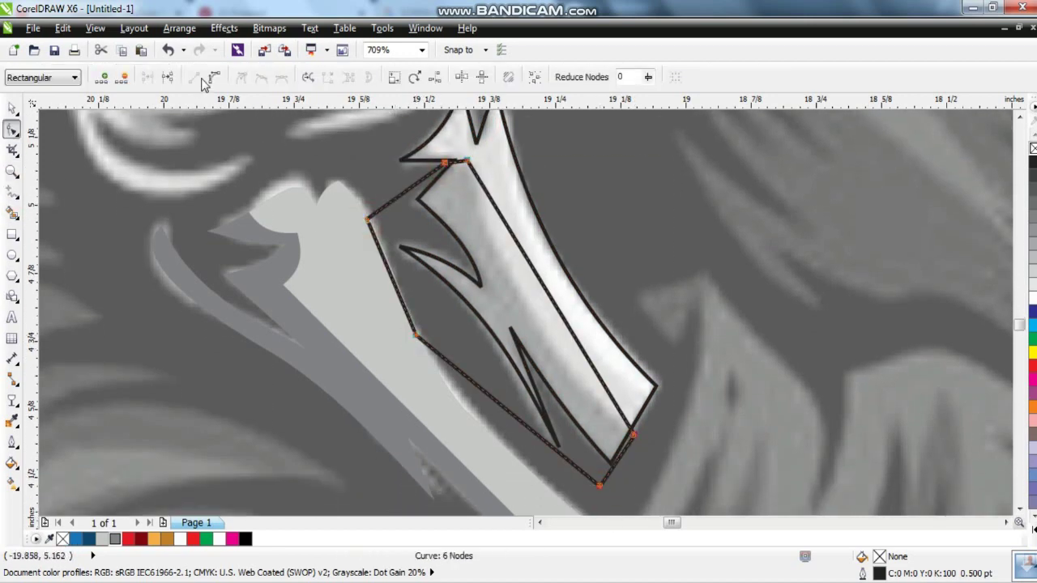
# - Fill the shading piece grey without outline, clip it into the light-grey bone, and group them
pyautogui.click(115, 539)
pyautogui.click(12, 108)
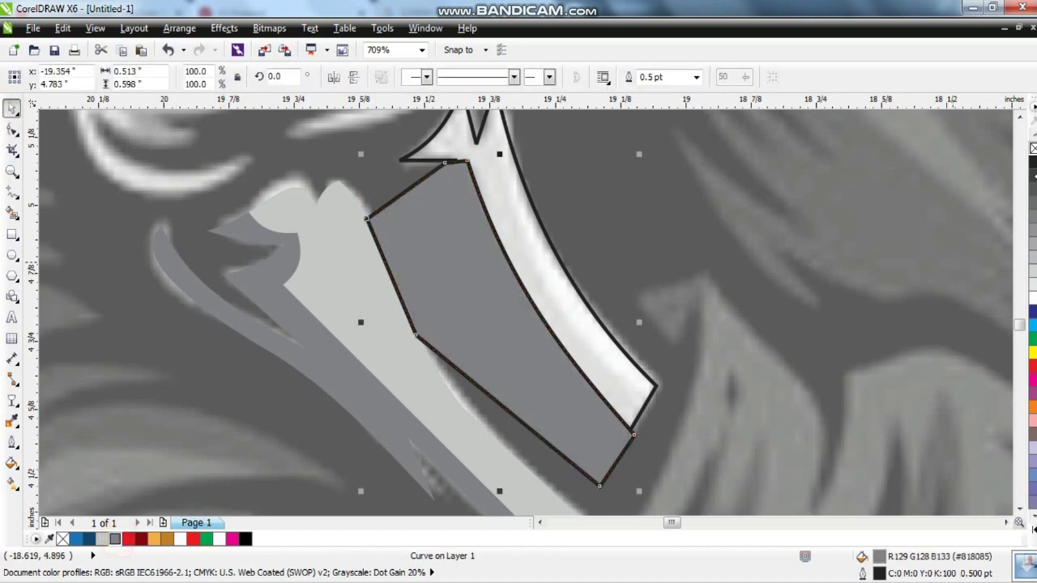
pyautogui.rightClick(63, 539)
pyautogui.click(525, 216)
pyautogui.click(533, 216)
pyautogui.click(115, 539)
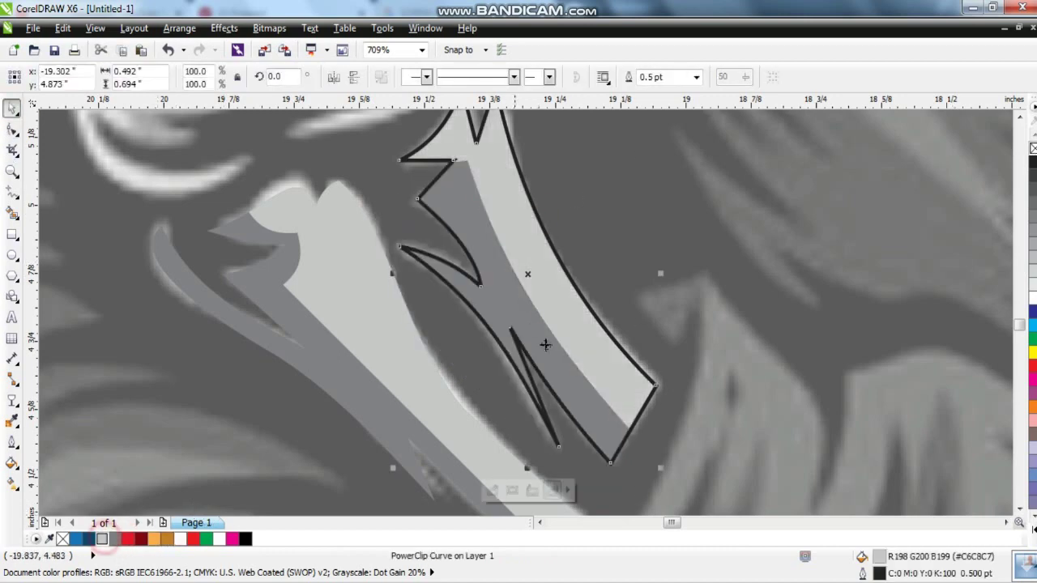
pyautogui.keyDown('shift'); pyautogui.click(405, 332); pyautogui.keyUp('shift')
pyautogui.scroll(-2, 829, 266)
pyautogui.scroll(-2, 759, 290)
pyautogui.hotkey('ctrl', 'g')
pyautogui.scroll(-4, 759, 290)
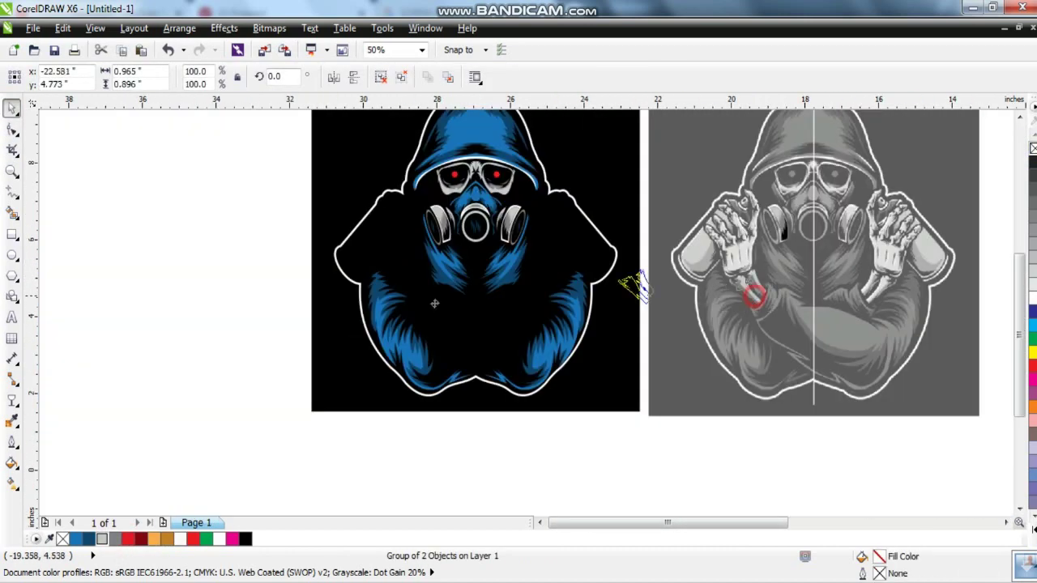
# - Zoom in step by step onto the reference skeletal hand's fingers
pyautogui.click(12, 171)
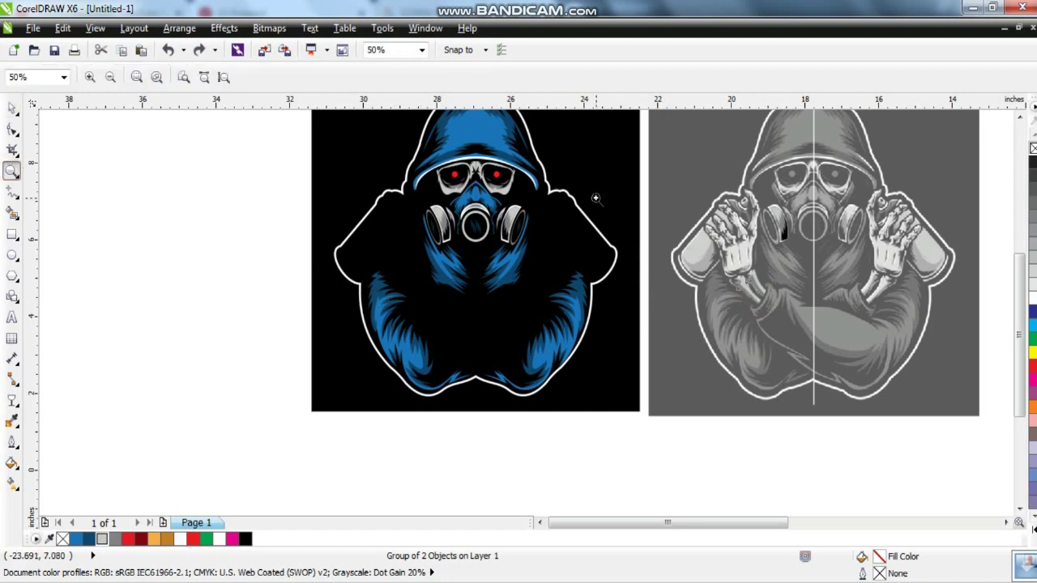
pyautogui.moveTo(955, 345); pyautogui.dragTo(954, 346)
pyautogui.click(535, 376)
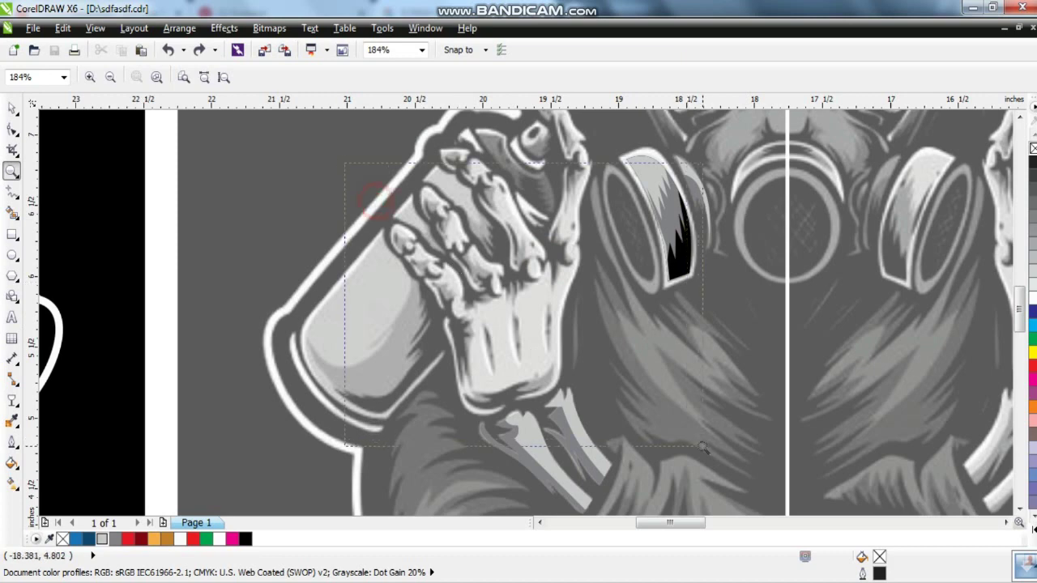
pyautogui.moveTo(702, 447); pyautogui.dragTo(701, 447)
pyautogui.moveTo(329, 210); pyautogui.dragTo(724, 485)
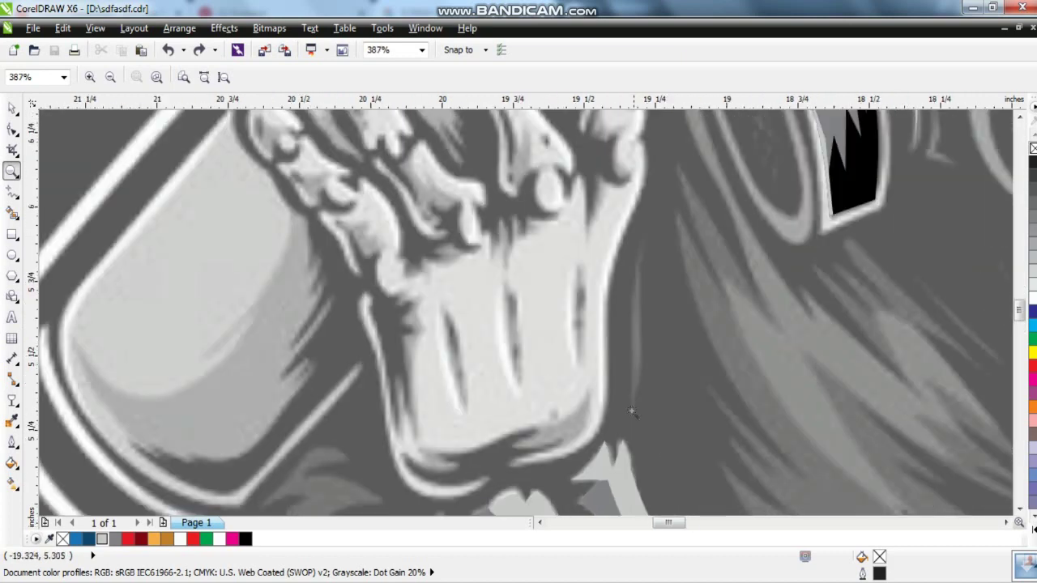
# - Trace an open zigzag outline up the hand's left edge toward the fingertips
pyautogui.click(8, 195)
pyautogui.click(362, 290)
pyautogui.click(393, 374)
pyautogui.click(401, 440)
pyautogui.click(416, 427)
pyautogui.click(403, 339)
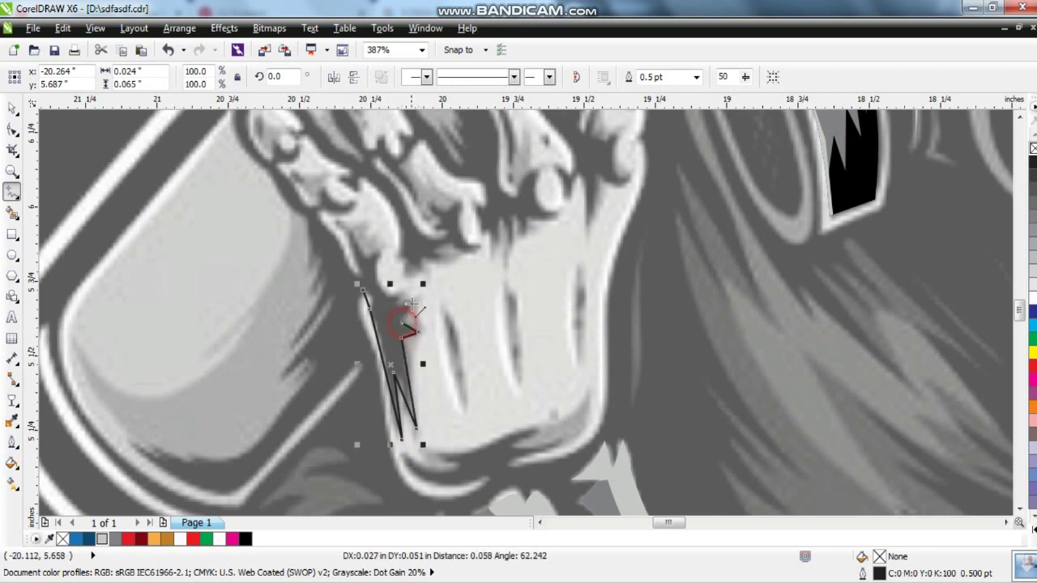
pyautogui.click(348, 235)
pyautogui.click(357, 274)
pyautogui.click(321, 212)
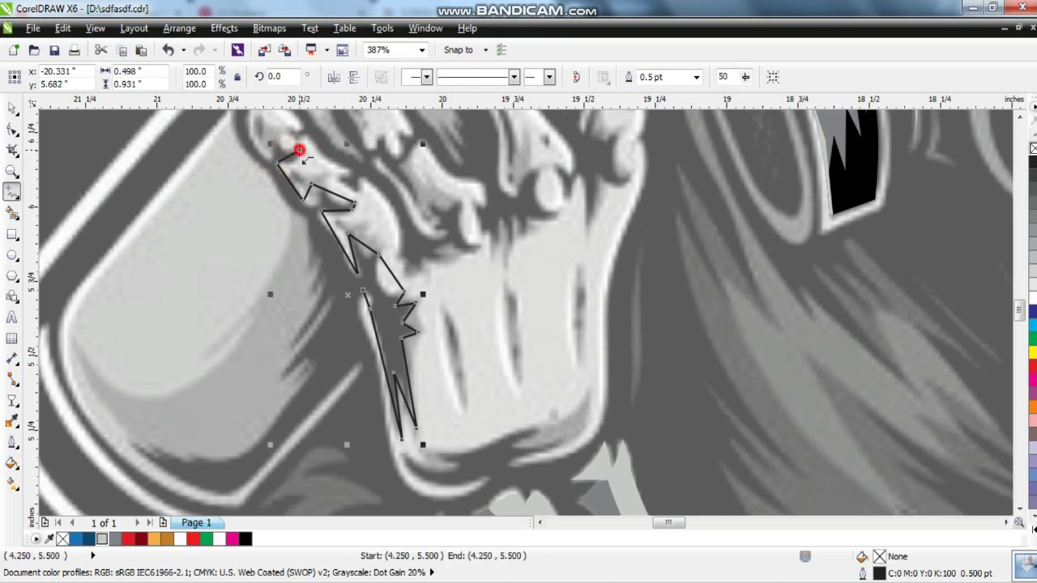
pyautogui.click(1018, 118)
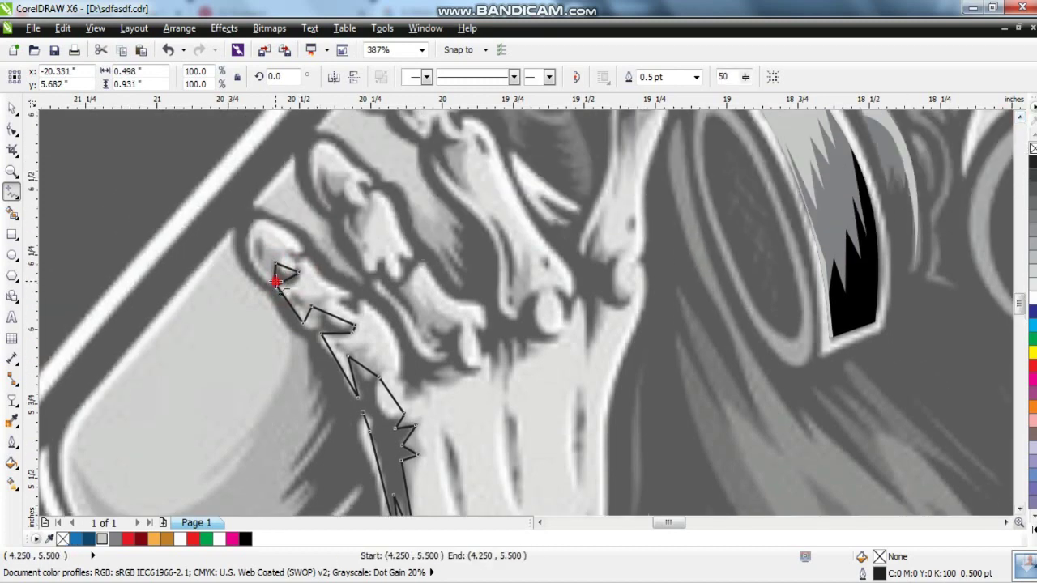
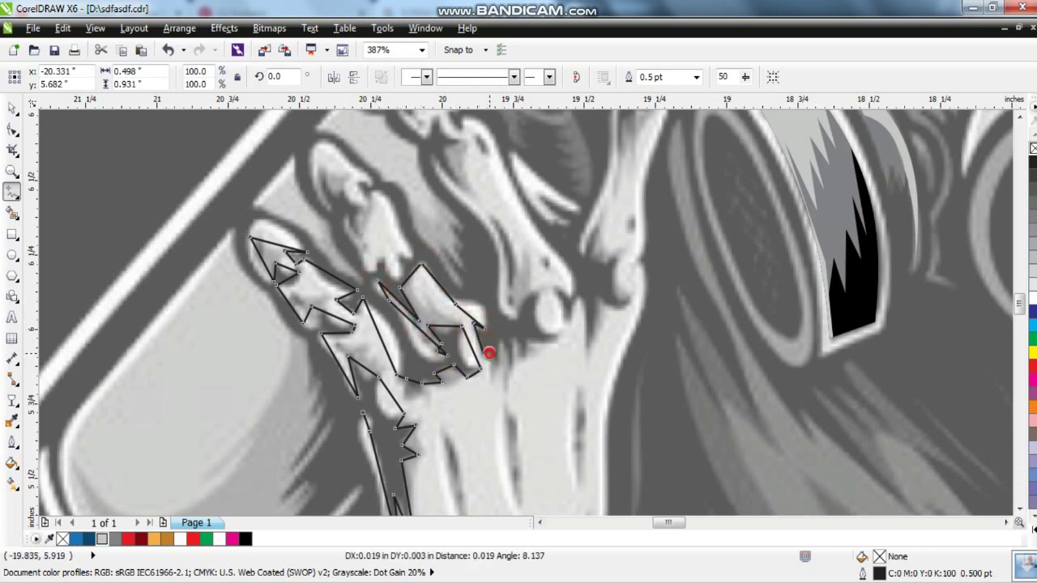
# - Trace the hand outline point by point around the knuckle, up the fingers and around the fingertips
pyautogui.click(522, 356)
pyautogui.click(528, 340)
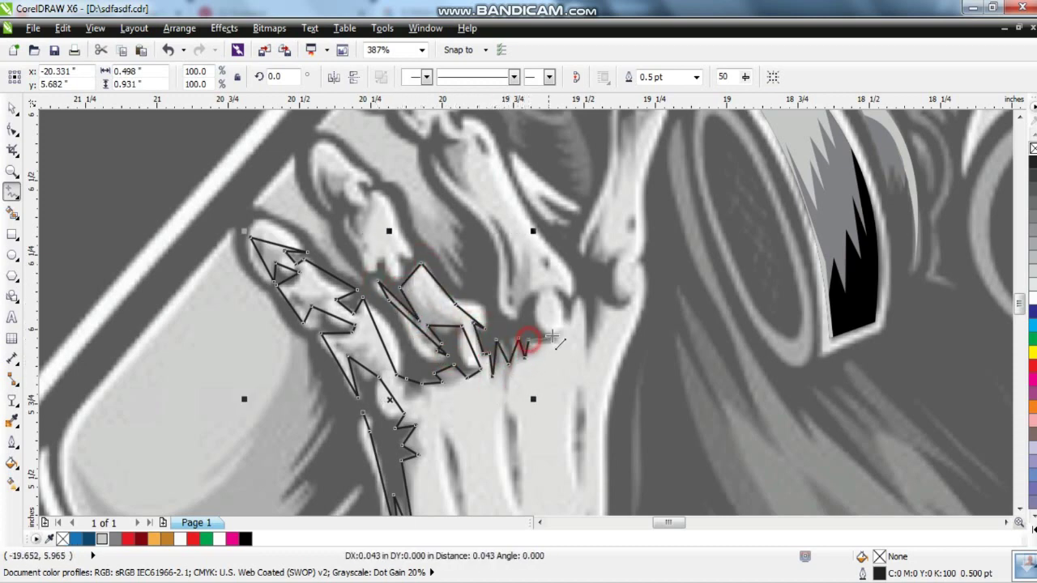
pyautogui.click(530, 293)
pyautogui.click(514, 318)
pyautogui.click(486, 225)
pyautogui.click(467, 183)
pyautogui.click(432, 154)
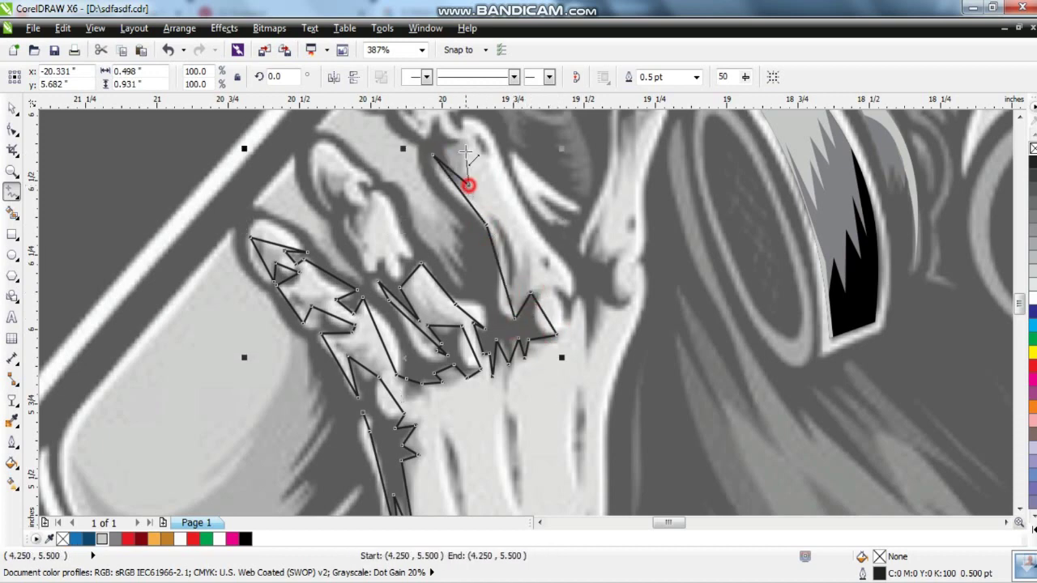
pyautogui.click(465, 142)
pyautogui.click(434, 156)
pyautogui.click(434, 130)
pyautogui.click(441, 152)
pyautogui.click(569, 338)
pyautogui.click(547, 327)
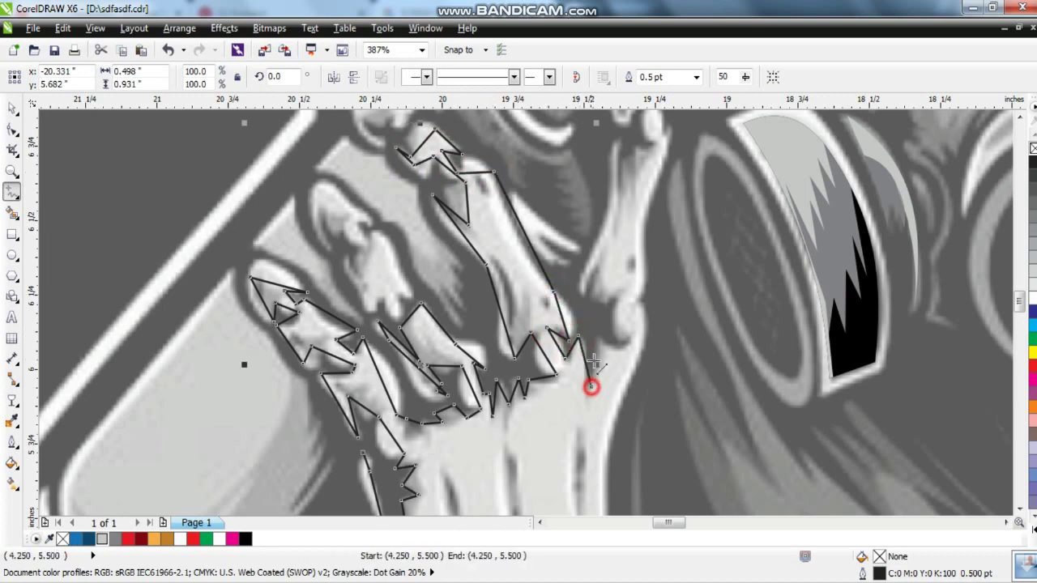
pyautogui.click(612, 292)
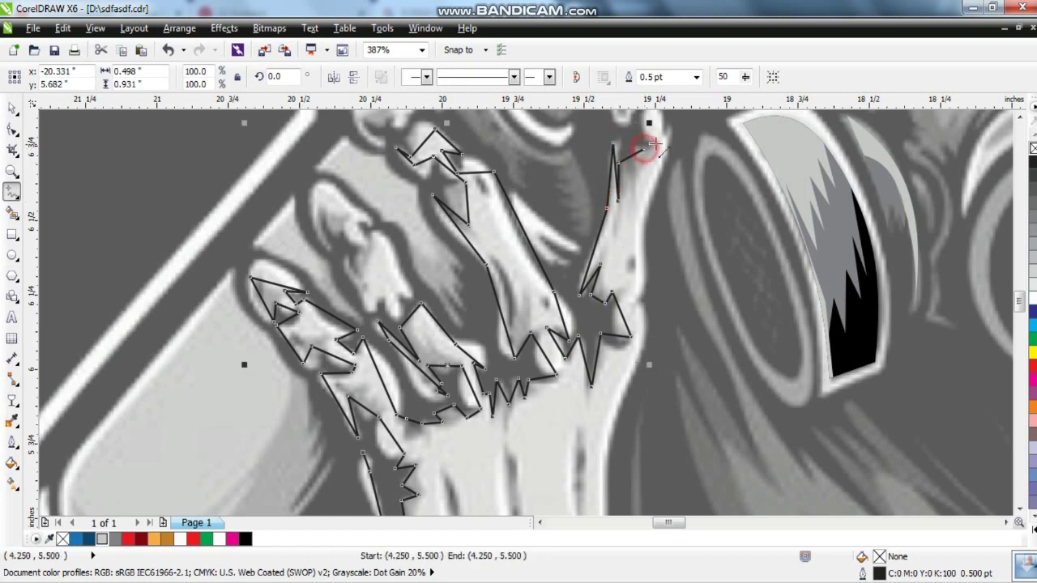
# - Continue the outline down the right edge and along the bottom, closing it up the left side
pyautogui.click(637, 354)
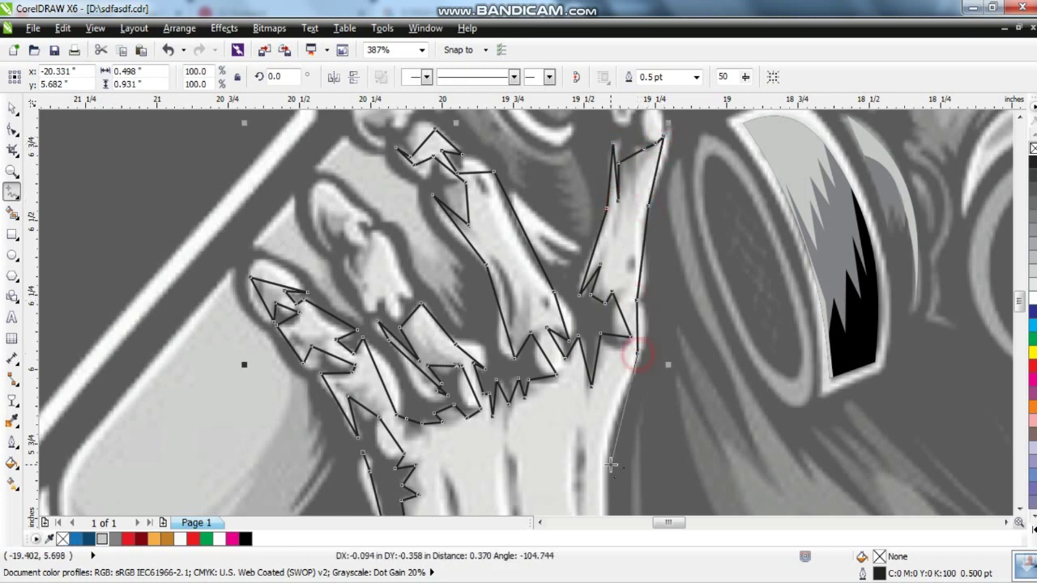
pyautogui.scroll(-1, 484, 307)
pyautogui.scroll(2, 503, 317)
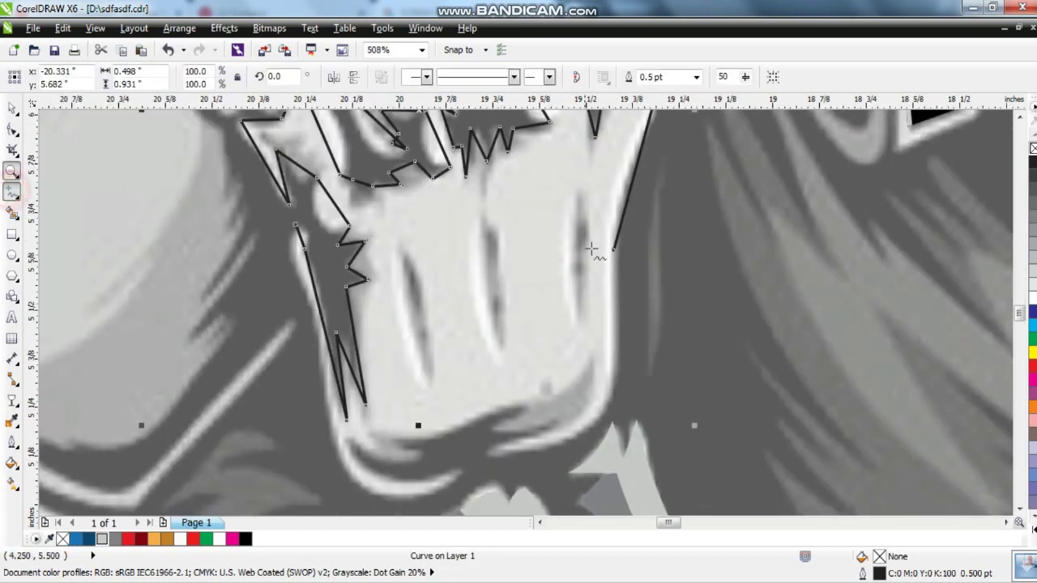
pyautogui.click(570, 440)
pyautogui.click(483, 458)
pyautogui.click(551, 423)
pyautogui.click(390, 436)
pyautogui.click(348, 446)
pyautogui.click(462, 472)
pyautogui.click(332, 444)
pyautogui.click(289, 257)
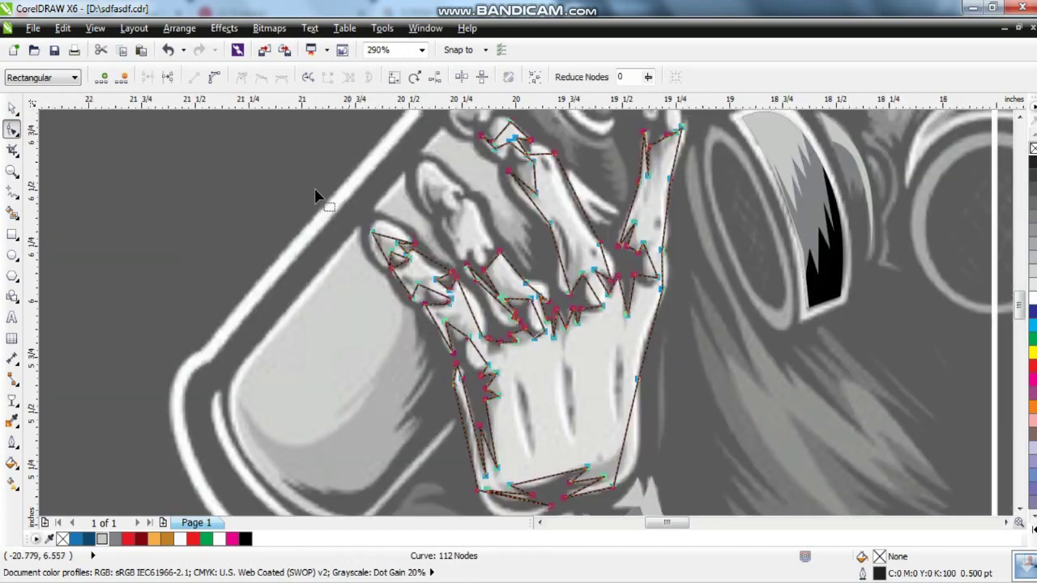
# - Zoom in on the lower hand and bend its bottom and palm edges into curves
pyautogui.press('z')
pyautogui.click(475, 302)
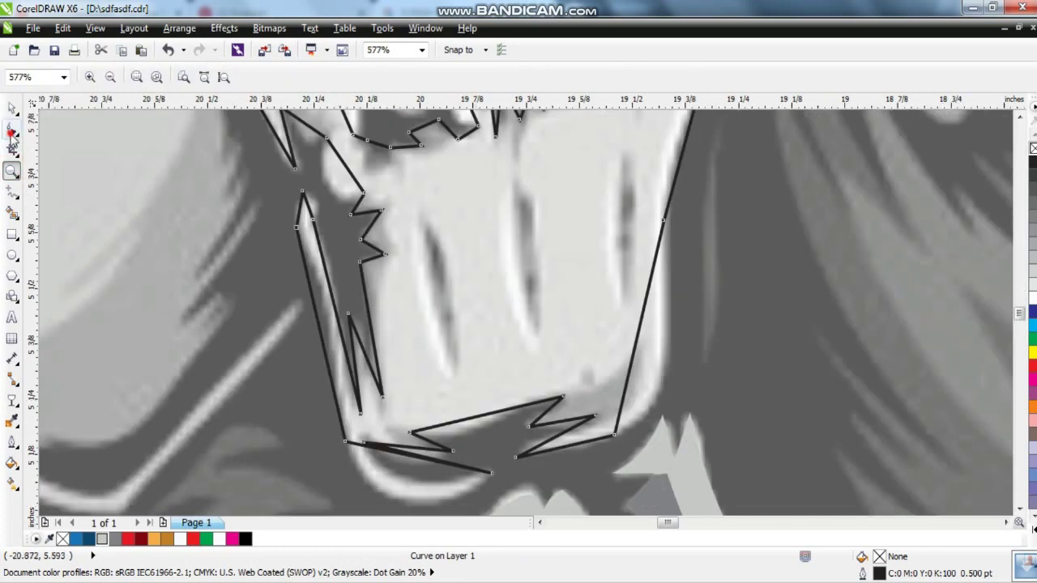
pyautogui.click(12, 132)
pyautogui.moveTo(330, 294); pyautogui.dragTo(313, 296)
pyautogui.moveTo(411, 462); pyautogui.dragTo(397, 504)
pyautogui.moveTo(408, 467); pyautogui.dragTo(413, 468)
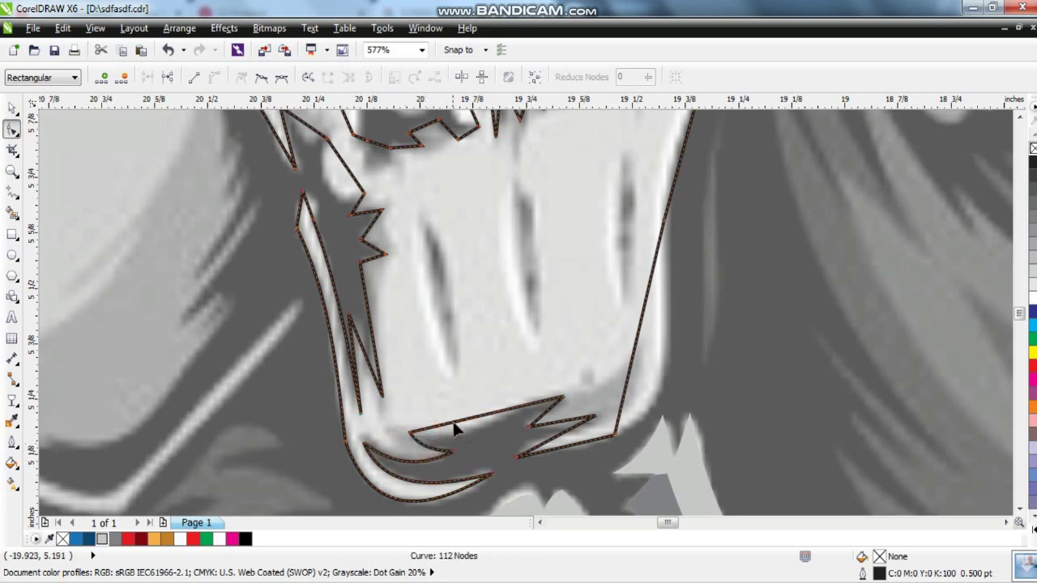
pyautogui.moveTo(458, 424); pyautogui.dragTo(480, 432)
pyautogui.moveTo(624, 398); pyautogui.dragTo(644, 405)
# - Curve the upper finger edges, knuckle and fingertip segments into smooth U-curves, then zoom out
pyautogui.click(1021, 120)
pyautogui.click(1022, 120)
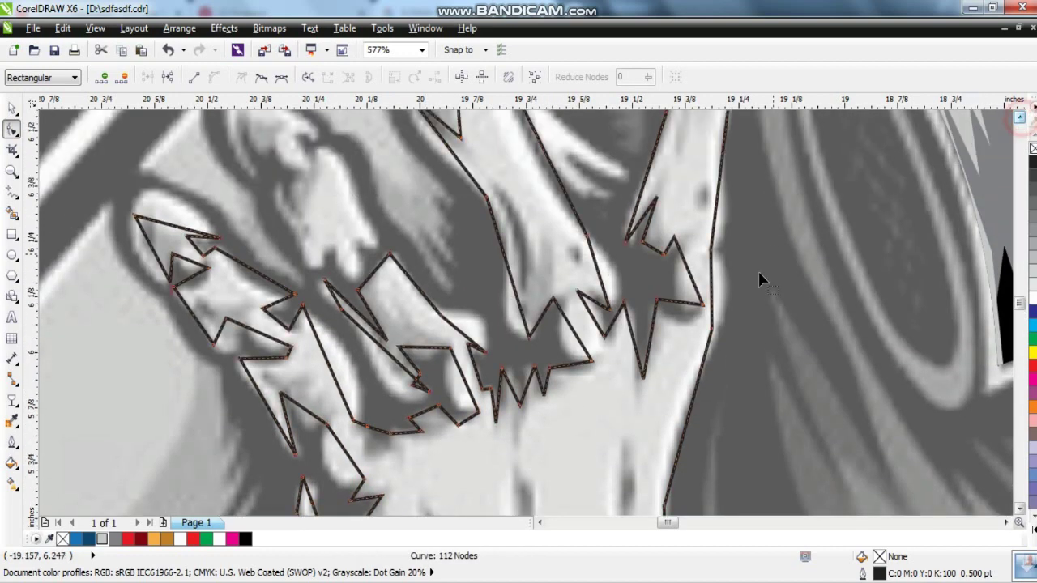
pyautogui.moveTo(714, 278); pyautogui.dragTo(676, 324)
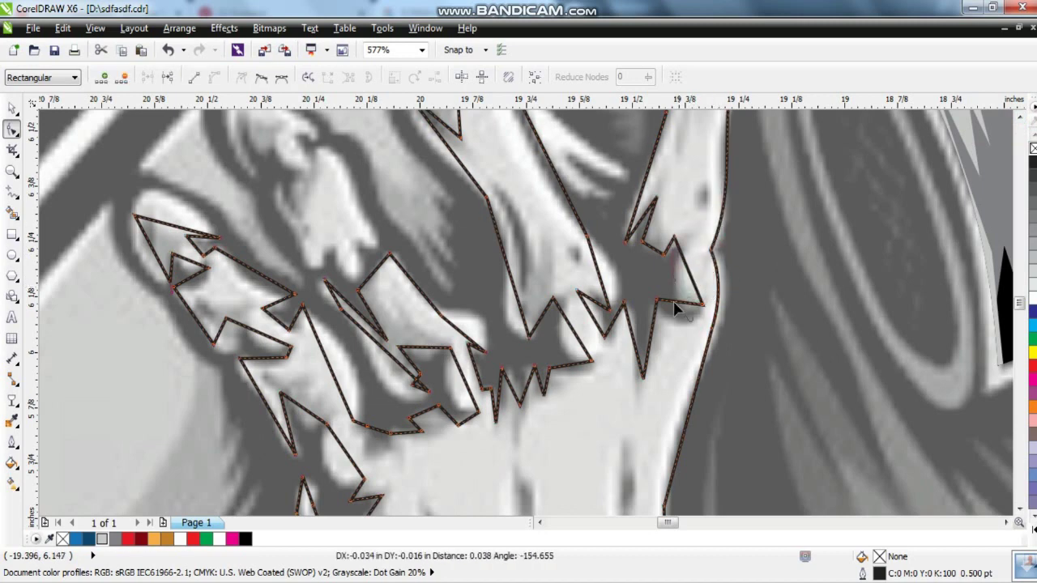
pyautogui.moveTo(594, 329); pyautogui.dragTo(606, 274)
pyautogui.click(1019, 140)
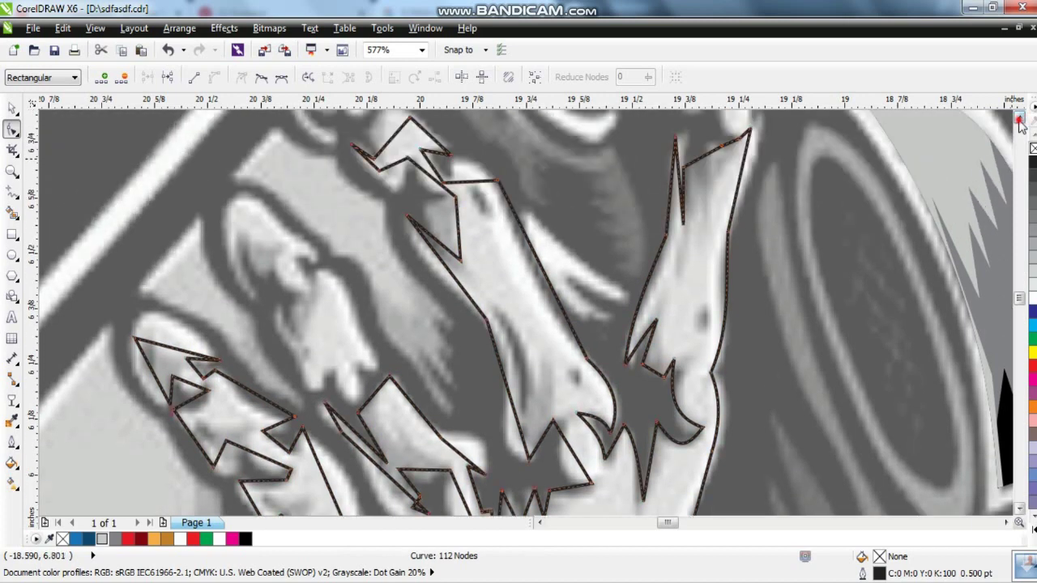
pyautogui.moveTo(705, 278); pyautogui.dragTo(680, 285)
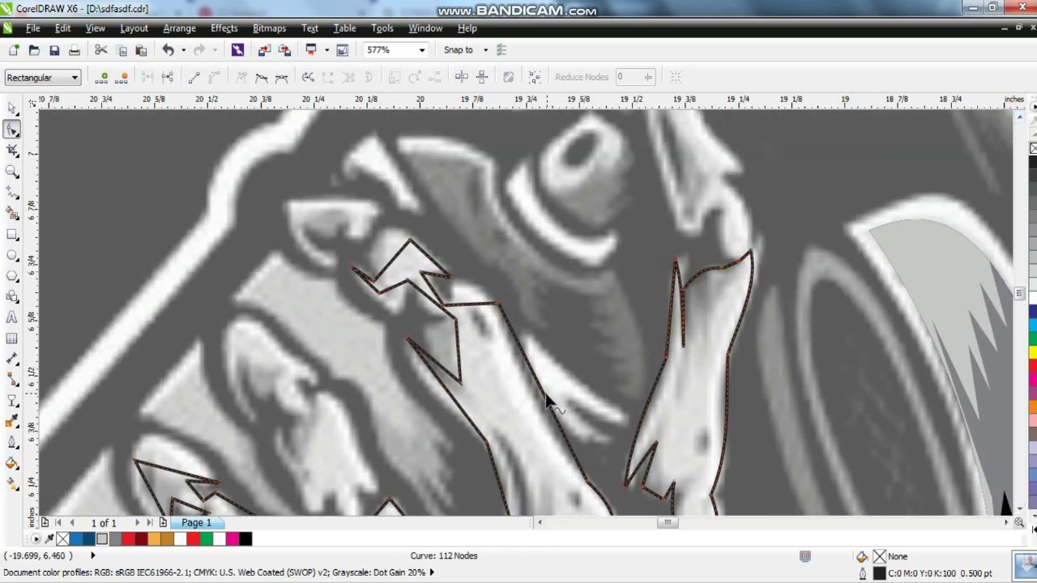
pyautogui.moveTo(474, 302)
pyautogui.mouseDown()
pyautogui.moveTo(435, 279)
pyautogui.moveTo(397, 308)
pyautogui.mouseUp()
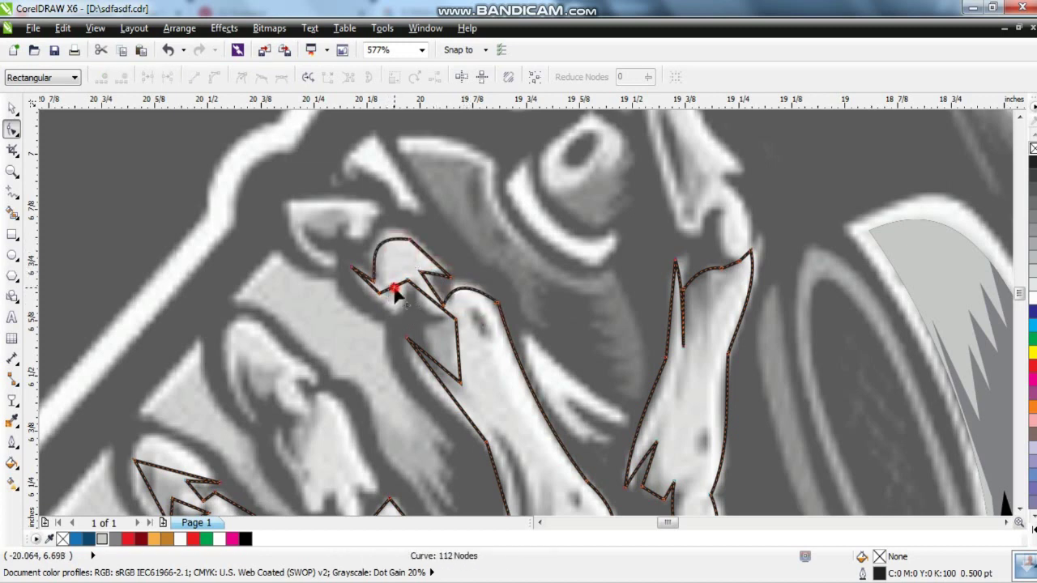
pyautogui.moveTo(455, 355)
pyautogui.mouseDown()
pyautogui.moveTo(440, 343)
pyautogui.moveTo(436, 380)
pyautogui.mouseUp()
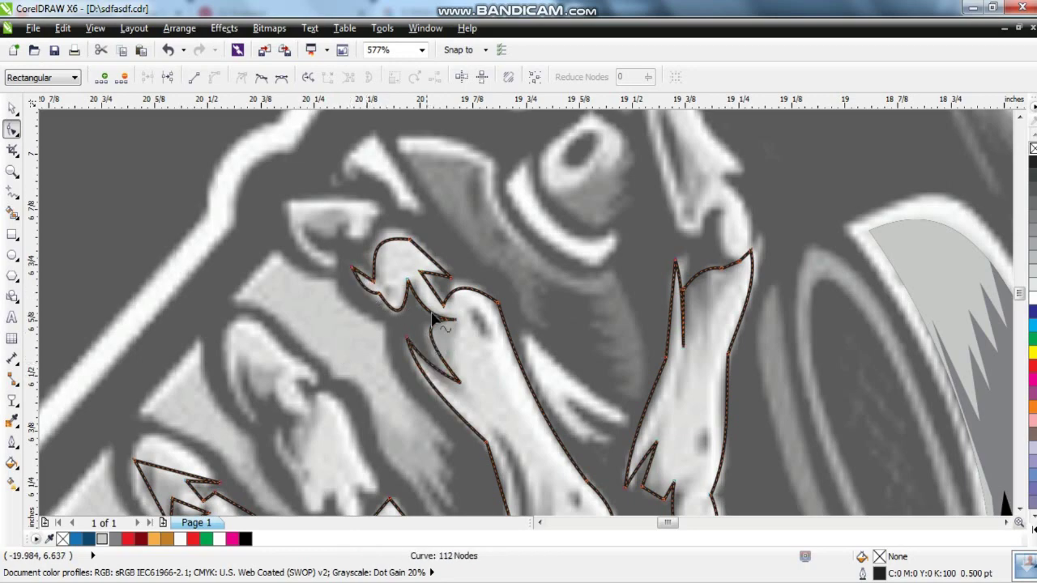
pyautogui.press('F4')
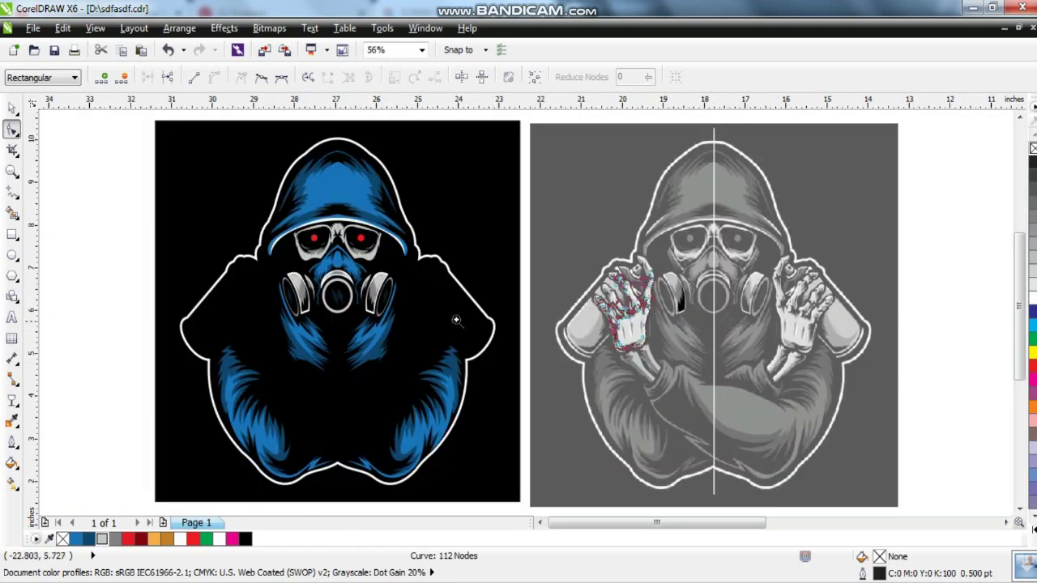
# - Curve the remaining finger edges, knuckles and bottom outline to follow the bones
pyautogui.scroll(3, 623, 339)
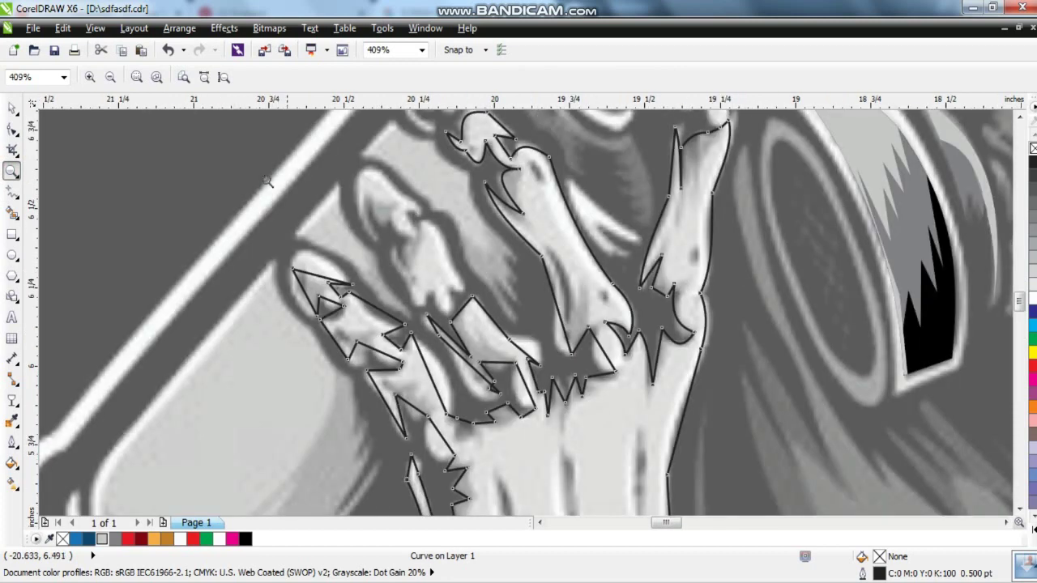
pyautogui.scroll(3, 510, 280)
pyautogui.scroll(1, 334, 221)
pyautogui.moveTo(566, 362); pyautogui.dragTo(564, 360)
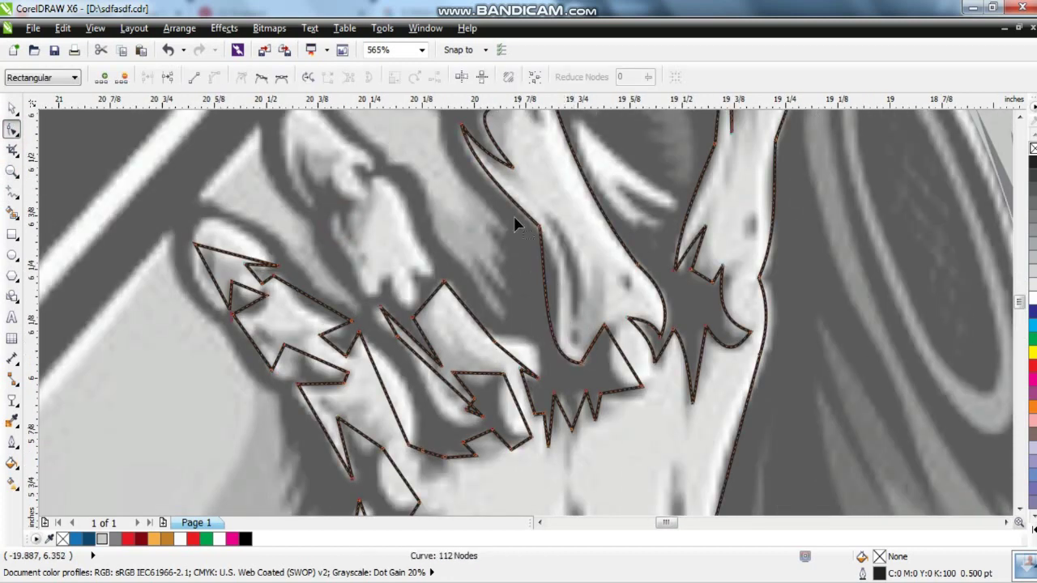
pyautogui.moveTo(546, 284); pyautogui.dragTo(553, 292)
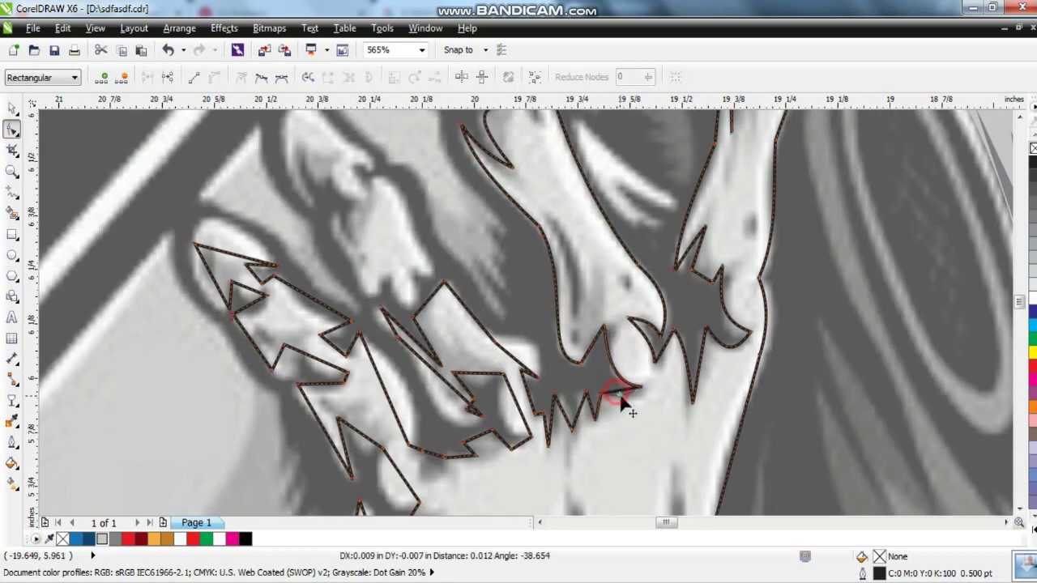
pyautogui.moveTo(525, 368); pyautogui.dragTo(473, 324)
pyautogui.moveTo(514, 410)
pyautogui.mouseDown()
pyautogui.moveTo(474, 370)
pyautogui.moveTo(458, 395)
pyautogui.moveTo(428, 387)
pyautogui.mouseUp()
pyautogui.moveTo(388, 327); pyautogui.dragTo(386, 328)
pyautogui.moveTo(442, 453); pyautogui.dragTo(431, 468)
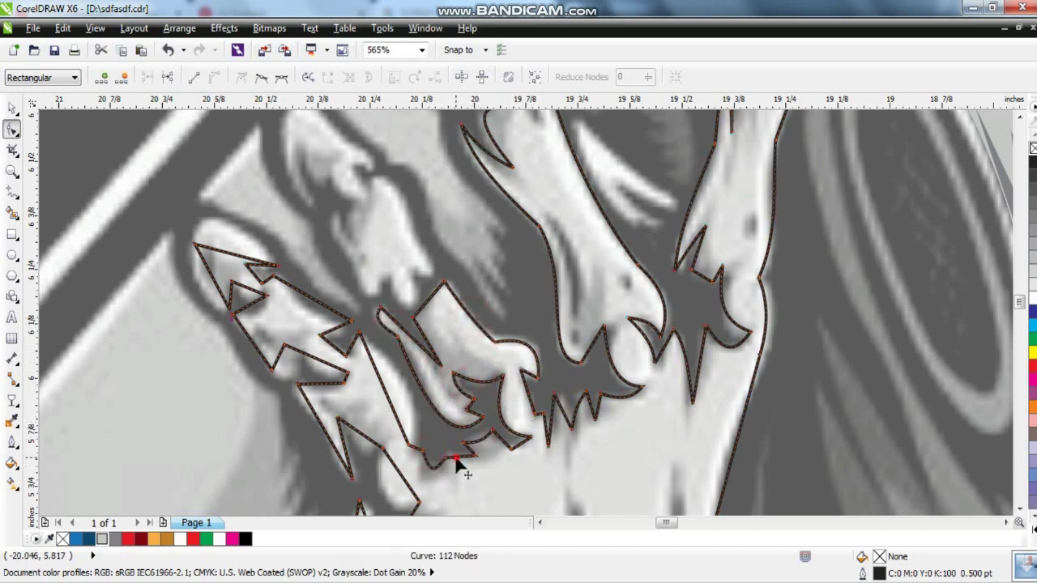
pyautogui.moveTo(391, 409); pyautogui.dragTo(359, 440)
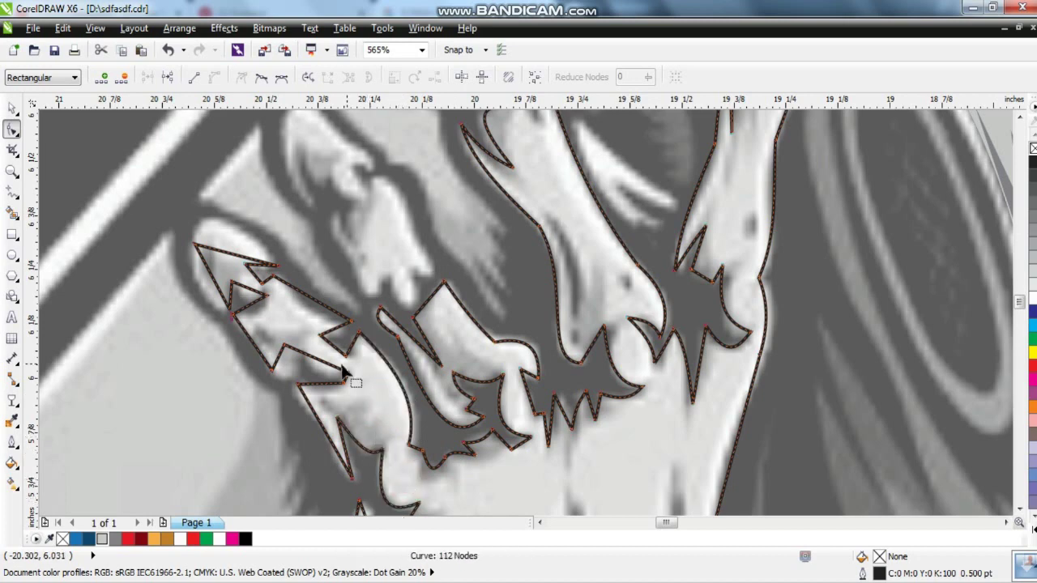
# - Adjust the nodes of the leftmost finger so its fingertip becomes rounded
pyautogui.click(281, 357)
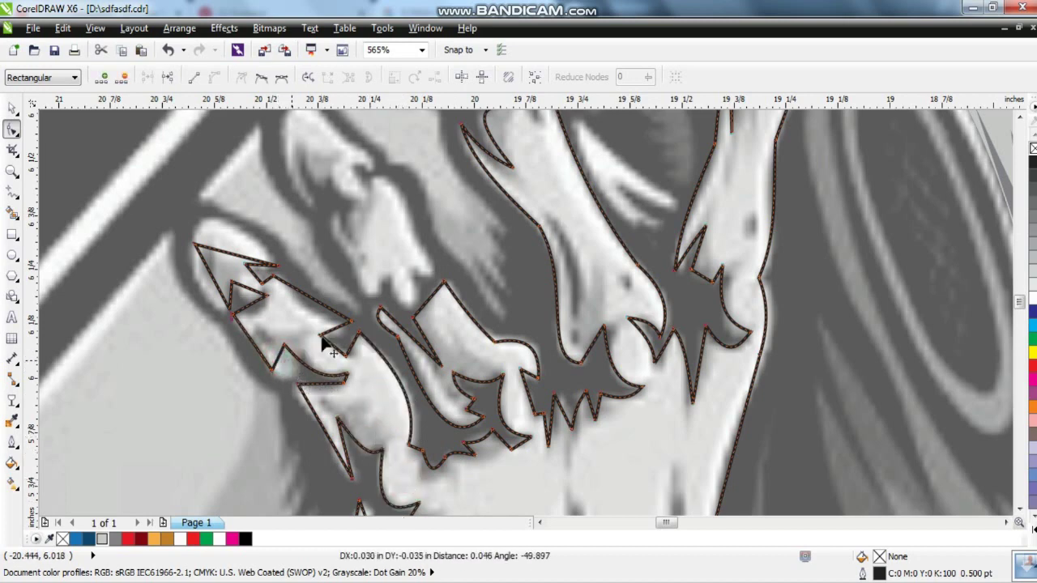
pyautogui.moveTo(247, 258); pyautogui.dragTo(233, 229)
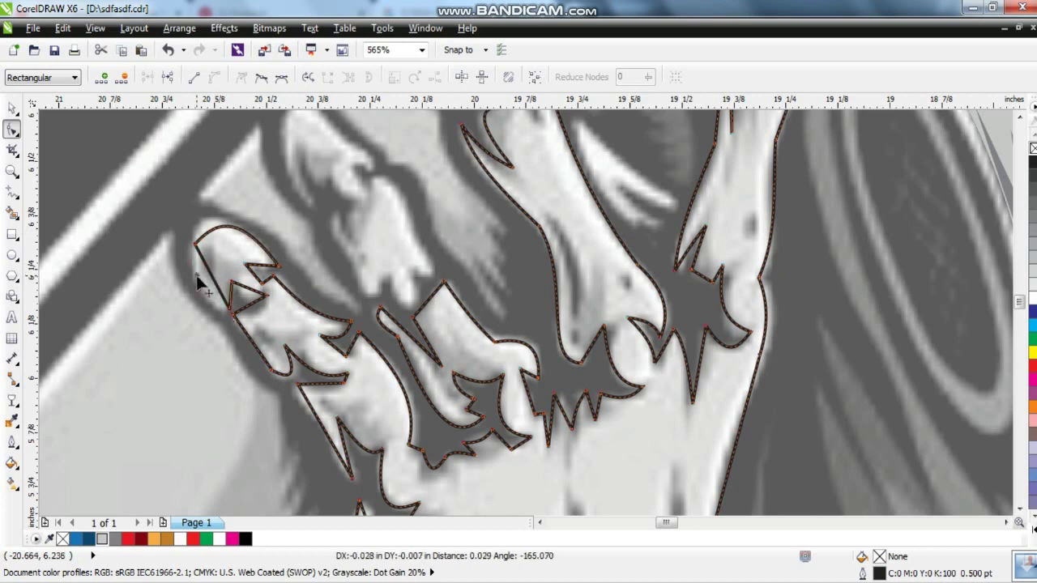
pyautogui.click(252, 291)
pyautogui.moveTo(258, 276); pyautogui.dragTo(260, 272)
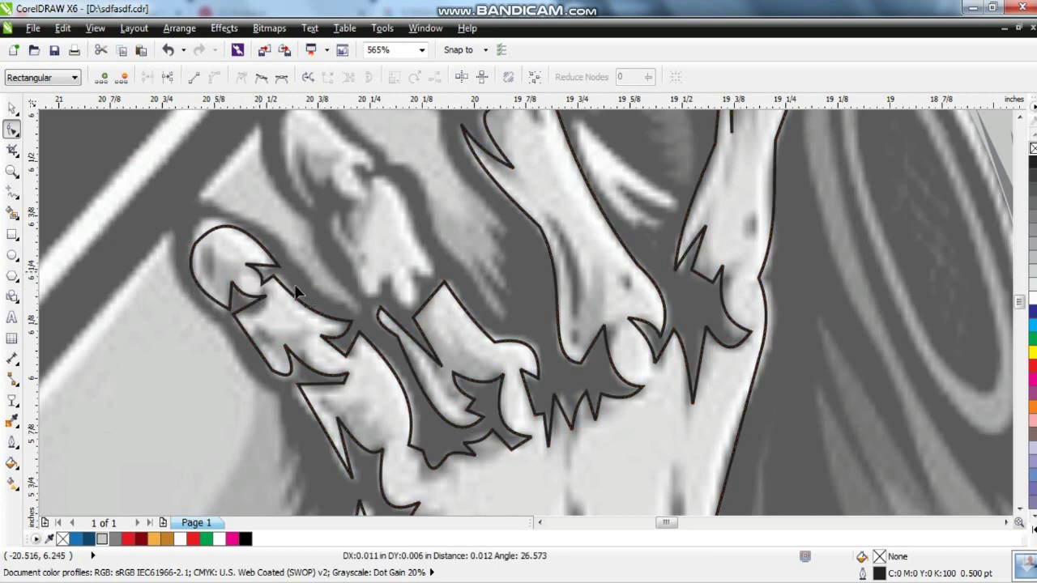
pyautogui.moveTo(281, 376); pyautogui.dragTo(324, 428)
pyautogui.scroll(-2, 716, 363)
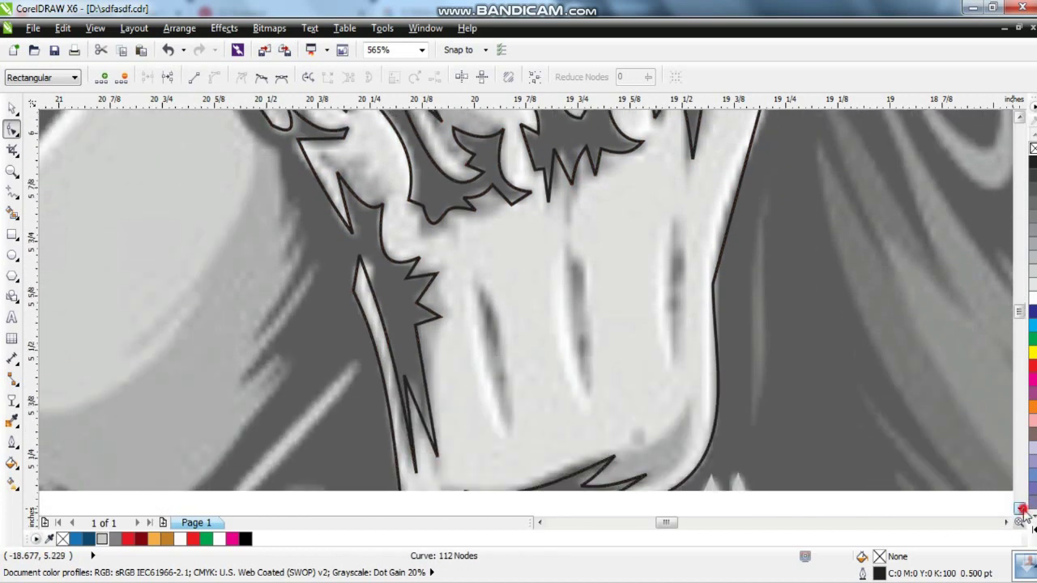
# - Start a freehand shading shape at the leftmost fingertip
pyautogui.press('F5')
pyautogui.scroll(2, 457, 252)
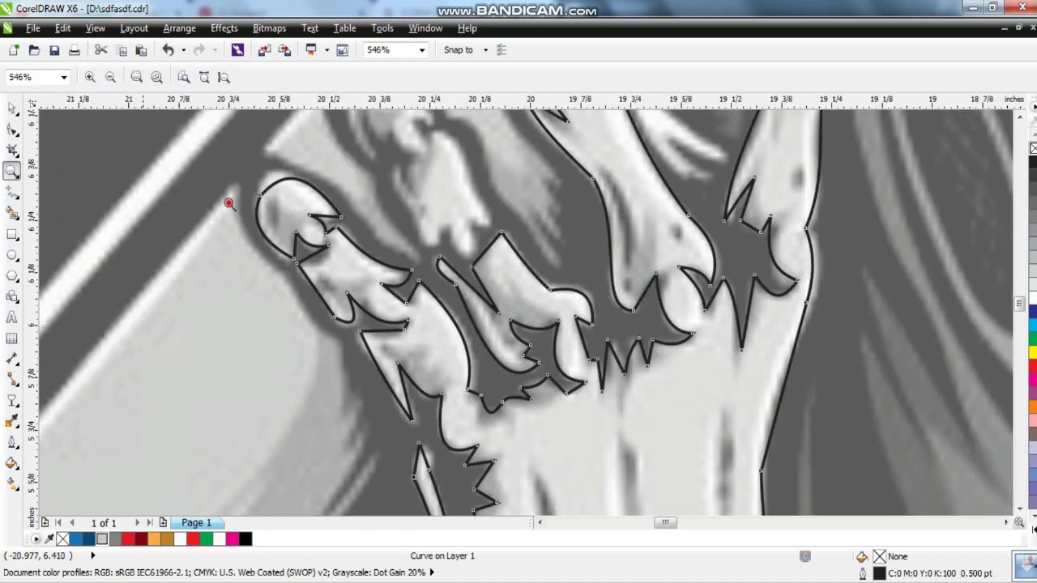
pyautogui.scroll(1, 458, 252)
pyautogui.click(217, 172)
# - Trace a fingertip shadow, fill it grey with no outline, and place it inside the fingertip outline
pyautogui.click(322, 221)
pyautogui.click(285, 219)
pyautogui.click(283, 267)
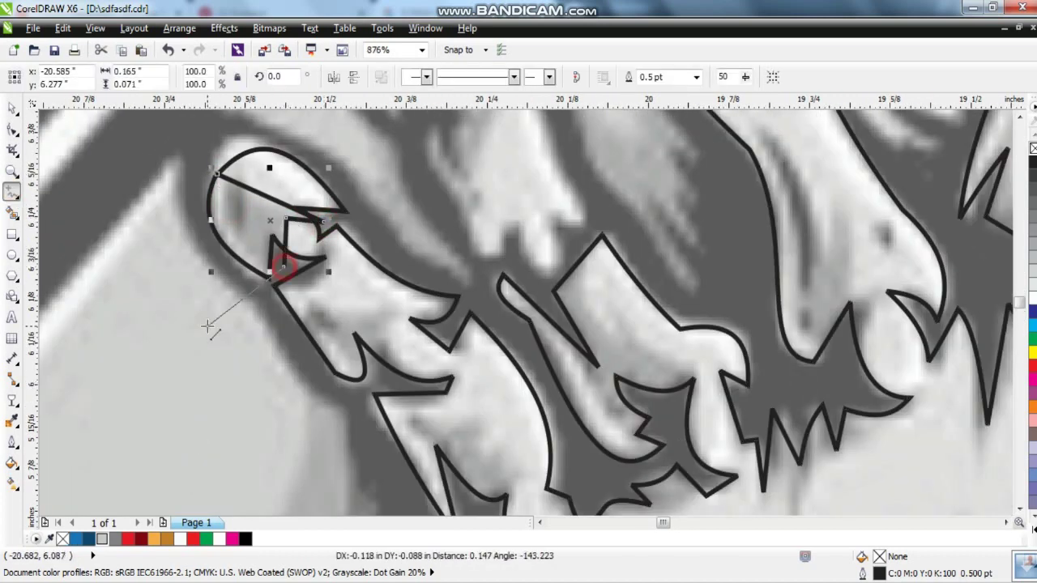
pyautogui.click(208, 325)
pyautogui.click(217, 173)
pyautogui.press('F10')
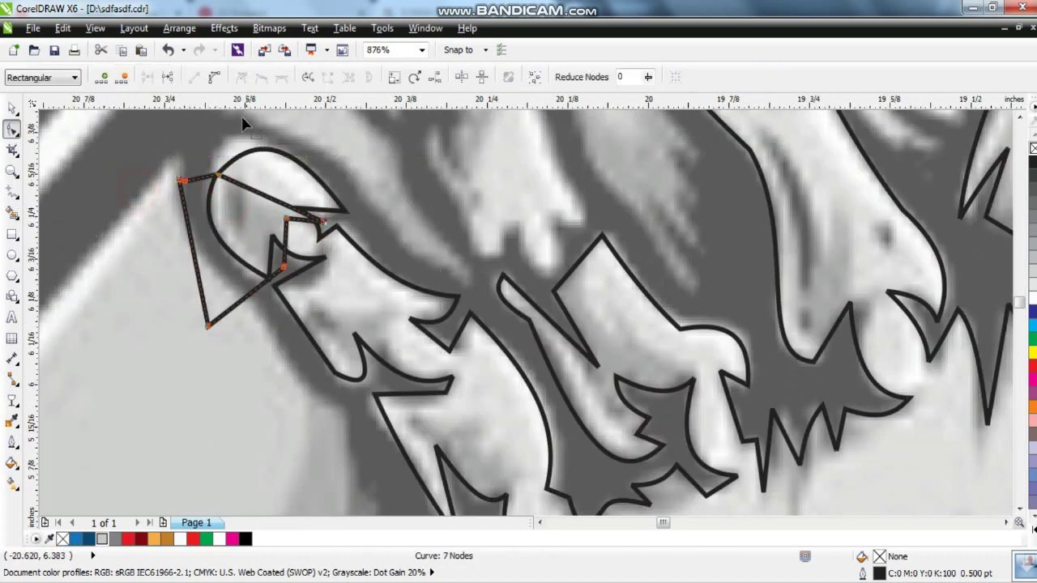
pyautogui.click(14, 108)
pyautogui.click(116, 538)
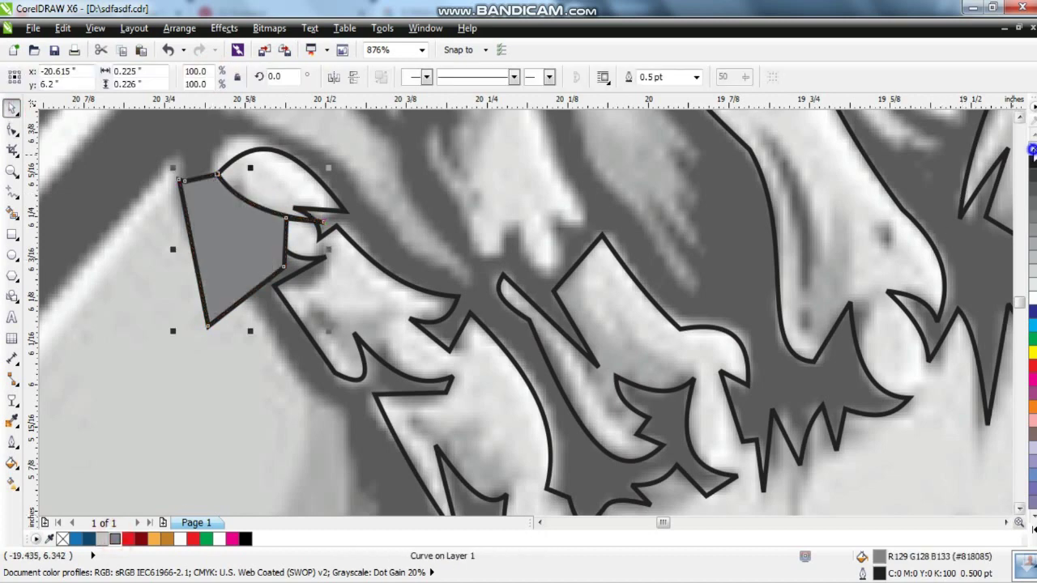
pyautogui.rightClick(1033, 150)
pyautogui.click(273, 155)
# - Draw a second grey, outline-free finger shadow and clip it inside the hand outline
pyautogui.press('F5')
pyautogui.click(291, 314)
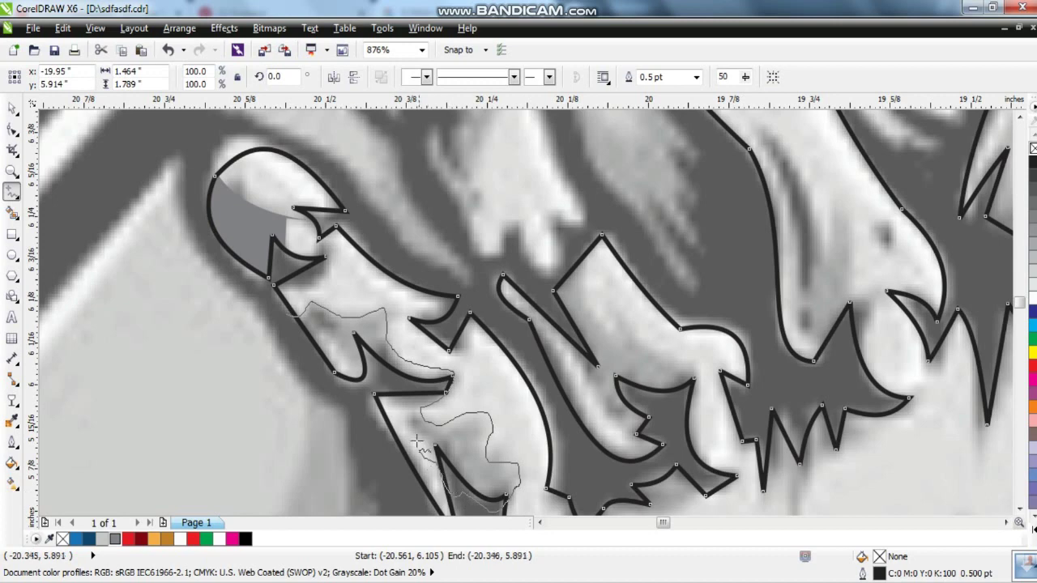
pyautogui.click(296, 314)
pyautogui.click(14, 108)
pyautogui.click(115, 538)
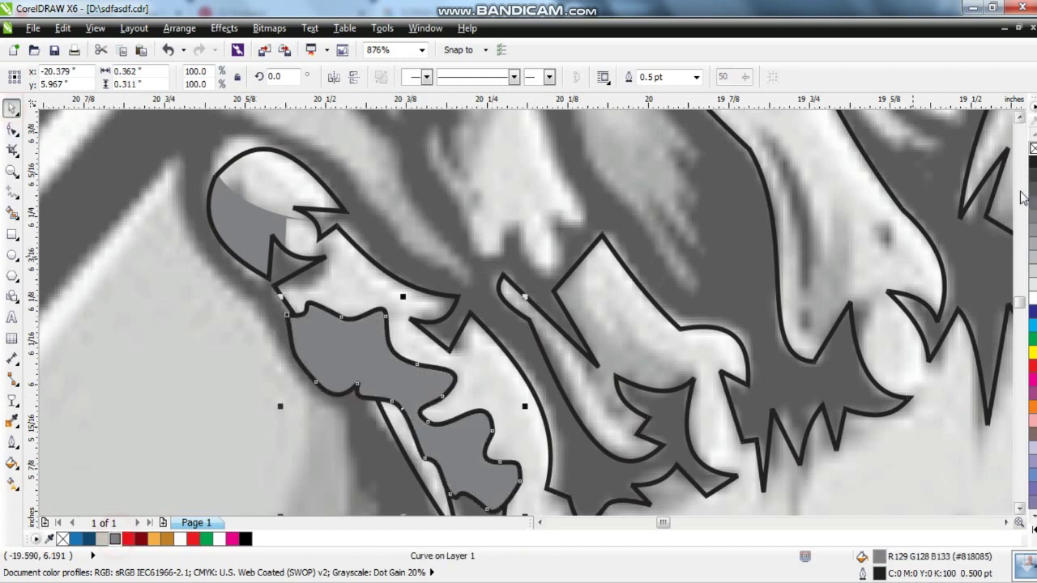
pyautogui.rightClick(1033, 149)
pyautogui.click(450, 312)
# - Trace a wrist shadow at the hand's base and give it grey fill and no outline
pyautogui.scroll(-3, 326, 316)
pyautogui.press('z')
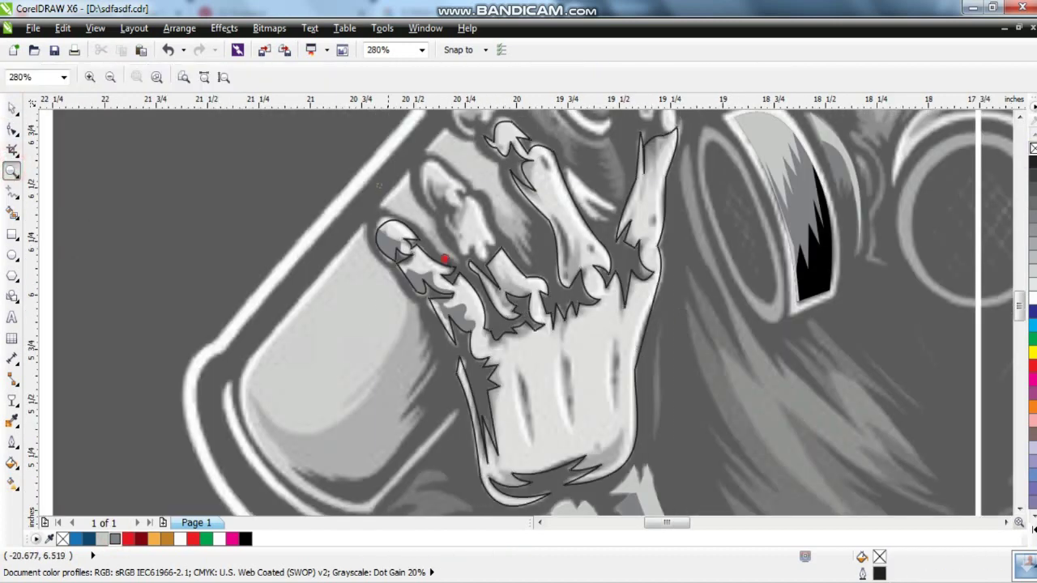
pyautogui.press('F5')
pyautogui.click(542, 468)
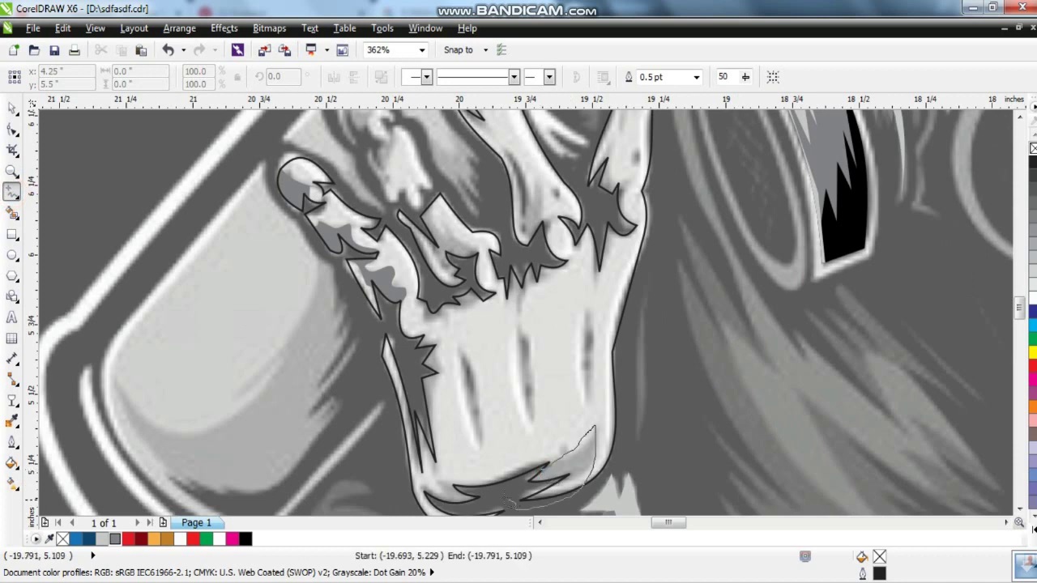
pyautogui.click(541, 469)
pyautogui.click(14, 107)
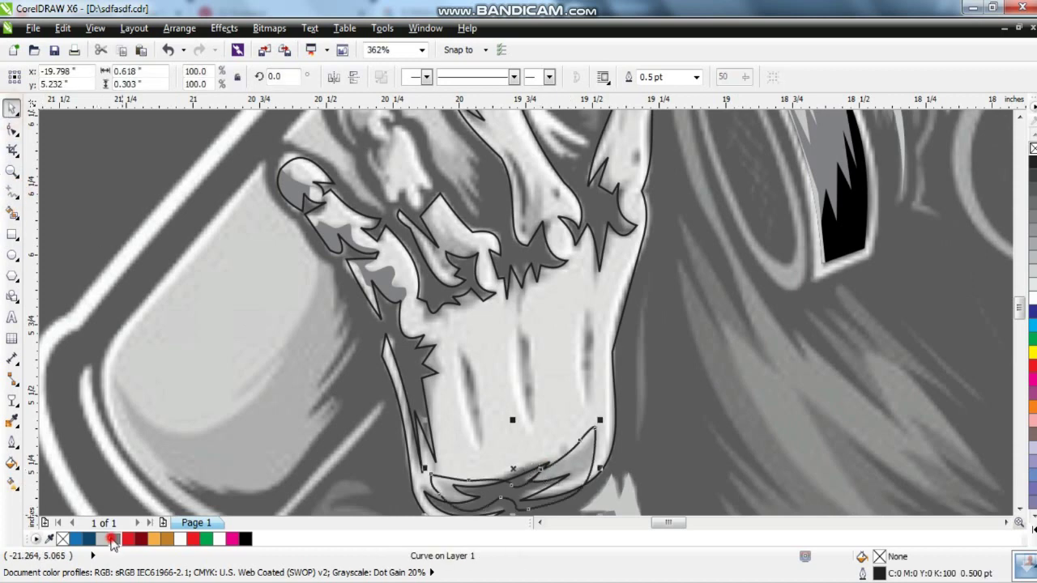
pyautogui.click(115, 538)
pyautogui.rightClick(1033, 149)
pyautogui.press('Escape')
# - Add a grey, outline-free shadow along the middle finger
pyautogui.scroll(-1, 713, 437)
pyautogui.press('z')
pyautogui.moveTo(784, 366); pyautogui.dragTo(785, 367)
pyautogui.press('F5')
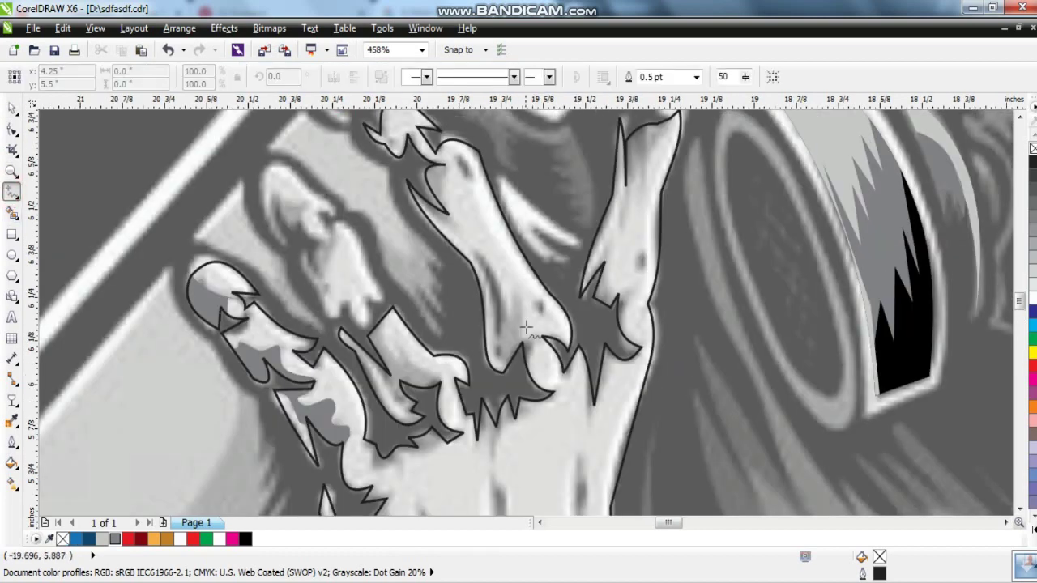
pyautogui.moveTo(527, 349); pyautogui.dragTo(482, 251)
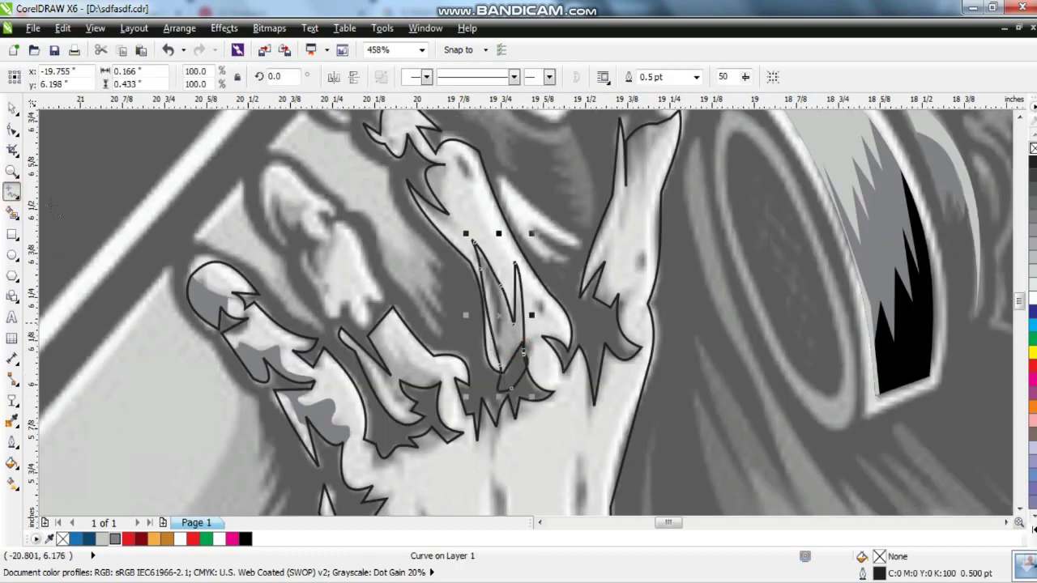
pyautogui.press('space')
pyautogui.click(115, 539)
pyautogui.rightClick(62, 538)
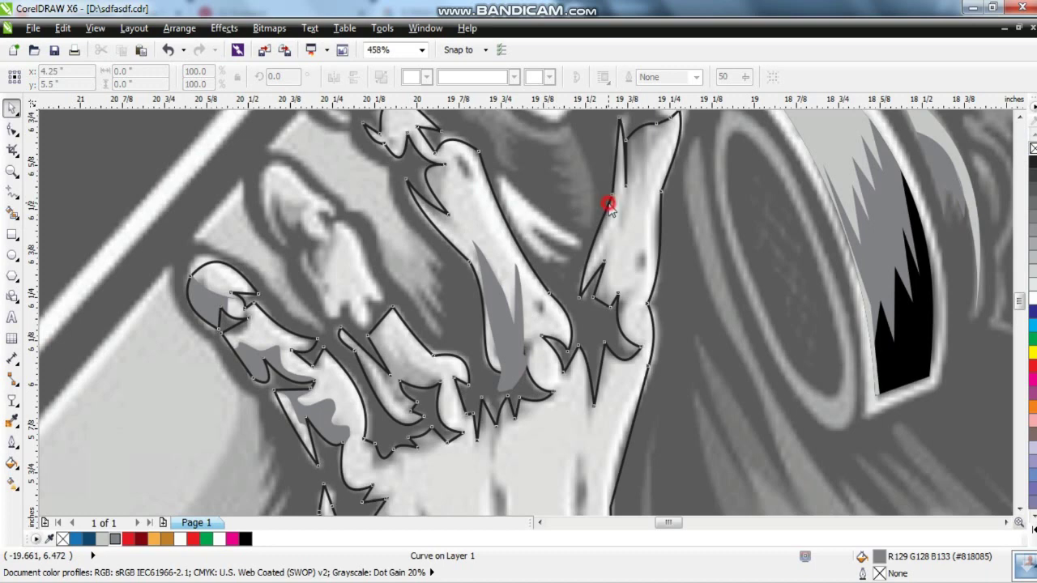
# - Draw a small grey oval spot on one finger
pyautogui.press('F7')
pyautogui.moveTo(631, 247)
pyautogui.mouseDown()
pyautogui.moveTo(646, 283)
pyautogui.moveTo(630, 277)
pyautogui.mouseUp()
pyautogui.click(119, 539)
pyautogui.press('z')
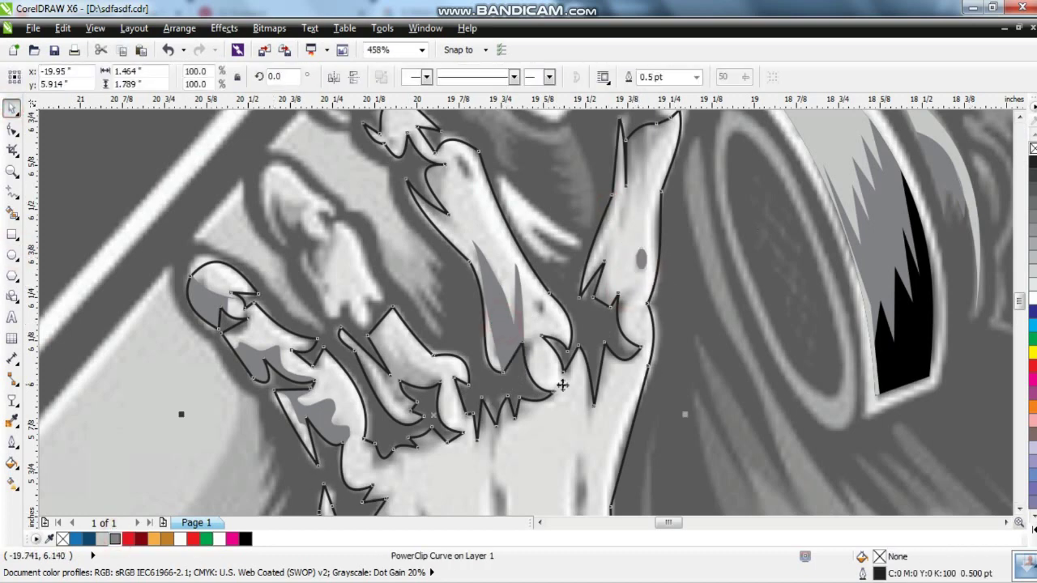
pyautogui.press('F3')
# - Draw a straight stroke on the back of the hand and bend it into a slim lens
pyautogui.moveTo(405, 395); pyautogui.dragTo(522, 464)
pyautogui.click(12, 191)
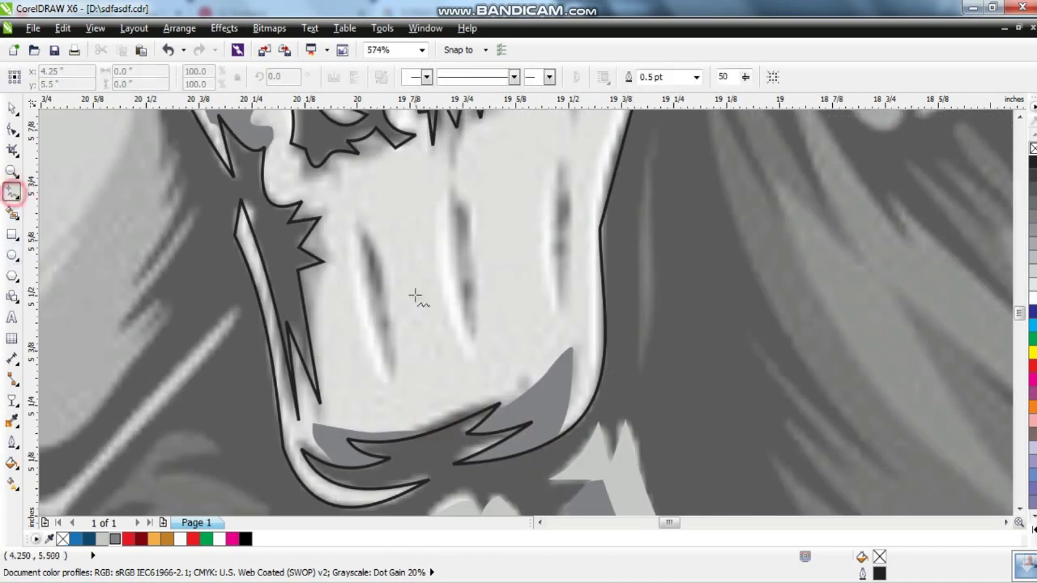
pyautogui.click(390, 379)
pyautogui.press('F10')
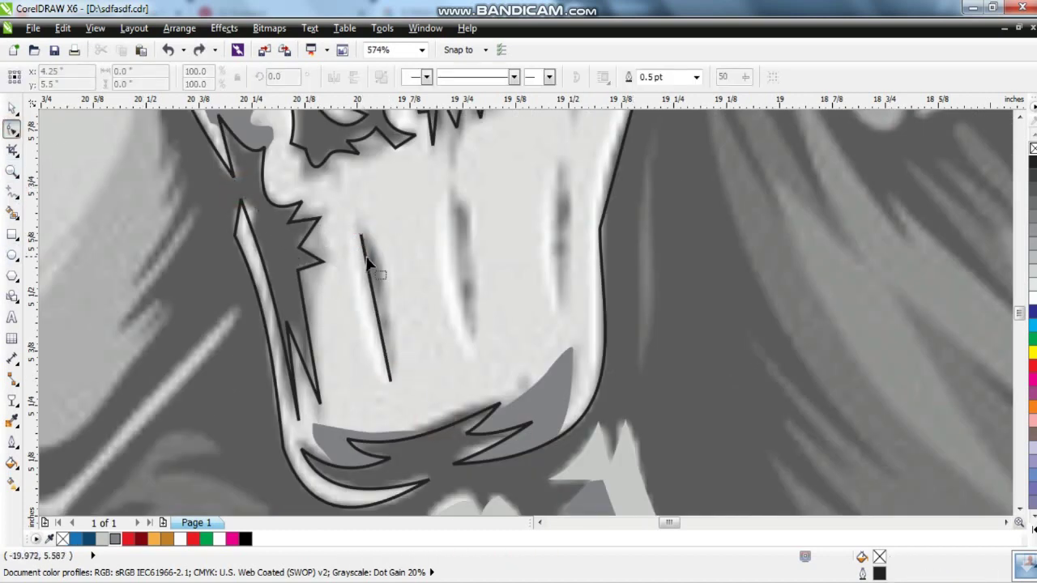
pyautogui.click(371, 266)
pyautogui.moveTo(375, 300)
pyautogui.mouseDown()
pyautogui.moveTo(366, 301)
pyautogui.moveTo(563, 235)
pyautogui.mouseUp()
# - Duplicate the lens into three slim strokes and combine them into one curve
pyautogui.click(12, 107)
pyautogui.click(567, 312)
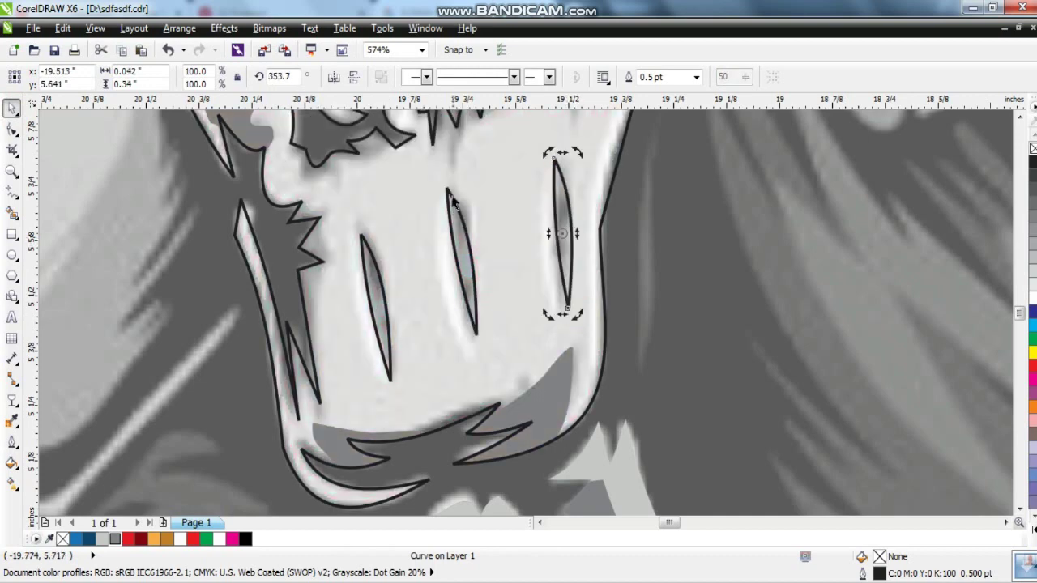
pyautogui.keyDown('shift'); pyautogui.click(456, 211); pyautogui.keyUp('shift')
pyautogui.keyDown('shift'); pyautogui.click(363, 242); pyautogui.keyUp('shift')
pyautogui.click(381, 76)
pyautogui.scroll(-5, 595, 340)
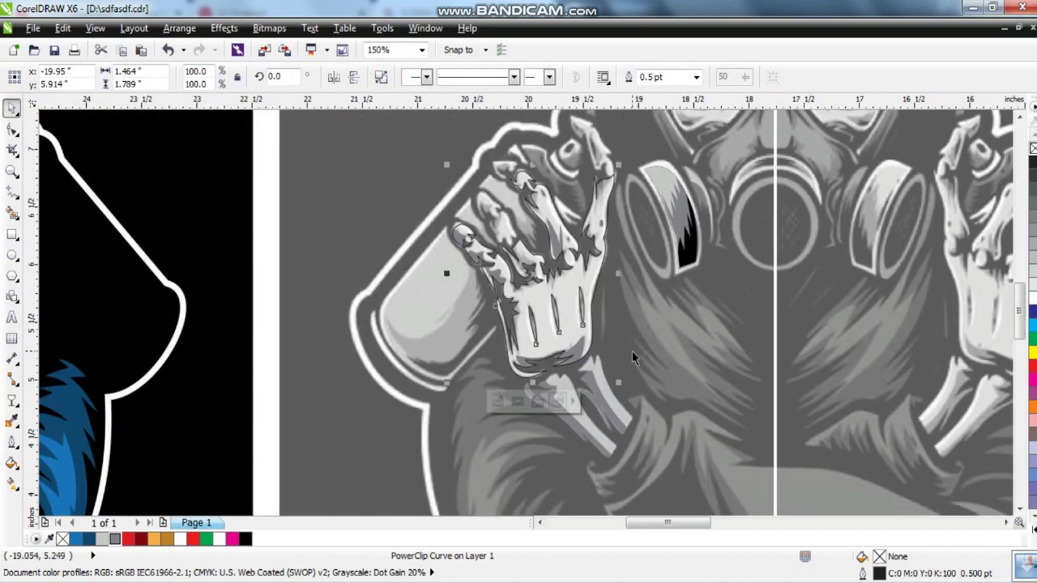
# - Select the grey reference image and zoom in on the hand holding the spray can
pyautogui.rightClick(1033, 175)
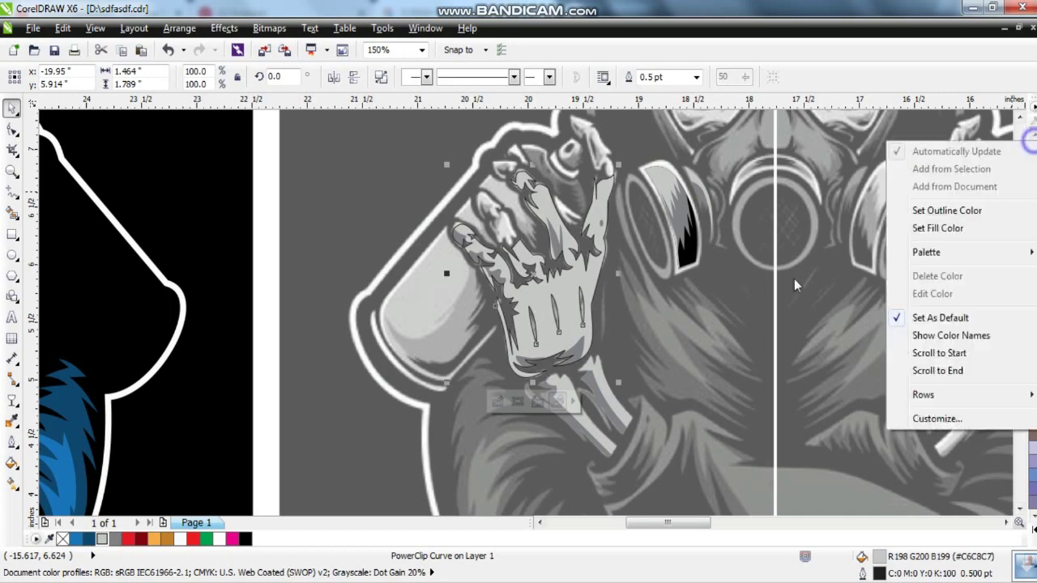
pyautogui.click(995, 121)
pyautogui.scroll(-2, 648, 284)
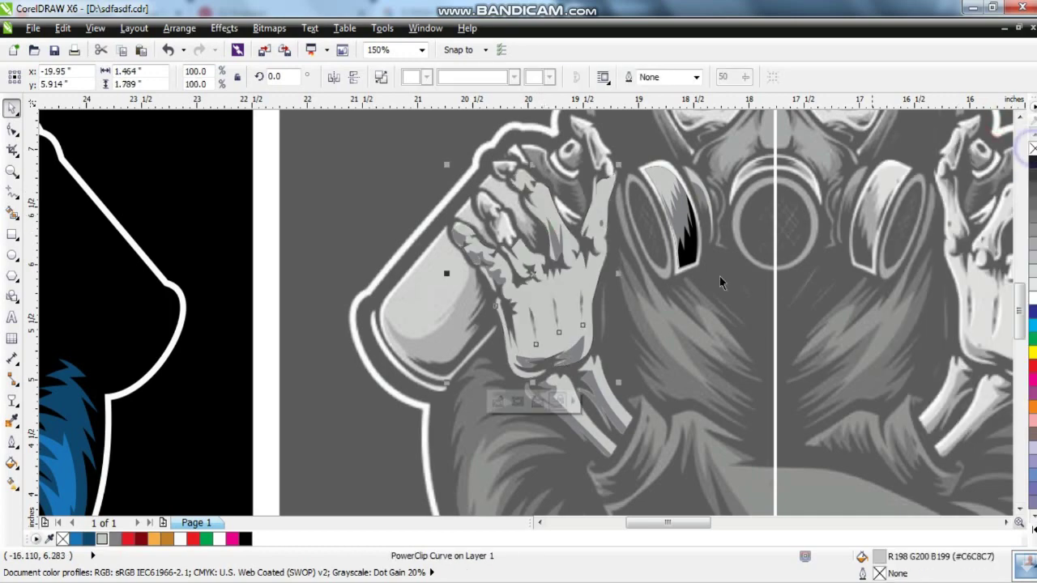
pyautogui.press('Escape')
pyautogui.scroll(-1, 541, 386)
pyautogui.click(12, 172)
pyautogui.scroll(5, 535, 311)
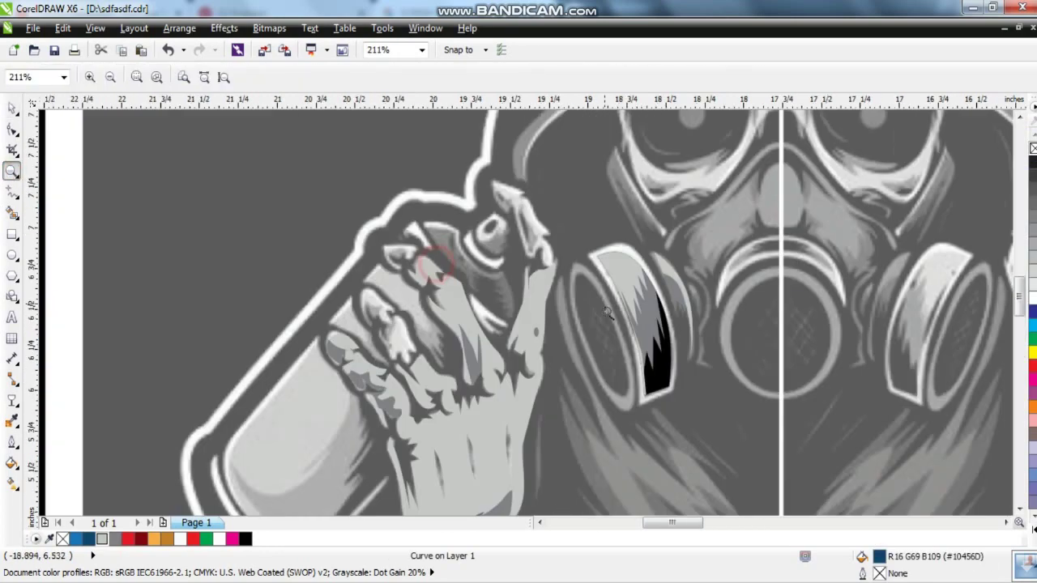
pyautogui.scroll(6, 454, 267)
# - Trace a closed polyline outline around the fingertip gripping the can
pyautogui.click(12, 191)
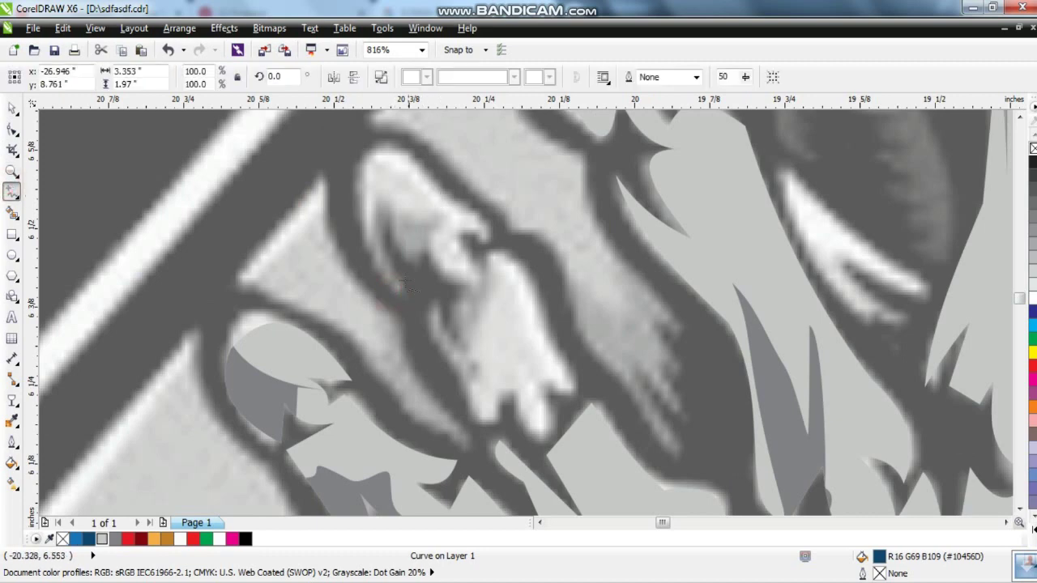
pyautogui.click(398, 291)
pyautogui.click(447, 205)
pyautogui.click(457, 233)
pyautogui.click(488, 240)
pyautogui.click(549, 343)
pyautogui.click(541, 377)
pyautogui.click(514, 391)
pyautogui.click(455, 379)
pyautogui.click(428, 303)
pyautogui.click(452, 339)
pyautogui.click(475, 290)
pyautogui.click(378, 209)
# - Bend the fingertip outline's upper-left and inner segments into curves
pyautogui.click(398, 294)
pyautogui.click(12, 130)
pyautogui.scroll(1, 405, 293)
pyautogui.scroll(-1, 392, 223)
pyautogui.click(384, 165)
pyautogui.scroll(1, 446, 202)
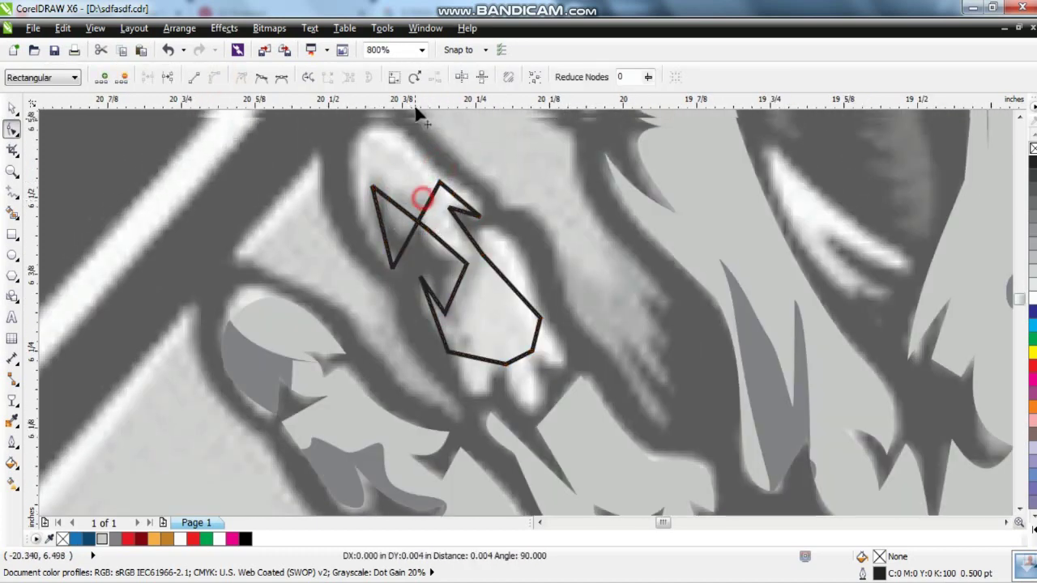
pyautogui.scroll(1, 421, 219)
pyautogui.moveTo(409, 247); pyautogui.dragTo(286, 137)
pyautogui.moveTo(405, 242); pyautogui.dragTo(384, 259)
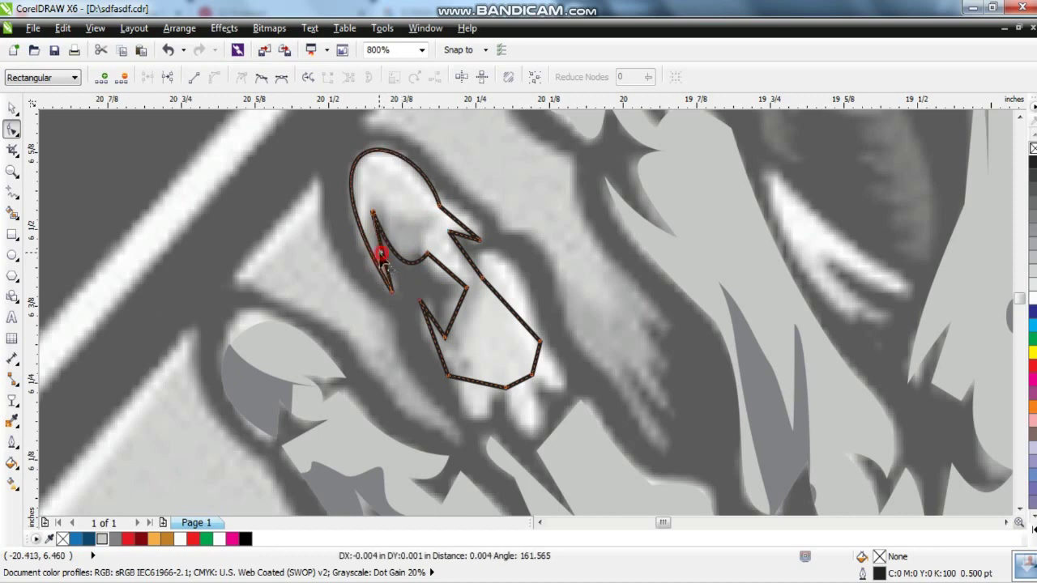
# - Round the right lobe, lower-right edge and bottom notch of the fingertip outline
pyautogui.moveTo(460, 224); pyautogui.dragTo(458, 227)
pyautogui.moveTo(503, 292); pyautogui.dragTo(506, 269)
pyautogui.moveTo(486, 382); pyautogui.dragTo(524, 408)
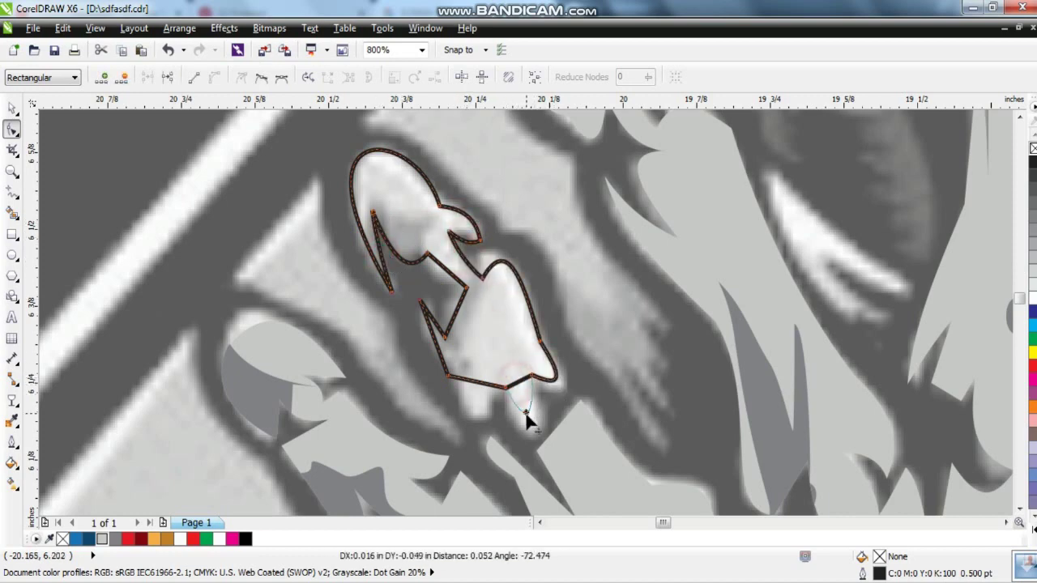
pyautogui.click(478, 380)
pyautogui.moveTo(477, 400); pyautogui.dragTo(478, 398)
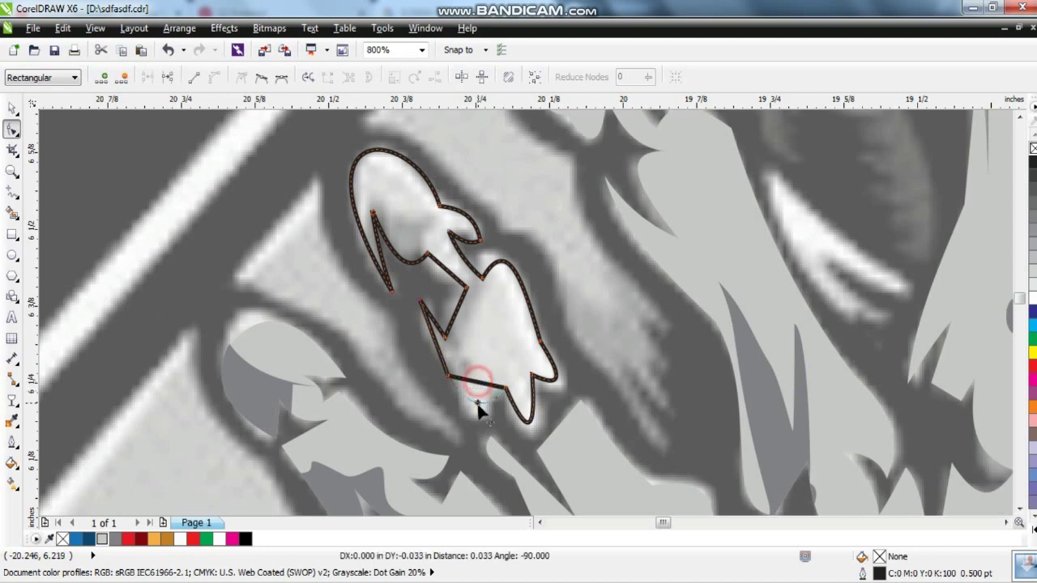
pyautogui.moveTo(439, 359); pyautogui.dragTo(455, 316)
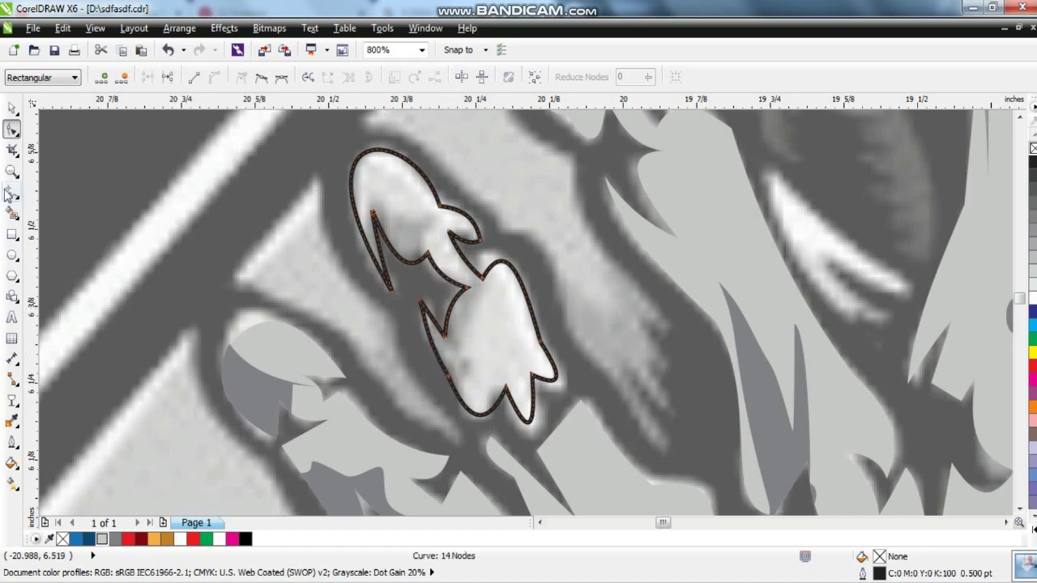
# - Draw a freehand dark grey shadow without outline and PowerClip it inside the fingertip
pyautogui.press('F5')
pyautogui.moveTo(404, 278); pyautogui.dragTo(427, 261)
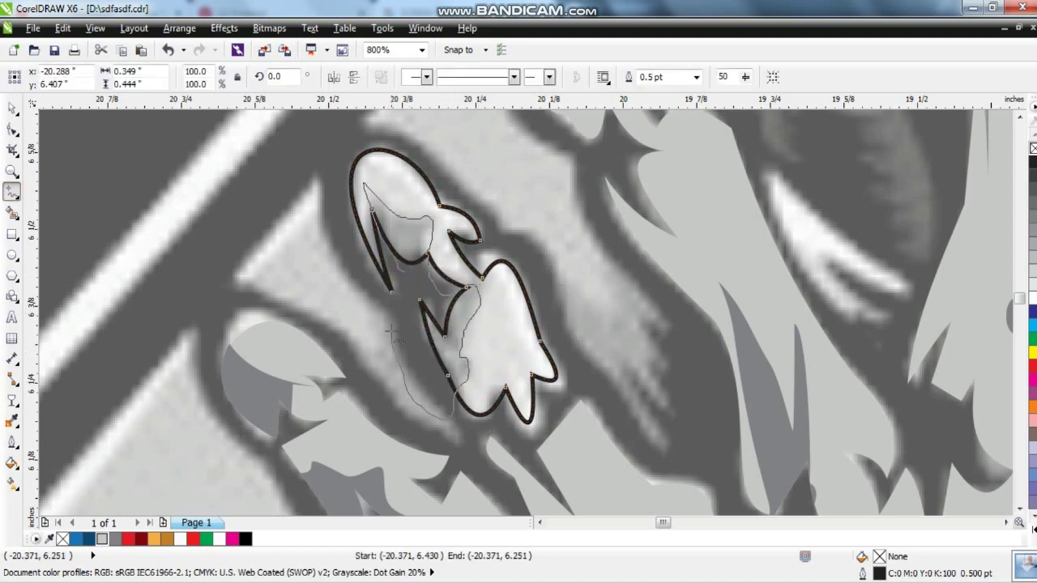
pyautogui.click(12, 107)
pyautogui.click(116, 539)
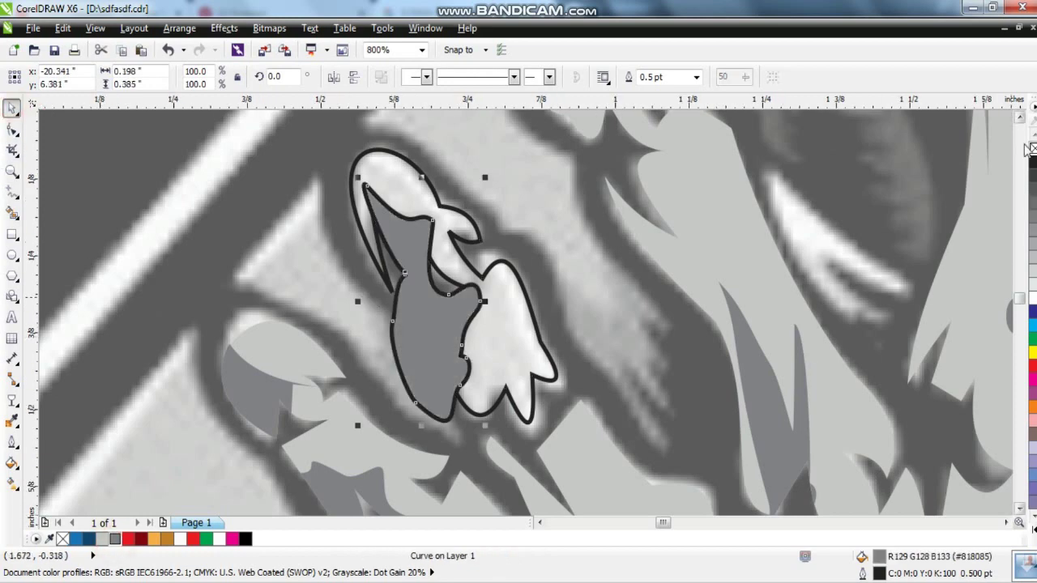
pyautogui.click(435, 206)
pyautogui.scroll(-2, 467, 354)
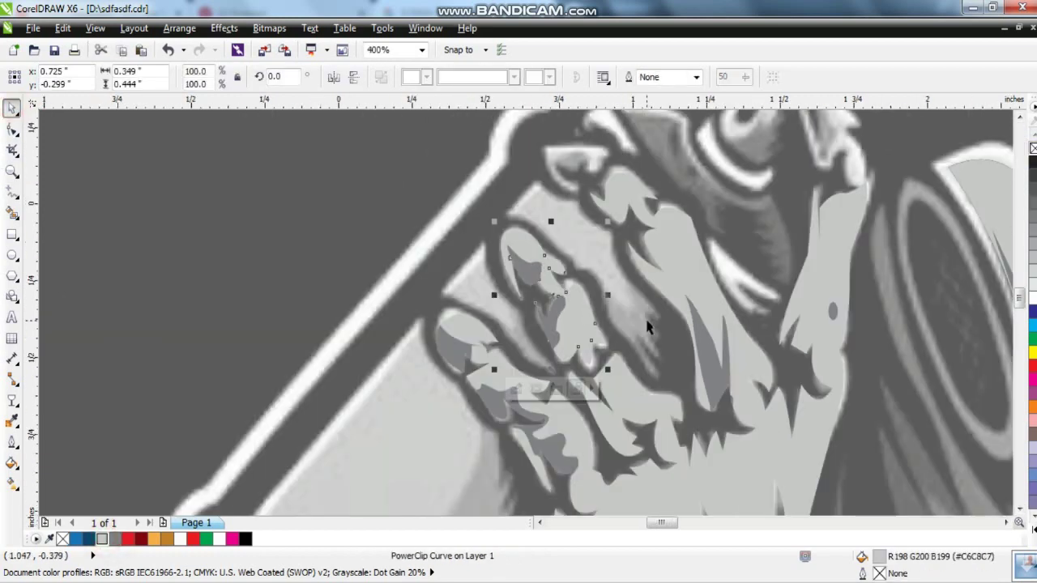
# - Trace the spray can's outline under the bony hand, including the zigzag finger overlap
pyautogui.scroll(-2, 467, 354)
pyautogui.scroll(1, 574, 412)
pyautogui.press('F5')
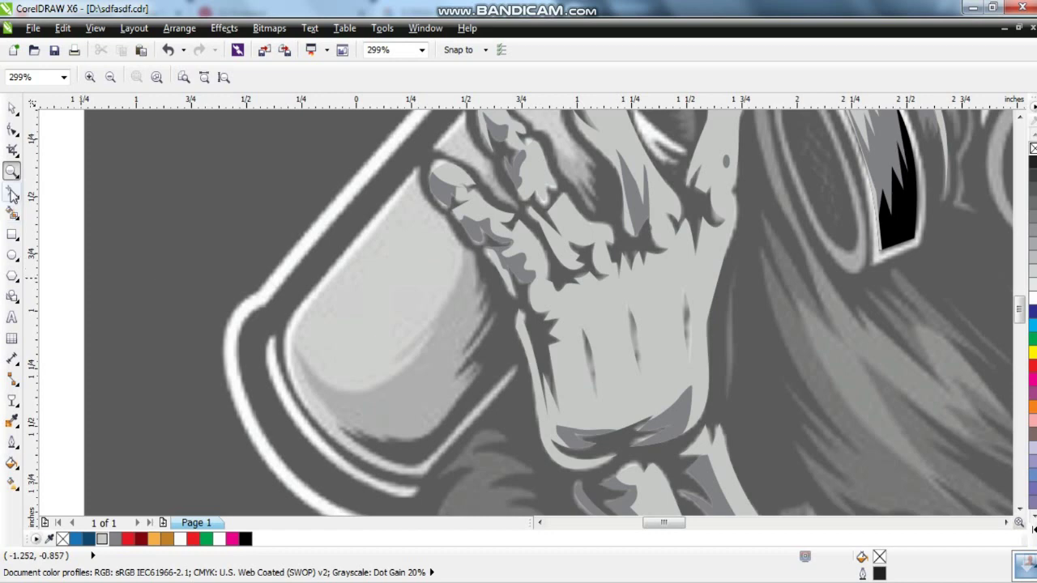
pyautogui.click(418, 168)
pyautogui.click(283, 327)
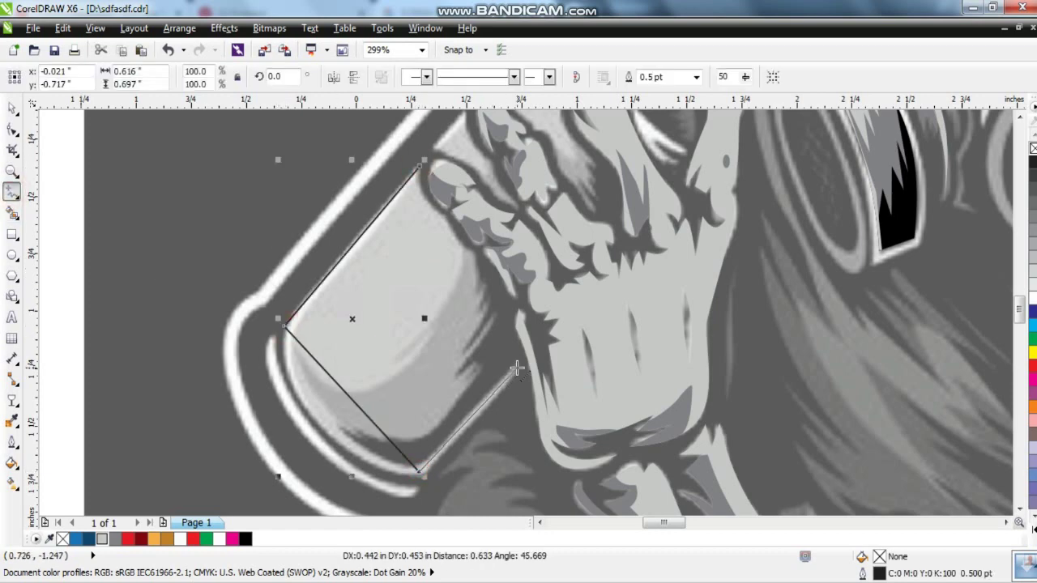
pyautogui.click(417, 465)
pyautogui.click(335, 425)
pyautogui.click(358, 426)
pyautogui.click(484, 369)
pyautogui.moveTo(466, 384); pyautogui.dragTo(477, 314)
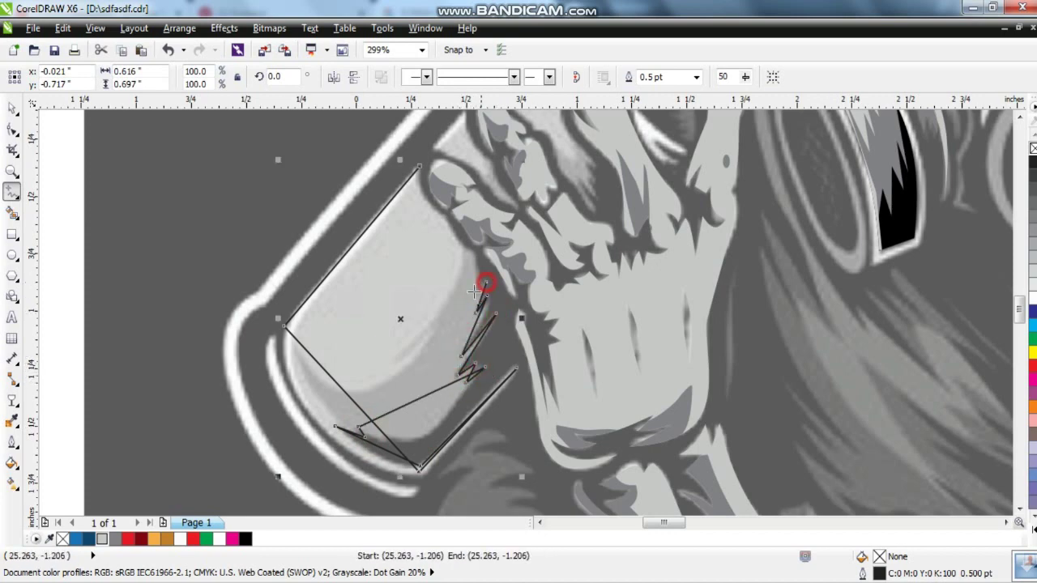
# - Curve the can outline's left, right, bottom and upper edges
pyautogui.click(12, 129)
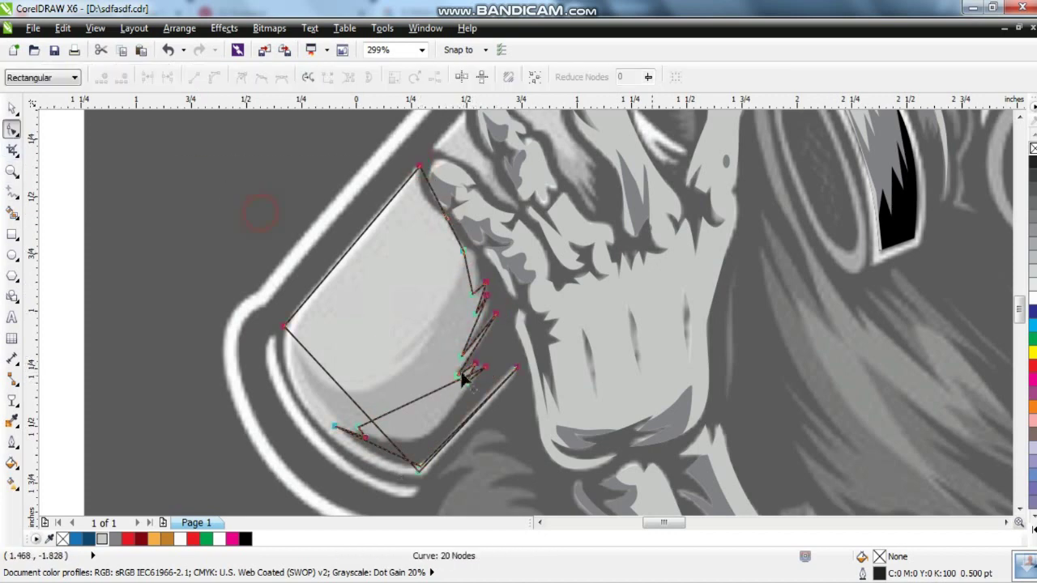
pyautogui.hotkey('shift', 'F2')
pyautogui.moveTo(382, 423); pyautogui.dragTo(384, 421)
pyautogui.moveTo(425, 462); pyautogui.dragTo(475, 505)
pyautogui.moveTo(584, 478); pyautogui.dragTo(589, 483)
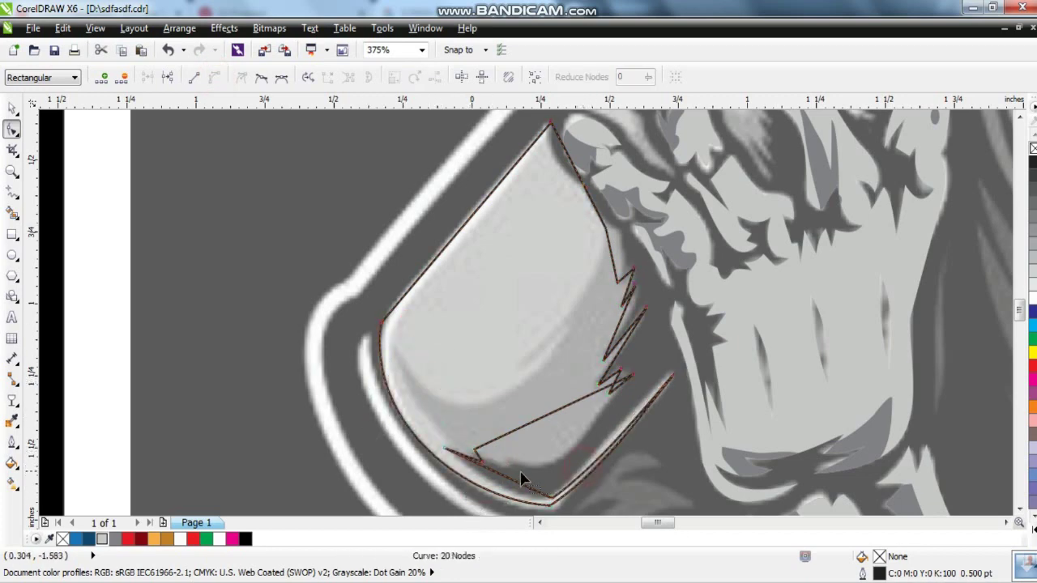
pyautogui.moveTo(502, 493); pyautogui.dragTo(504, 494)
pyautogui.moveTo(522, 423); pyautogui.dragTo(546, 467)
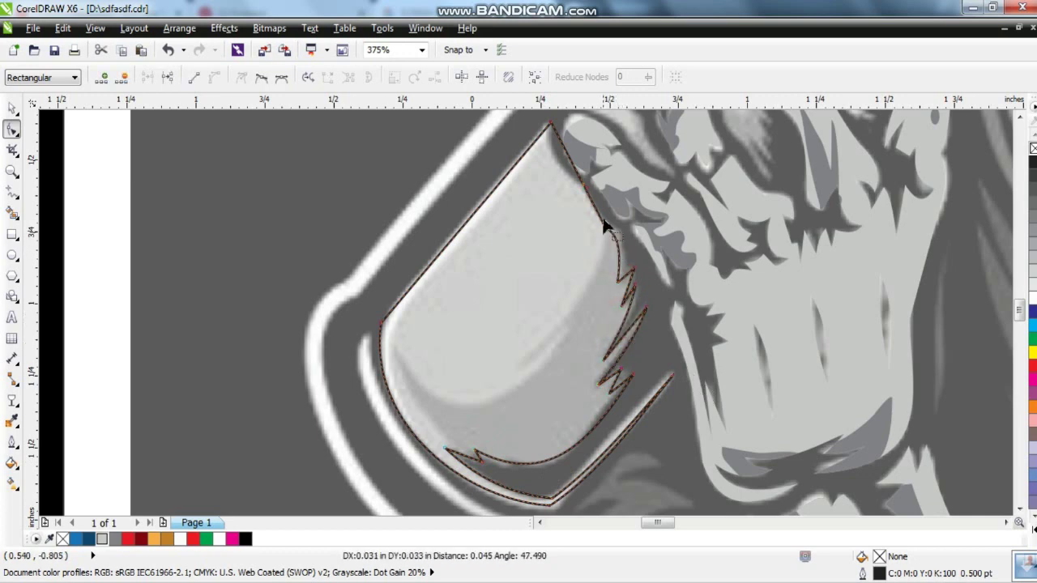
# - Trace a closed jagged polyline shape over the can body
pyautogui.click(12, 192)
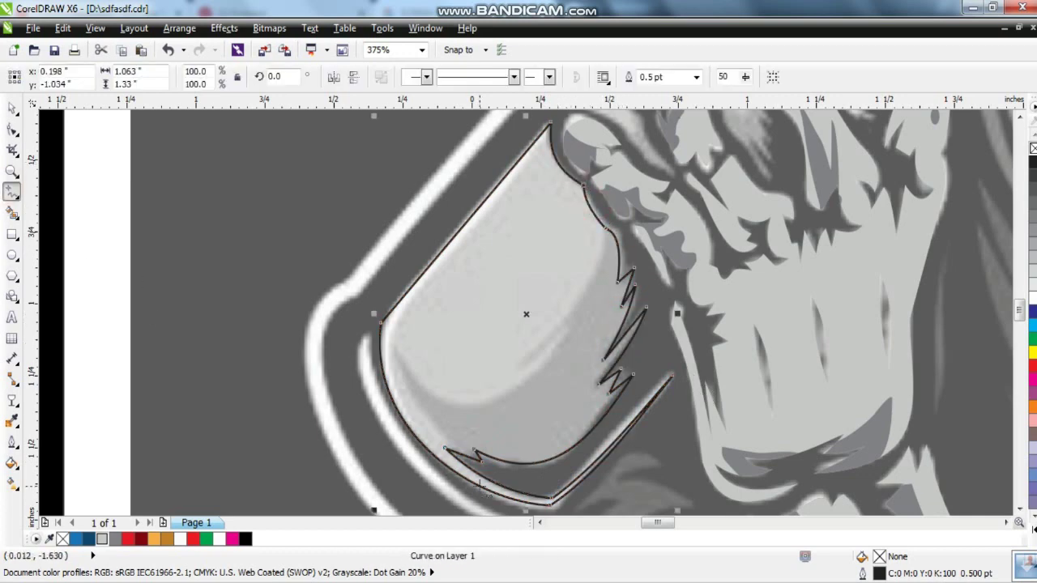
pyautogui.moveTo(458, 453)
pyautogui.mouseDown()
pyautogui.moveTo(385, 336)
pyautogui.moveTo(582, 324)
pyautogui.mouseUp()
pyautogui.moveTo(582, 324); pyautogui.dragTo(528, 355)
pyautogui.click(519, 369)
pyautogui.click(606, 217)
pyautogui.click(557, 117)
pyautogui.click(393, 273)
pyautogui.click(324, 366)
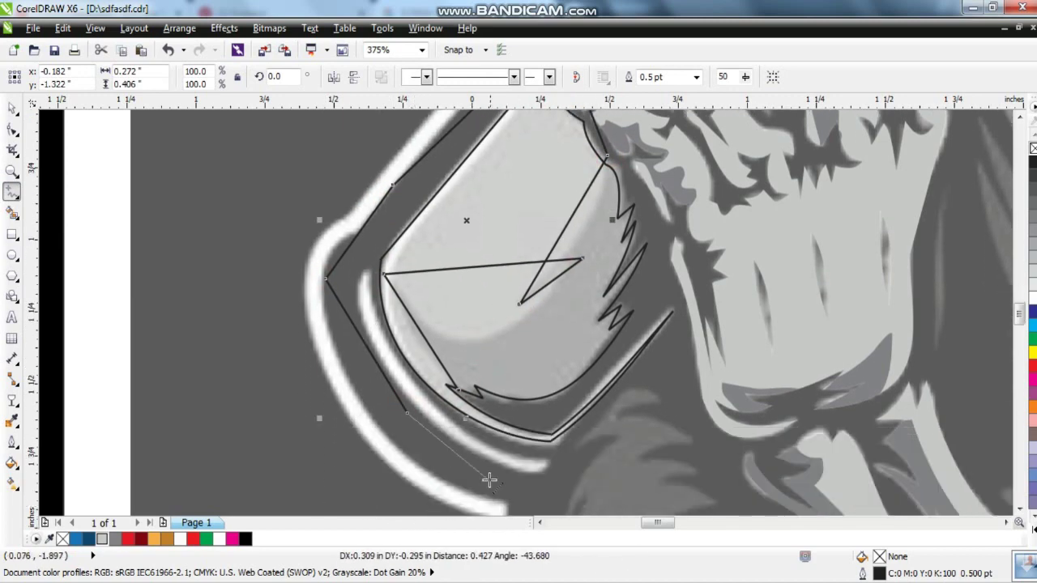
pyautogui.click(457, 444)
pyautogui.click(594, 460)
pyautogui.click(685, 300)
pyautogui.click(584, 389)
pyautogui.doubleClick(508, 414)
# - Curve the traced shape's edges, fill it orange and PowerClip it inside the can outline
pyautogui.press('F10')
pyautogui.scroll(-2, 359, 294)
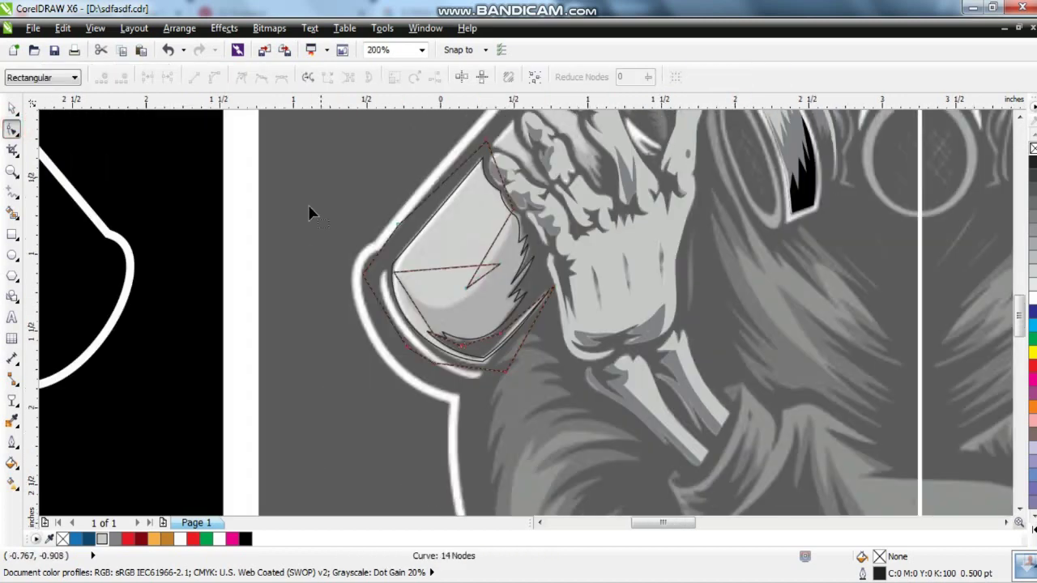
pyautogui.scroll(2, 359, 294)
pyautogui.moveTo(570, 316); pyautogui.dragTo(527, 379)
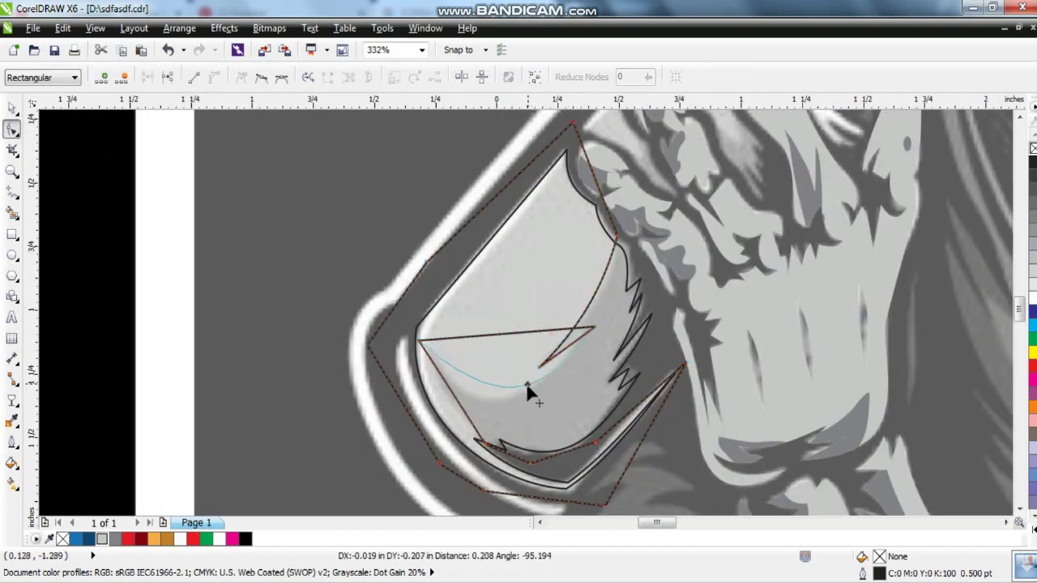
pyautogui.moveTo(460, 410); pyautogui.dragTo(450, 417)
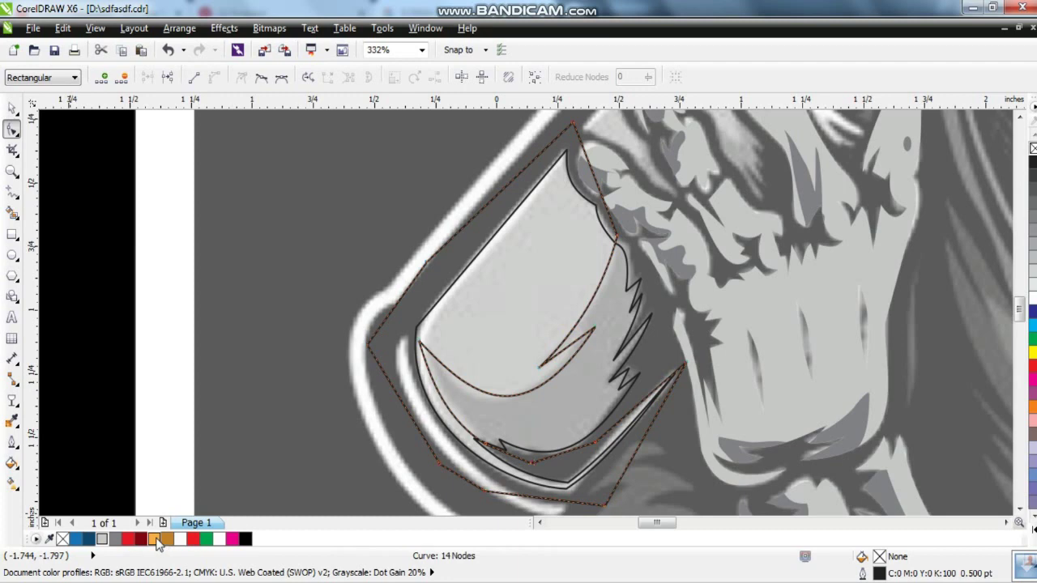
pyautogui.click(167, 538)
pyautogui.press('space')
pyautogui.click(544, 325)
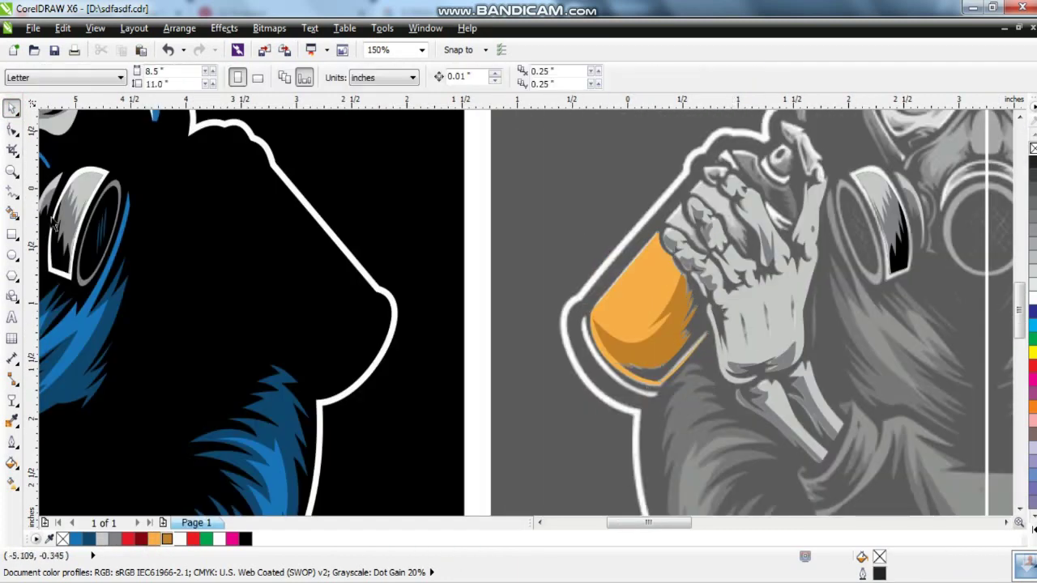
# - Zoom in on the can top in the hand and trace its jagged edge with polylines
pyautogui.click(12, 171)
pyautogui.moveTo(713, 136); pyautogui.dragTo(893, 246)
pyautogui.moveTo(255, 135); pyautogui.dragTo(603, 409)
pyautogui.press('F5')
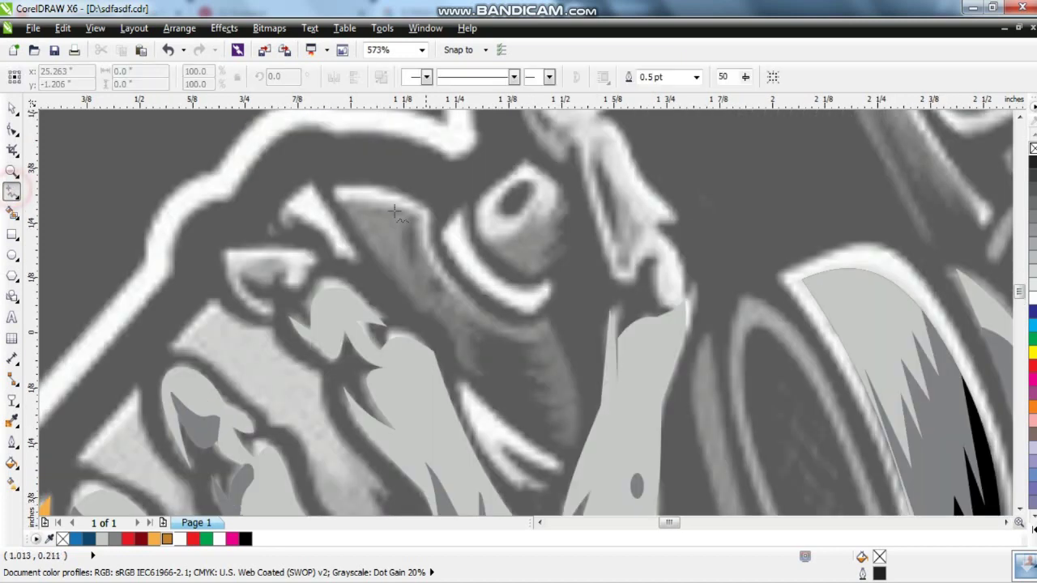
pyautogui.click(429, 209)
pyautogui.click(548, 324)
pyautogui.click(574, 446)
pyautogui.click(555, 439)
pyautogui.click(563, 424)
pyautogui.click(547, 424)
pyautogui.click(558, 415)
pyautogui.doubleClick(534, 398)
# - Continue the can-top outline with zigzag points along the lower edge and close it
pyautogui.click(551, 395)
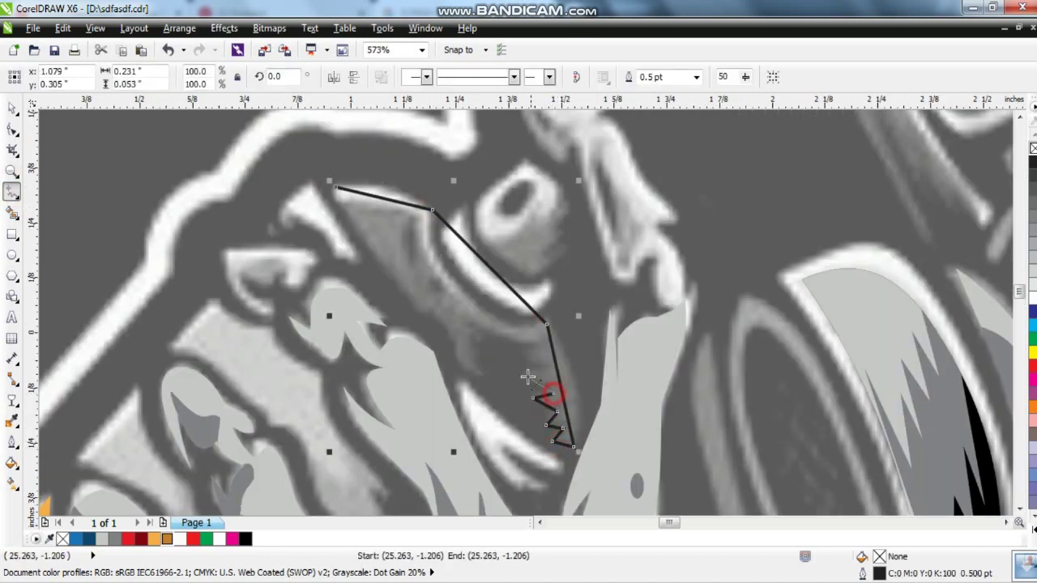
pyautogui.click(556, 365)
pyautogui.click(519, 351)
pyautogui.click(547, 344)
pyautogui.click(469, 324)
pyautogui.click(480, 377)
pyautogui.click(455, 342)
pyautogui.click(428, 315)
pyautogui.click(336, 187)
pyautogui.click(13, 130)
# - Bend the can-top outline's right and top edges into curves with the Shape tool
pyautogui.scroll(2, 303, 326)
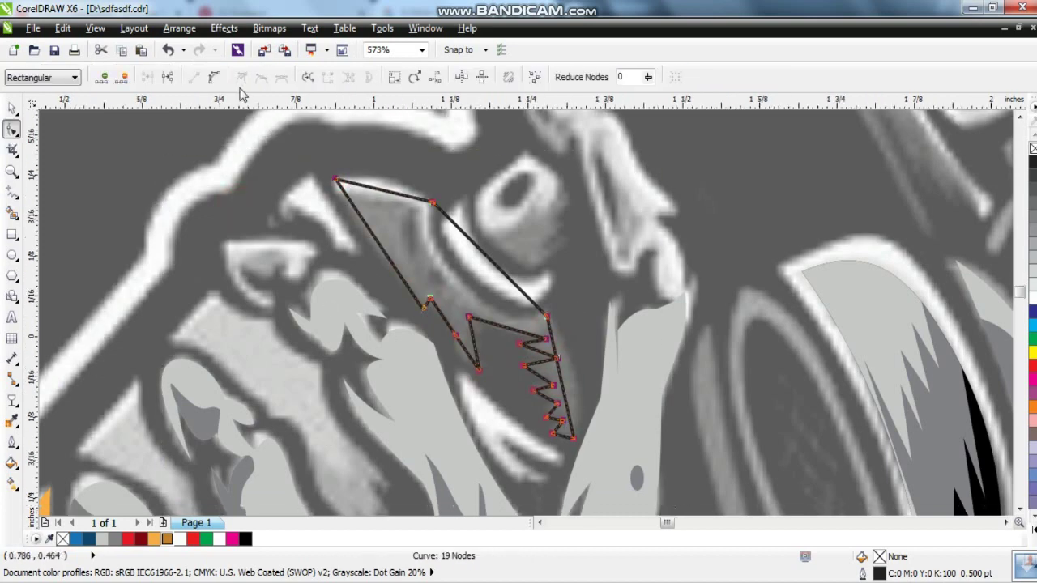
pyautogui.moveTo(549, 213); pyautogui.dragTo(519, 259)
pyautogui.moveTo(457, 147); pyautogui.dragTo(437, 121)
pyautogui.moveTo(666, 392); pyautogui.dragTo(673, 389)
pyautogui.click(591, 335)
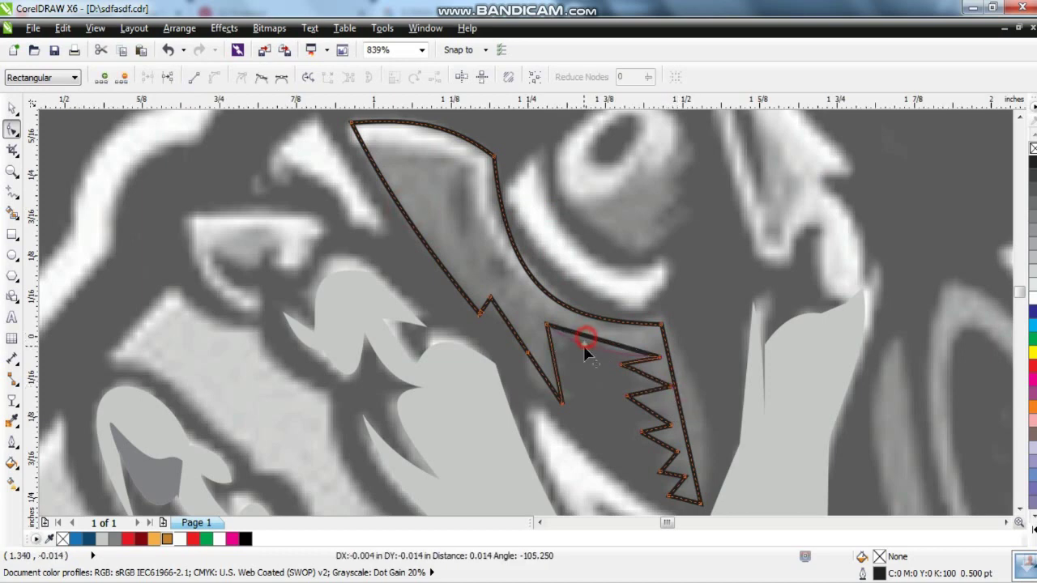
# - Trace a closed inner highlight shape on the can top and curve its edges
pyautogui.click(12, 191)
pyautogui.click(364, 147)
pyautogui.click(474, 165)
pyautogui.click(567, 294)
pyautogui.click(500, 124)
pyautogui.click(322, 134)
pyautogui.click(346, 200)
pyautogui.click(363, 188)
pyautogui.click(12, 130)
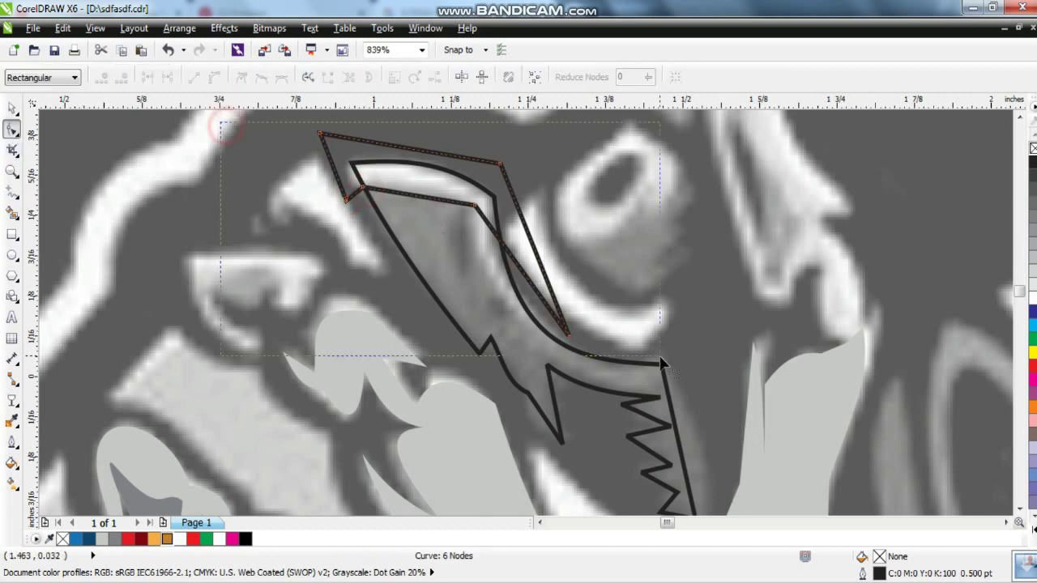
pyautogui.moveTo(521, 270); pyautogui.dragTo(501, 294)
pyautogui.moveTo(431, 192); pyautogui.dragTo(413, 204)
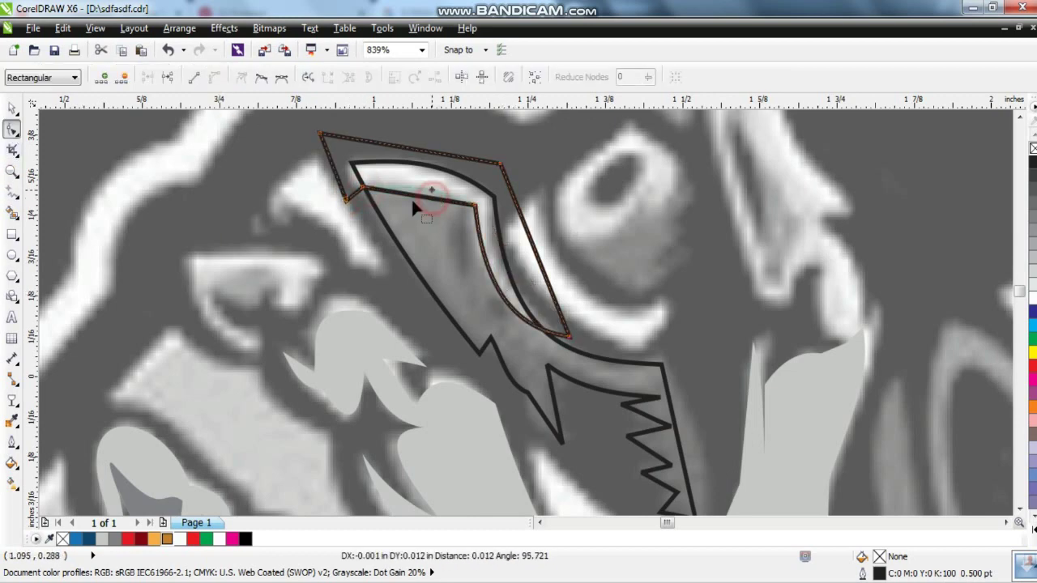
# - PowerClip the inner shape into the can-top outline, making it bright red and the outline dark red
pyautogui.click(141, 538)
pyautogui.click(12, 111)
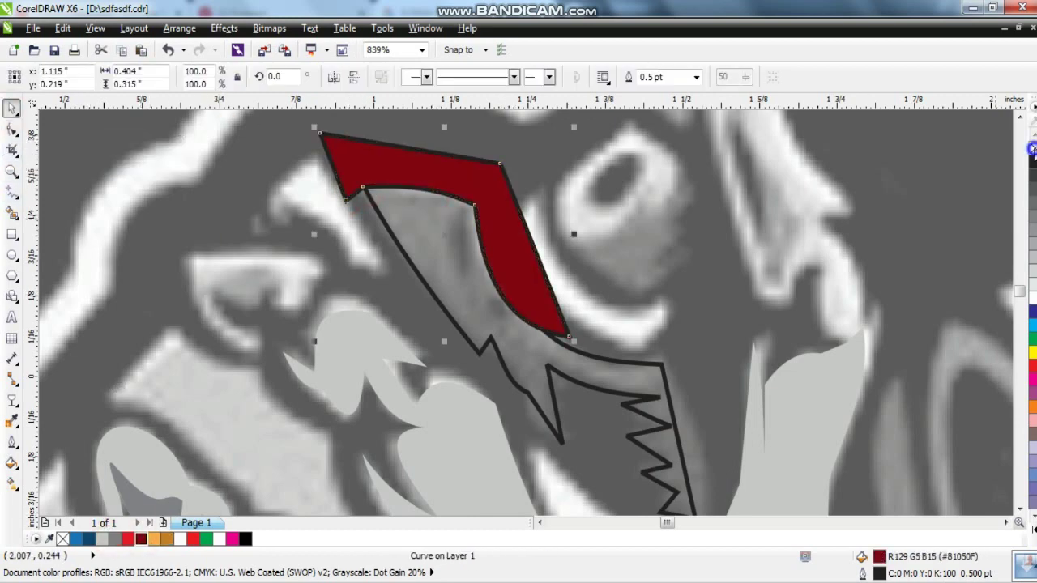
pyautogui.click(556, 347)
pyautogui.keyDown('ctrl'); pyautogui.click(511, 277); pyautogui.keyUp('ctrl')
pyautogui.click(193, 539)
pyautogui.click(141, 539)
# - Zoom in on the red can top and draw a small triangle to its left
pyautogui.scroll(-3, 384, 314)
pyautogui.click(12, 171)
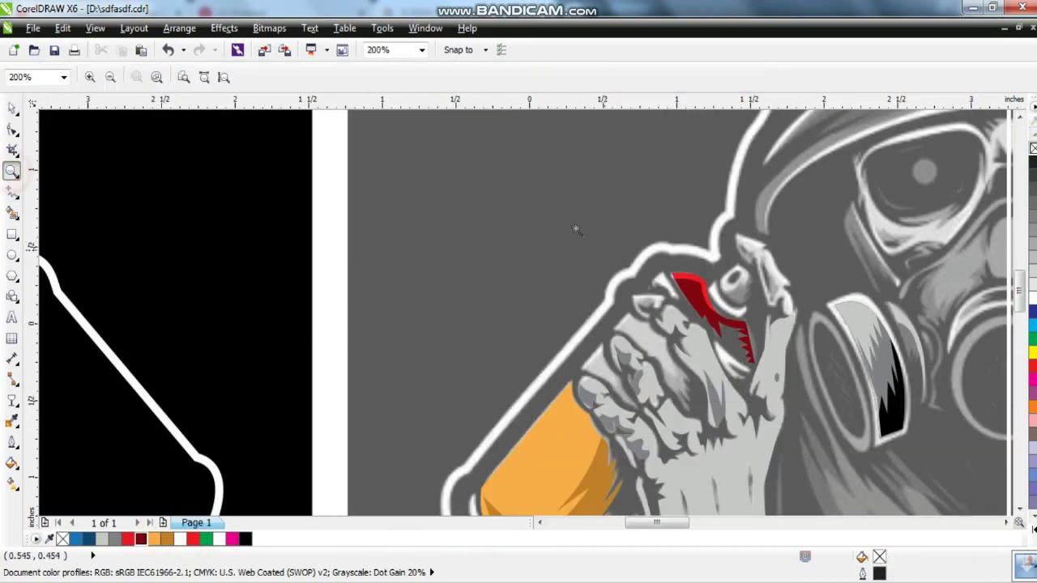
pyautogui.moveTo(559, 264); pyautogui.dragTo(855, 385)
pyautogui.press('F5')
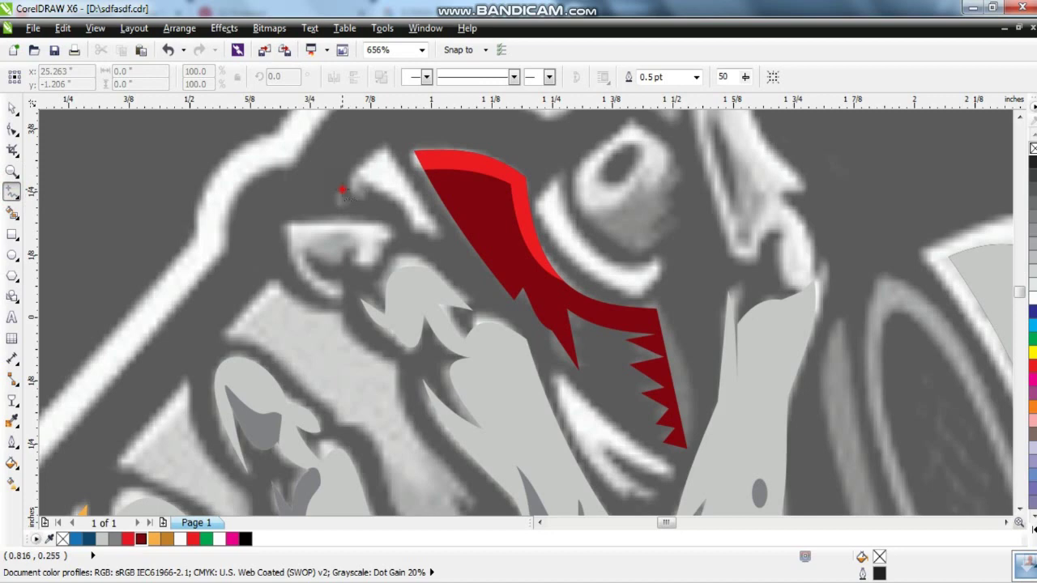
pyautogui.click(344, 190)
pyautogui.doubleClick(380, 145)
pyautogui.doubleClick(438, 235)
pyautogui.click(344, 190)
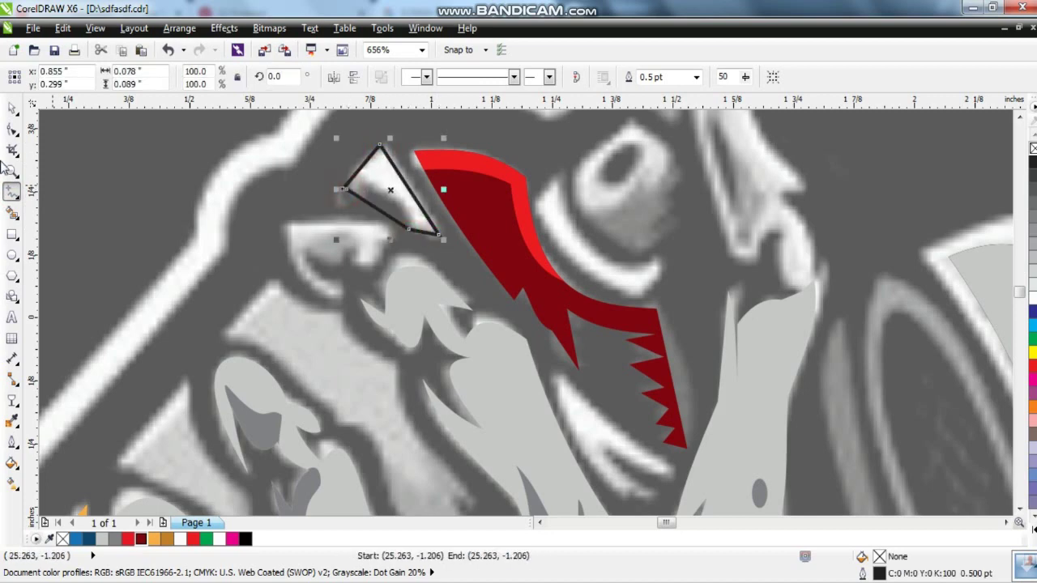
# - Curve the triangle's lower-left edge and fill it near-white
pyautogui.press('F10')
pyautogui.moveTo(391, 212); pyautogui.dragTo(382, 200)
pyautogui.click(179, 538)
pyautogui.press('space')
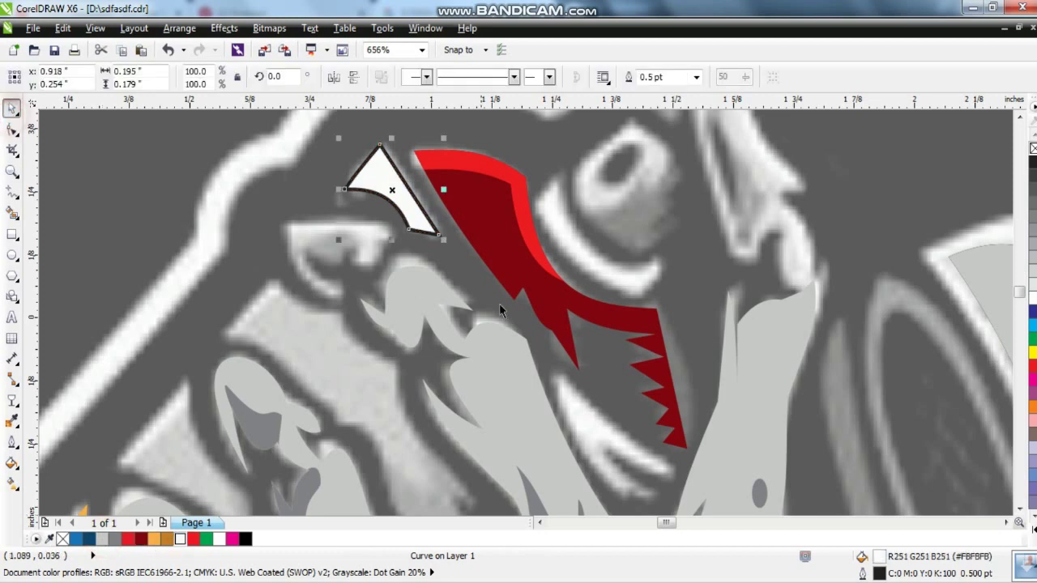
pyautogui.press('Escape')
pyautogui.scroll(-4, 535, 328)
pyautogui.click(11, 170)
pyautogui.scroll(3, 484, 354)
pyautogui.scroll(2, 483, 354)
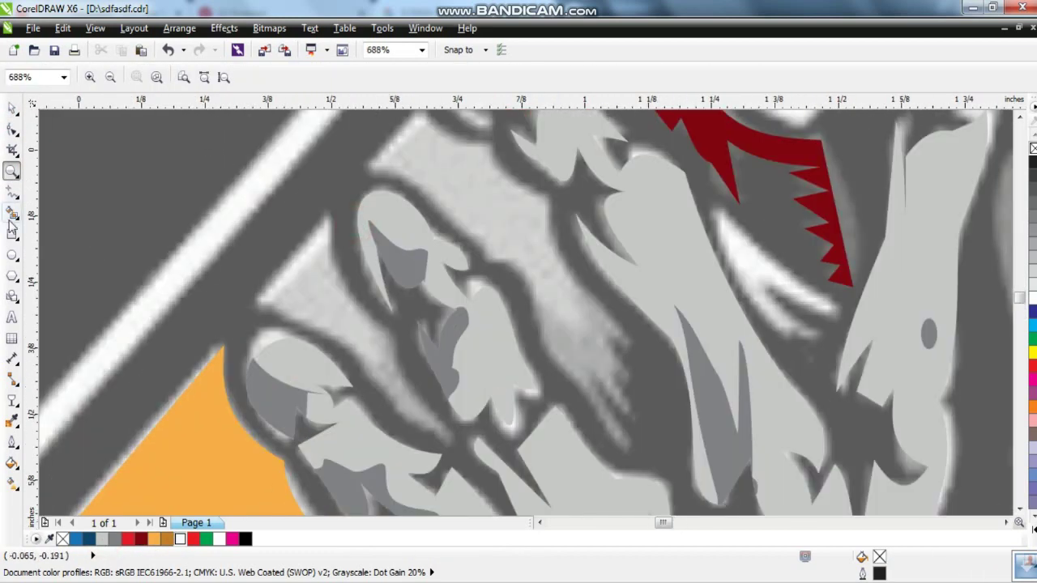
# - Trace a closed first finger shape over the bony hand and bend its right edges into curves
pyautogui.click(12, 192)
pyautogui.click(250, 298)
pyautogui.click(327, 213)
pyautogui.click(389, 331)
pyautogui.click(458, 449)
pyautogui.click(425, 430)
pyautogui.click(353, 348)
pyautogui.click(250, 298)
pyautogui.press('F10')
pyautogui.moveTo(531, 466); pyautogui.dragTo(535, 470)
pyautogui.click(212, 76)
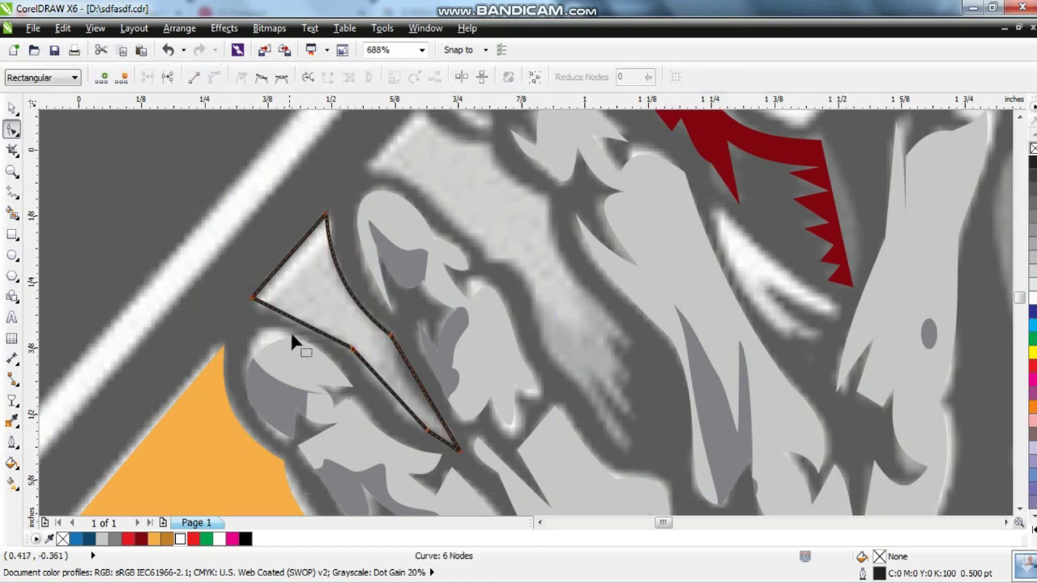
pyautogui.moveTo(387, 397); pyautogui.dragTo(423, 429)
# - Start a second finger beside the first, tracing its zigzag outer edge
pyautogui.click(12, 192)
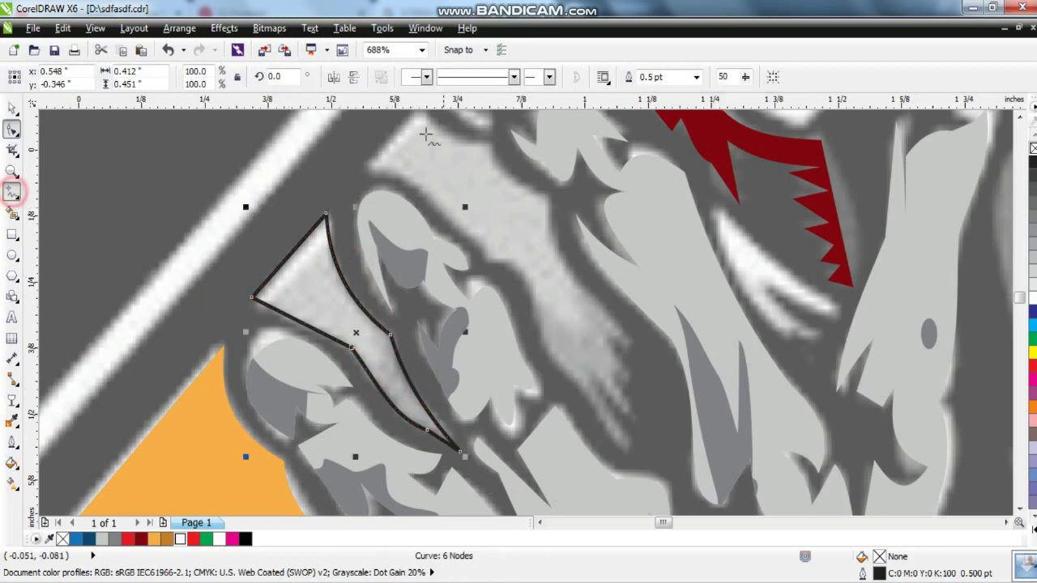
pyautogui.click(415, 118)
pyautogui.click(366, 170)
pyautogui.click(484, 243)
pyautogui.click(486, 259)
pyautogui.click(548, 347)
pyautogui.click(622, 448)
pyautogui.click(629, 412)
pyautogui.click(604, 382)
pyautogui.click(613, 372)
# - Trace the second finger's return edge and close the shape at its start
pyautogui.click(625, 378)
pyautogui.click(603, 334)
pyautogui.click(632, 347)
pyautogui.click(548, 193)
pyautogui.click(491, 147)
pyautogui.click(415, 117)
# - Bend the second finger's right, inner and upper-left edges into smooth curves
pyautogui.press('F10')
pyautogui.scroll(1, 775, 436)
pyautogui.click(475, 138)
pyautogui.click(549, 191)
pyautogui.moveTo(545, 197); pyautogui.dragTo(539, 204)
pyautogui.moveTo(608, 259); pyautogui.dragTo(601, 258)
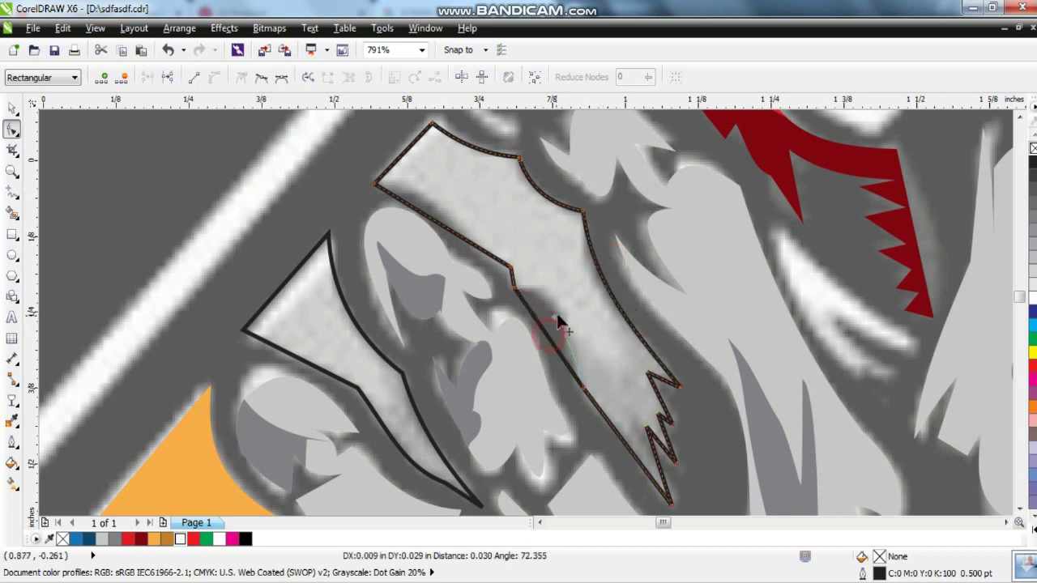
pyautogui.moveTo(538, 324); pyautogui.dragTo(555, 324)
pyautogui.moveTo(440, 224); pyautogui.dragTo(444, 218)
# - Select both finger shapes together and change their fill
pyautogui.press('space')
pyautogui.keyDown('shift'); pyautogui.click(328, 239); pyautogui.keyUp('shift')
pyautogui.click(111, 544)
pyautogui.press('z')
pyautogui.scroll(-5, 835, 223)
pyautogui.scroll(3, 716, 153)
pyautogui.scroll(3, 716, 153)
# - Draw a fang-shaped piece near the red can top and curve its edges
pyautogui.press('F5')
pyautogui.click(363, 245)
pyautogui.click(498, 372)
pyautogui.click(482, 405)
pyautogui.click(363, 245)
pyautogui.press('F10')
pyautogui.click(213, 76)
pyautogui.moveTo(348, 232); pyautogui.dragTo(584, 459)
pyautogui.moveTo(452, 304)
pyautogui.mouseDown()
pyautogui.moveTo(423, 316)
pyautogui.moveTo(428, 303)
pyautogui.mouseUp()
pyautogui.scroll(-3, 402, 298)
pyautogui.scroll(4, 486, 175)
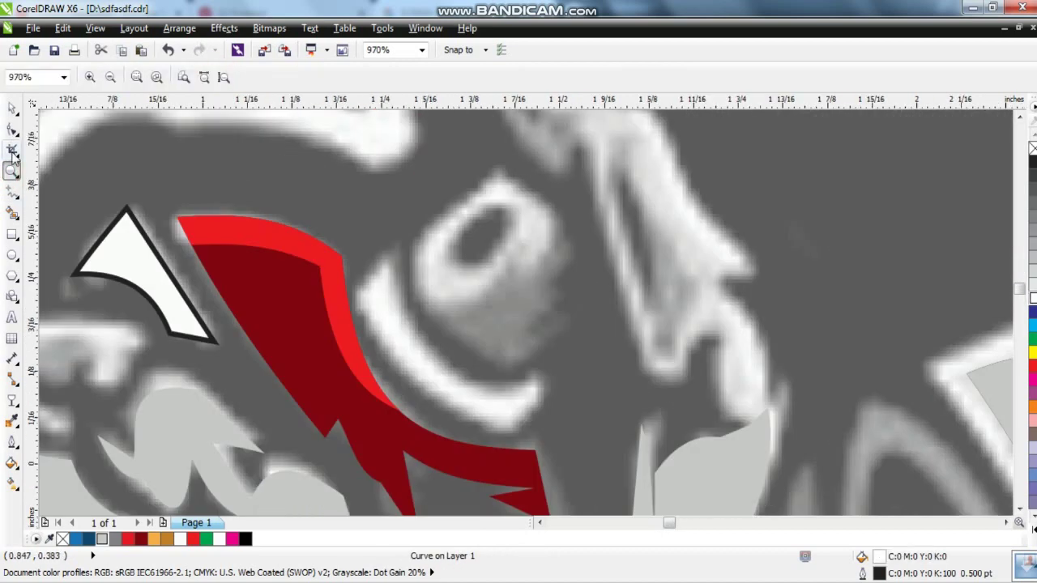
# - Trace the spray nozzle as a closed polyline shape
pyautogui.press('F5')
pyautogui.click(486, 171)
pyautogui.click(559, 234)
pyautogui.click(548, 273)
pyautogui.click(562, 289)
pyautogui.click(570, 312)
pyautogui.click(520, 364)
pyautogui.click(428, 303)
pyautogui.click(485, 169)
# - Curve the nozzle's left, bottom, top-right and right edges
pyautogui.press('F10')
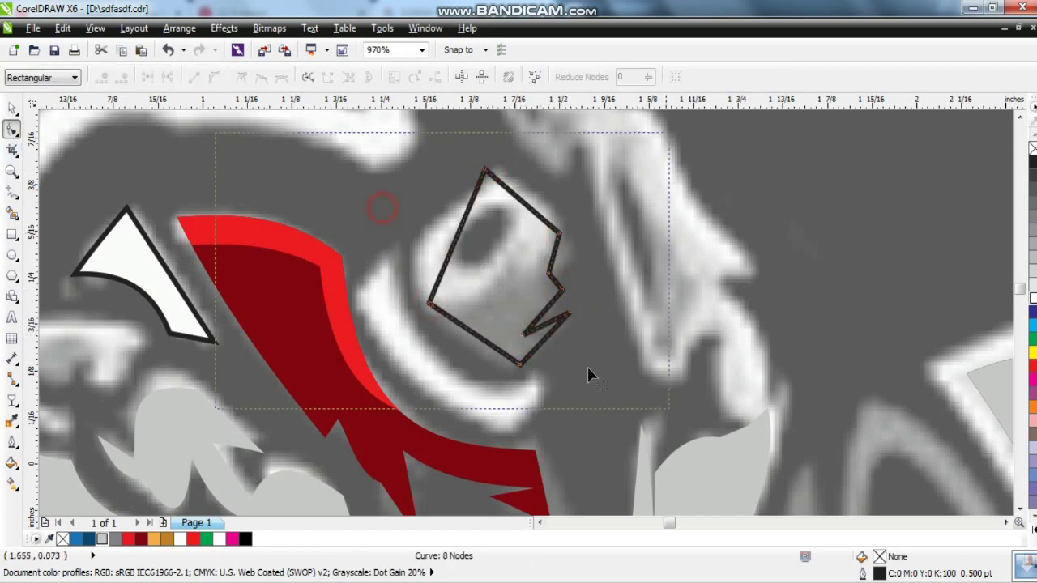
pyautogui.moveTo(441, 247); pyautogui.dragTo(423, 259)
pyautogui.moveTo(450, 335); pyautogui.dragTo(460, 347)
pyautogui.moveTo(537, 209); pyautogui.dragTo(544, 198)
pyautogui.moveTo(554, 253); pyautogui.dragTo(564, 251)
# - Sketch a light grey top area, PowerClip it into the nozzle and remove the nozzle outline
pyautogui.press('F5')
pyautogui.moveTo(428, 304); pyautogui.dragTo(561, 212)
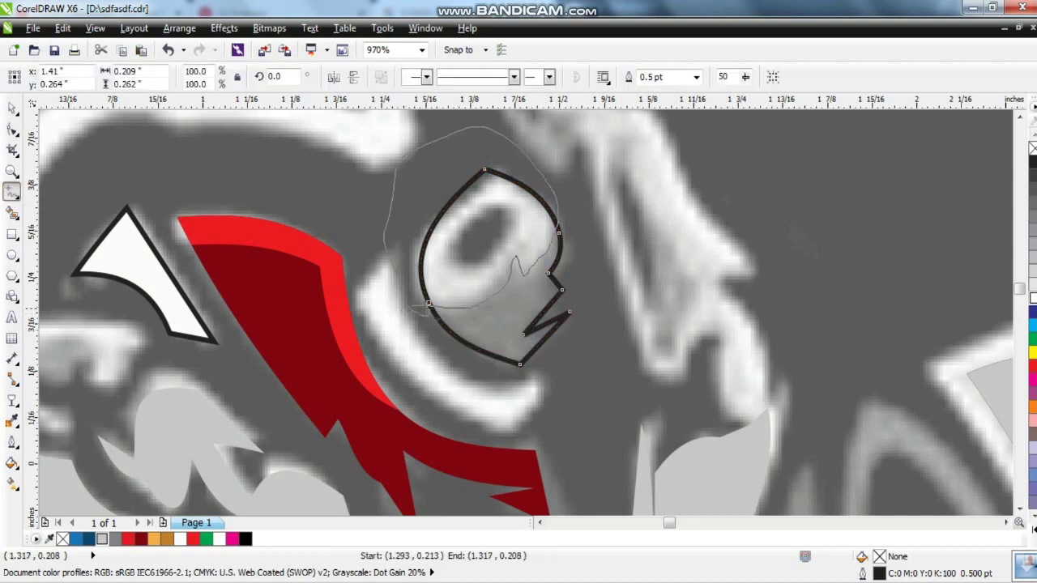
pyautogui.moveTo(429, 308); pyautogui.dragTo(429, 305)
pyautogui.click(12, 107)
pyautogui.click(101, 539)
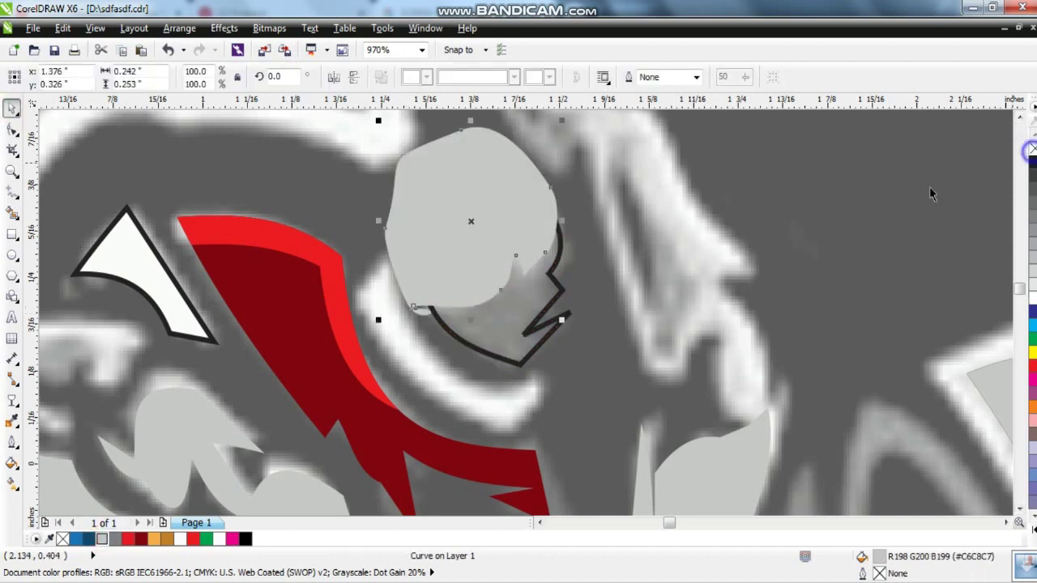
pyautogui.click(114, 539)
pyautogui.rightClick(1032, 148)
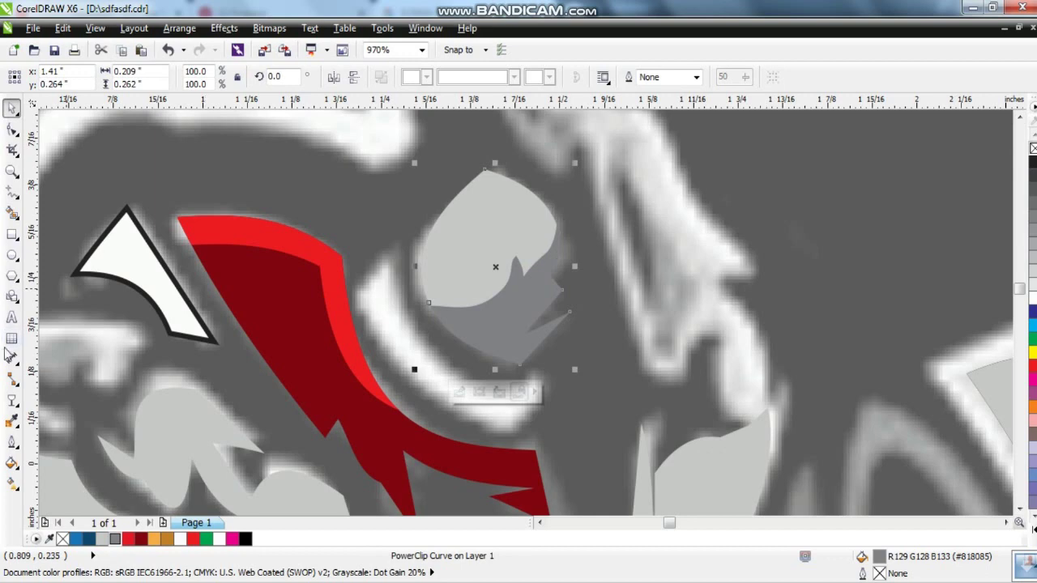
# - Trim a small ellipse hole out of the nozzle
pyautogui.click(12, 255)
pyautogui.moveTo(491, 204); pyautogui.dragTo(521, 243)
pyautogui.press('space')
pyautogui.keyDown('shift'); pyautogui.click(480, 246); pyautogui.keyUp('shift')
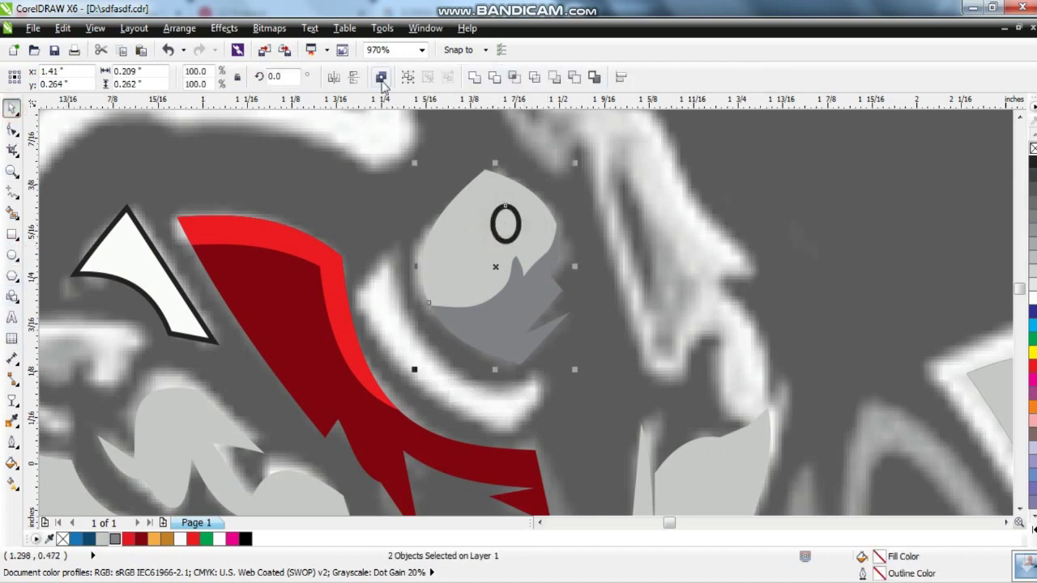
pyautogui.click(380, 77)
# - Trace a four-corner band beside the nozzle
pyautogui.press('F5')
pyautogui.click(388, 258)
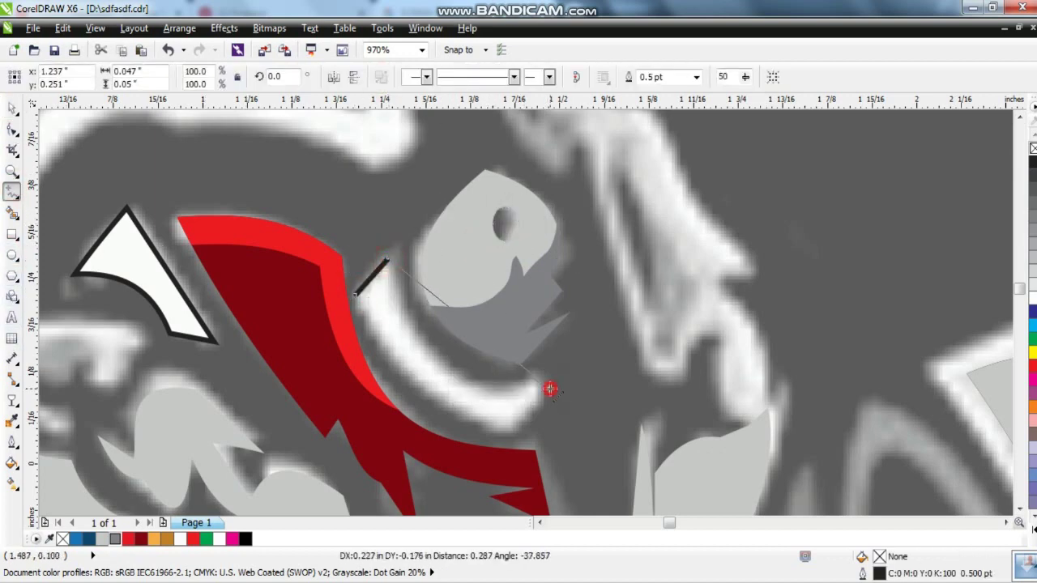
pyautogui.click(551, 389)
pyautogui.click(509, 435)
pyautogui.click(354, 294)
# - Bend the band's long edges into curves, fill it white and remove its outline
pyautogui.press('F10')
pyautogui.moveTo(561, 443); pyautogui.dragTo(486, 405)
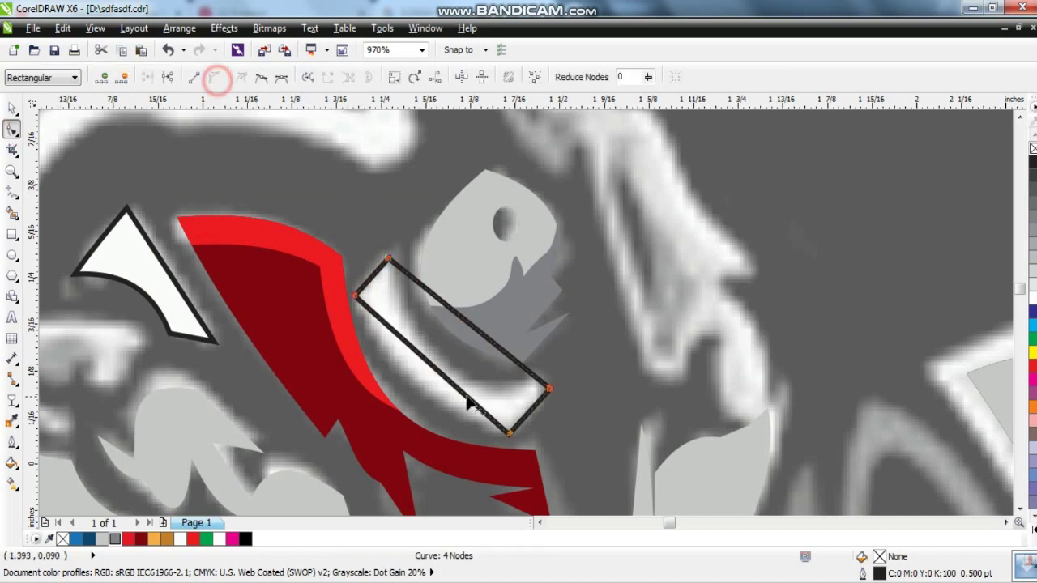
pyautogui.moveTo(437, 373); pyautogui.dragTo(431, 386)
pyautogui.moveTo(463, 325); pyautogui.dragTo(454, 359)
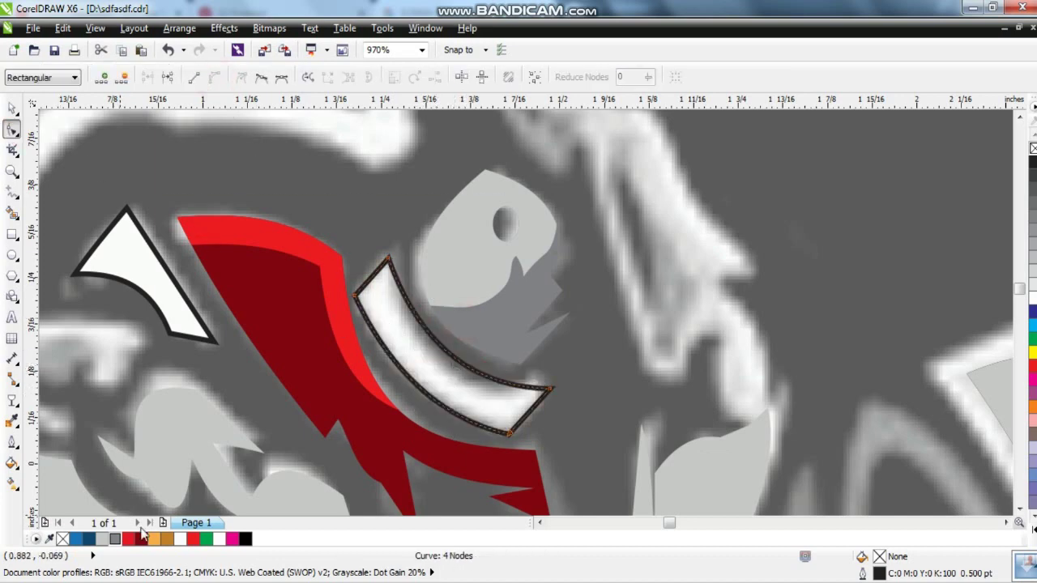
pyautogui.click(180, 539)
pyautogui.press('space')
pyautogui.rightClick(1033, 148)
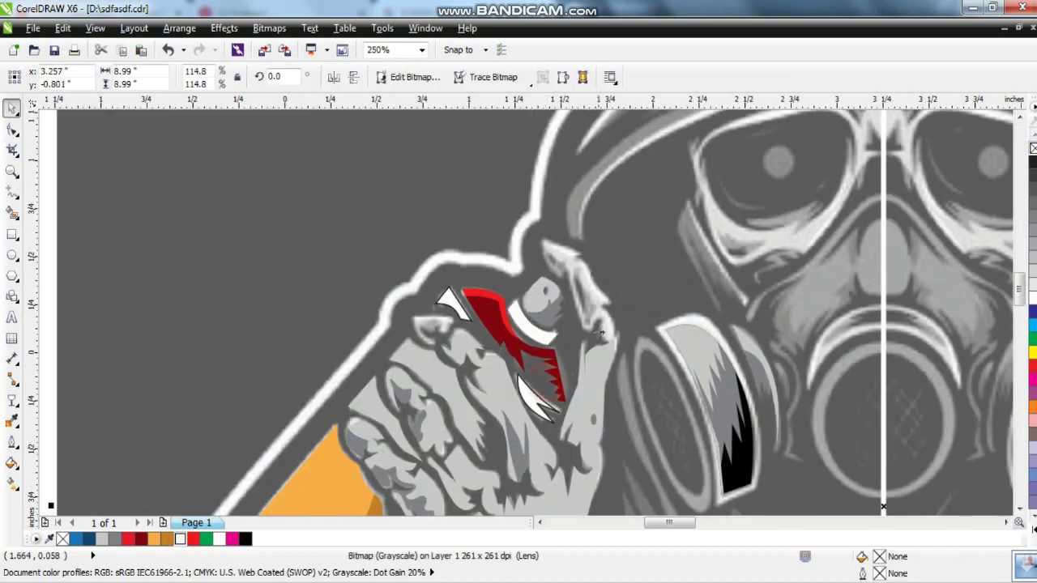
# - Zoom in and trace the arrow-shaped highlight beside the can as a closed polyline
pyautogui.click(12, 170)
pyautogui.moveTo(348, 259); pyautogui.dragTo(486, 300)
pyautogui.press('F5')
pyautogui.click(573, 446)
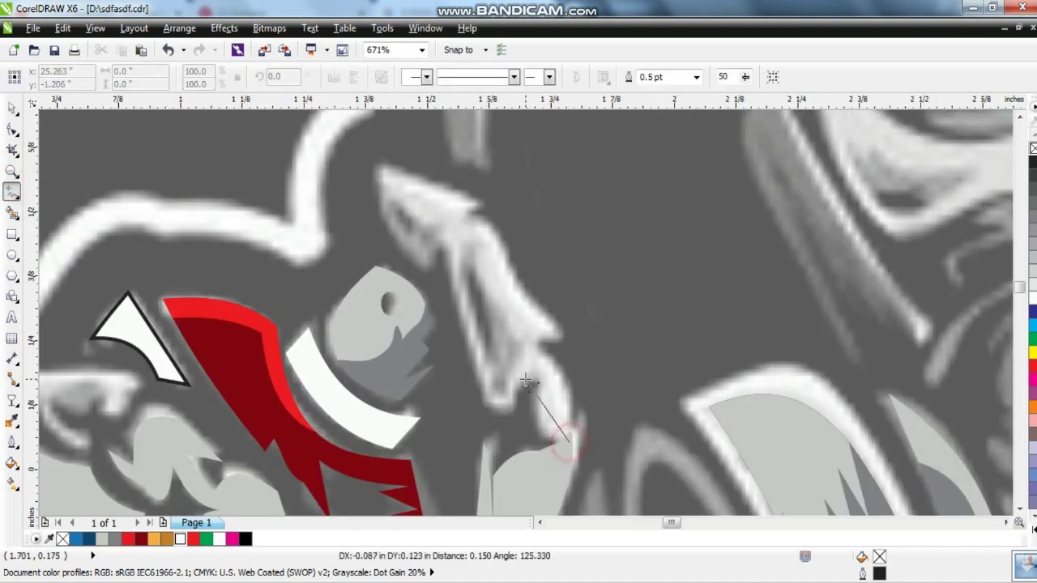
pyautogui.click(525, 380)
pyautogui.click(510, 392)
pyautogui.click(437, 235)
pyautogui.click(403, 247)
pyautogui.click(381, 174)
pyautogui.click(484, 201)
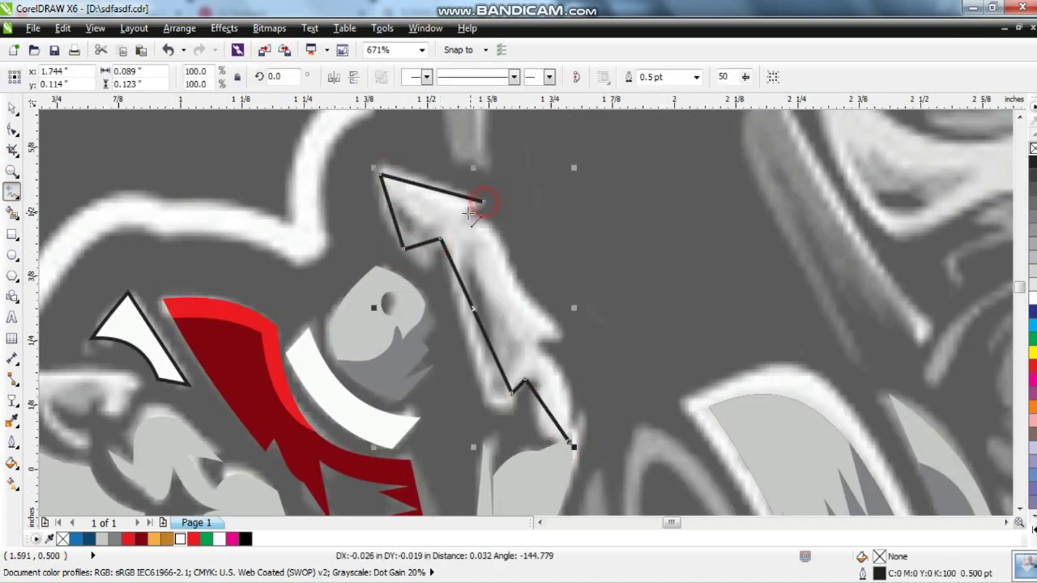
pyautogui.click(470, 214)
pyautogui.click(523, 296)
pyautogui.click(552, 323)
pyautogui.click(527, 381)
pyautogui.click(585, 417)
pyautogui.click(561, 470)
pyautogui.click(573, 446)
# - Bend the arrow's upper-left, long left and lower-right edges into smooth curves
pyautogui.press('F10')
pyautogui.scroll(1, 322, 353)
pyautogui.moveTo(407, 170); pyautogui.dragTo(451, 239)
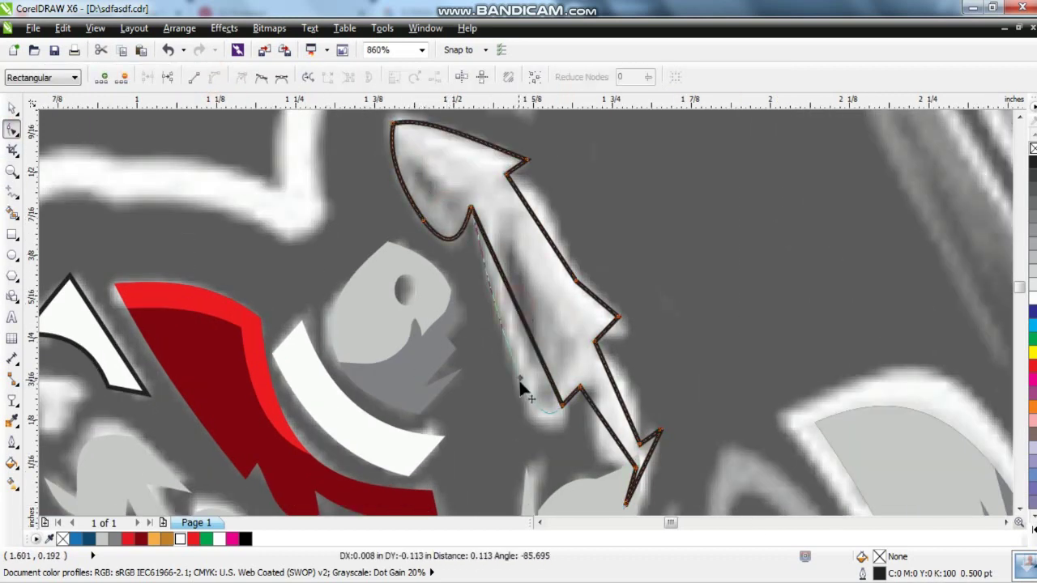
pyautogui.moveTo(528, 382); pyautogui.dragTo(541, 413)
pyautogui.moveTo(606, 329); pyautogui.dragTo(614, 325)
pyautogui.moveTo(611, 379); pyautogui.dragTo(617, 385)
pyautogui.moveTo(606, 424); pyautogui.dragTo(613, 456)
# - Sketch a grey, outline-free shadow and PowerClip it inside the arrow shape
pyautogui.click(11, 192)
pyautogui.moveTo(555, 441); pyautogui.dragTo(495, 231)
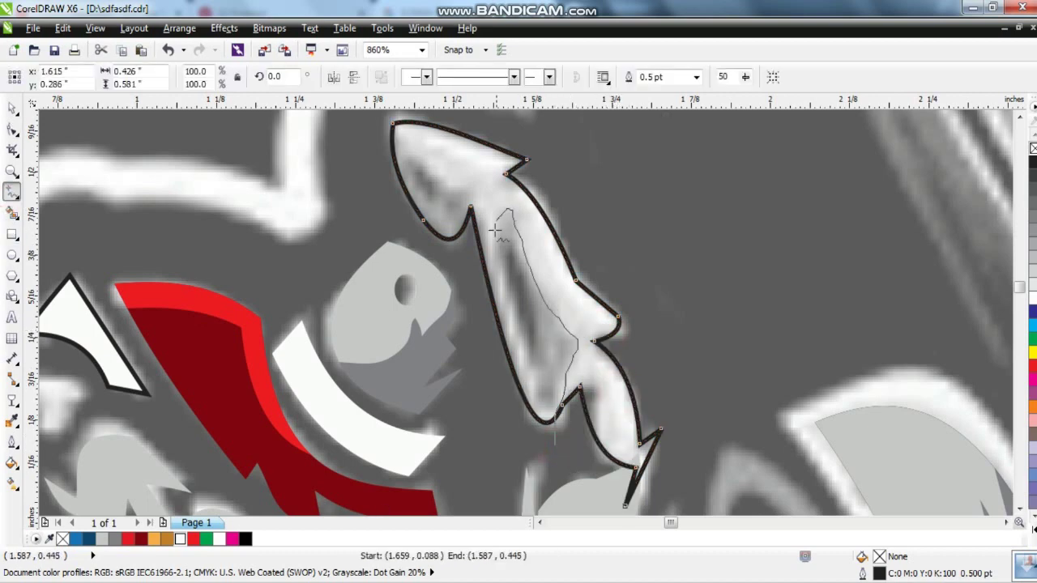
pyautogui.moveTo(503, 460); pyautogui.dragTo(555, 443)
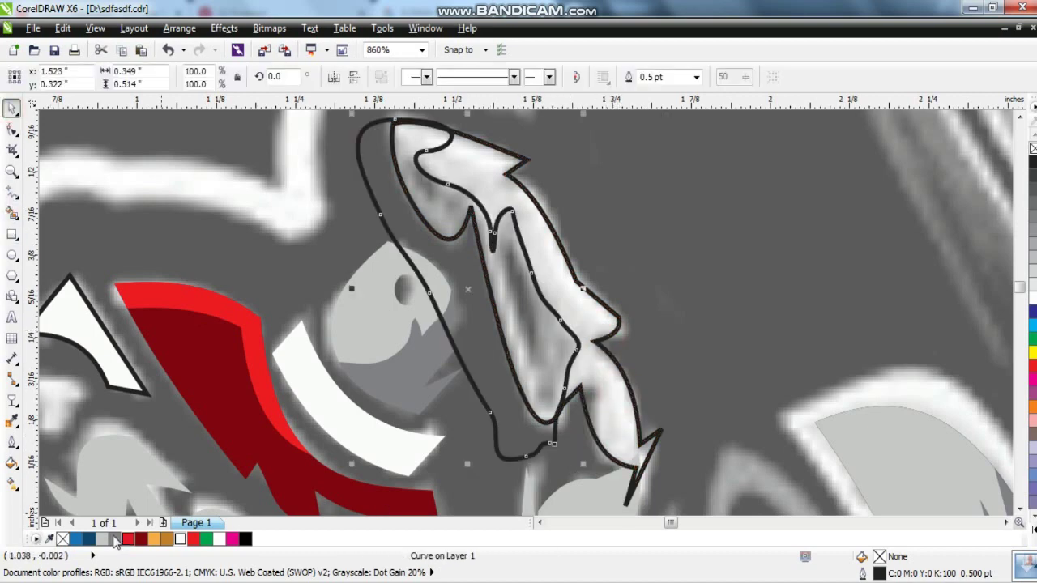
pyautogui.press('F10')
pyautogui.click(154, 76)
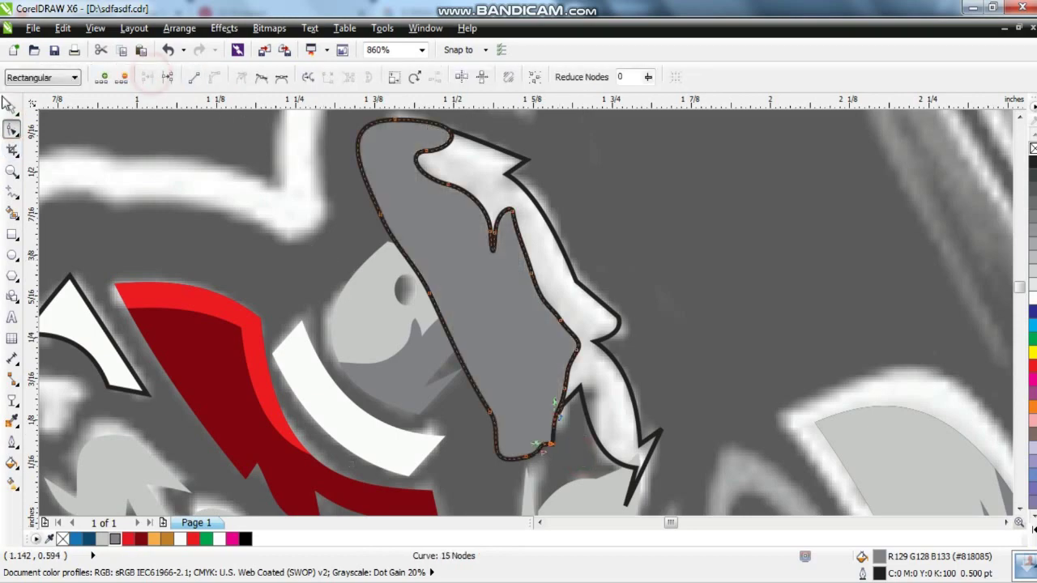
pyautogui.click(11, 106)
pyautogui.rightClick(63, 539)
pyautogui.click(517, 155)
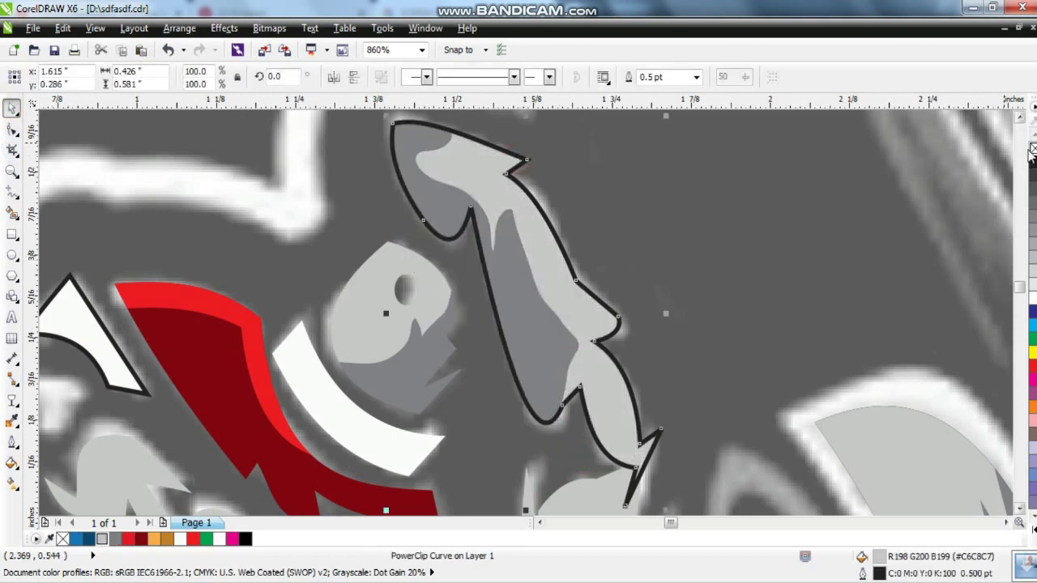
# - Scroll the view and select the traced hand and can pieces
pyautogui.scroll(-3, 851, 254)
pyautogui.scroll(2, 847, 310)
pyautogui.scroll(-2, 847, 310)
pyautogui.click(661, 343)
pyautogui.scroll(-2, 661, 343)
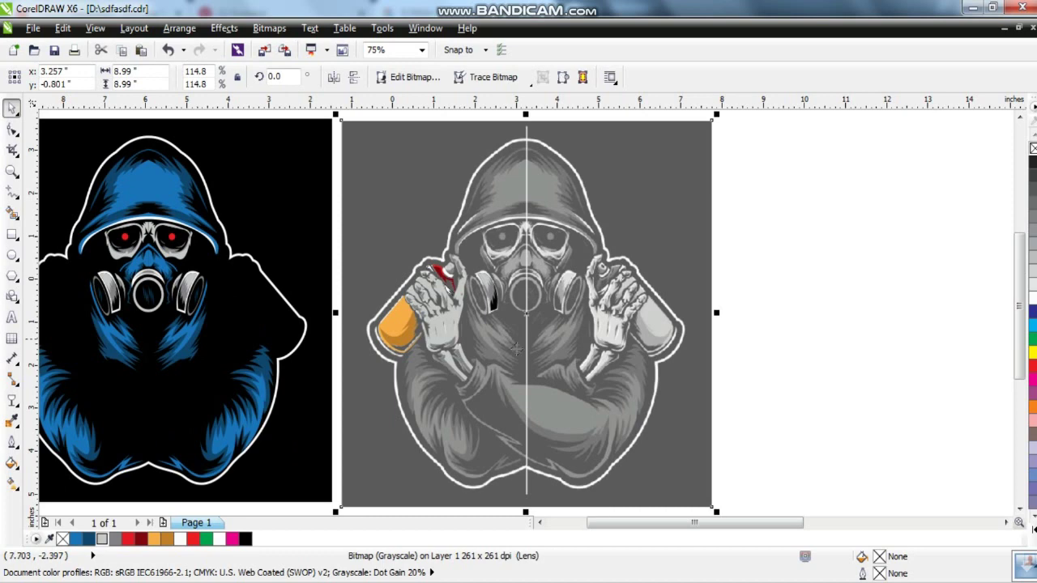
# - Select all the traced hand pieces and group them
pyautogui.moveTo(335, 227); pyautogui.dragTo(478, 380)
pyautogui.scroll(-2, 824, 233)
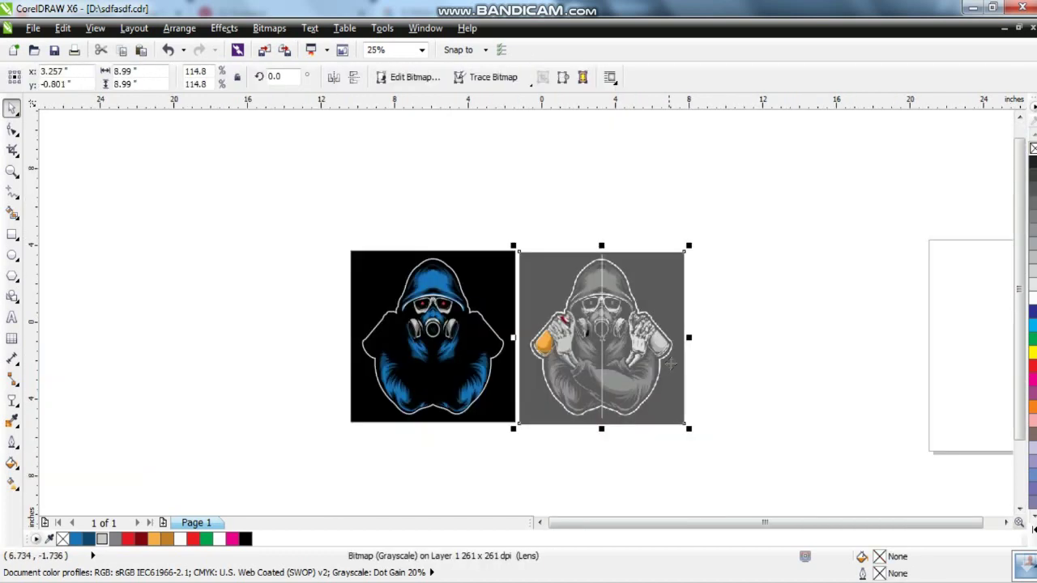
pyautogui.scroll(2, 624, 327)
pyautogui.hotkey('ctrl', 'g')
# - Make a mirrored copy of the hand and place both hands on the blue artwork
pyautogui.click(334, 77)
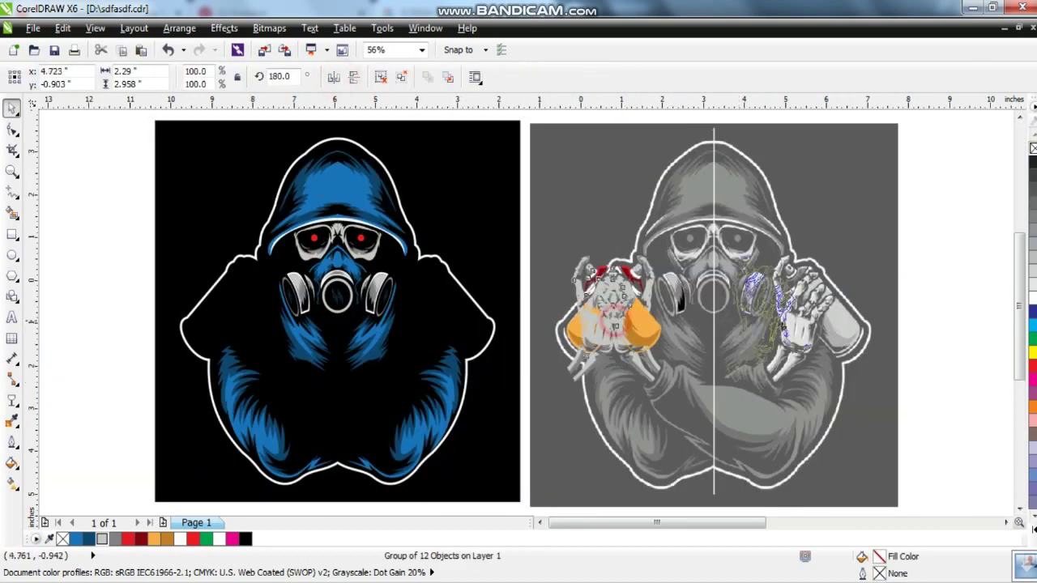
pyautogui.press('p')
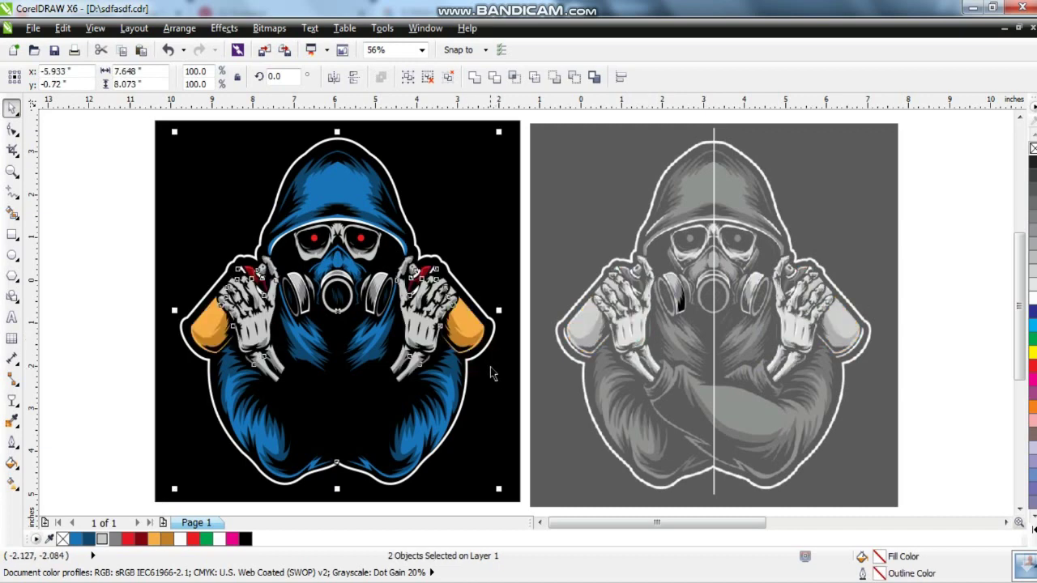
pyautogui.click(94, 296)
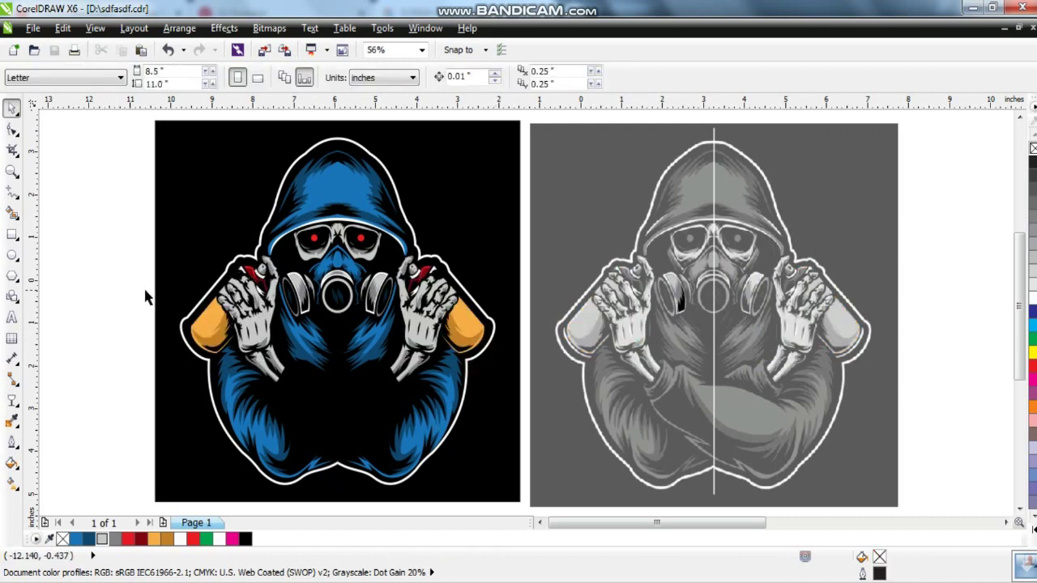
pyautogui.click(12, 171)
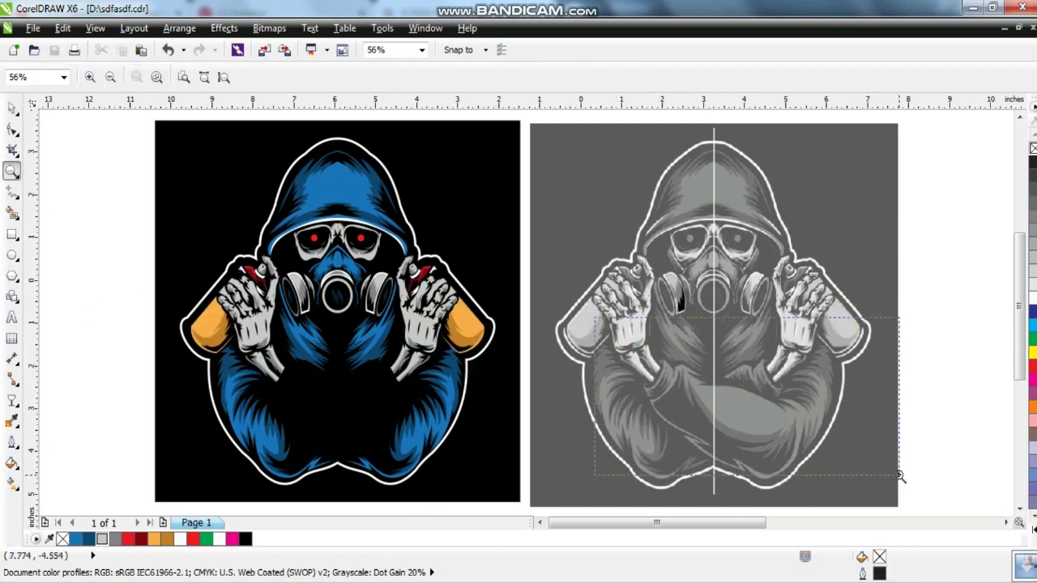
# - Zoom in on the grey figure's right sleeve and trace the jagged fold outline as a polyline
pyautogui.click(737, 409)
pyautogui.click(440, 224)
pyautogui.press('F5')
pyautogui.click(303, 285)
pyautogui.click(468, 228)
pyautogui.click(483, 290)
pyautogui.click(525, 185)
pyautogui.click(538, 192)
pyautogui.click(645, 342)
pyautogui.click(622, 402)
pyautogui.click(585, 399)
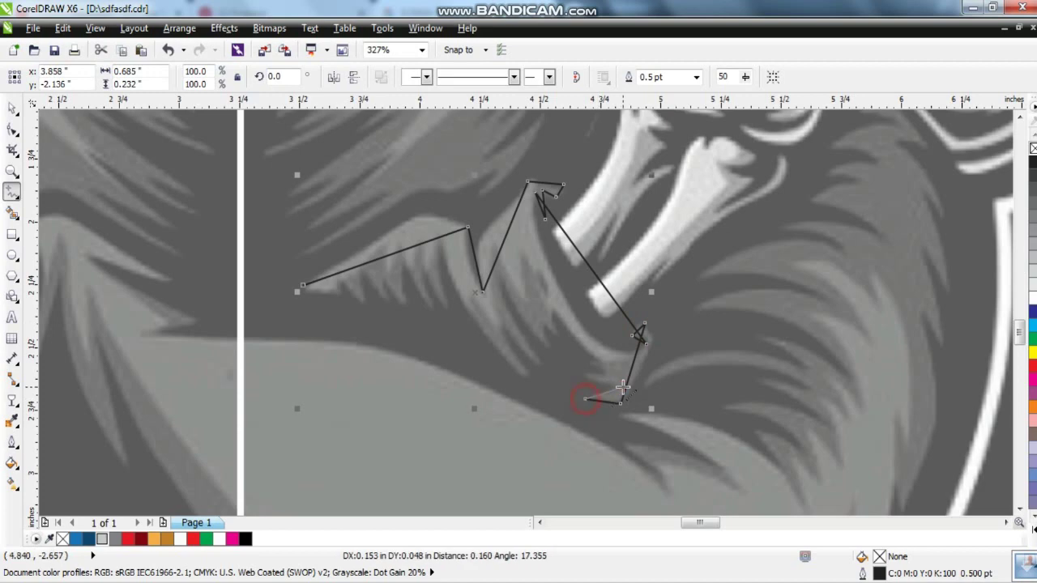
pyautogui.click(554, 305)
pyautogui.doubleClick(556, 341)
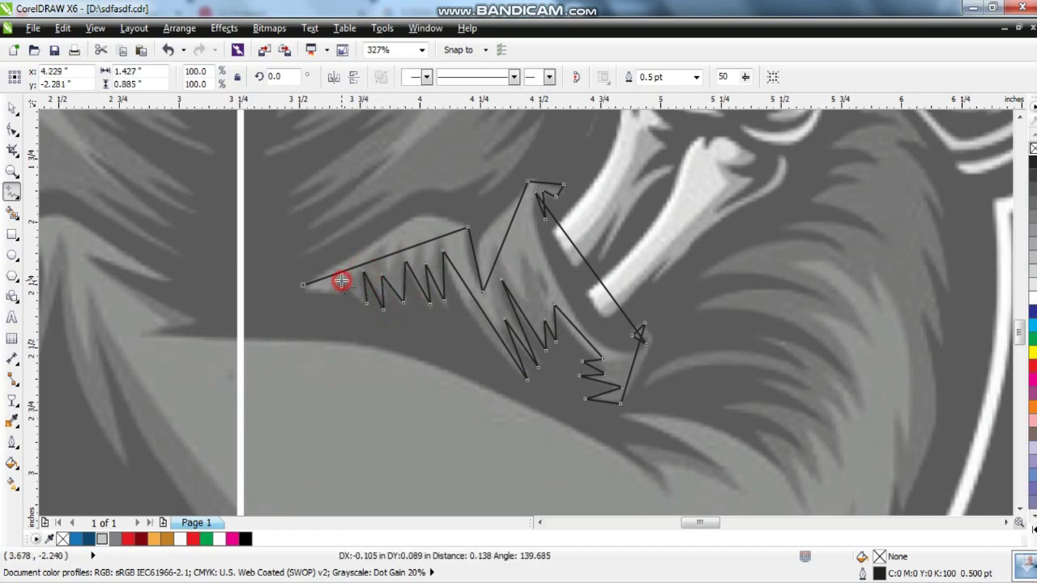
# - Bend the fold outline's straight edges into curves matching the sleeve artwork
pyautogui.click(12, 130)
pyautogui.hotkey('shift', 'F2')
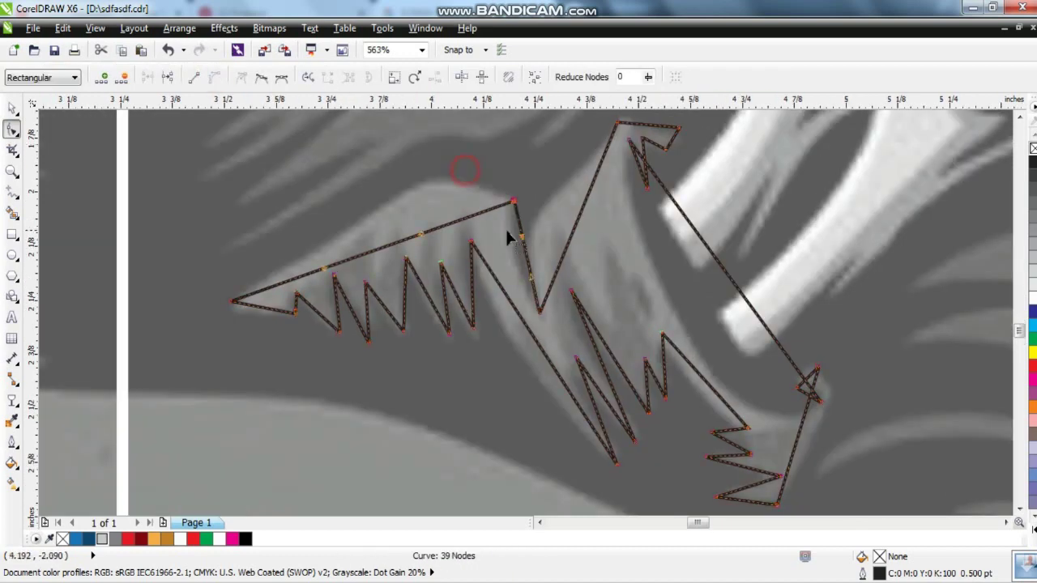
pyautogui.moveTo(423, 231); pyautogui.dragTo(437, 188)
pyautogui.click(530, 350)
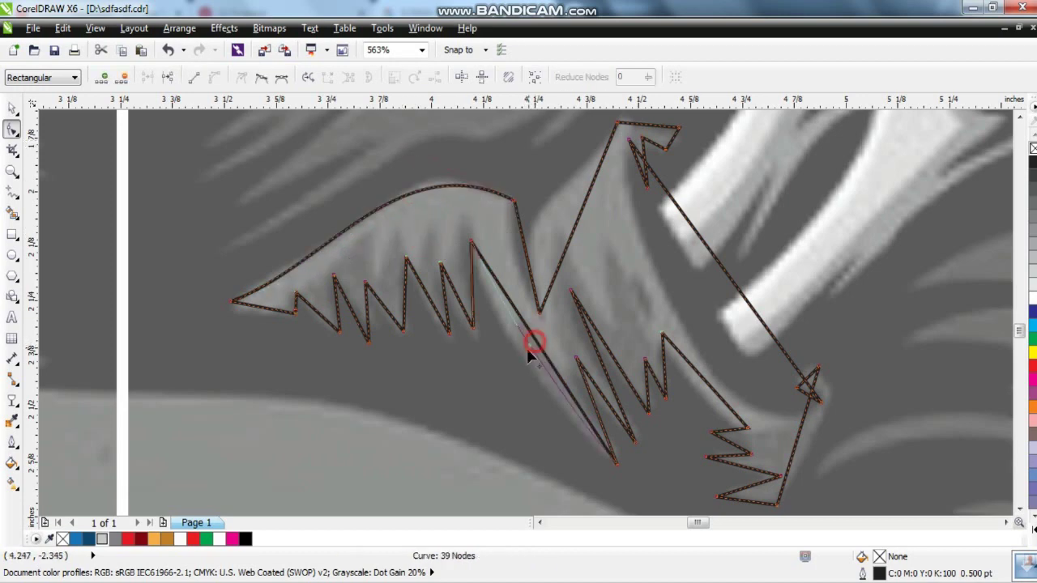
pyautogui.moveTo(528, 356); pyautogui.dragTo(519, 369)
pyautogui.click(697, 379)
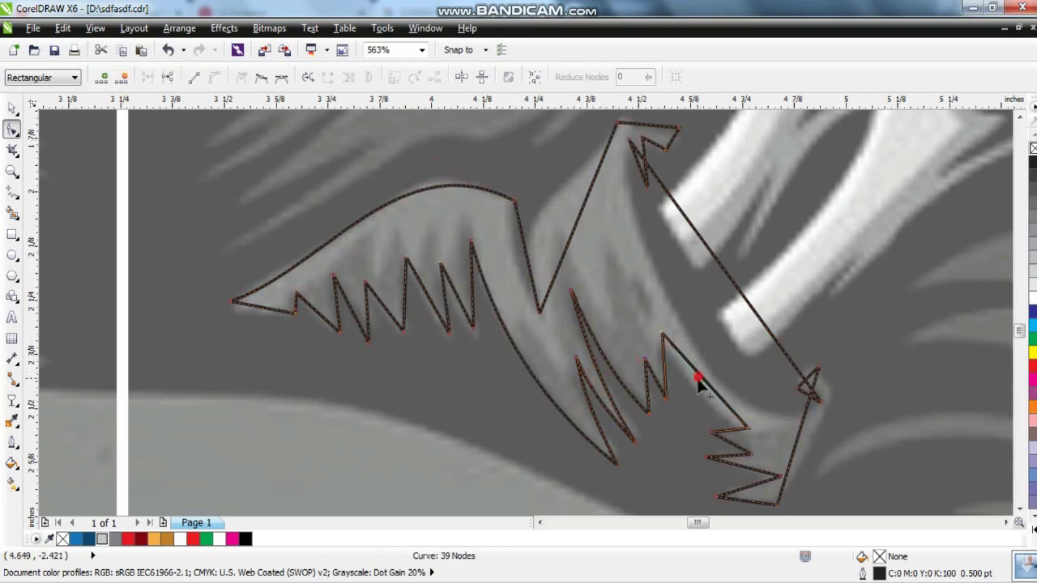
pyautogui.moveTo(698, 381); pyautogui.dragTo(736, 467)
pyautogui.moveTo(823, 440)
pyautogui.mouseDown()
pyautogui.moveTo(806, 398)
pyautogui.moveTo(748, 403)
pyautogui.mouseUp()
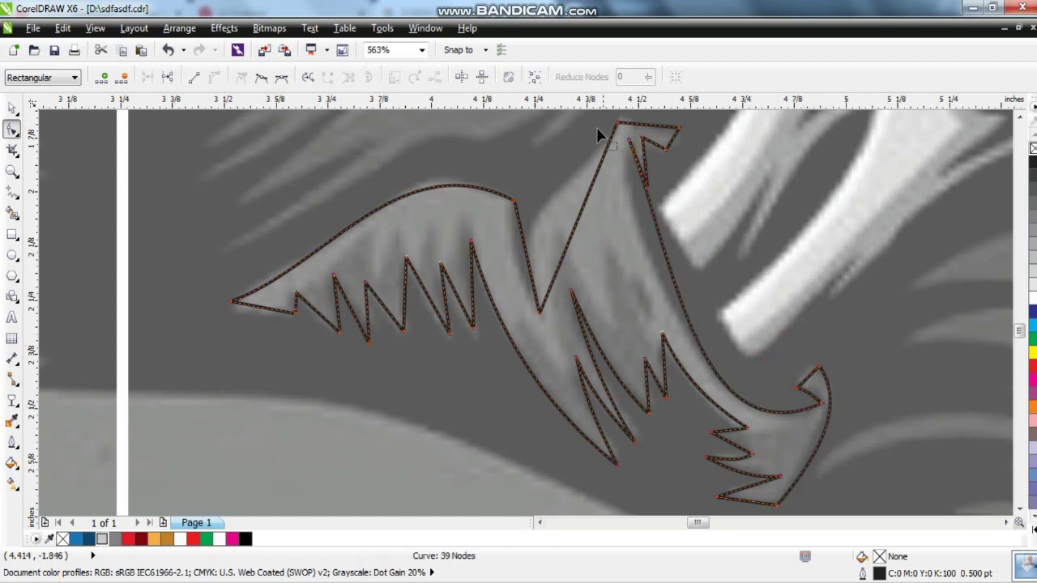
pyautogui.moveTo(618, 226); pyautogui.dragTo(642, 162)
pyautogui.moveTo(572, 243); pyautogui.dragTo(534, 225)
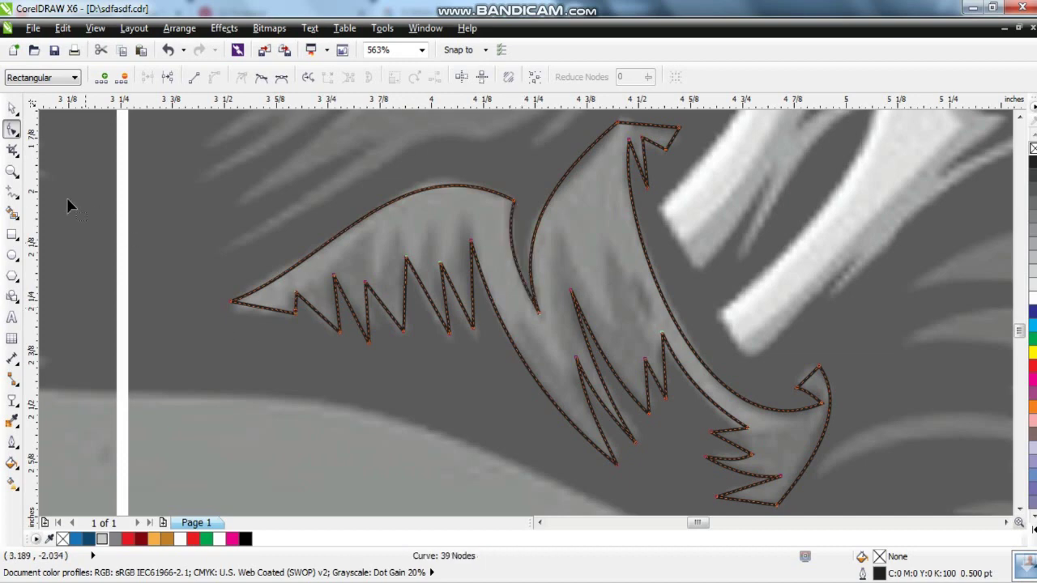
# - Trace a zigzag inner shadow shape across the fold, from the left wing to the tip
pyautogui.click(12, 191)
pyautogui.click(277, 327)
pyautogui.click(290, 289)
pyautogui.click(371, 231)
pyautogui.click(378, 271)
pyautogui.click(396, 226)
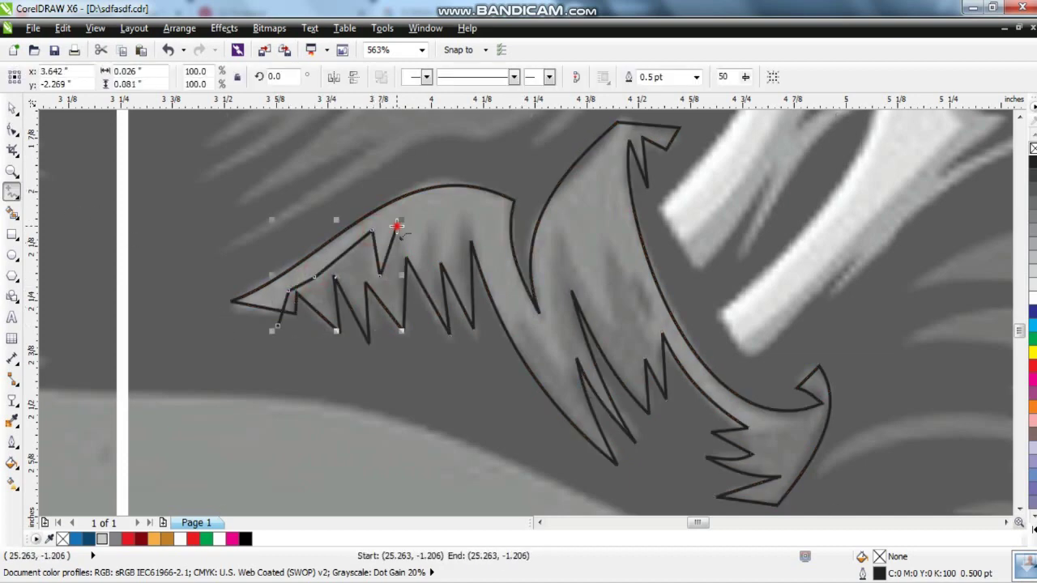
pyautogui.click(431, 208)
pyautogui.click(444, 260)
pyautogui.click(461, 211)
pyautogui.click(524, 319)
pyautogui.click(527, 373)
pyautogui.click(586, 392)
pyautogui.click(549, 233)
pyautogui.click(614, 322)
pyautogui.click(608, 238)
pyautogui.click(732, 427)
pyautogui.click(851, 426)
pyautogui.click(774, 496)
pyautogui.click(350, 393)
pyautogui.click(277, 297)
# - Curve the shadow's edges to follow the fold outline and PowerClip it inside the fold
pyautogui.scroll(-1, 683, 427)
pyautogui.press('F10')
pyautogui.scroll(2, 275, 186)
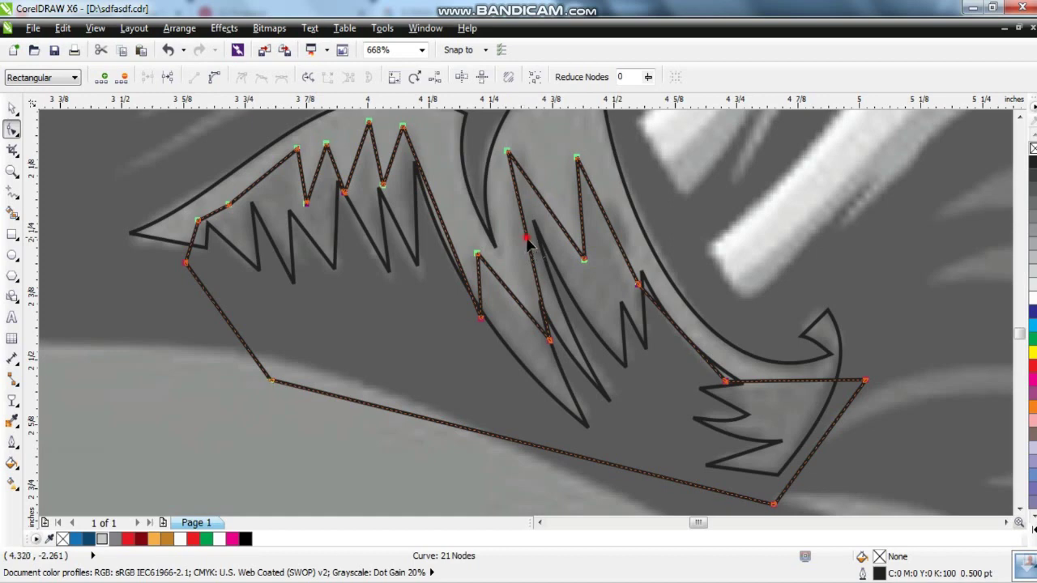
pyautogui.scroll(-3, 751, 393)
pyautogui.scroll(3, 751, 394)
pyautogui.click(215, 77)
pyautogui.click(444, 233)
pyautogui.moveTo(444, 243); pyautogui.dragTo(437, 236)
pyautogui.moveTo(525, 244); pyautogui.dragTo(518, 239)
pyautogui.moveTo(580, 211); pyautogui.dragTo(587, 207)
pyautogui.moveTo(802, 393); pyautogui.dragTo(801, 395)
pyautogui.press('space')
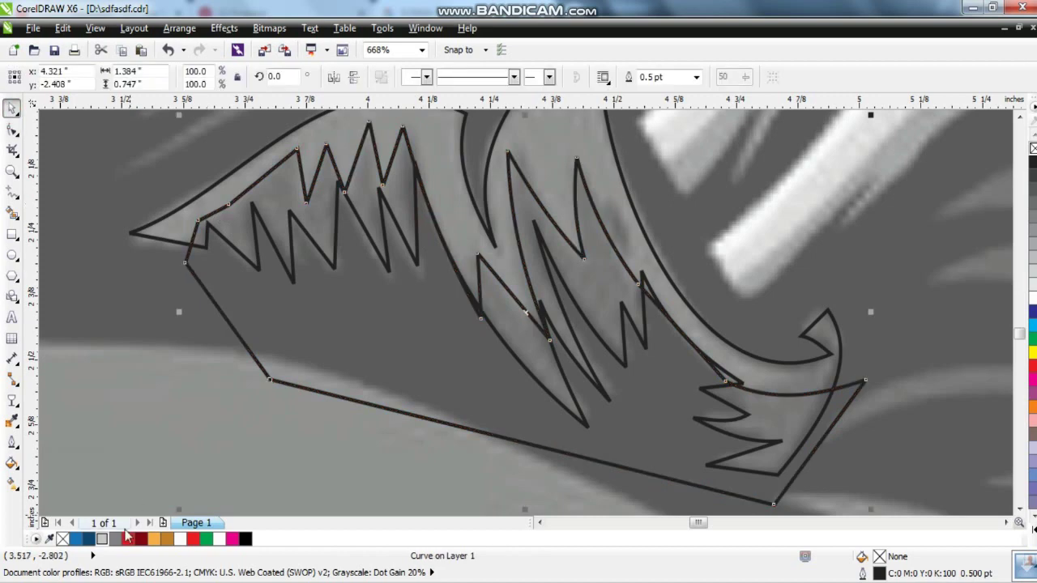
# - Remove the fold's outline and colour the fold and its inner shadow in two blues
pyautogui.click(102, 539)
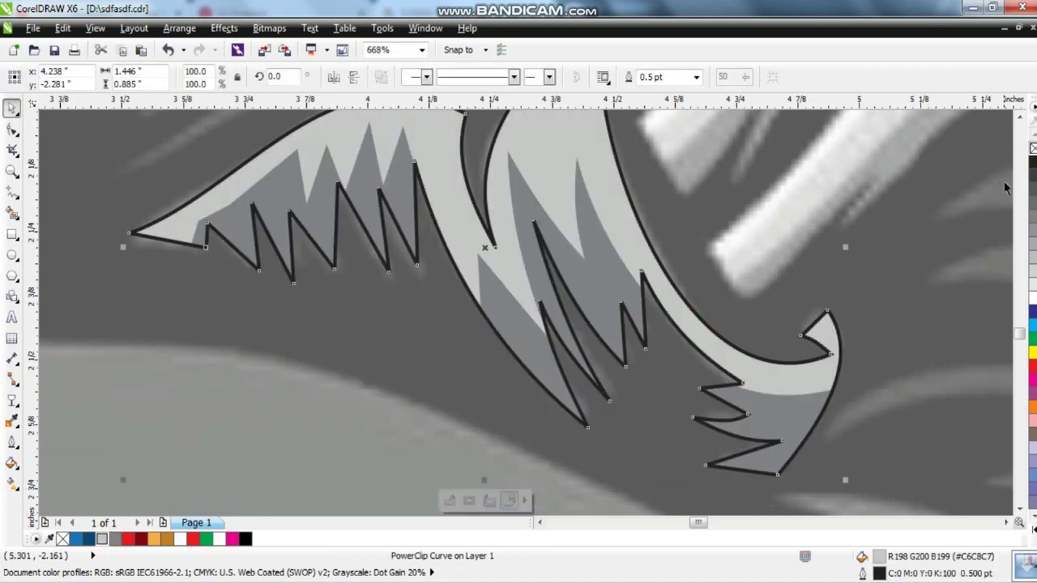
pyautogui.rightClick(63, 539)
pyautogui.scroll(-5, 772, 249)
pyautogui.press('Escape')
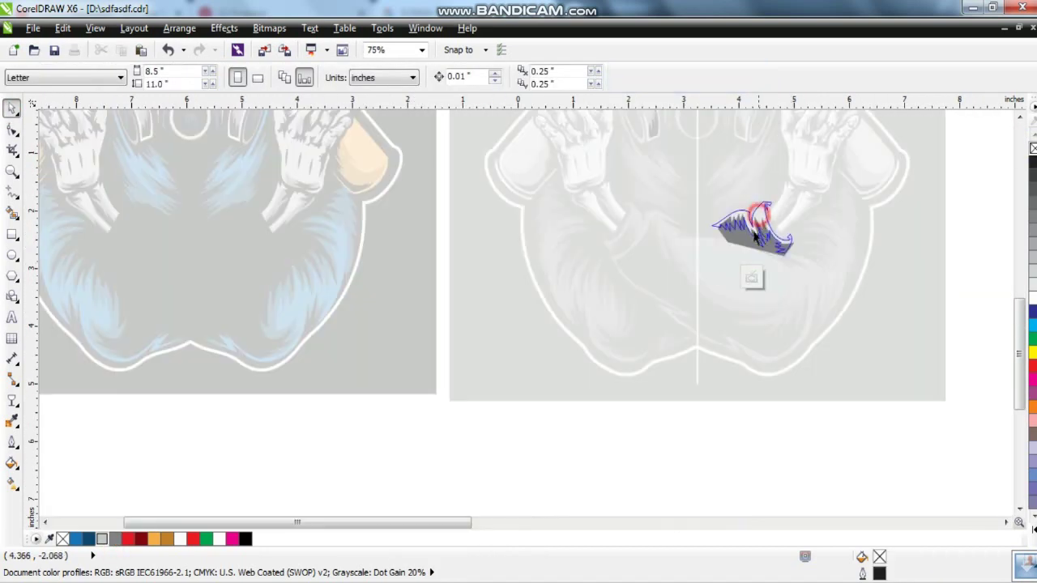
pyautogui.click(772, 249)
pyautogui.click(75, 538)
pyautogui.click(76, 538)
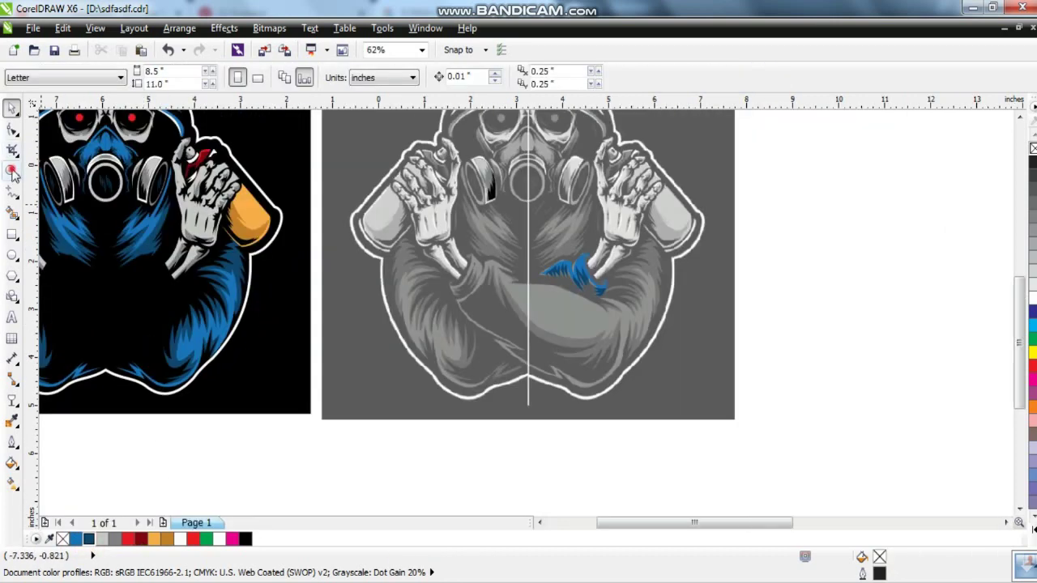
pyautogui.click(12, 171)
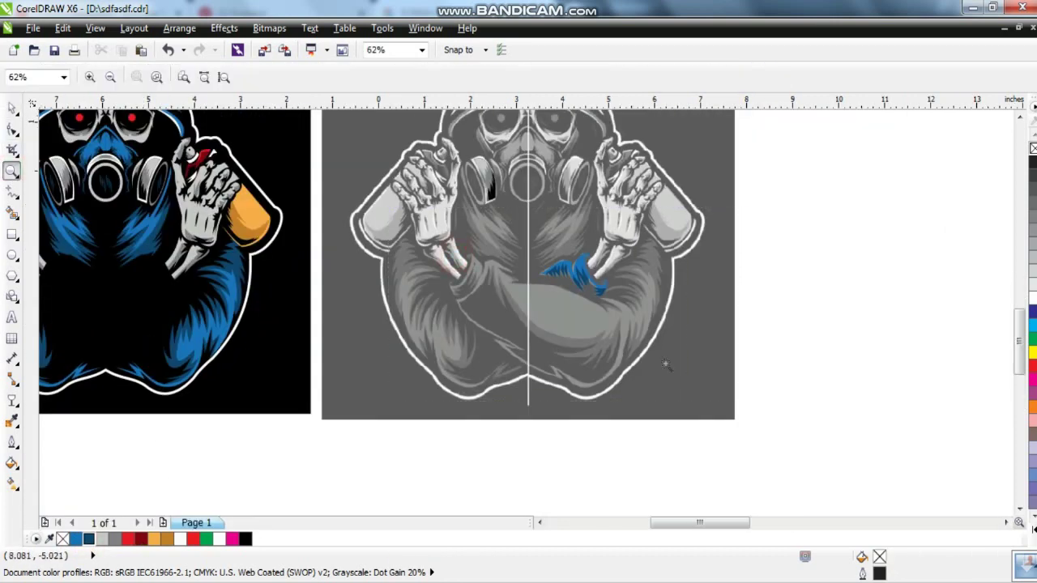
pyautogui.scroll(3, 644, 321)
pyautogui.scroll(2, 800, 443)
pyautogui.press('F5')
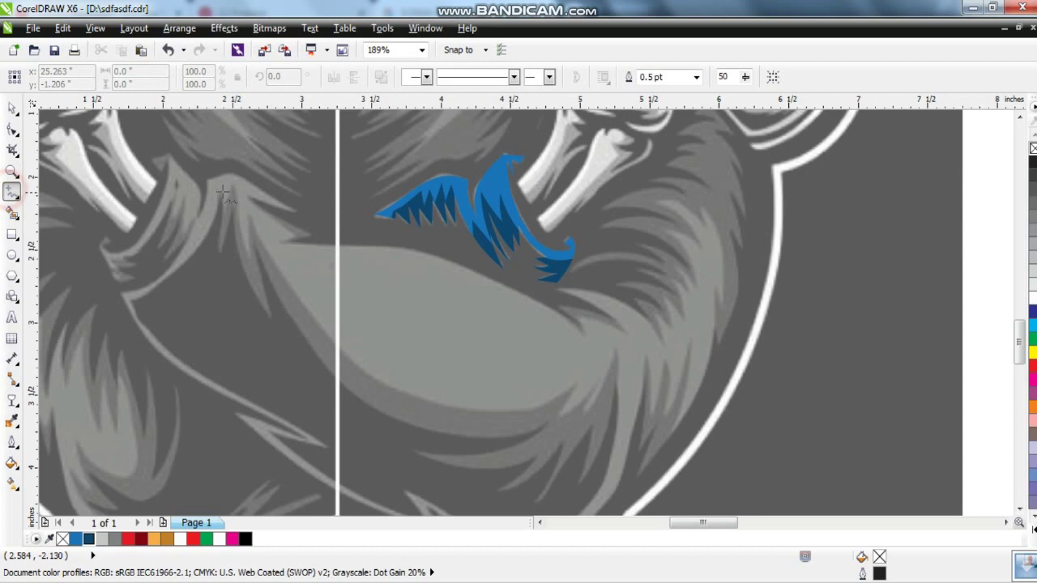
# - Trace the large sleeve's zigzag edge, bottom and right side as one polyline
pyautogui.click(219, 253)
pyautogui.click(234, 203)
pyautogui.click(269, 315)
pyautogui.click(253, 231)
pyautogui.click(549, 420)
pyautogui.click(414, 452)
pyautogui.click(566, 440)
pyautogui.click(527, 507)
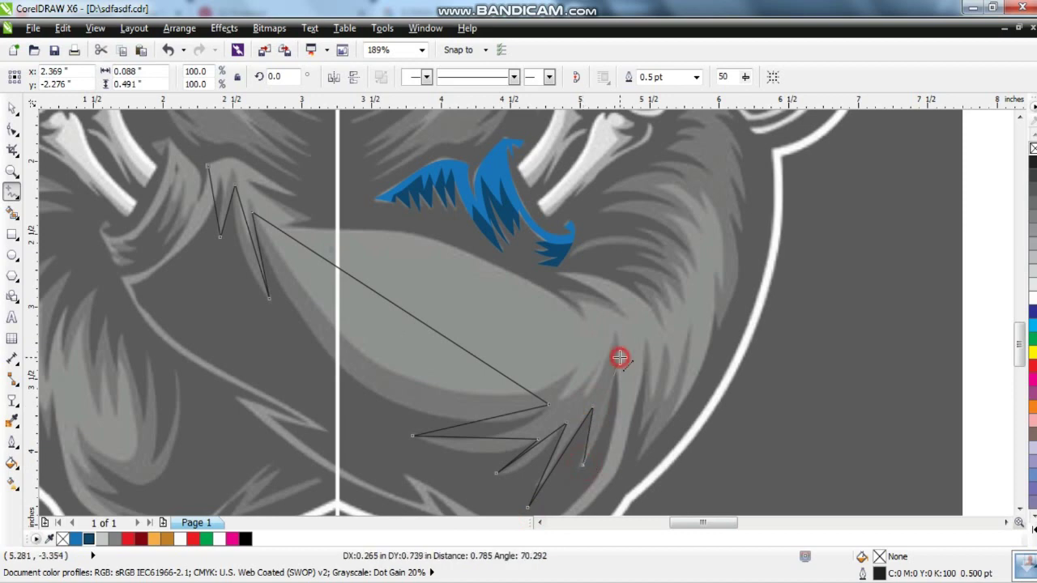
pyautogui.click(714, 279)
pyautogui.click(716, 329)
pyautogui.click(727, 217)
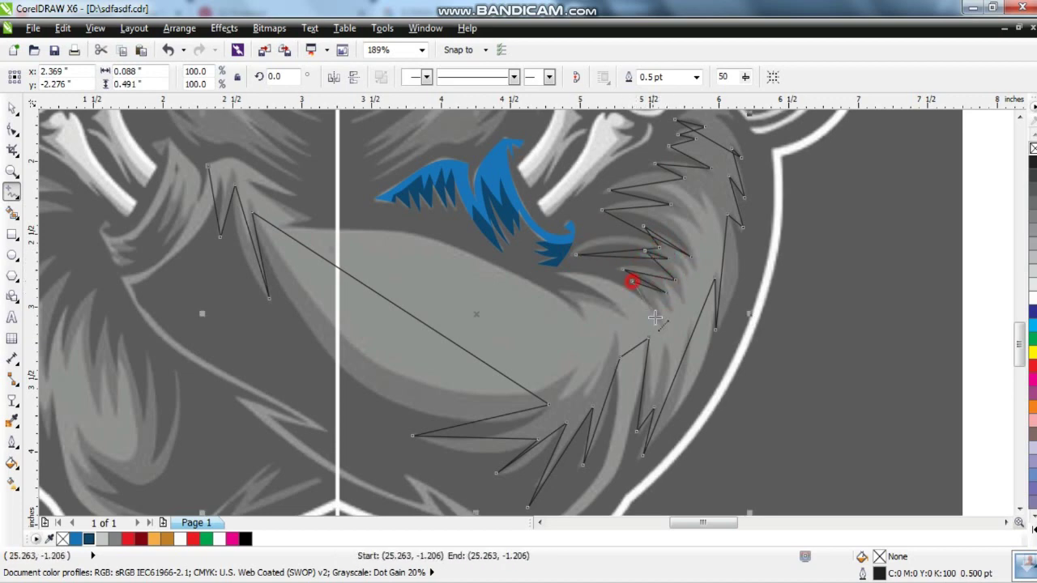
pyautogui.click(285, 231)
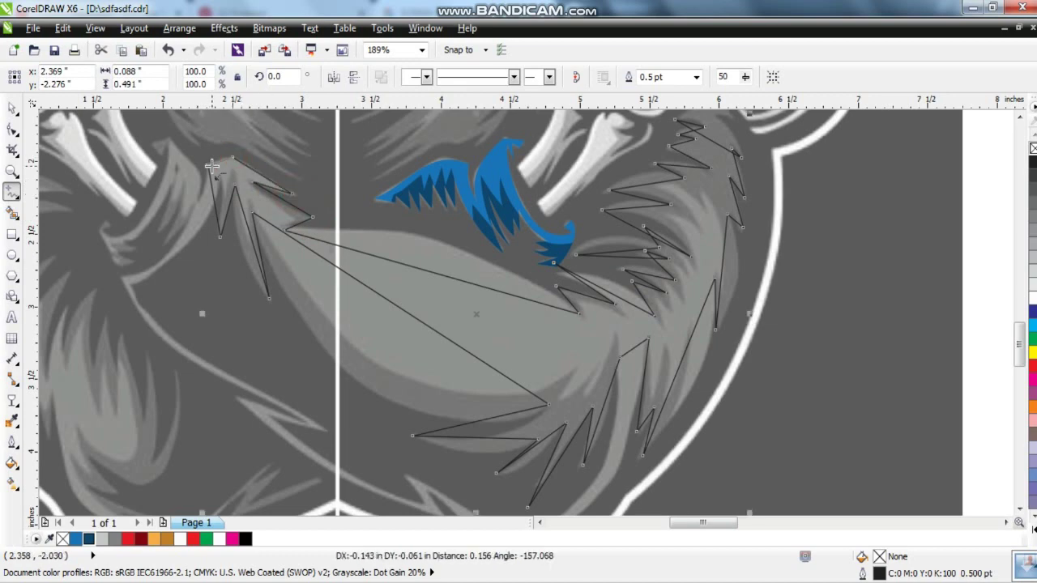
# - Curve the 57-node sleeve outline's lower and right segments to fit the grey spikes
pyautogui.click(11, 130)
pyautogui.moveTo(178, 126)
pyautogui.mouseDown()
pyautogui.moveTo(748, 423)
pyautogui.moveTo(387, 166)
pyautogui.mouseUp()
pyautogui.scroll(-3, 746, 418)
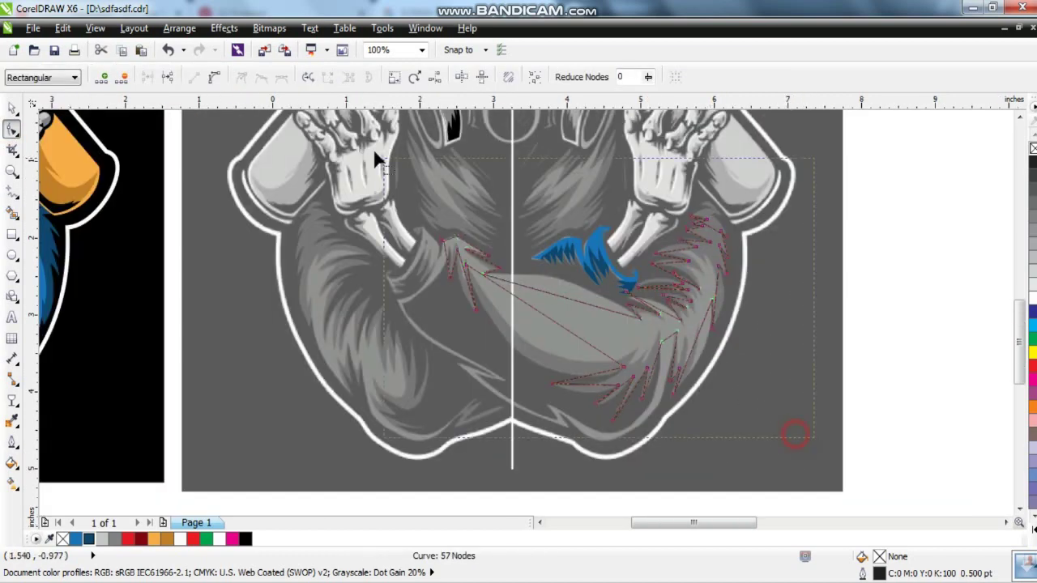
pyautogui.scroll(3, 652, 327)
pyautogui.click(474, 263)
pyautogui.moveTo(457, 402); pyautogui.dragTo(457, 402)
pyautogui.moveTo(536, 443)
pyautogui.mouseDown()
pyautogui.moveTo(534, 455)
pyautogui.moveTo(590, 456)
pyautogui.mouseUp()
pyautogui.click(577, 460)
pyautogui.moveTo(647, 435); pyautogui.dragTo(651, 433)
pyautogui.moveTo(734, 376); pyautogui.dragTo(739, 372)
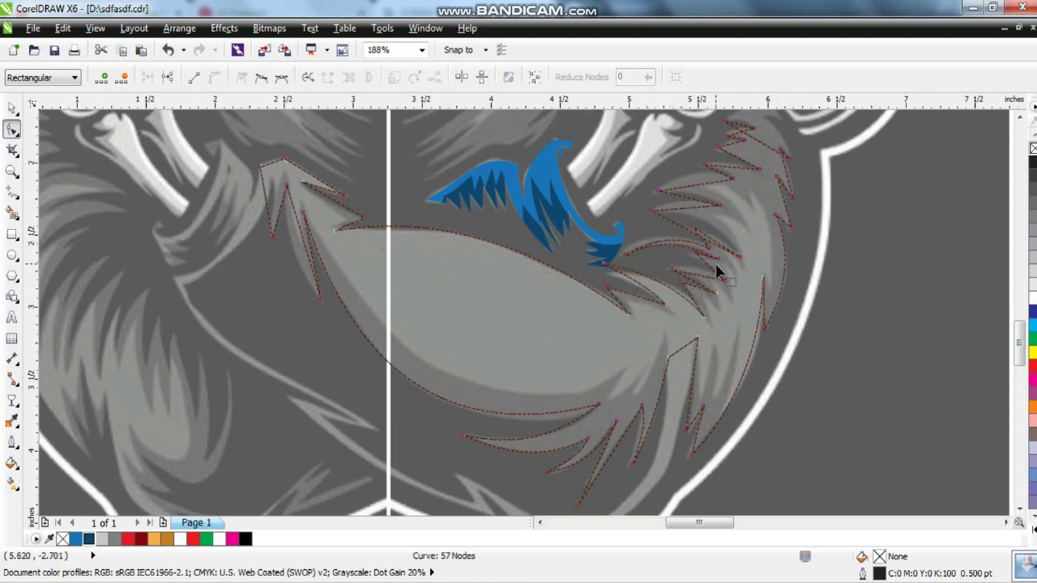
pyautogui.click(692, 201)
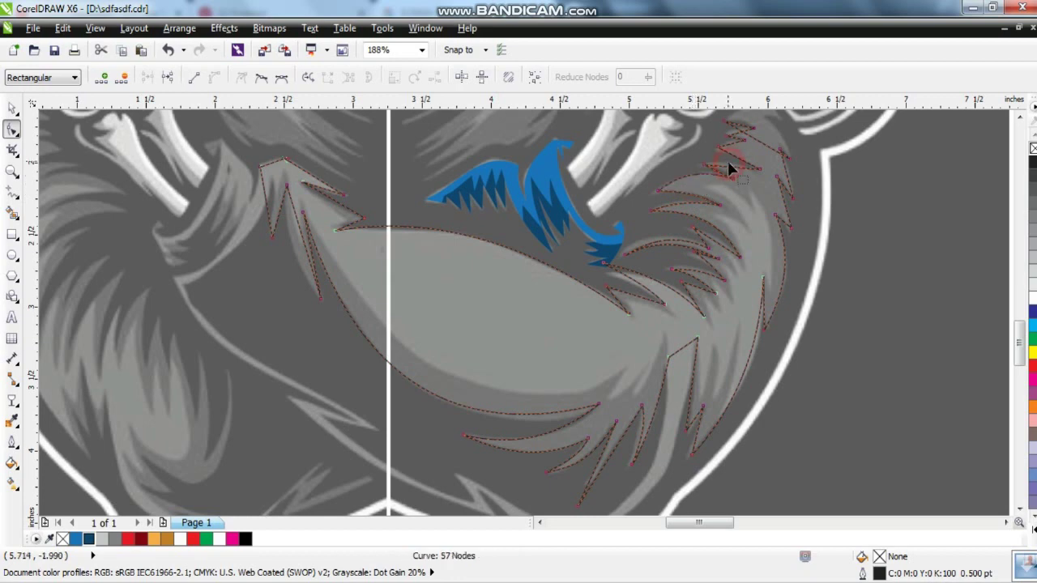
pyautogui.click(1020, 118)
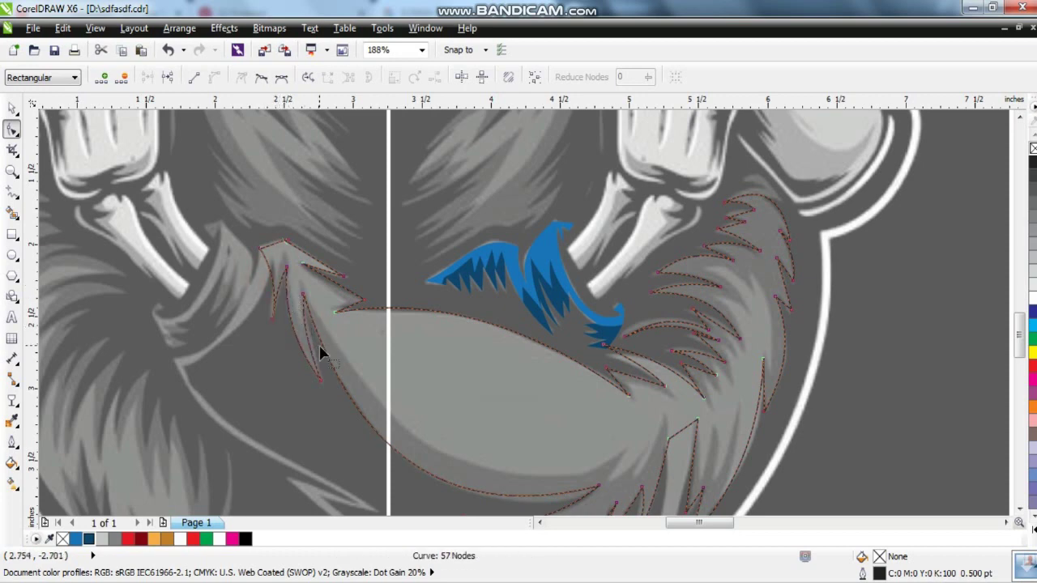
pyautogui.click(11, 189)
pyautogui.scroll(-3, 527, 456)
# - Trace a closed polyline shadow shape over the sleeve fold's spikes
pyautogui.press('z')
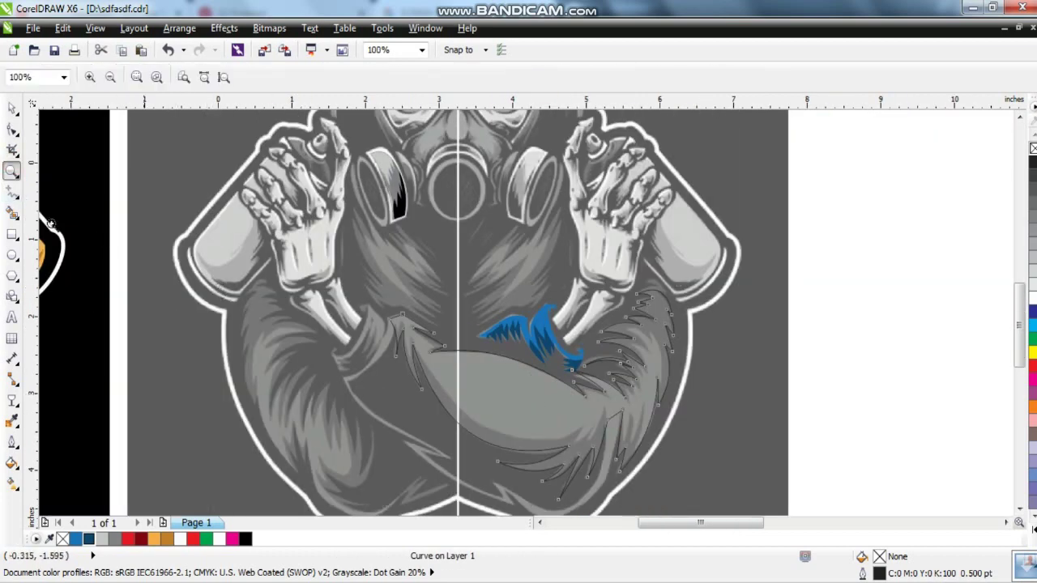
pyautogui.scroll(2, 465, 365)
pyautogui.click(11, 191)
pyautogui.click(237, 161)
pyautogui.click(249, 236)
pyautogui.click(517, 335)
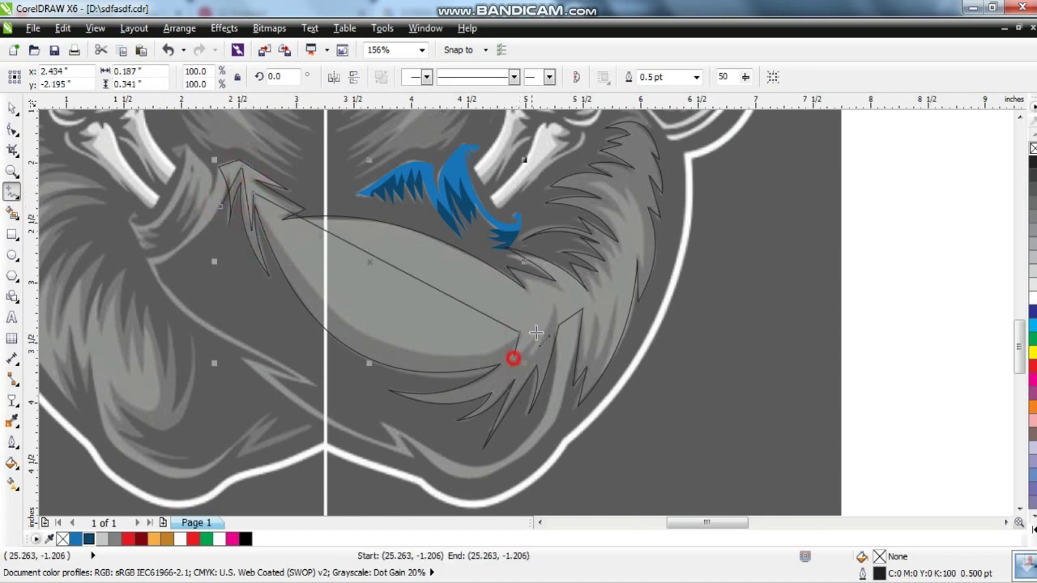
pyautogui.click(557, 304)
pyautogui.click(592, 314)
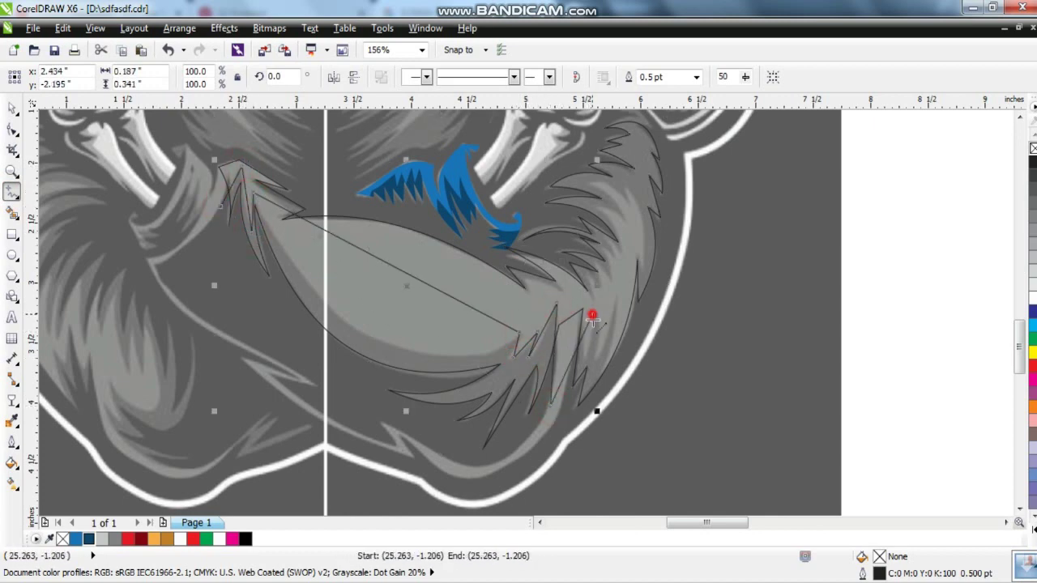
pyautogui.click(622, 289)
pyautogui.click(638, 254)
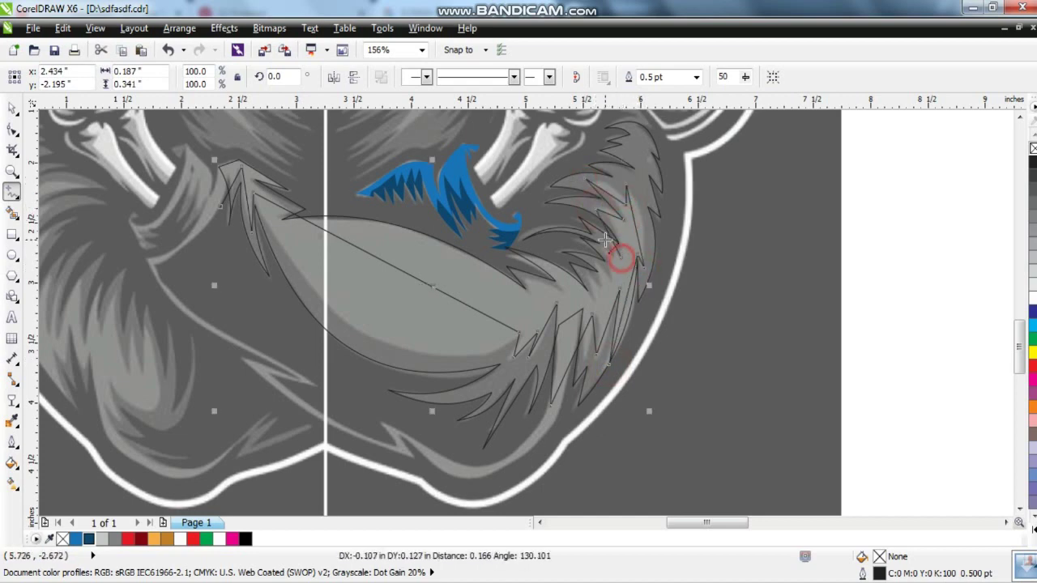
pyautogui.click(606, 280)
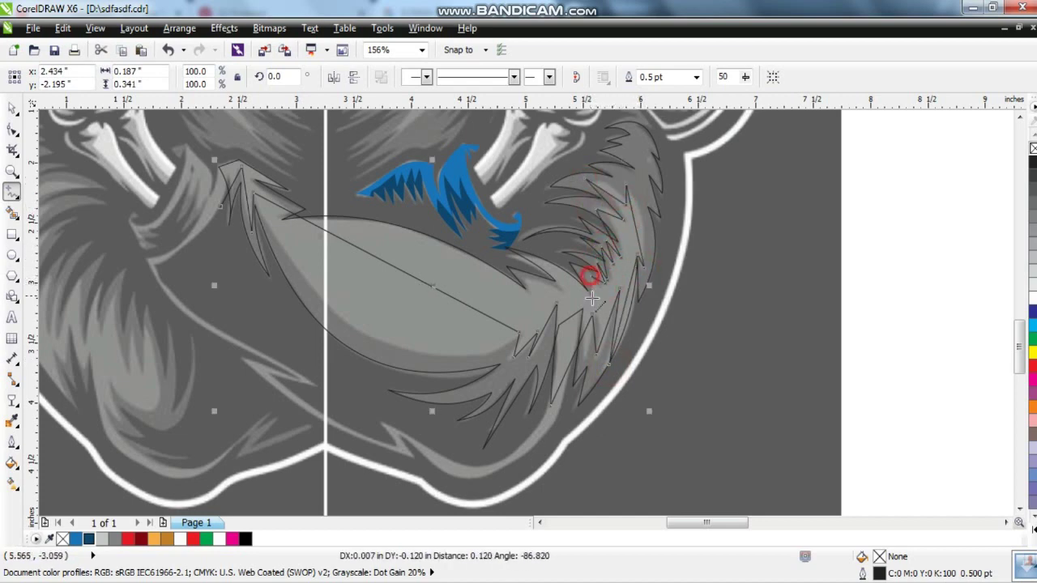
pyautogui.click(506, 242)
pyautogui.click(557, 286)
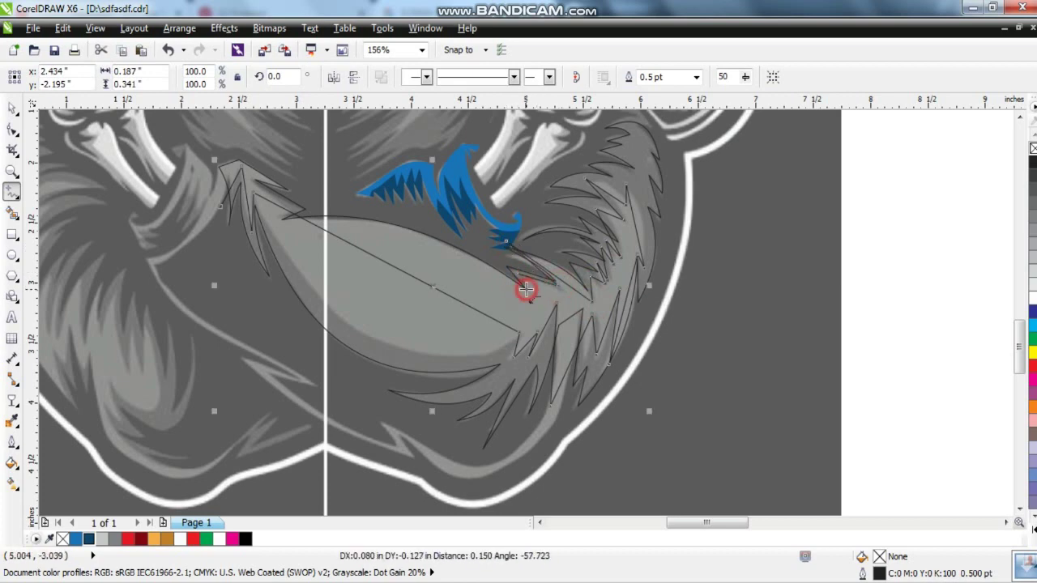
pyautogui.click(283, 218)
pyautogui.click(342, 180)
pyautogui.click(252, 144)
pyautogui.click(199, 158)
pyautogui.click(220, 209)
# - Bend the shadow shape's lower and right segments to follow the fold edge
pyautogui.click(12, 128)
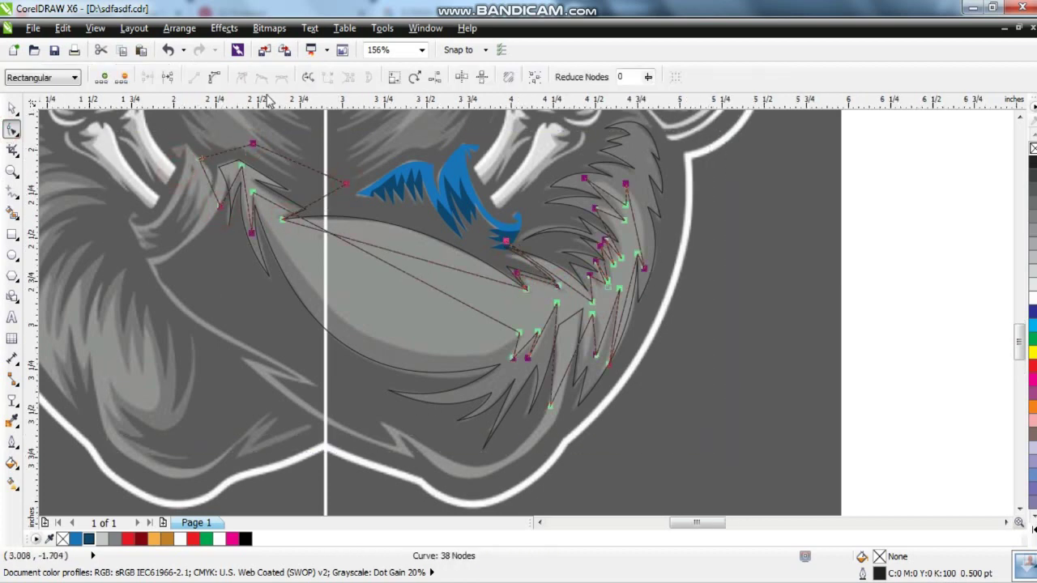
pyautogui.scroll(2, 192, 187)
pyautogui.moveTo(449, 384); pyautogui.dragTo(598, 391)
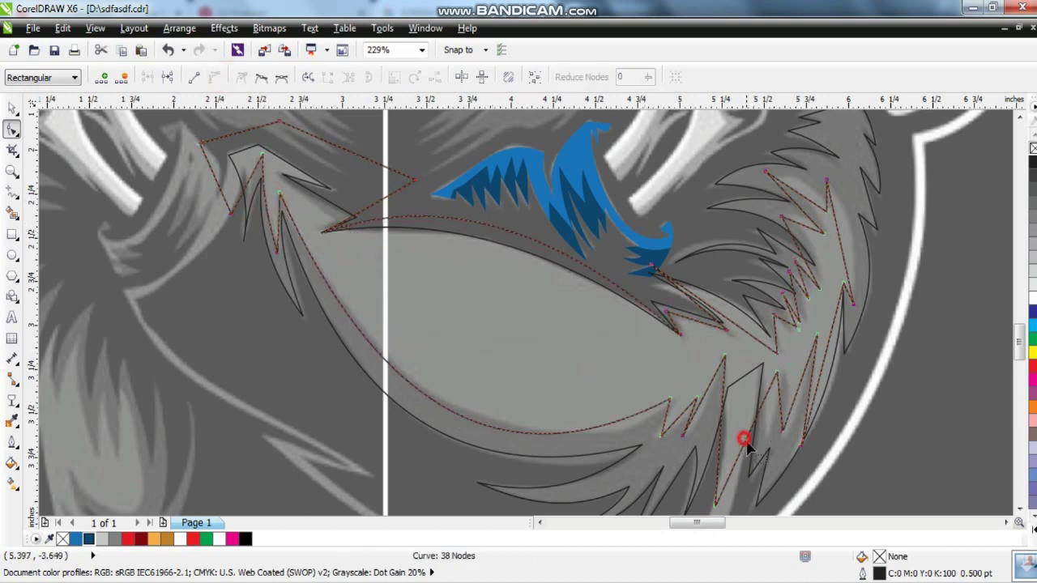
pyautogui.moveTo(746, 448); pyautogui.dragTo(722, 434)
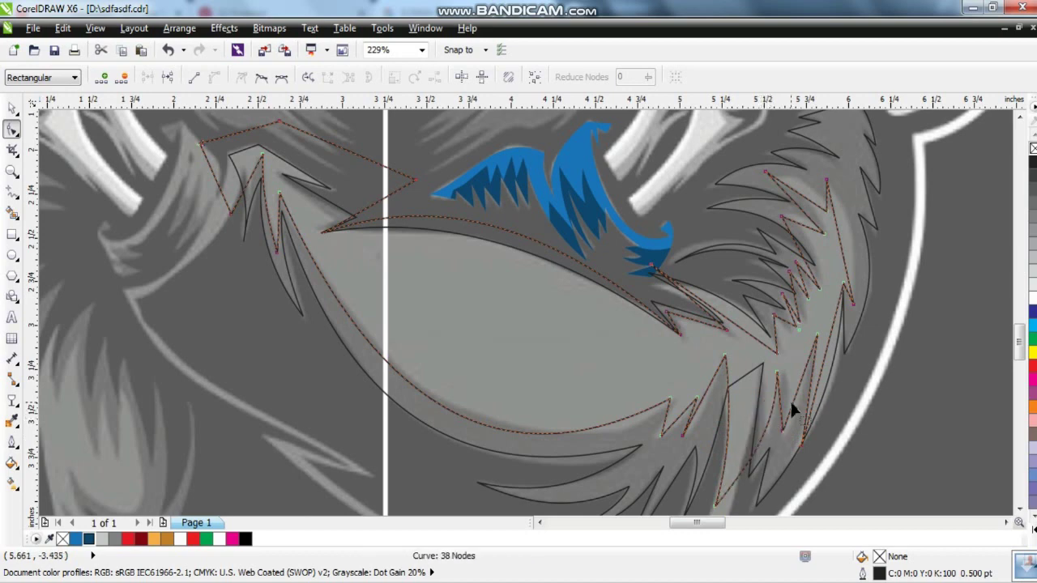
pyautogui.moveTo(792, 397); pyautogui.dragTo(831, 384)
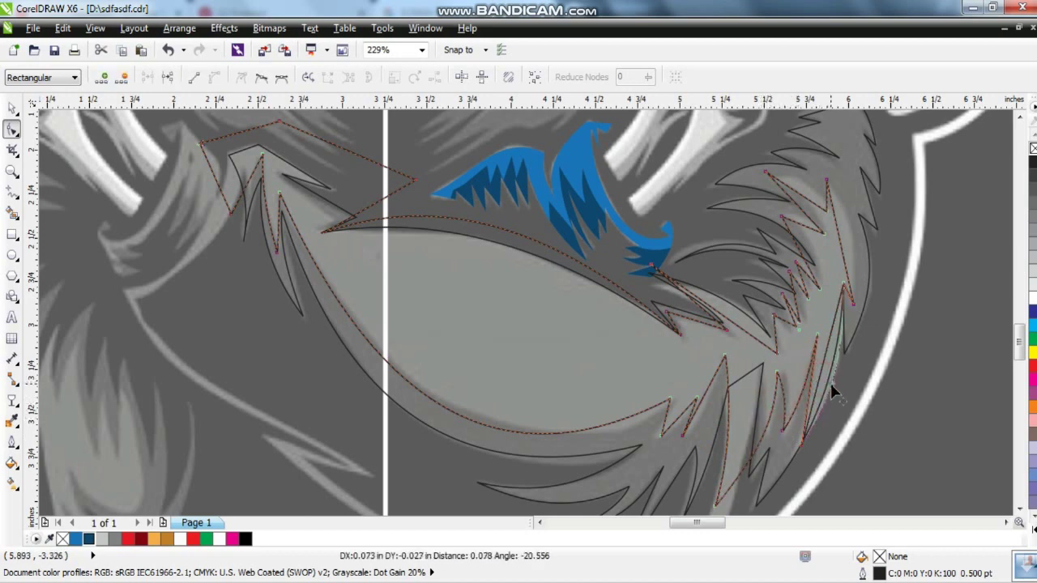
pyautogui.moveTo(797, 204); pyautogui.dragTo(810, 235)
pyautogui.moveTo(810, 277)
pyautogui.mouseDown()
pyautogui.moveTo(800, 312)
pyautogui.moveTo(725, 323)
pyautogui.mouseUp()
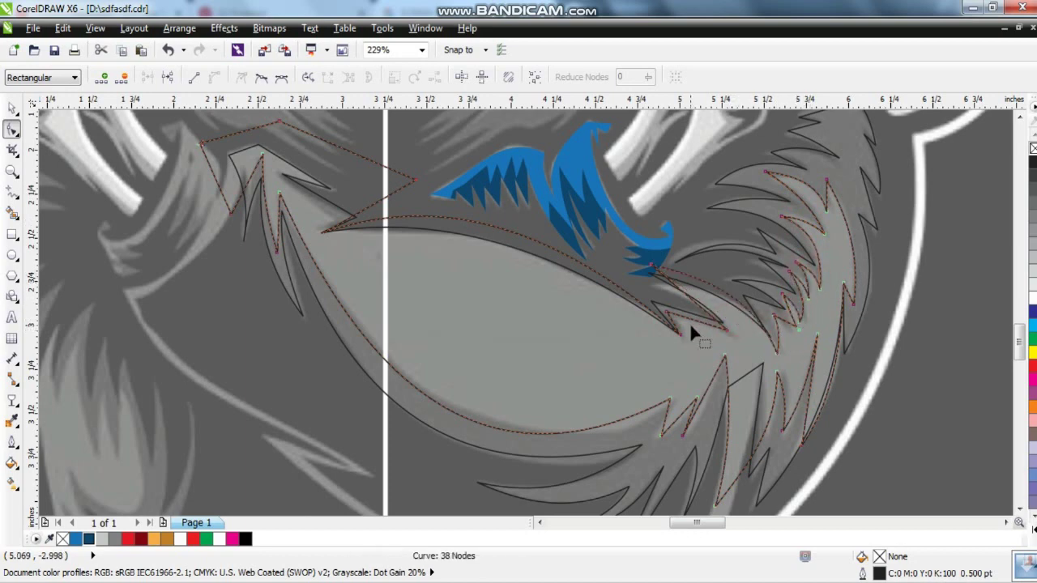
# - Fill the shadow shape dark blue with no outline
pyautogui.press('space')
pyautogui.click(81, 541)
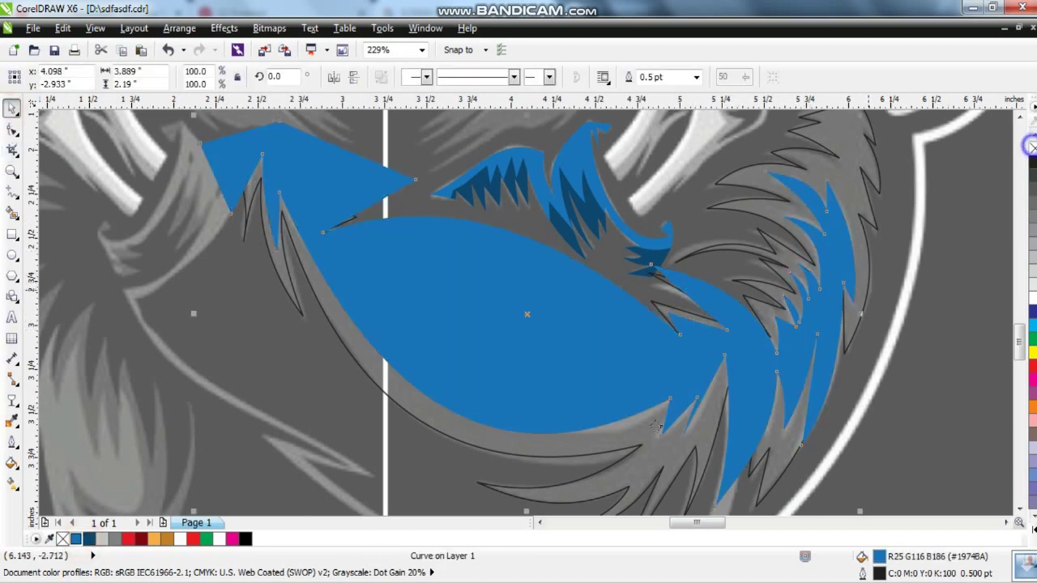
pyautogui.rightClick(1032, 150)
pyautogui.scroll(-2, 1032, 149)
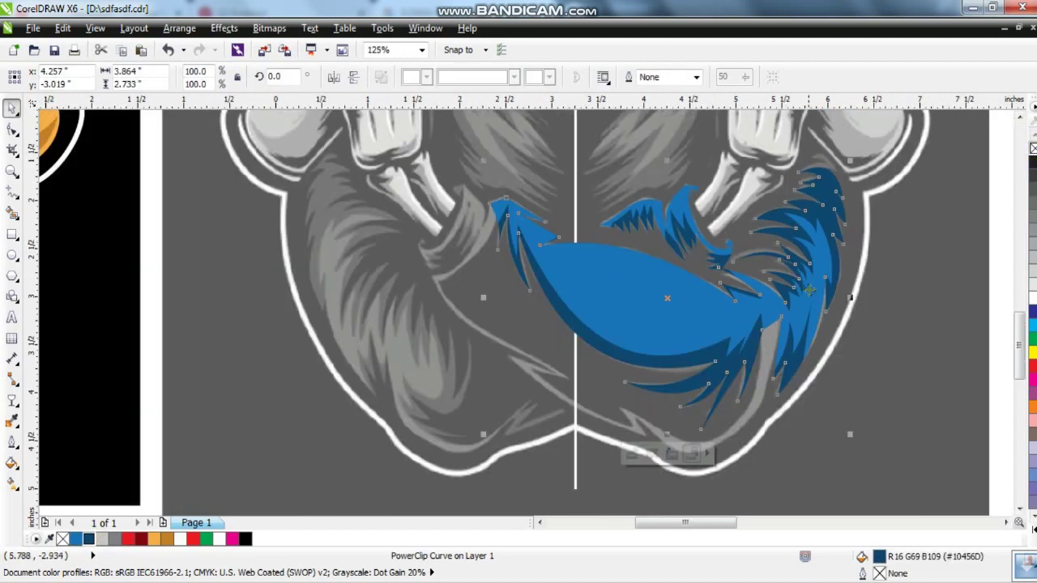
# - Reshape the blue fold's lower-right spikes by dragging their nodes
pyautogui.click(13, 130)
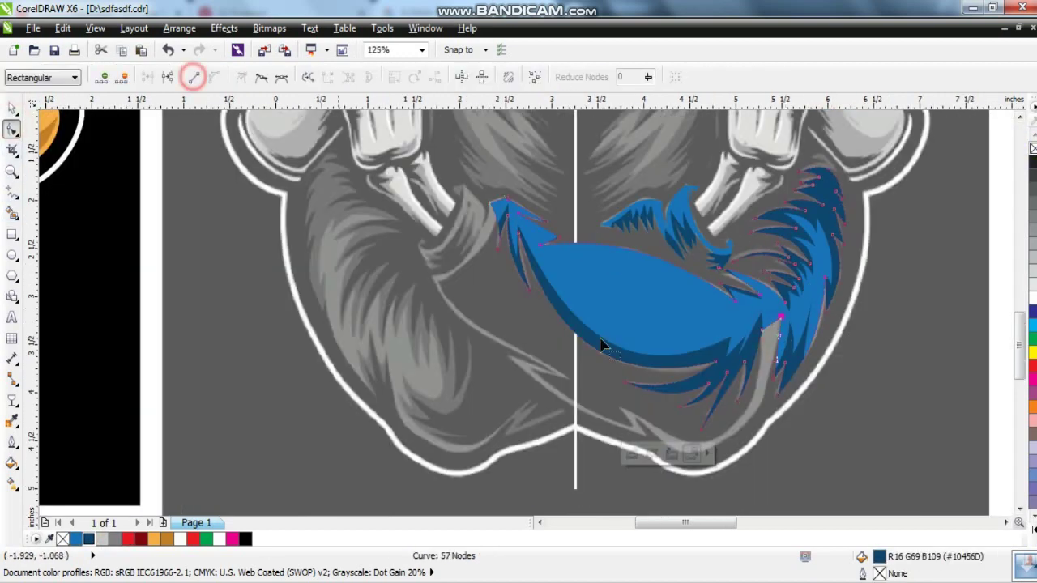
pyautogui.moveTo(771, 327); pyautogui.dragTo(817, 417)
pyautogui.moveTo(771, 373); pyautogui.dragTo(772, 368)
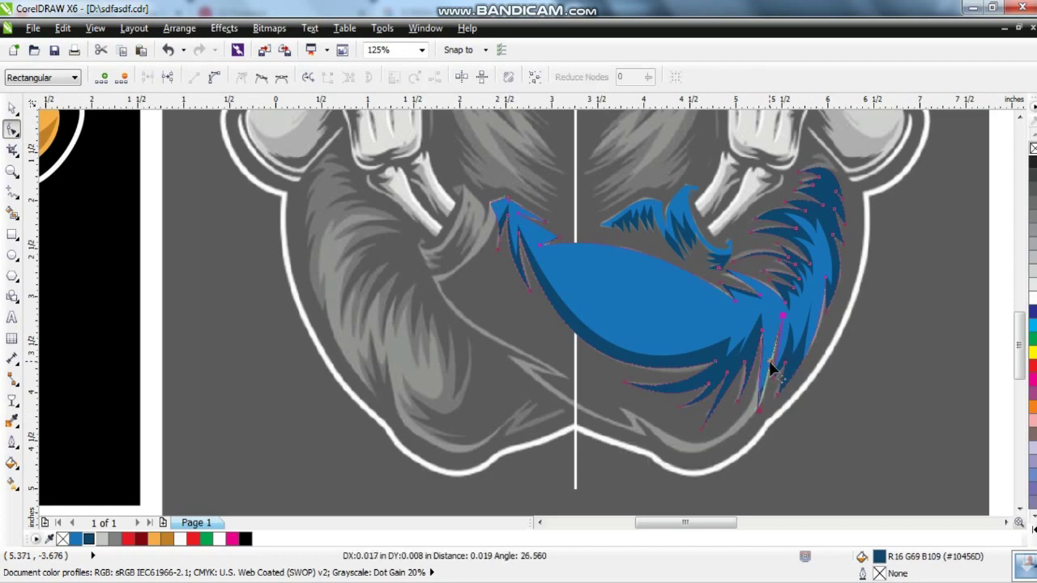
pyautogui.click(13, 172)
pyautogui.rightClick(342, 184)
pyautogui.scroll(3, 341, 184)
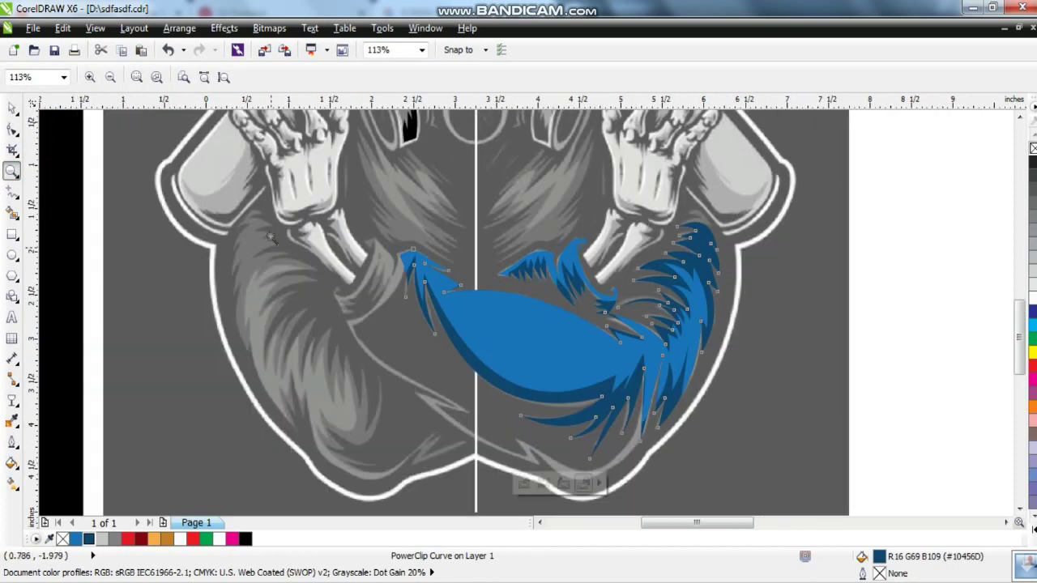
pyautogui.scroll(2, 324, 235)
# - Duplicate the small blue wing piece, mirror it horizontally and move it to the left arm
pyautogui.press('space')
pyautogui.hotkey('ctrl', 'c')
pyautogui.hotkey('ctrl', 'v')
pyautogui.click(333, 76)
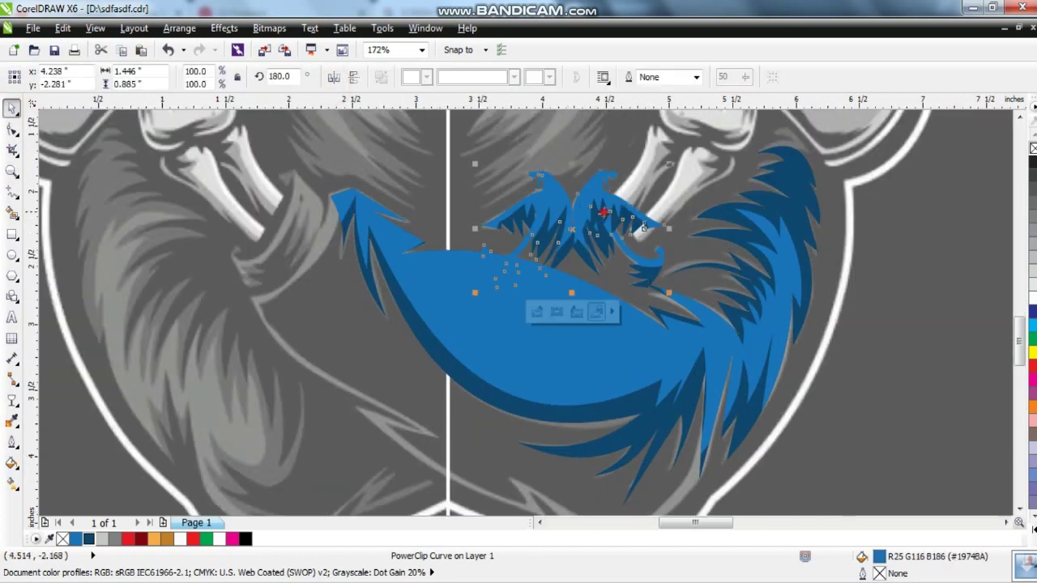
pyautogui.moveTo(596, 227)
pyautogui.mouseDown()
pyautogui.moveTo(347, 227)
pyautogui.moveTo(675, 433)
pyautogui.mouseUp()
pyautogui.press('z')
pyautogui.scroll(-3, 475, 293)
# - Begin a straight-segment outline tracing the sleeve's lower band
pyautogui.press('F5')
pyautogui.click(388, 245)
pyautogui.click(354, 274)
pyautogui.click(507, 383)
pyautogui.click(460, 376)
pyautogui.click(582, 443)
pyautogui.click(570, 421)
pyautogui.click(730, 419)
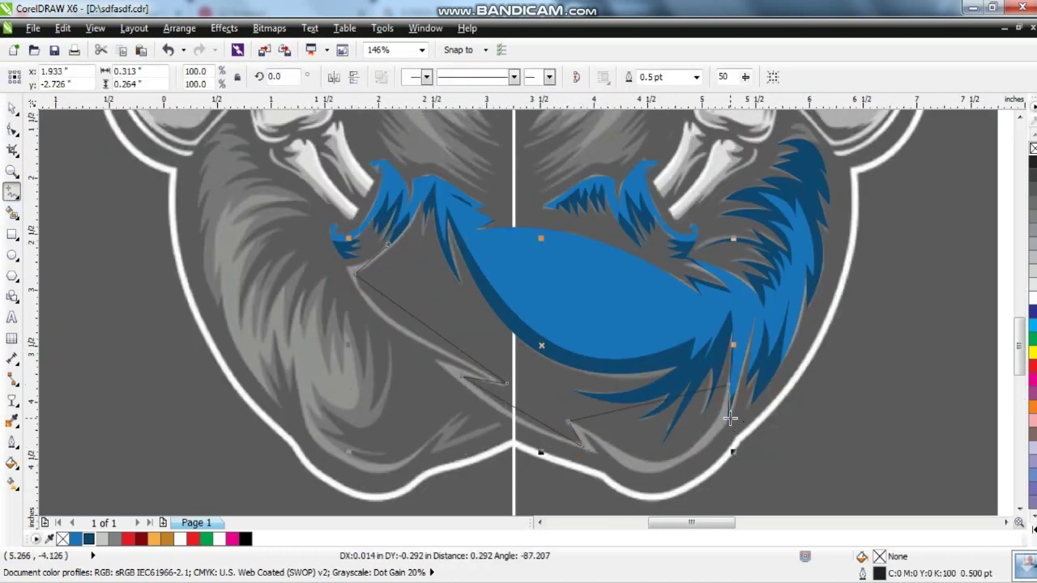
# - Finish and close the outline along the sleeve's lower band
pyautogui.click(599, 460)
pyautogui.click(447, 366)
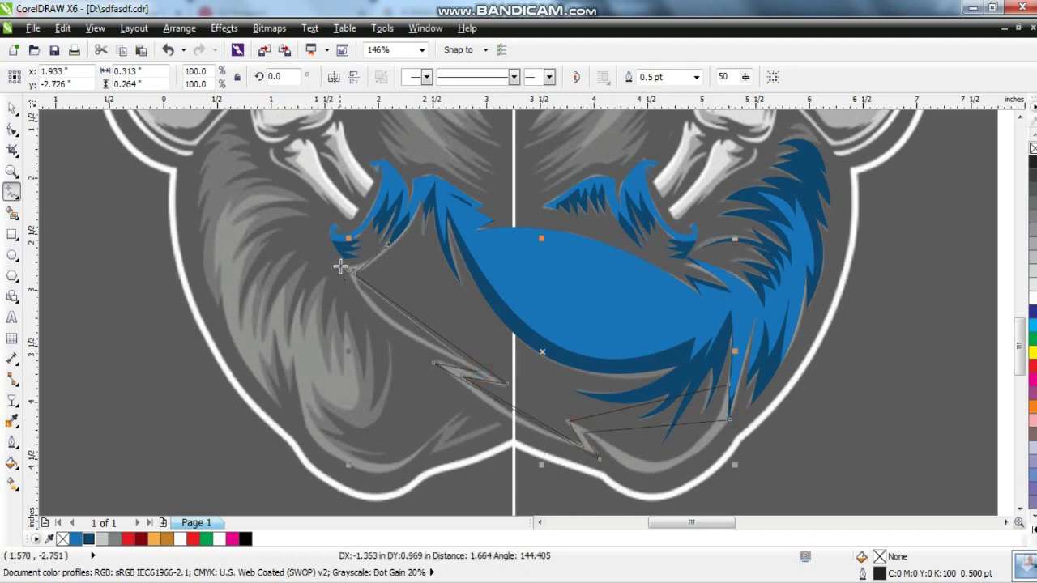
pyautogui.click(388, 244)
pyautogui.press('F10')
pyautogui.hotkey('shift', 'F2')
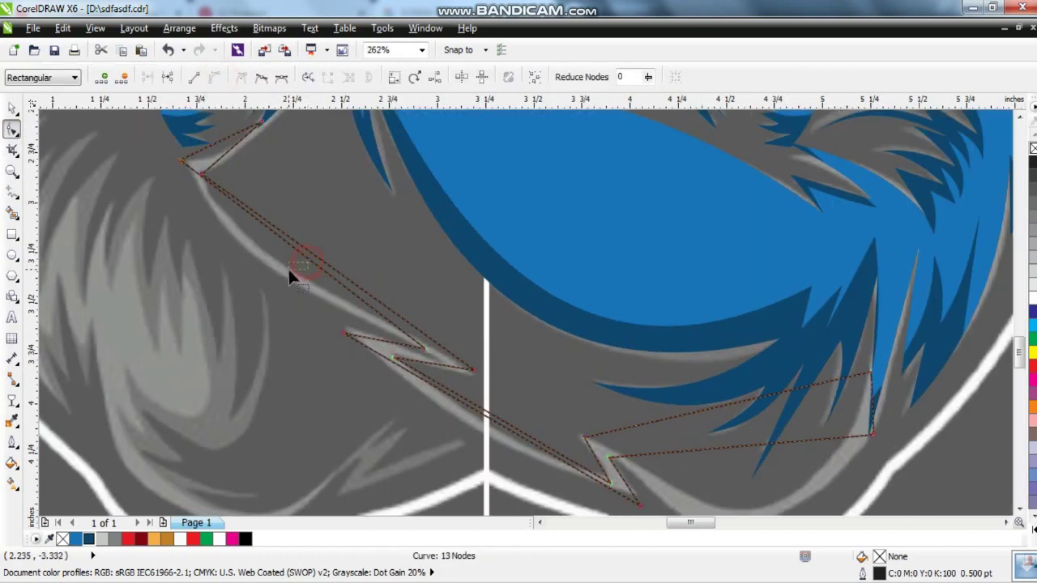
# - Bend the band's segments into curves hugging the grey stroke and fill it dark blue
pyautogui.click(288, 268)
pyautogui.moveTo(306, 263); pyautogui.dragTo(290, 273)
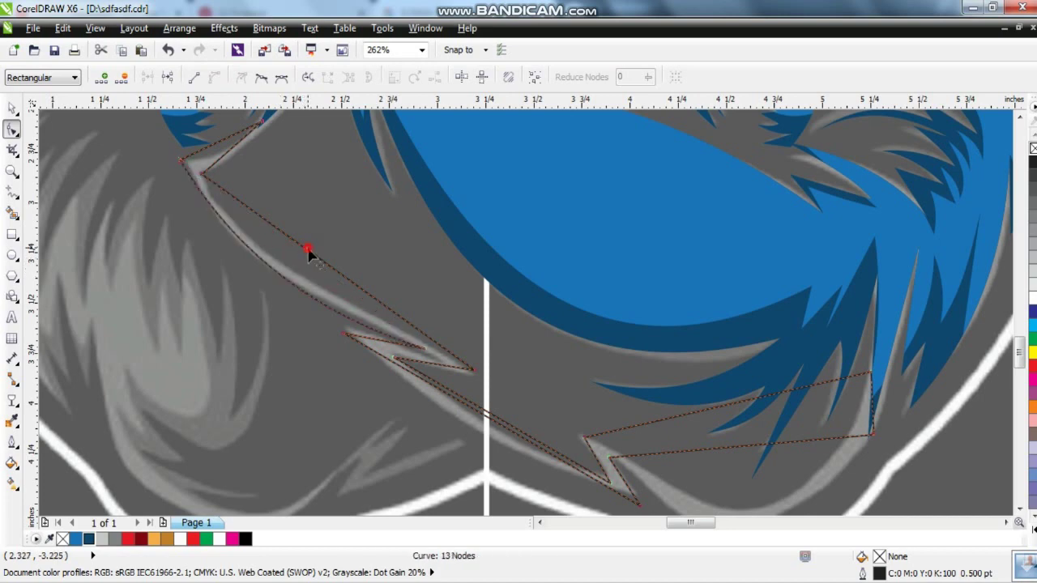
pyautogui.moveTo(225, 151); pyautogui.dragTo(235, 159)
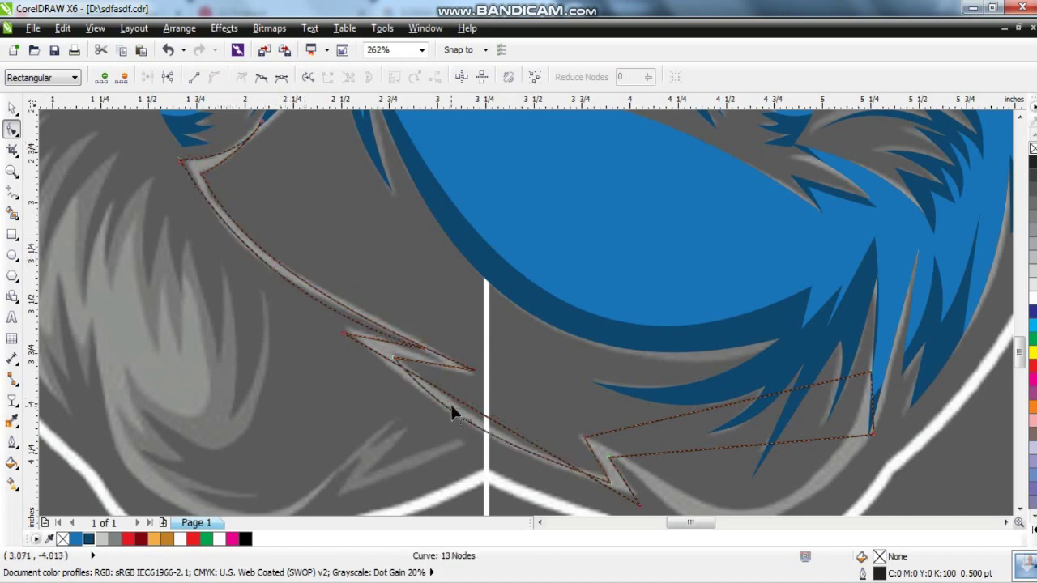
pyautogui.moveTo(451, 402); pyautogui.dragTo(458, 440)
pyautogui.click(405, 348)
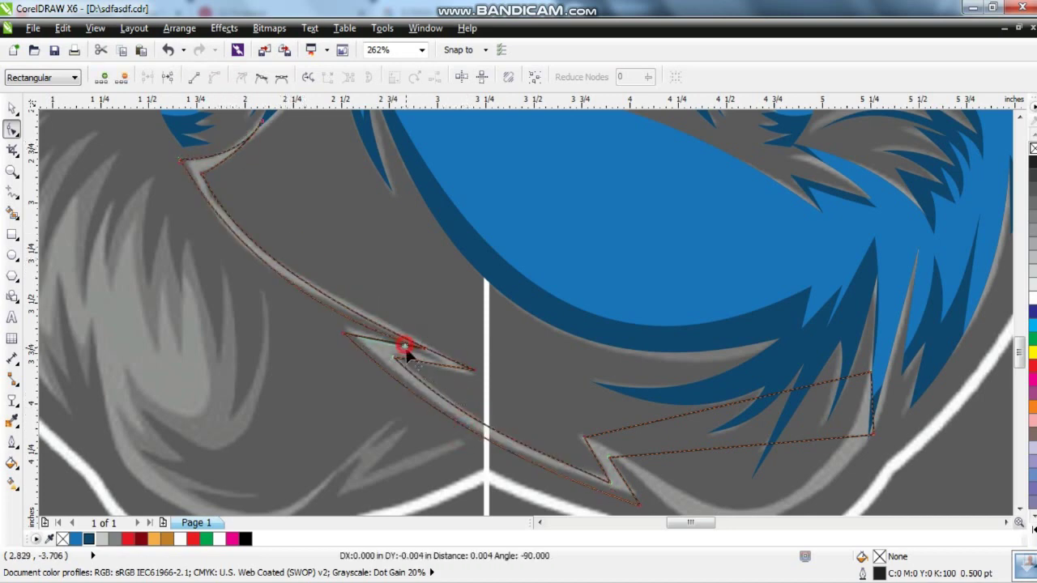
pyautogui.moveTo(758, 448); pyautogui.dragTo(749, 481)
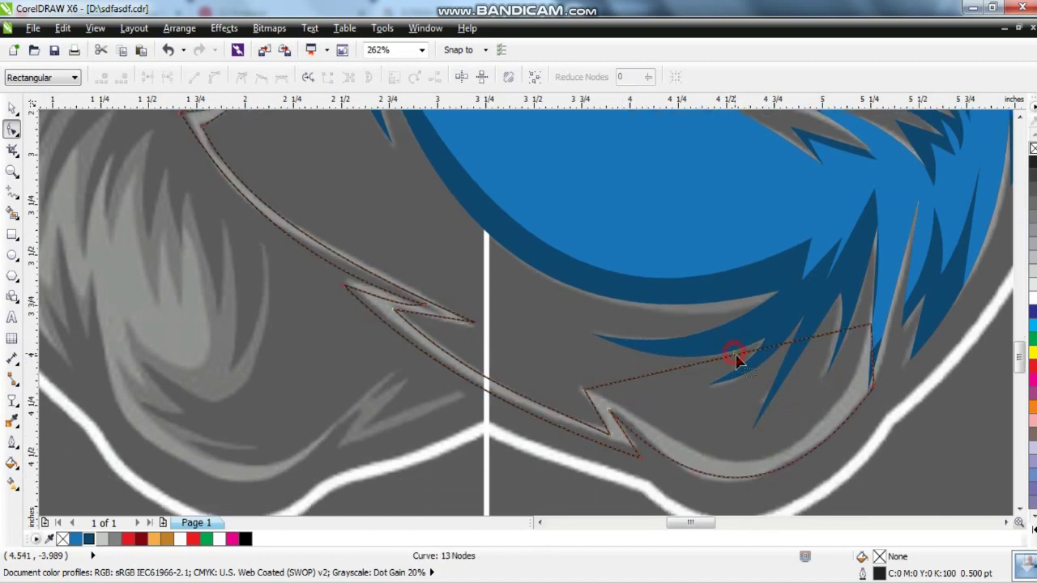
pyautogui.moveTo(734, 359); pyautogui.dragTo(774, 452)
pyautogui.click(89, 539)
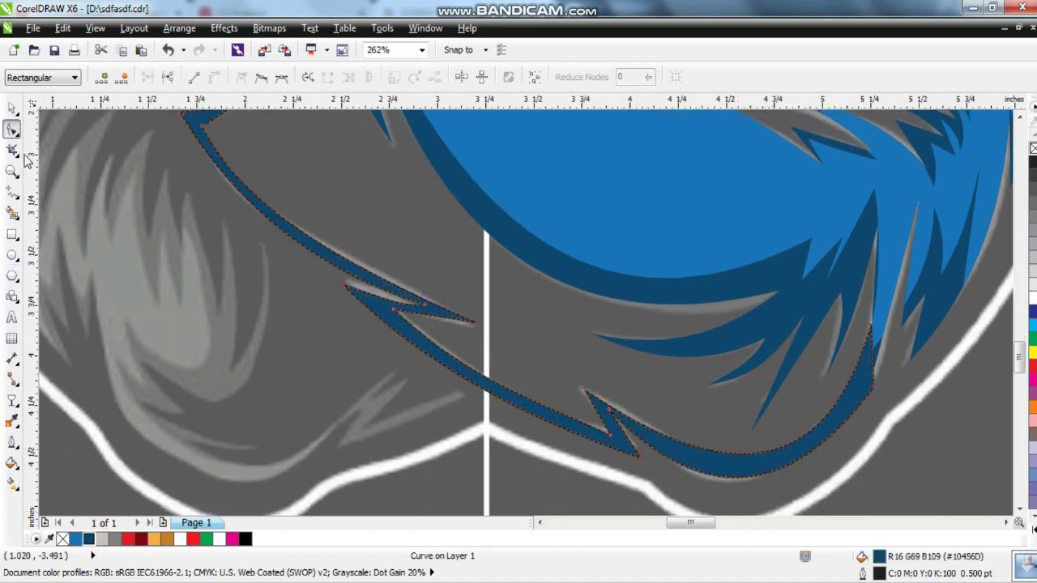
# - Group all the blue fold pieces and move them onto the left blue artwork
pyautogui.scroll(-10, 486, 308)
pyautogui.press('space')
pyautogui.moveTo(724, 181); pyautogui.dragTo(481, 301)
pyautogui.hotkey('ctrl', 'g')
pyautogui.moveTo(575, 249); pyautogui.dragTo(369, 260)
pyautogui.press('Escape')
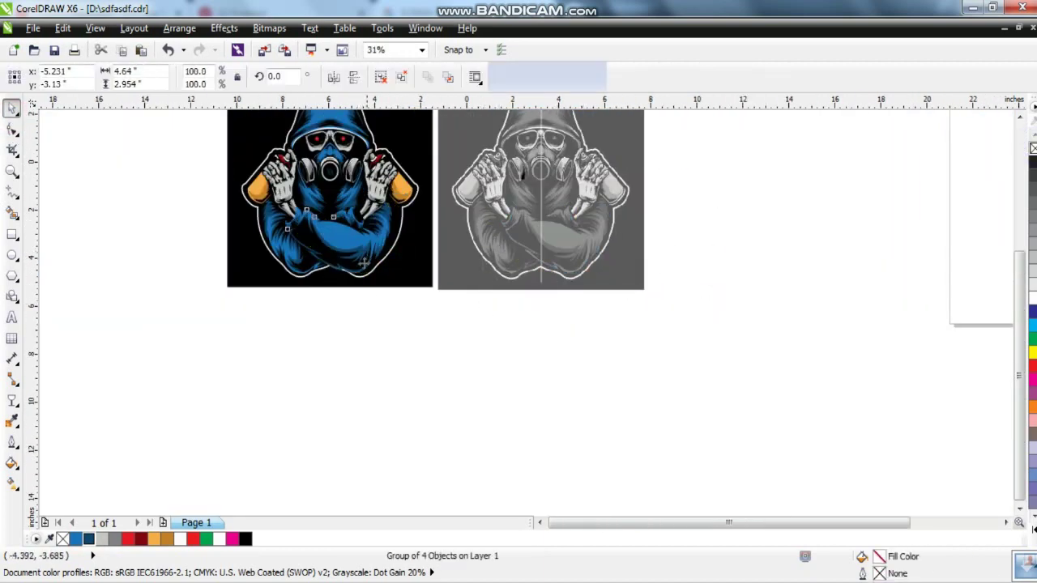